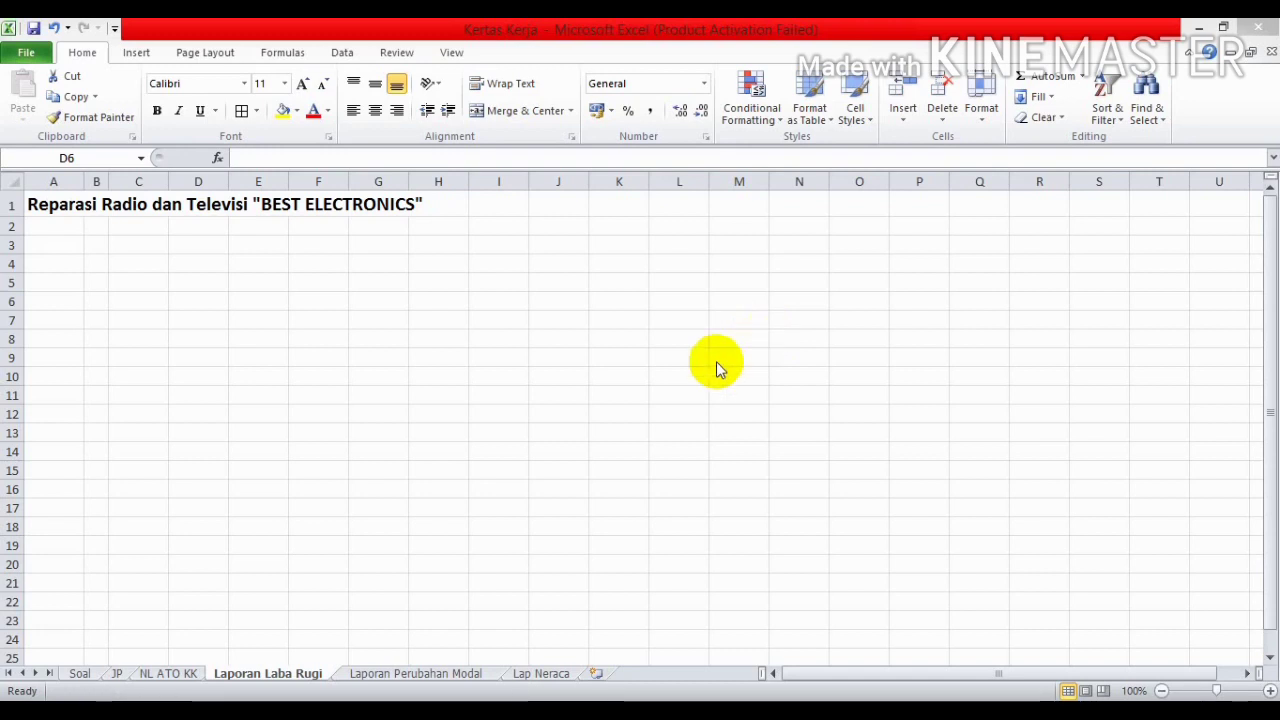
# Look through the Laporan Perubahan Modal and Lap Neraca sheets and the Laba/Rugi columns of the NL ATO KK sheet.
pyautogui.click(300, 678)
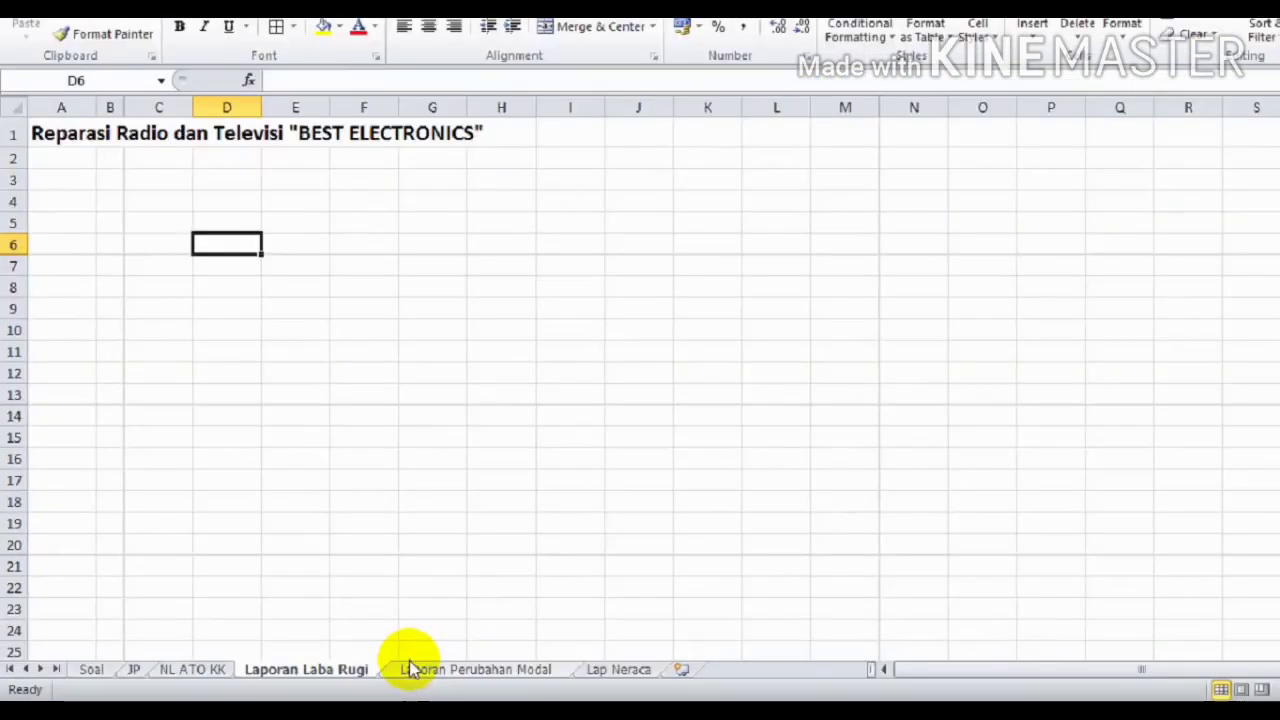
pyautogui.click(412, 669)
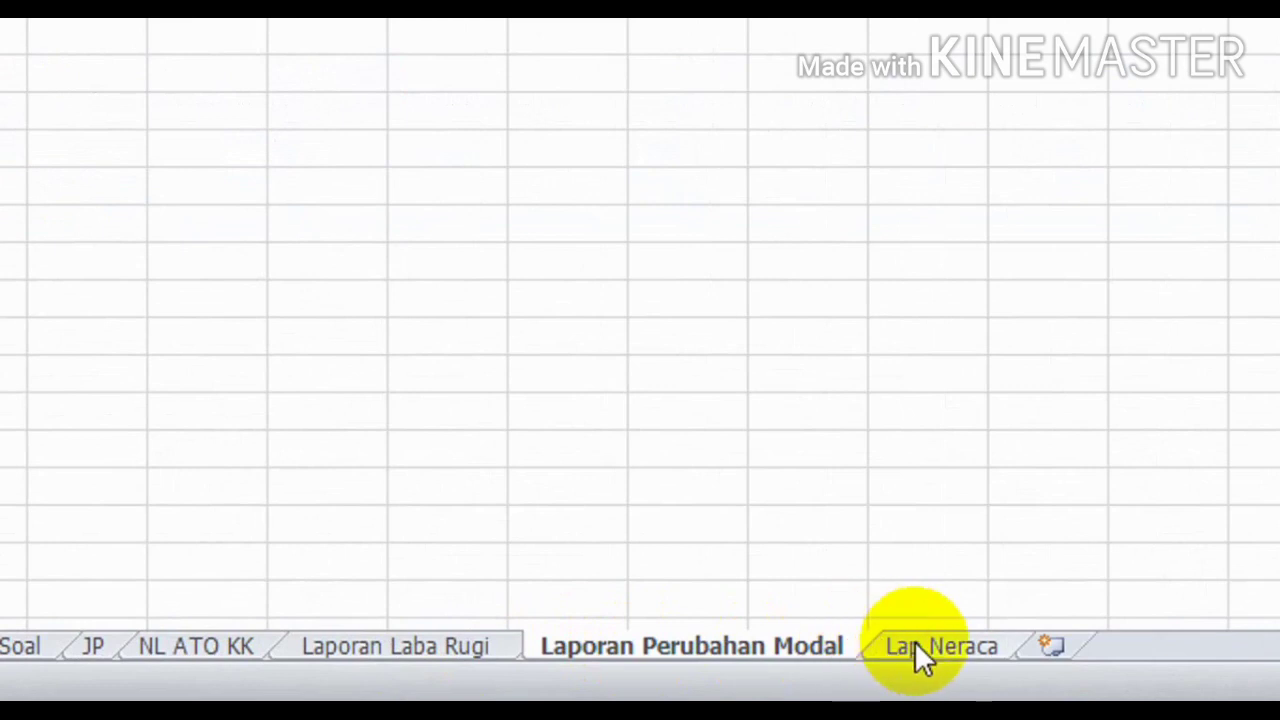
pyautogui.click(530, 678)
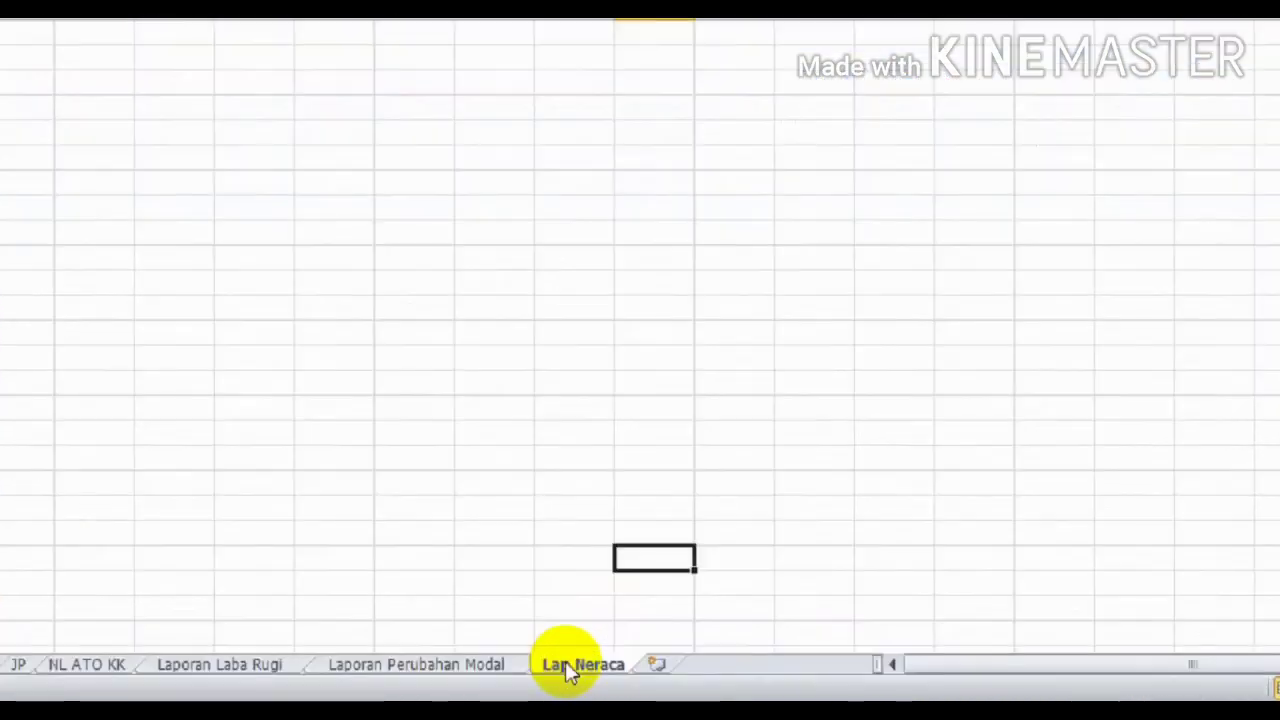
pyautogui.scroll(-5, 569, 146)
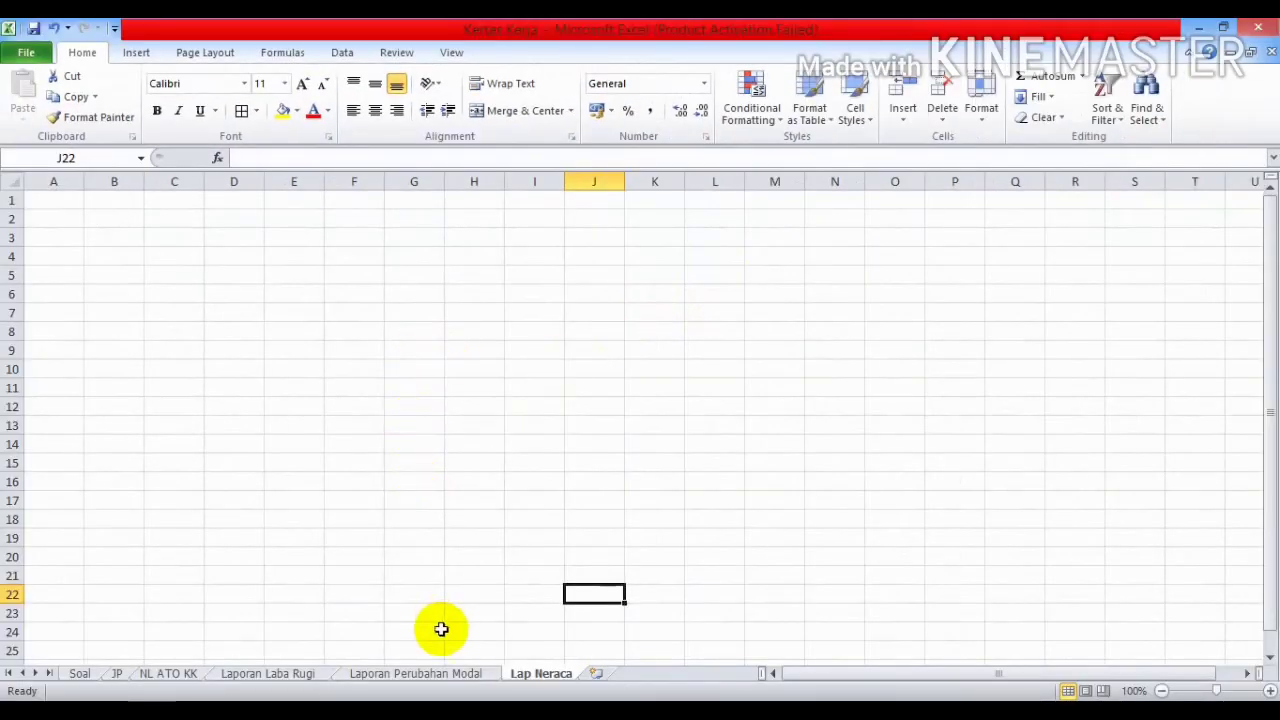
pyautogui.click(278, 676)
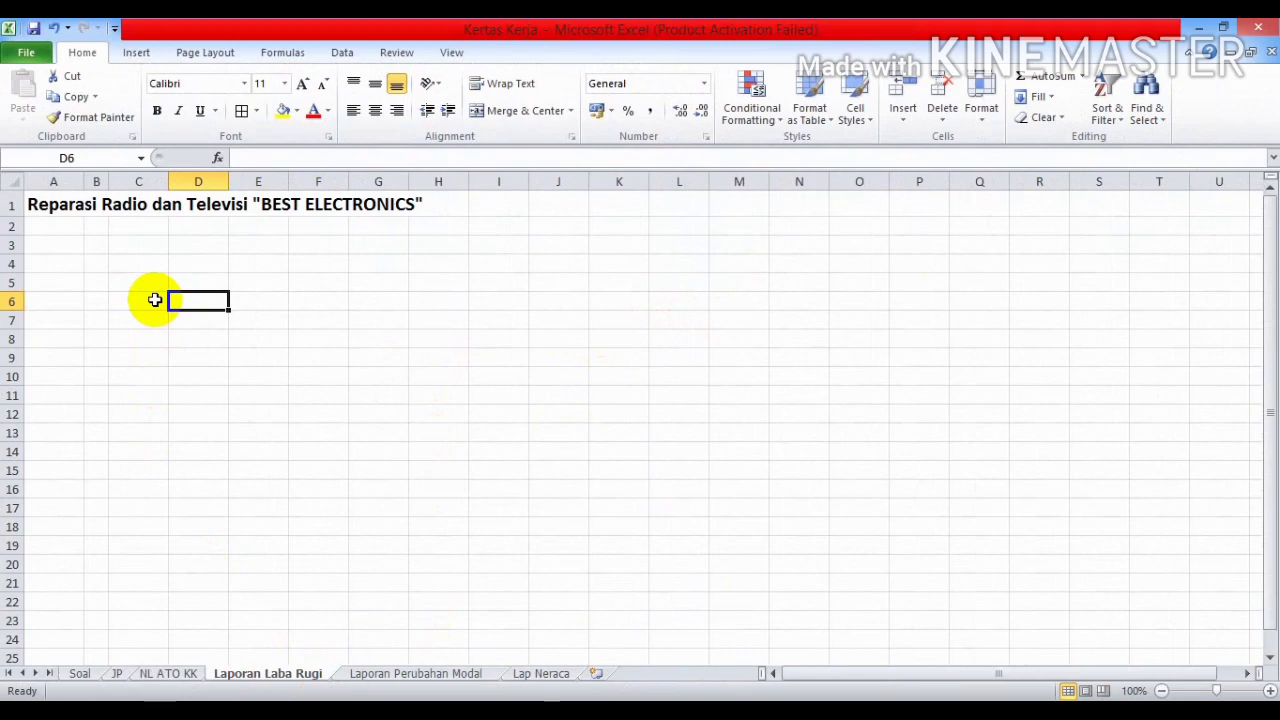
pyautogui.click(189, 675)
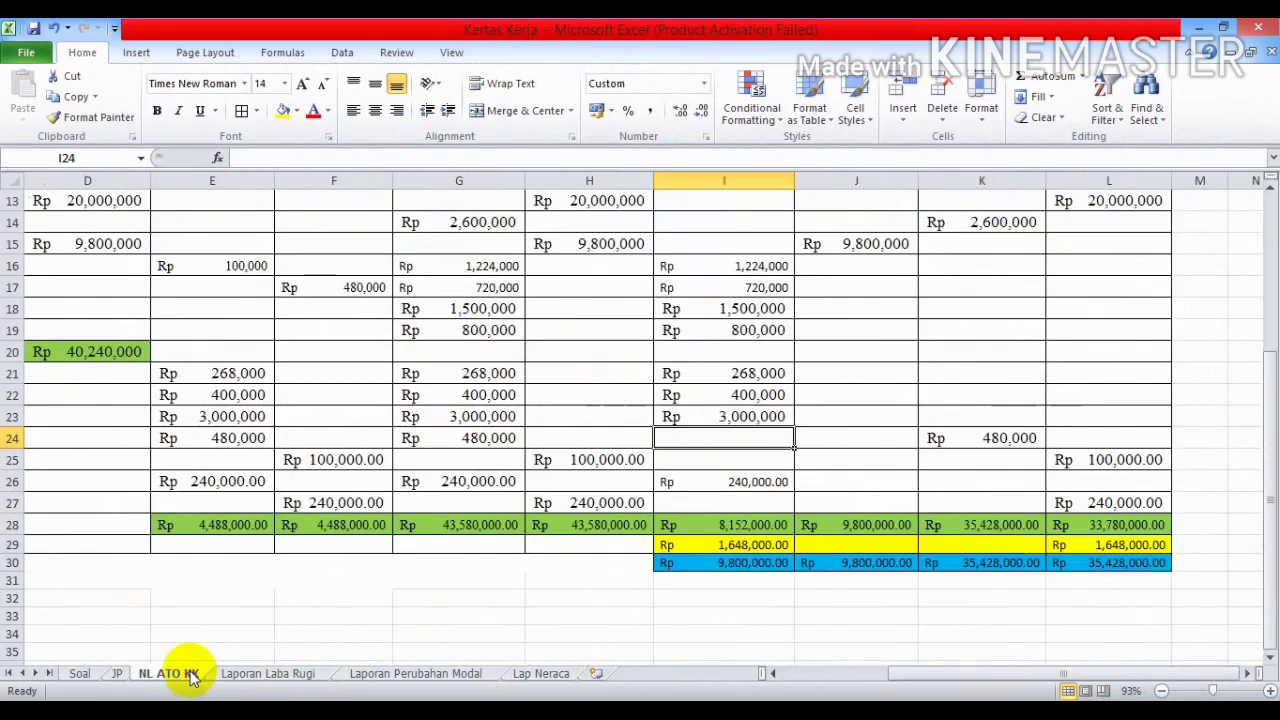
pyautogui.scroll(3, 1030, 420)
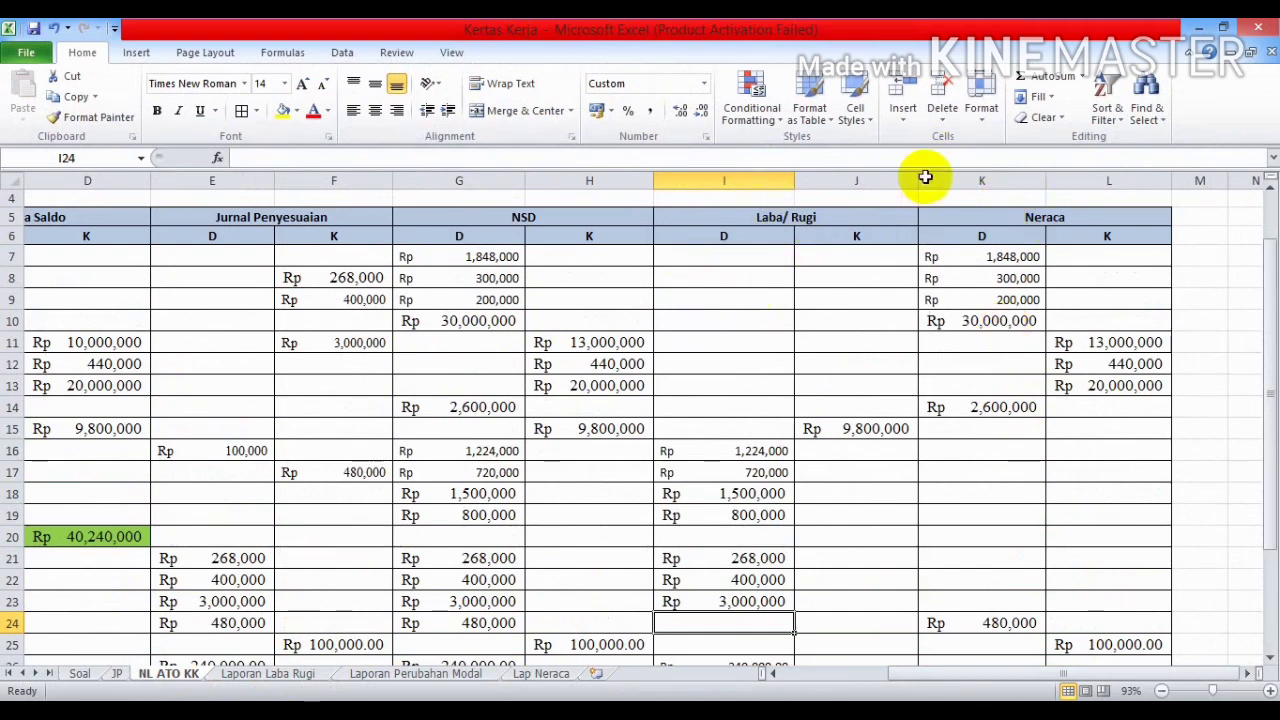
pyautogui.click(268, 674)
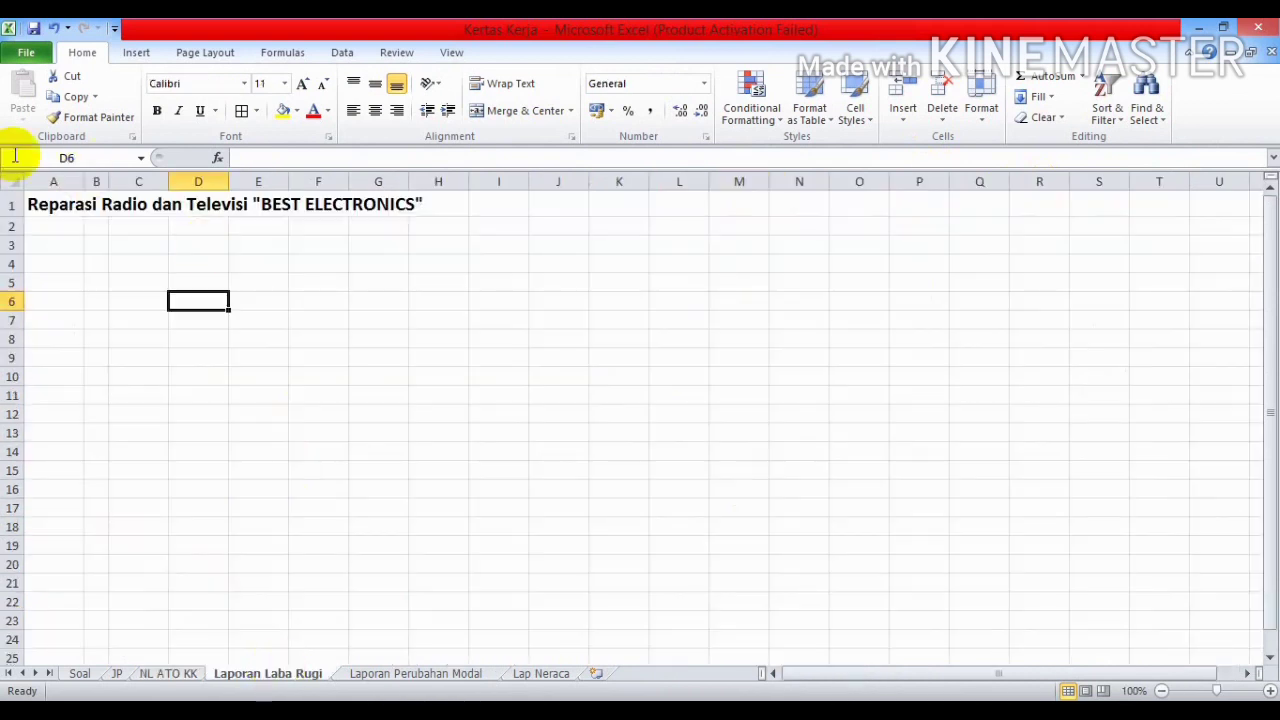
# Enter the report title "Laporan laba rugi" in cell A2 of the Laporan Laba Rugi sheet, below the company name.
pyautogui.click(67, 206)
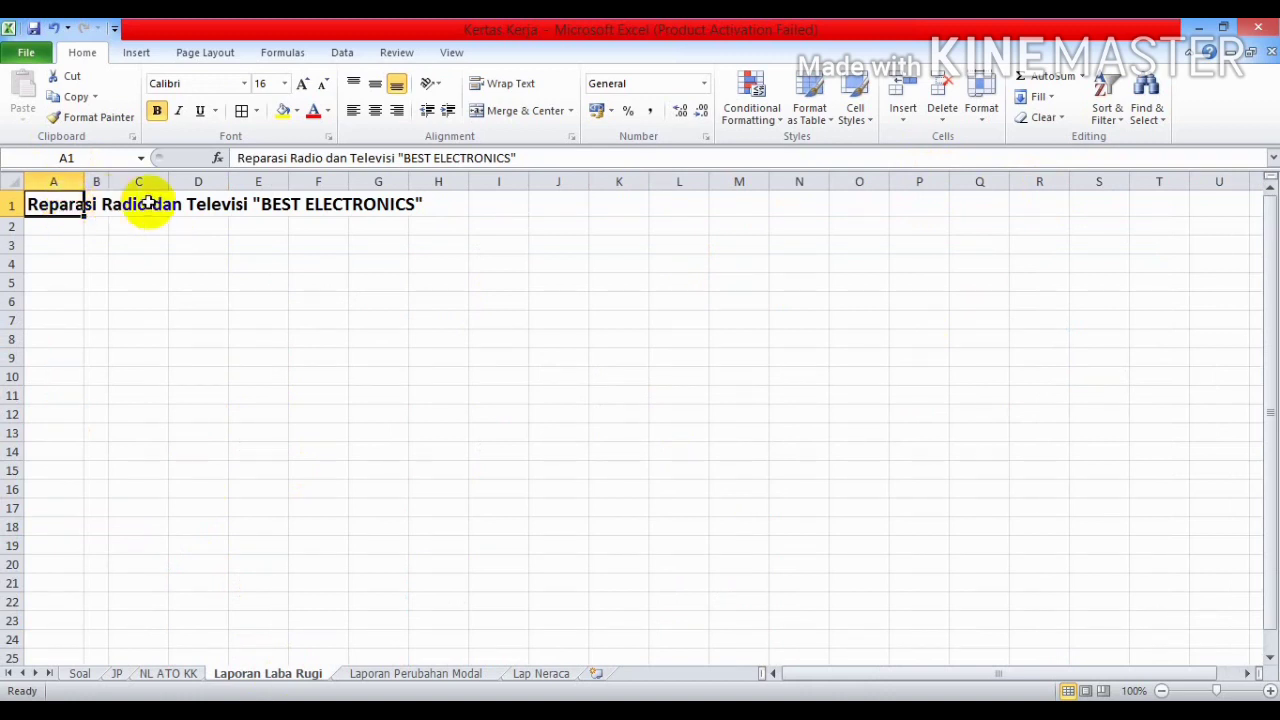
pyautogui.click(55, 224)
pyautogui.write('L')
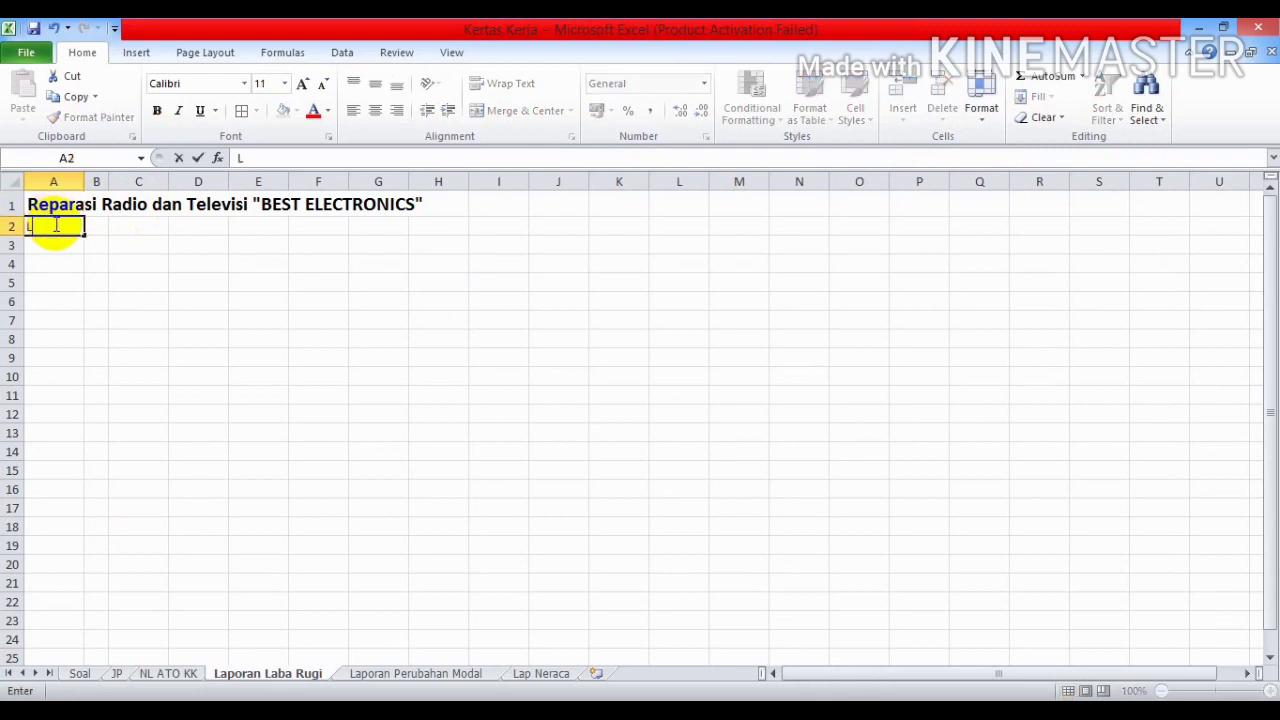
pyautogui.write('aporan laba')
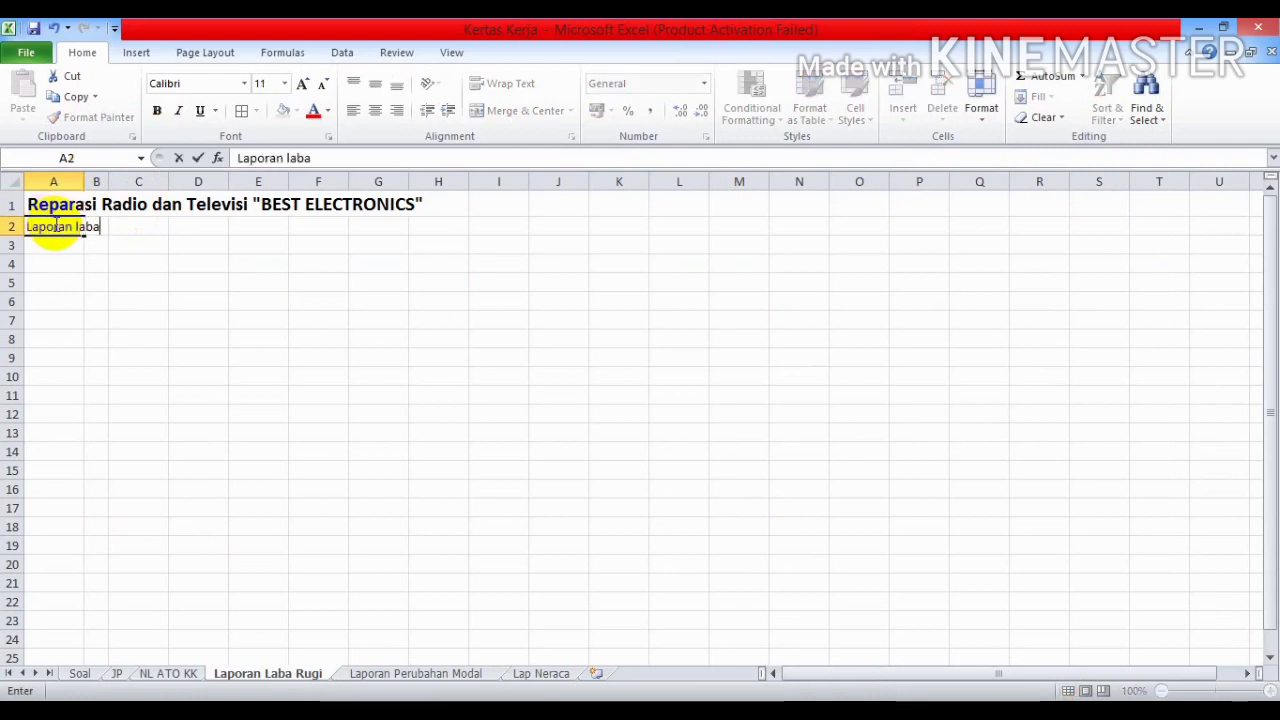
pyautogui.write(' rugi')
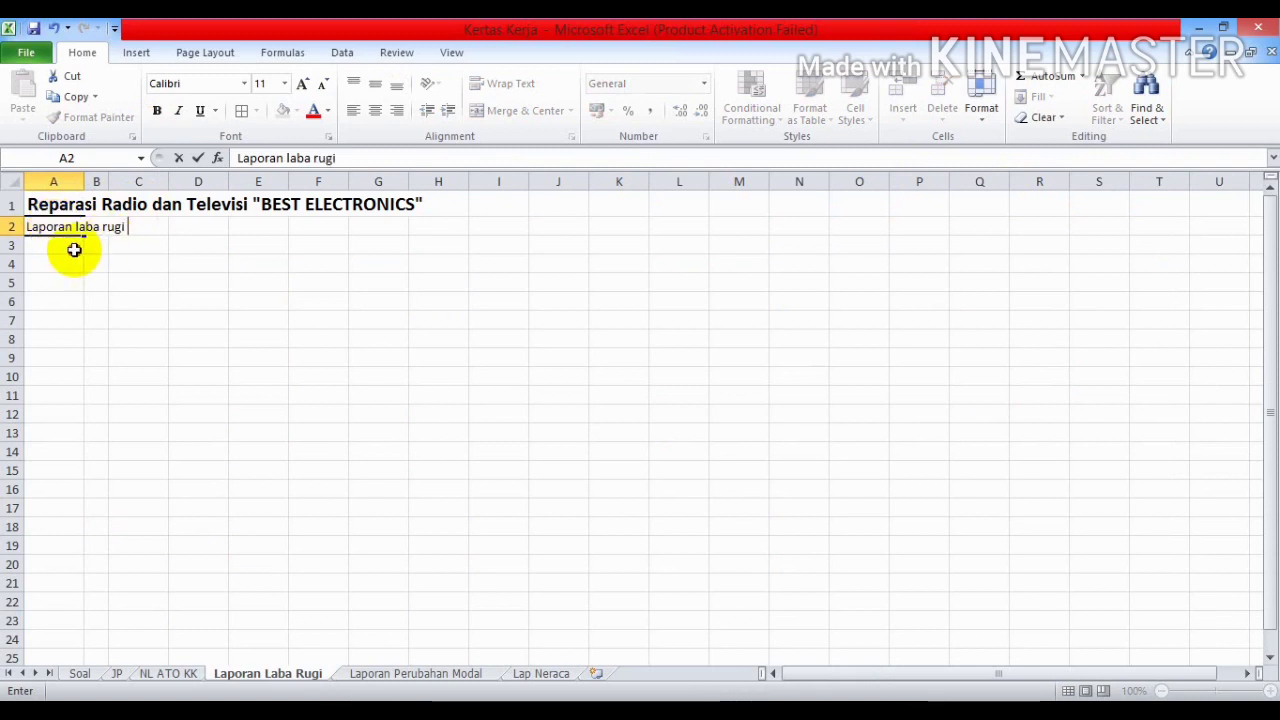
# Enter the reporting date line "Per 31 Desember 2019" in cell A3, below the report title.
pyautogui.click(72, 248)
pyautogui.write('P')
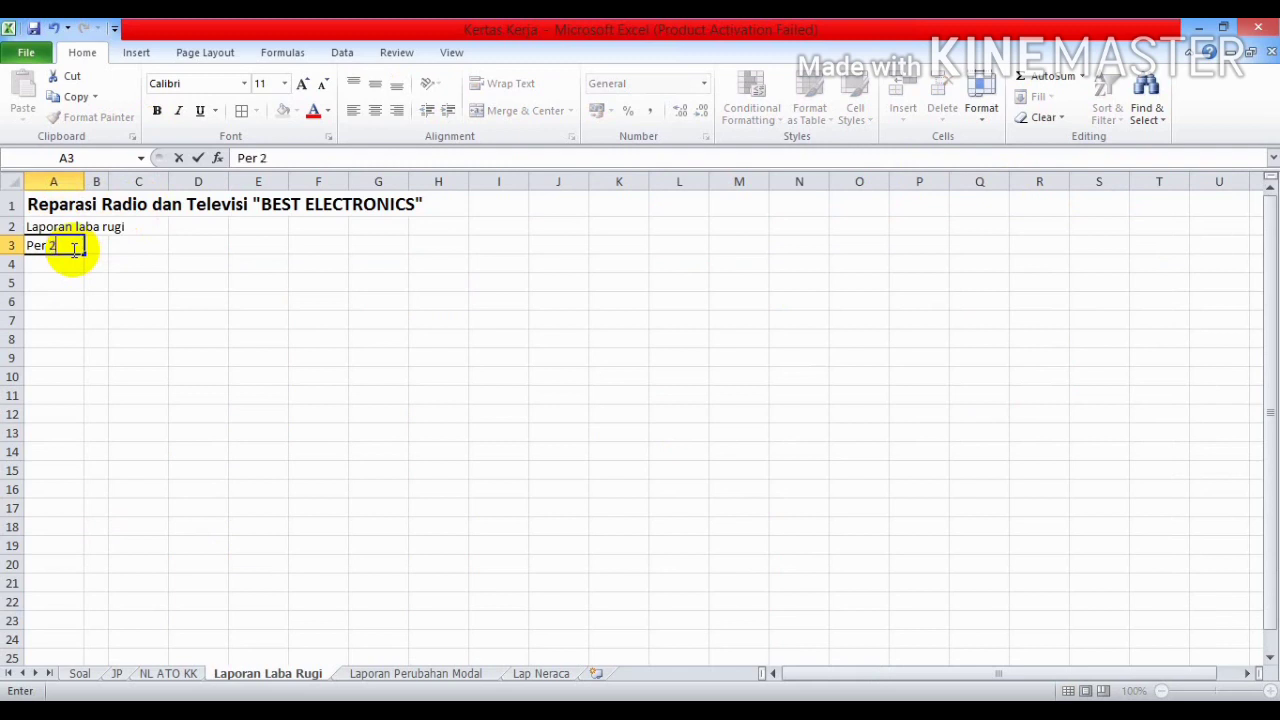
pyautogui.write('er 31 Desember 20')
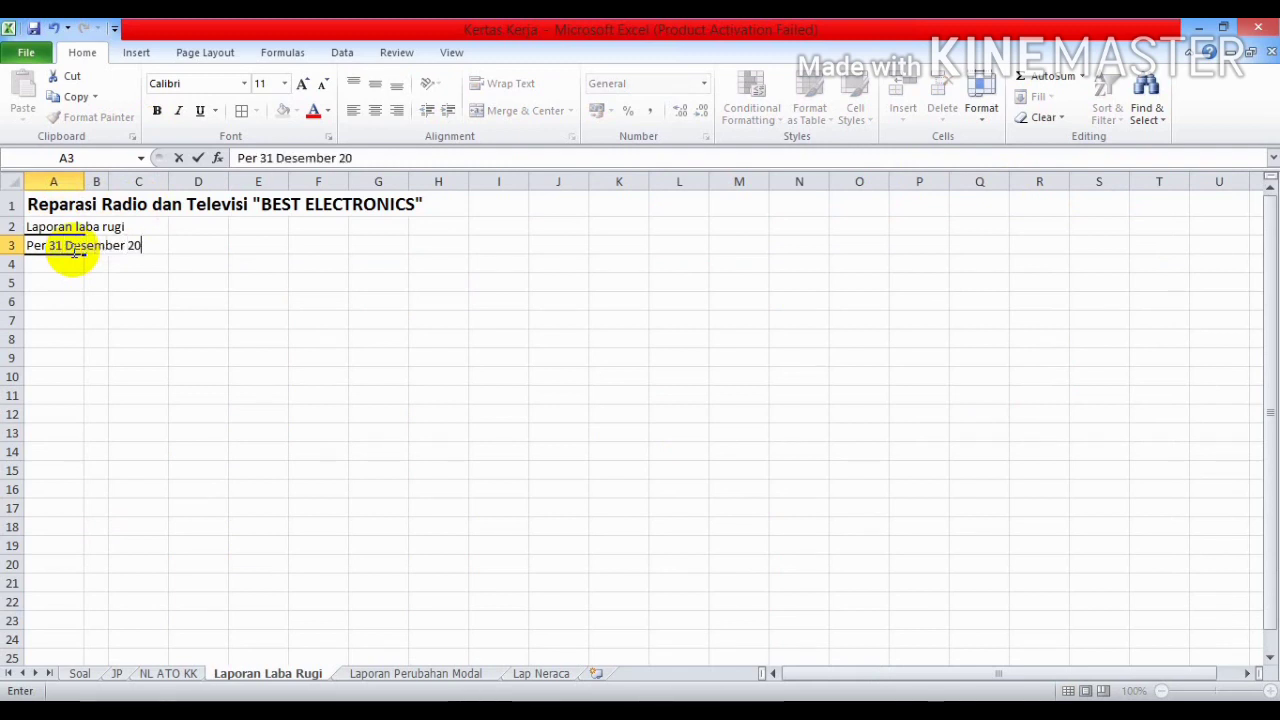
pyautogui.write('19')
pyautogui.click(254, 283)
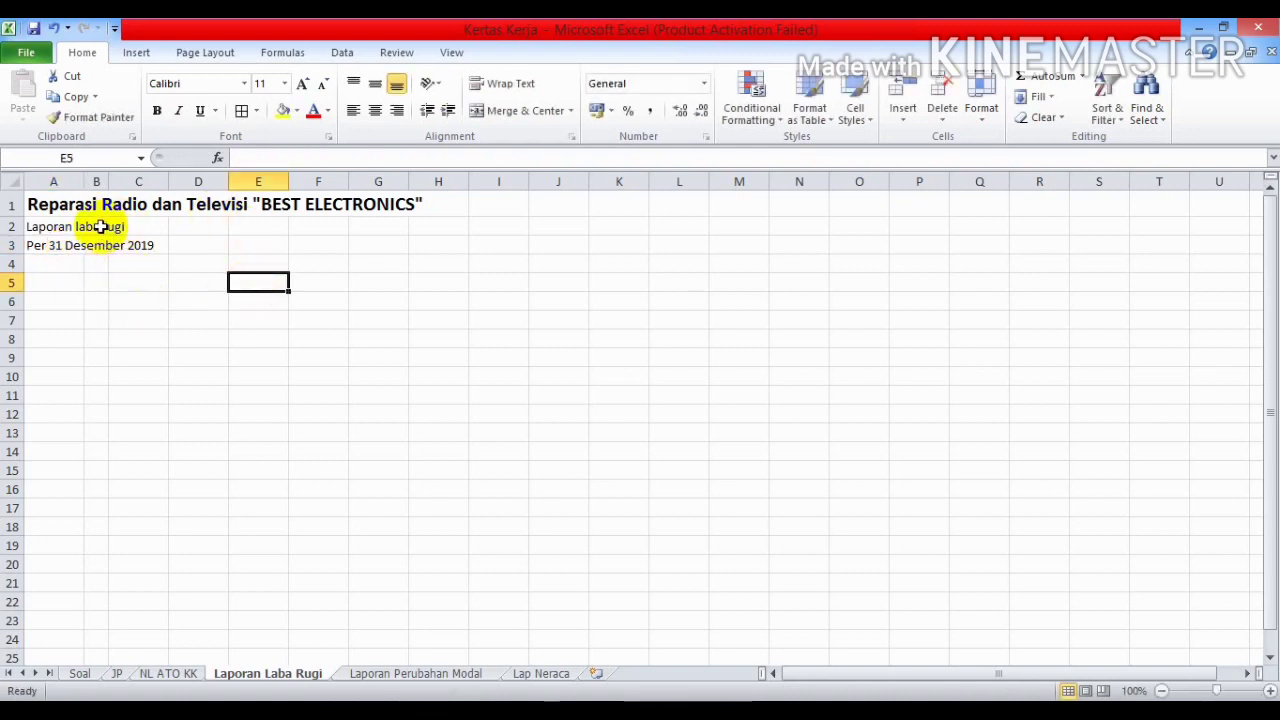
# Enter the label "Pendapatan" in cell C5 and widen column C to fit it.
pyautogui.click(127, 284)
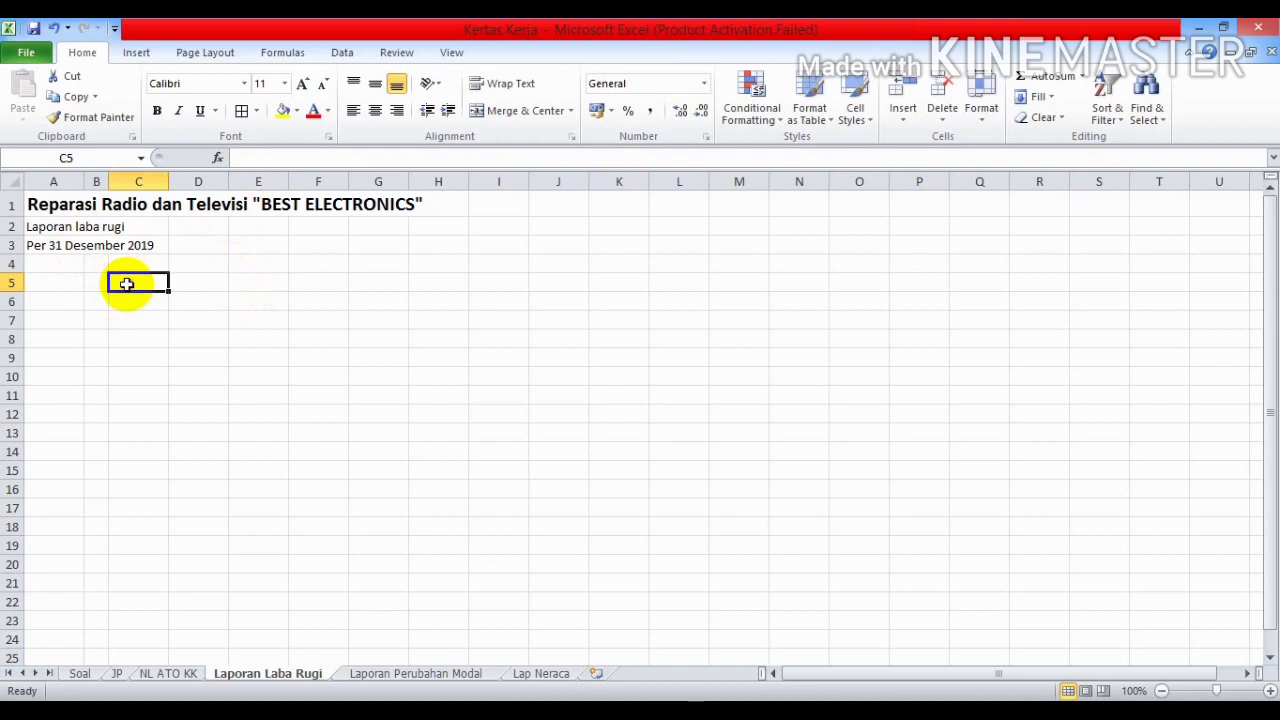
pyautogui.write('P')
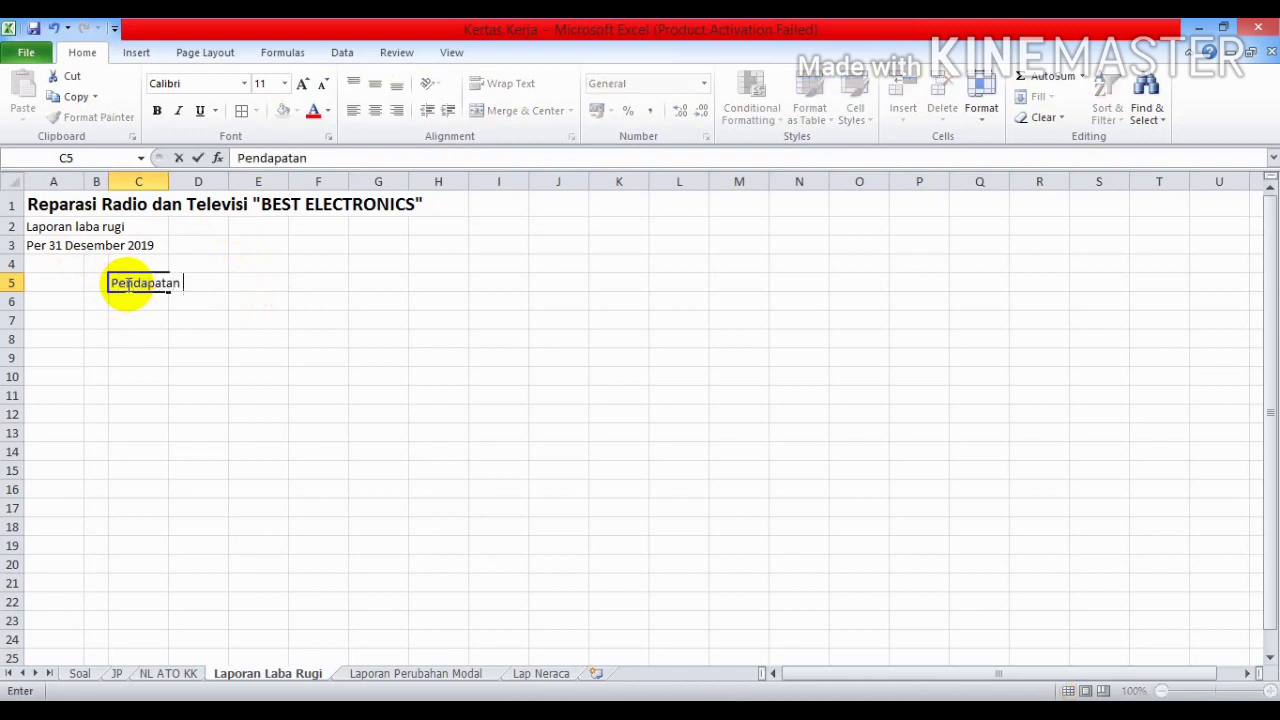
pyautogui.write('endapatan')
pyautogui.click(166, 414)
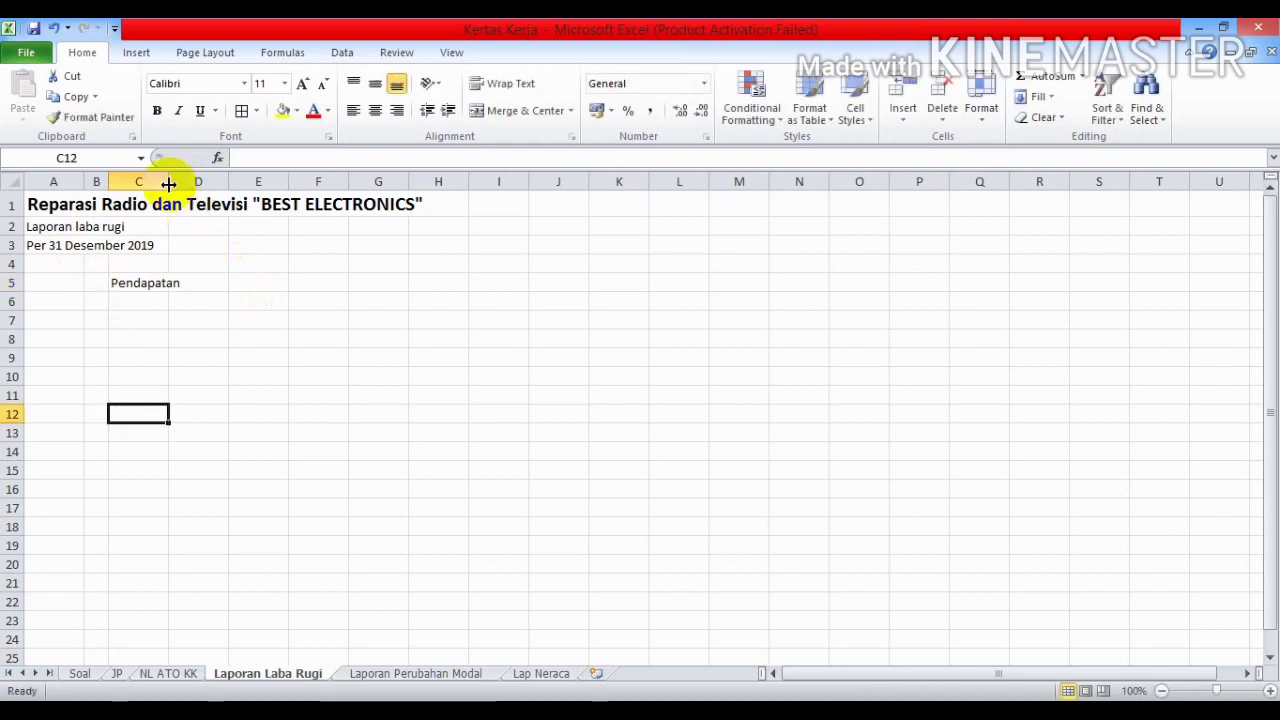
pyautogui.moveTo(168, 181); pyautogui.dragTo(250, 197)
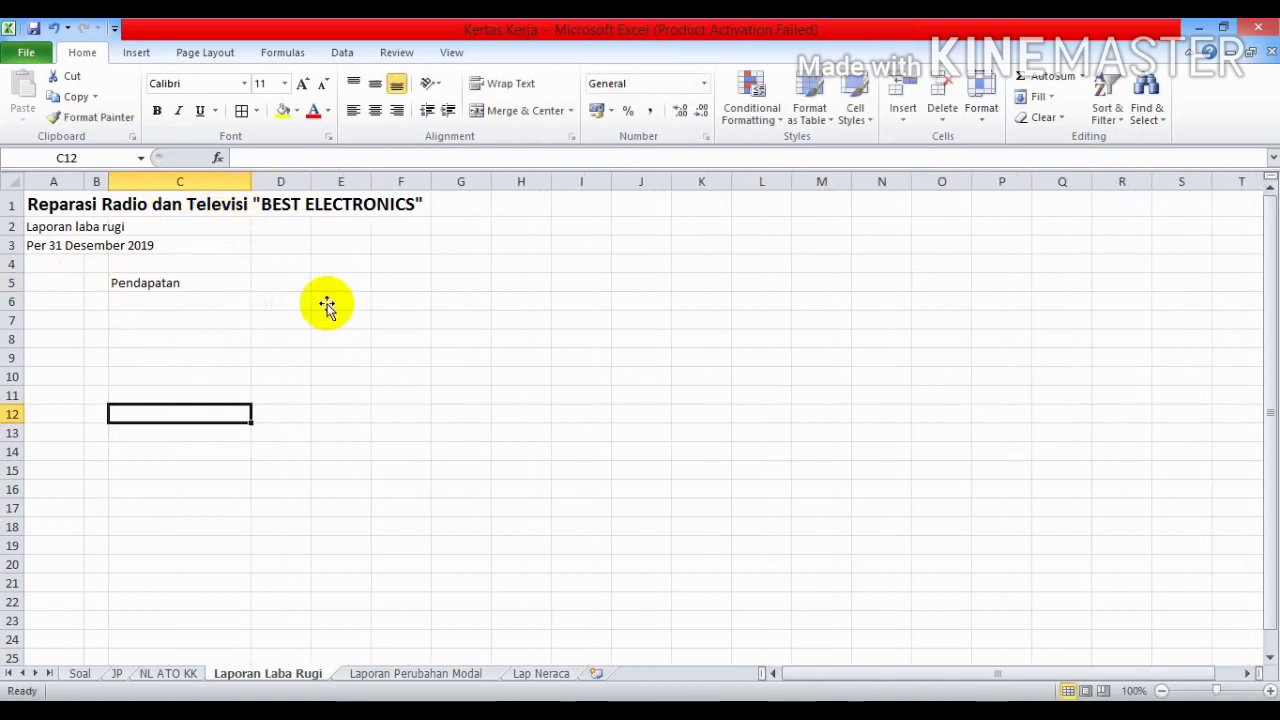
# Copy the Laba/Rugi credit amount in J15 of the NL ATO KK sheet and paste it as a value into F5 of Laporan Laba Rugi.
pyautogui.click(190, 674)
pyautogui.scroll(-3, 848, 422)
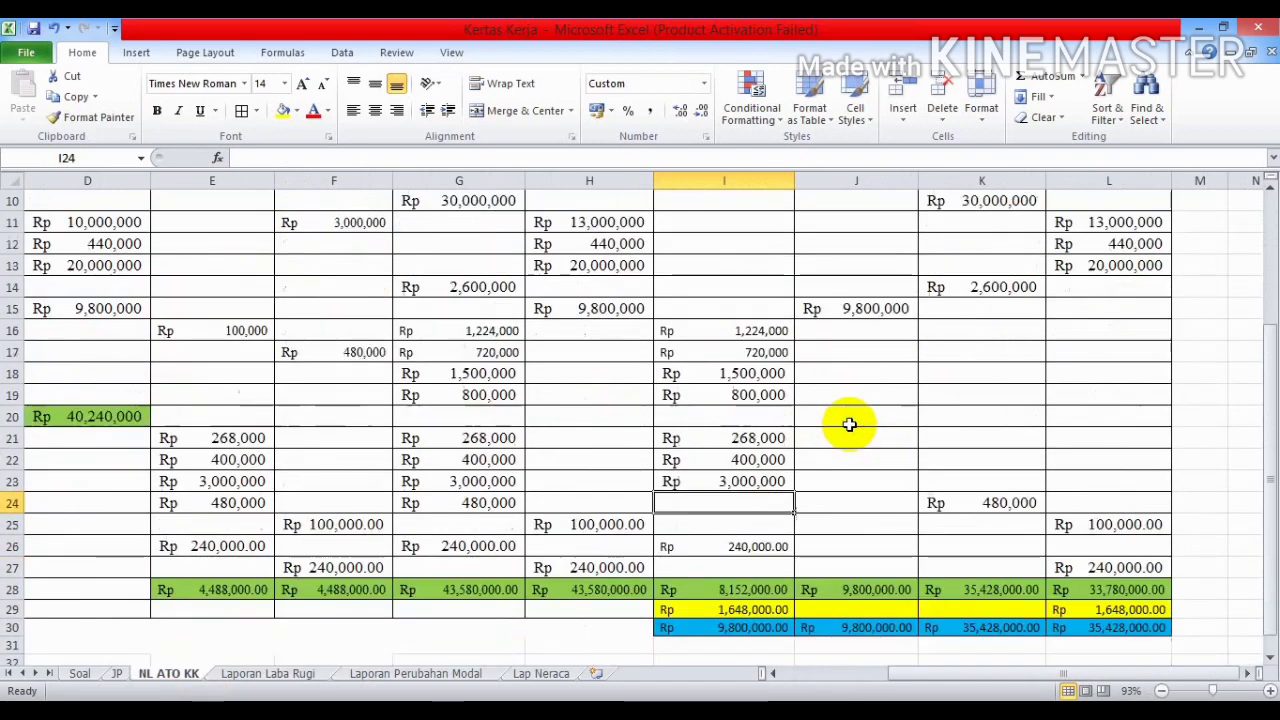
pyautogui.scroll(3, 848, 423)
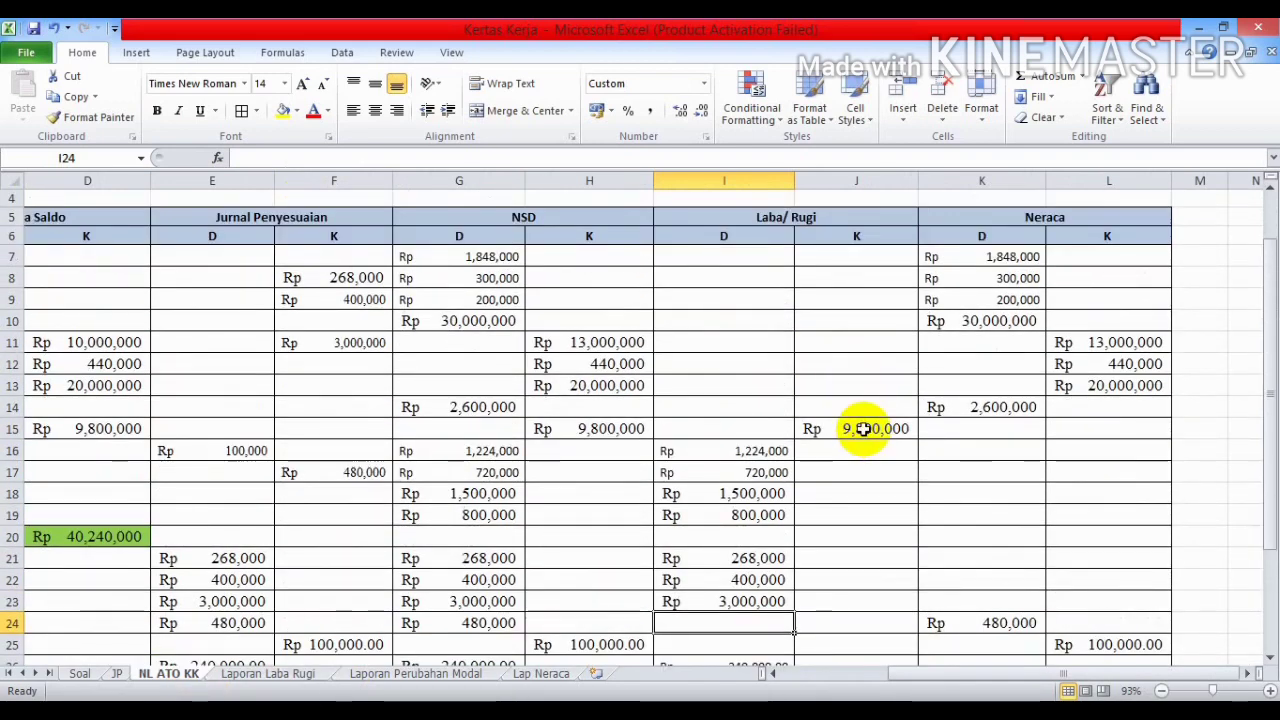
pyautogui.click(863, 428)
pyautogui.hotkey('ctrl', 'c')
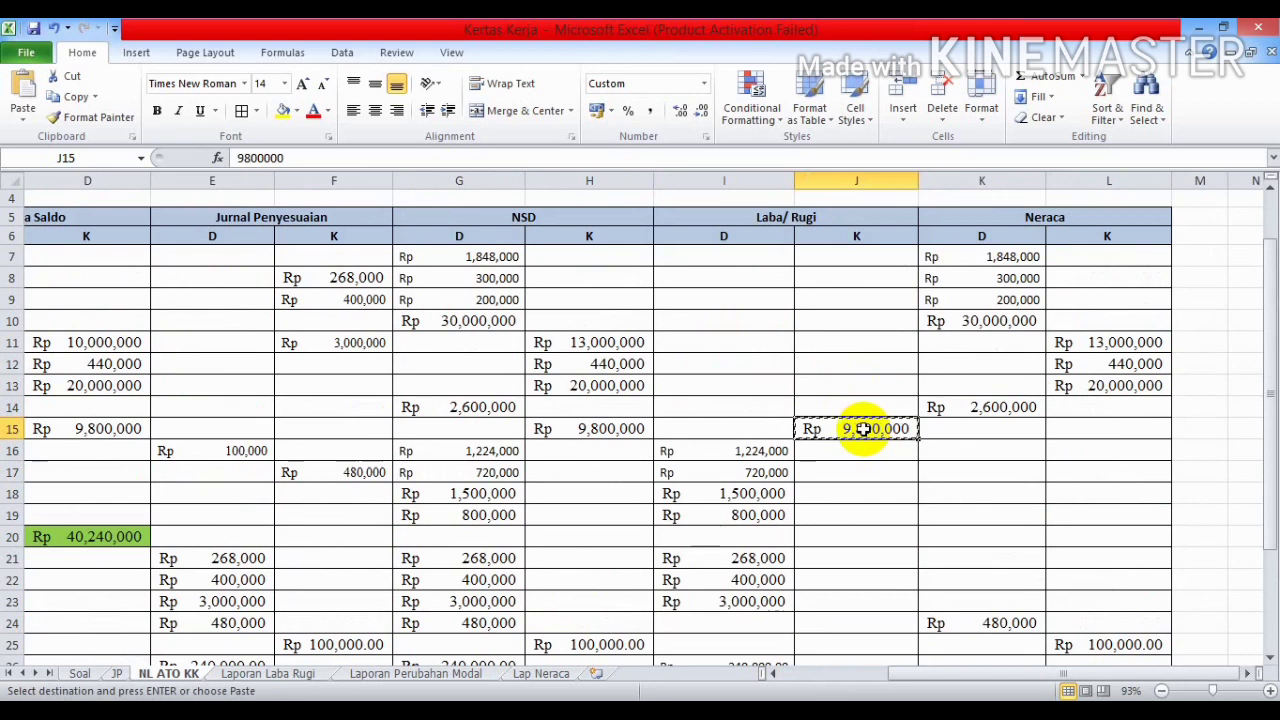
pyautogui.click(268, 673)
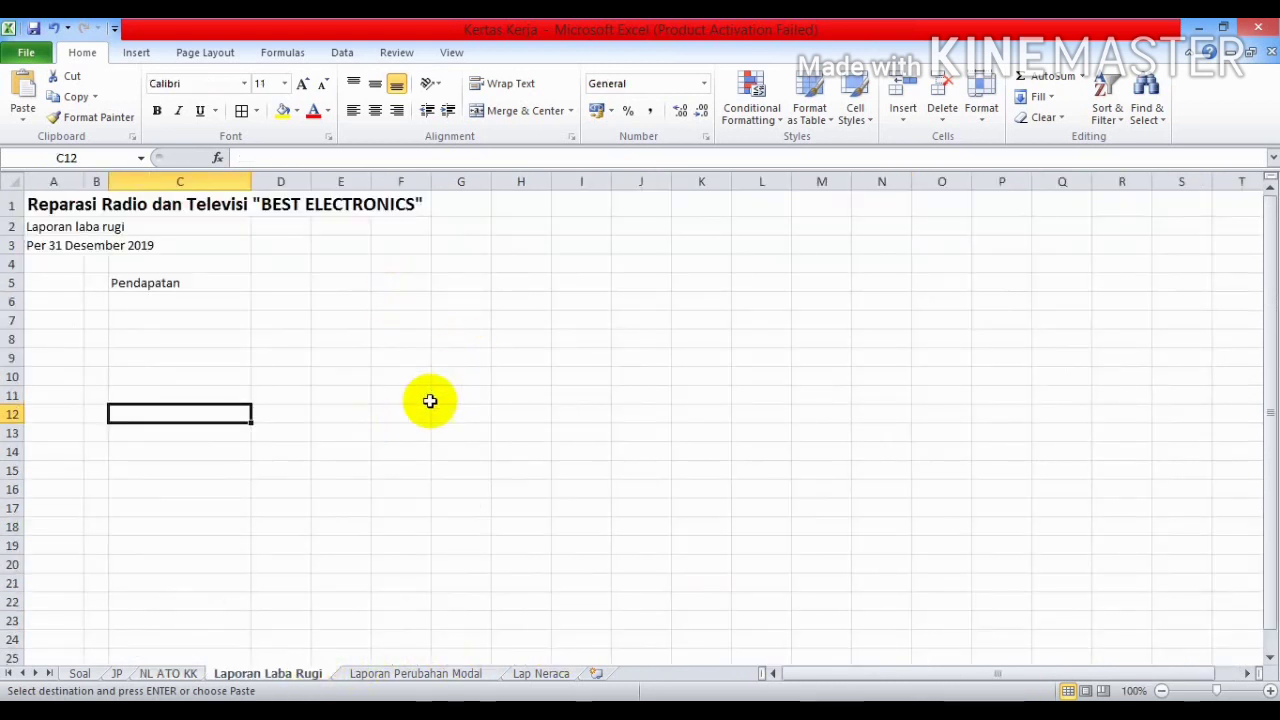
pyautogui.click(388, 282)
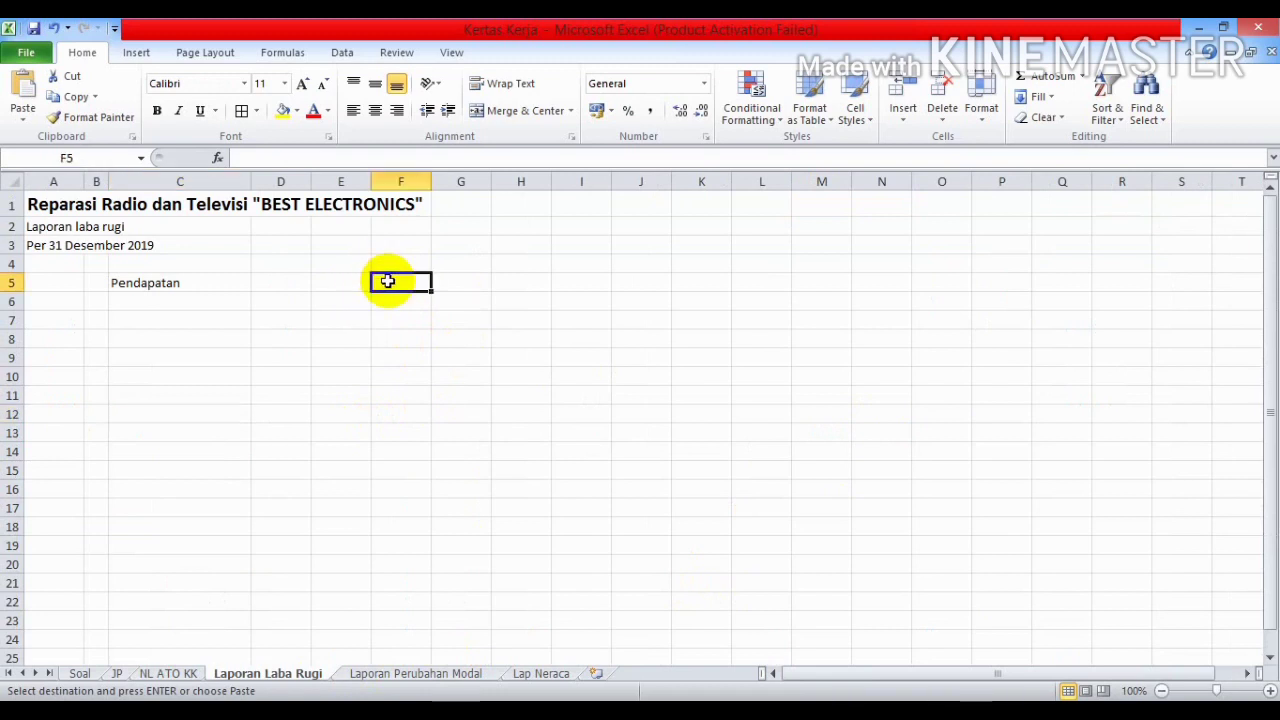
pyautogui.click(22, 119)
pyautogui.click(15, 226)
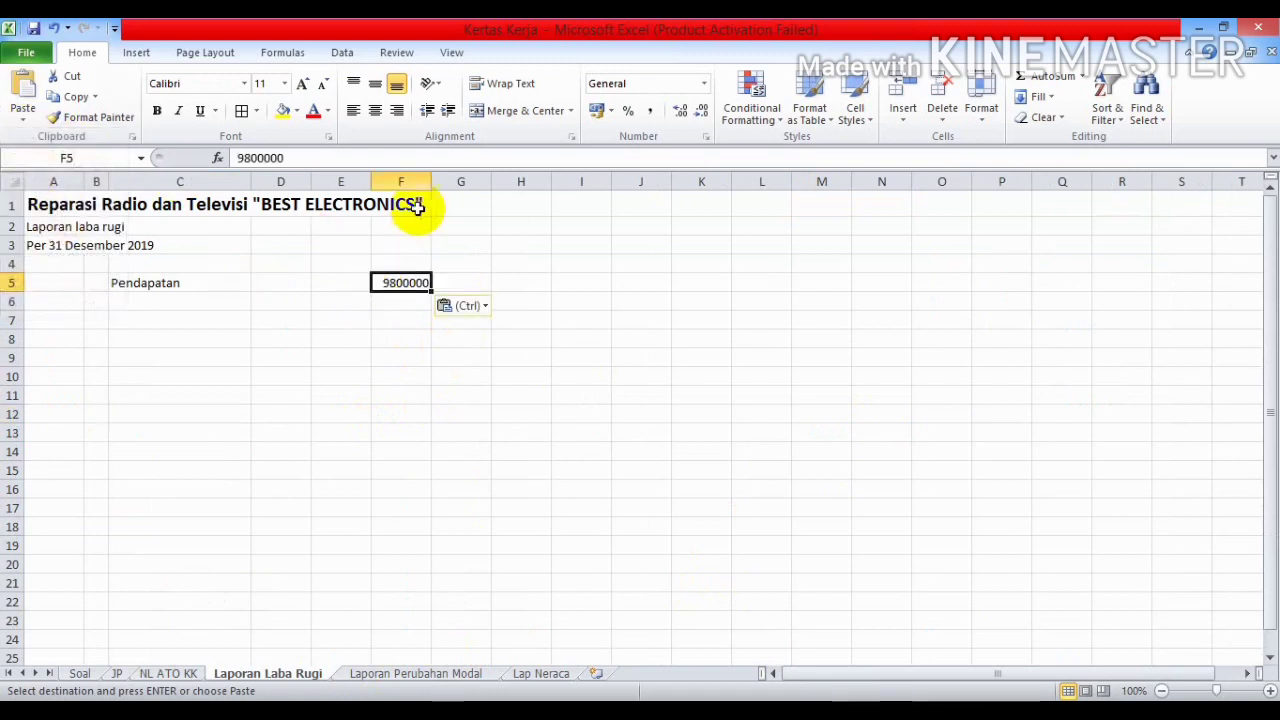
pyautogui.click(355, 357)
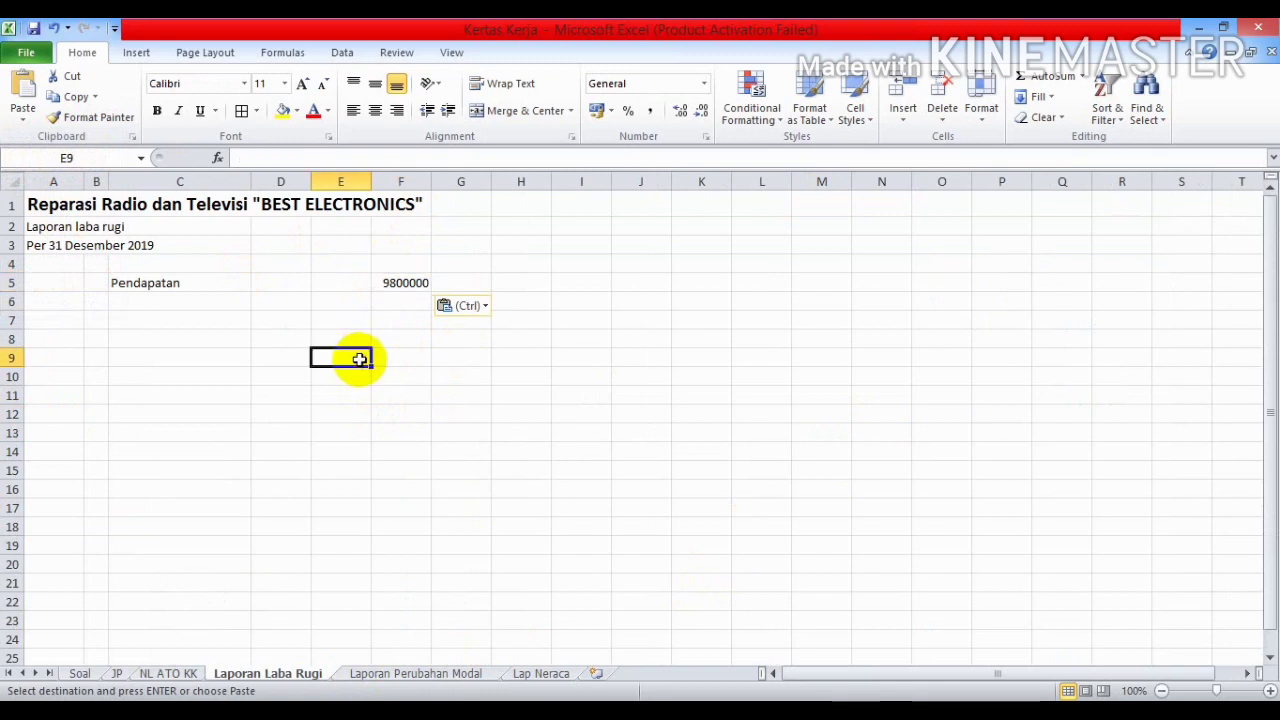
# Enter the label "Total beban" in cell C7, below the Pendapatan row.
pyautogui.click(169, 321)
pyautogui.write('Tota')
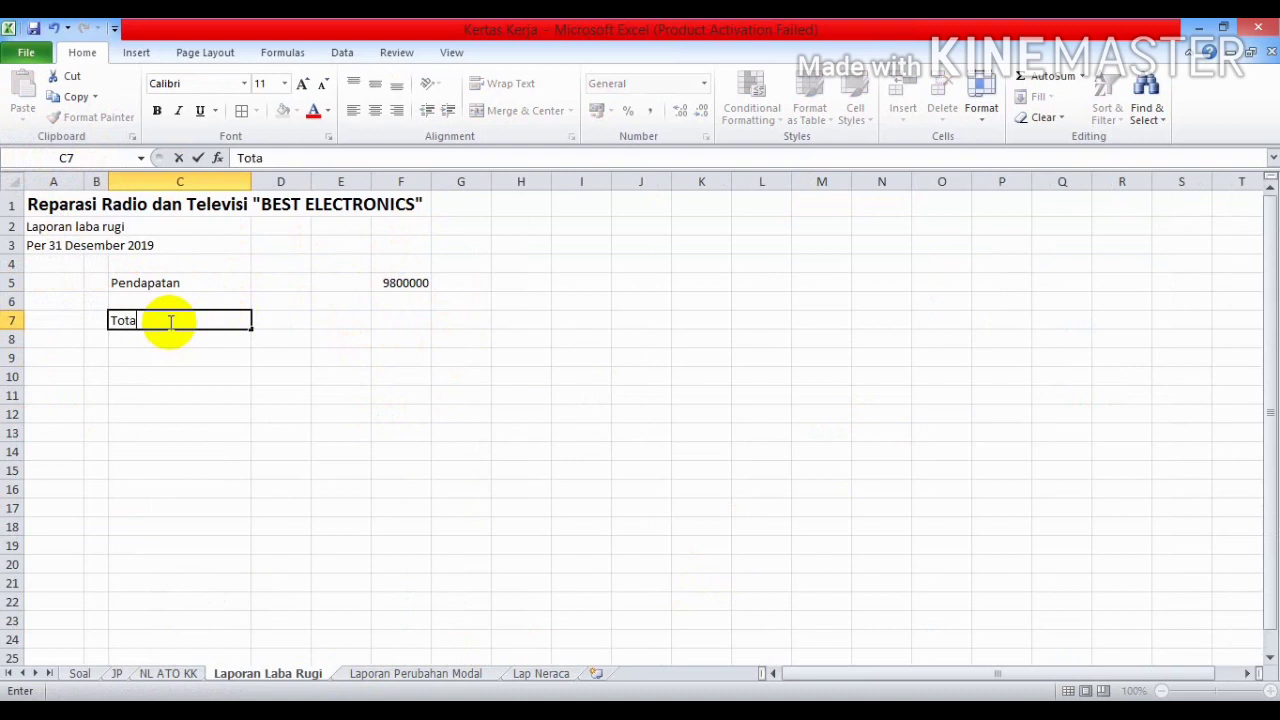
pyautogui.write('l be')
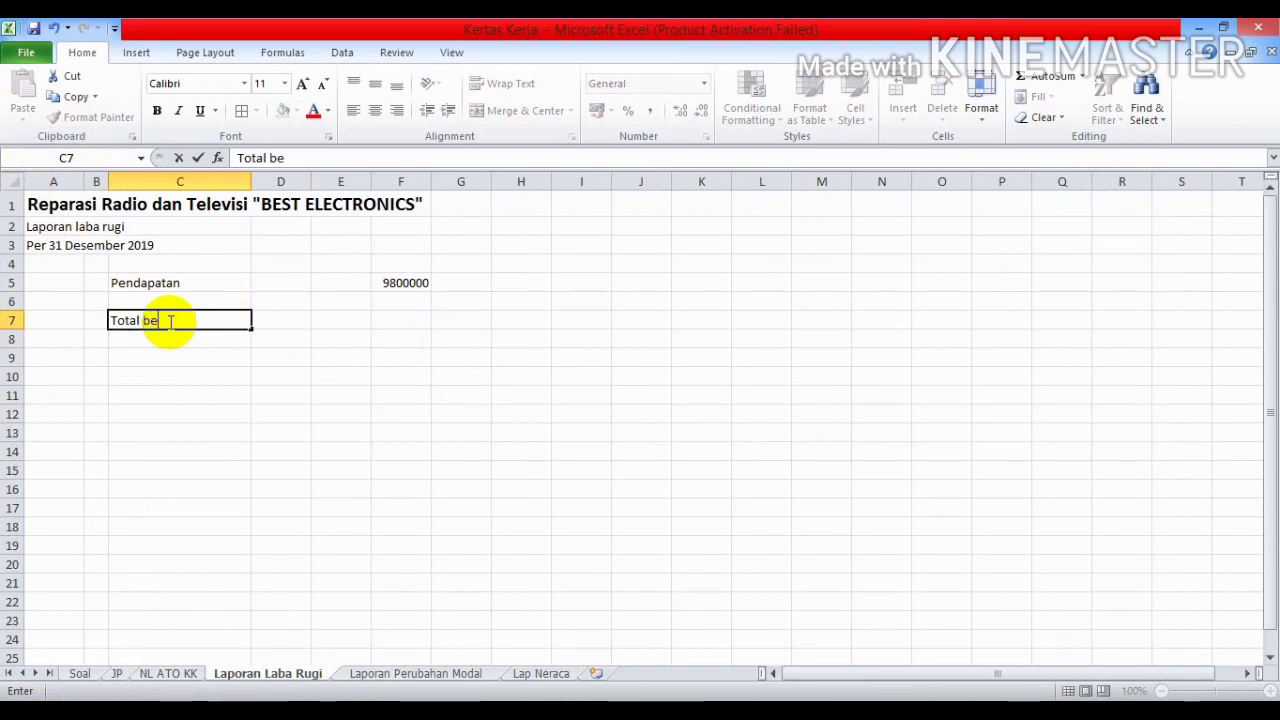
pyautogui.write('ban')
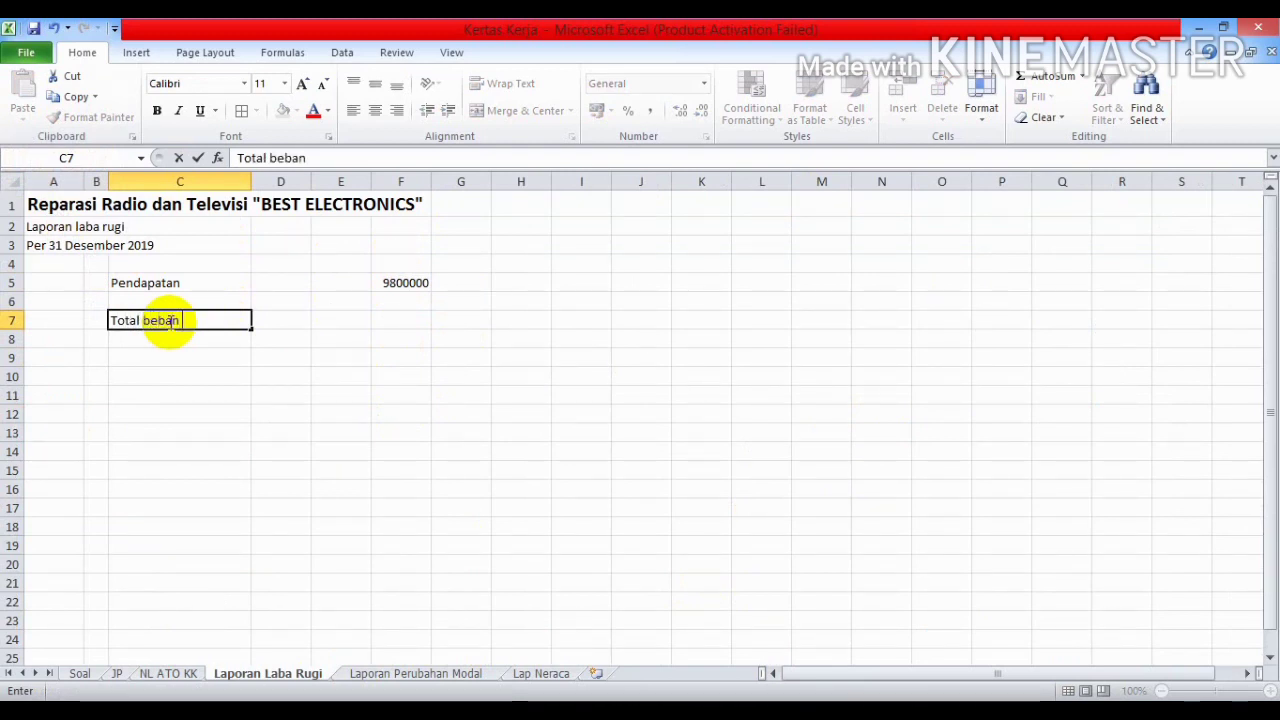
# Copy the account names Beban gaji to Beban serba serbi (B16:B19) from NL ATO KK into C8:C11 of Laporan Laba Rugi.
pyautogui.click(167, 673)
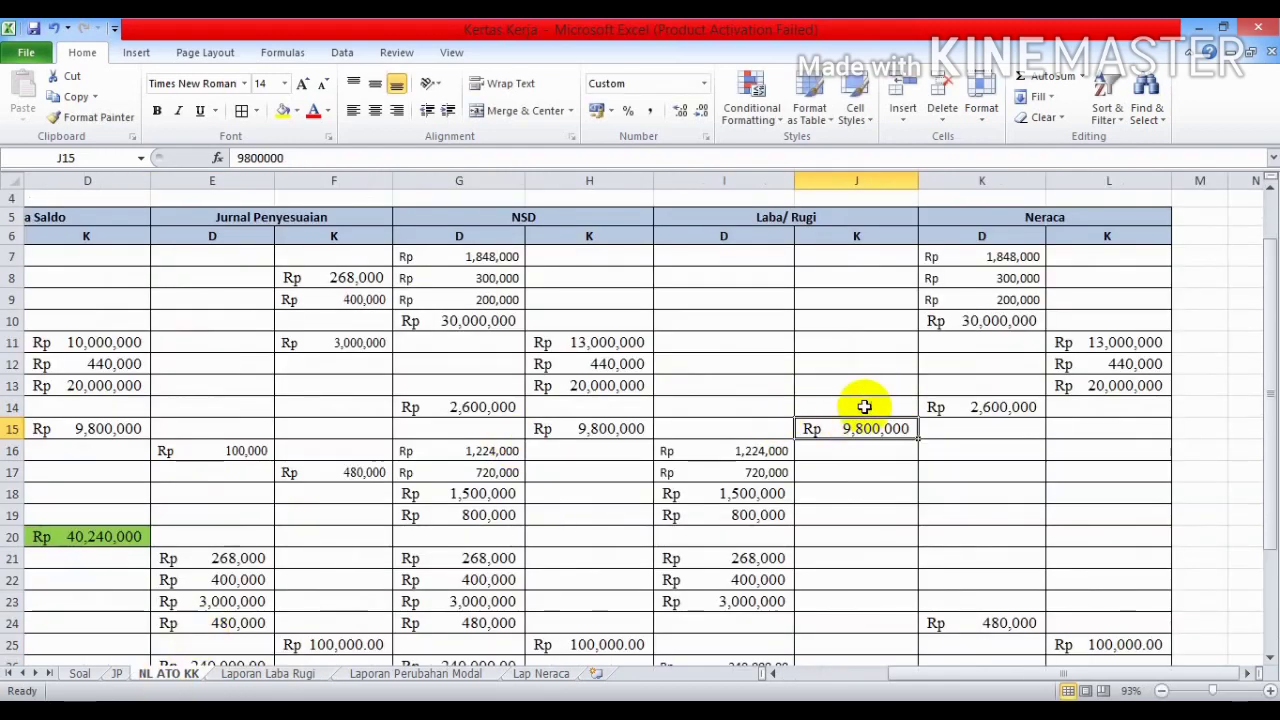
pyautogui.moveTo(1008, 676); pyautogui.dragTo(965, 676)
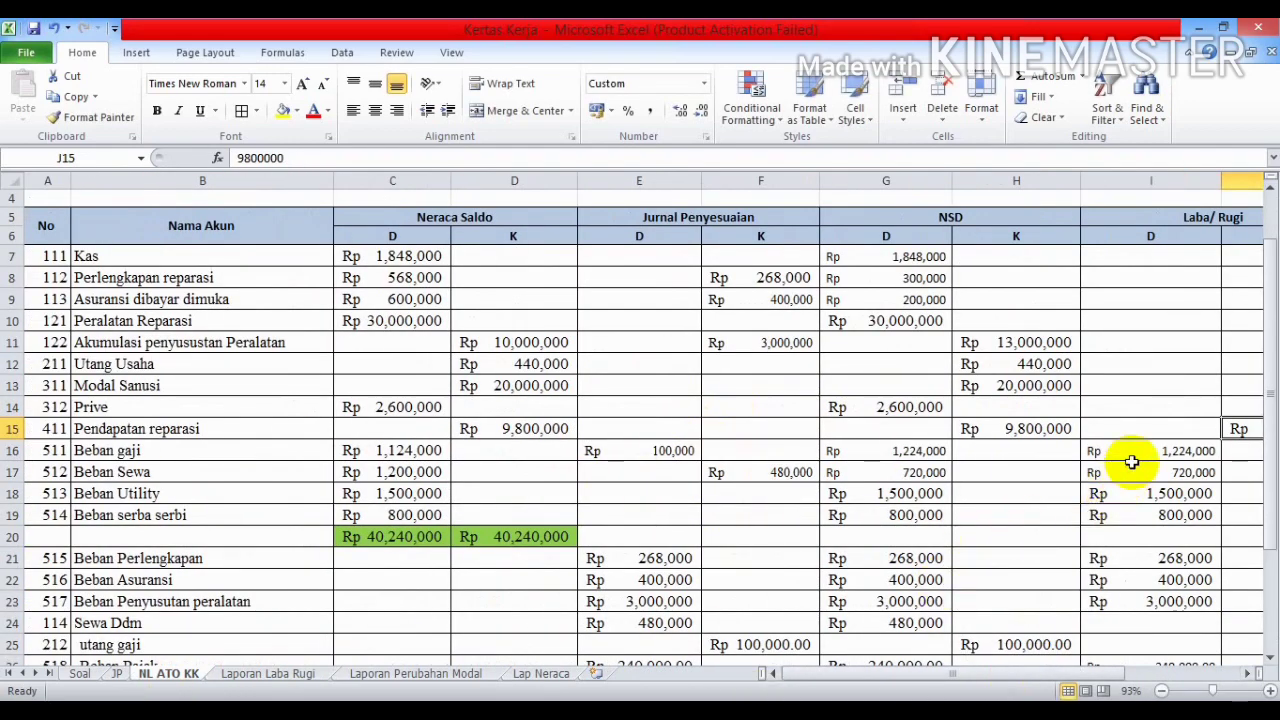
pyautogui.click(158, 472)
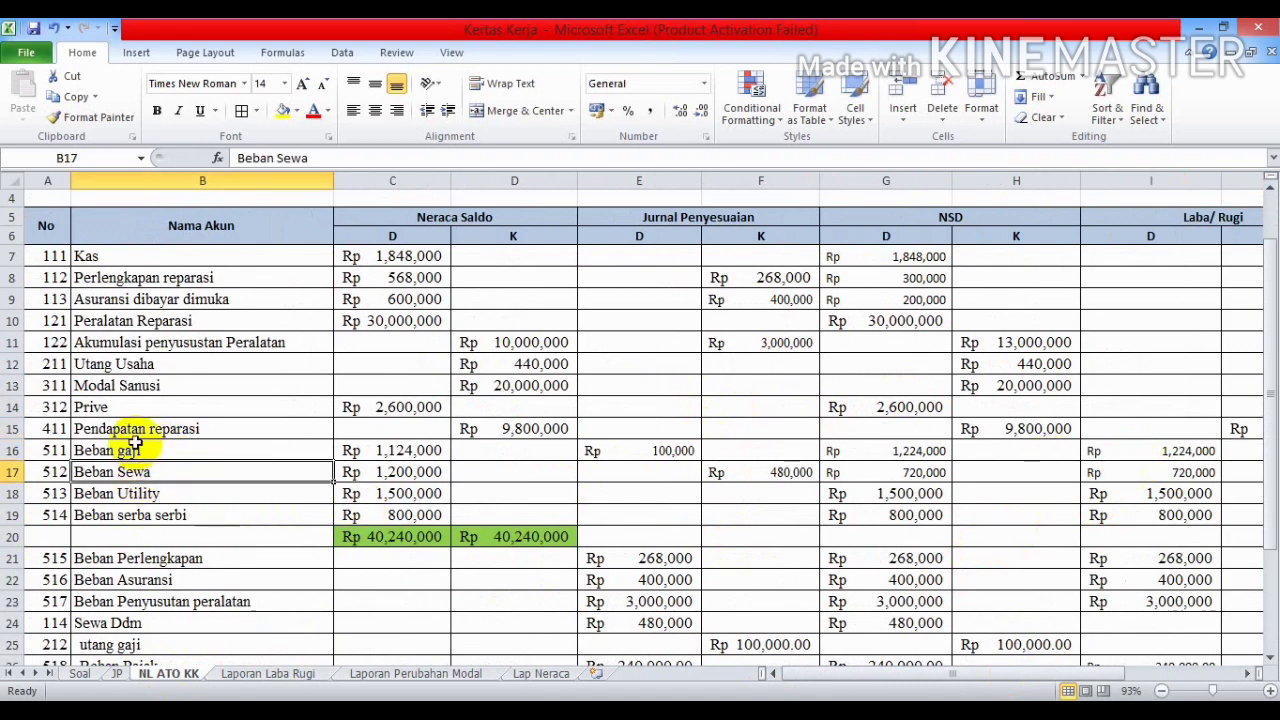
pyautogui.moveTo(135, 446); pyautogui.dragTo(135, 507)
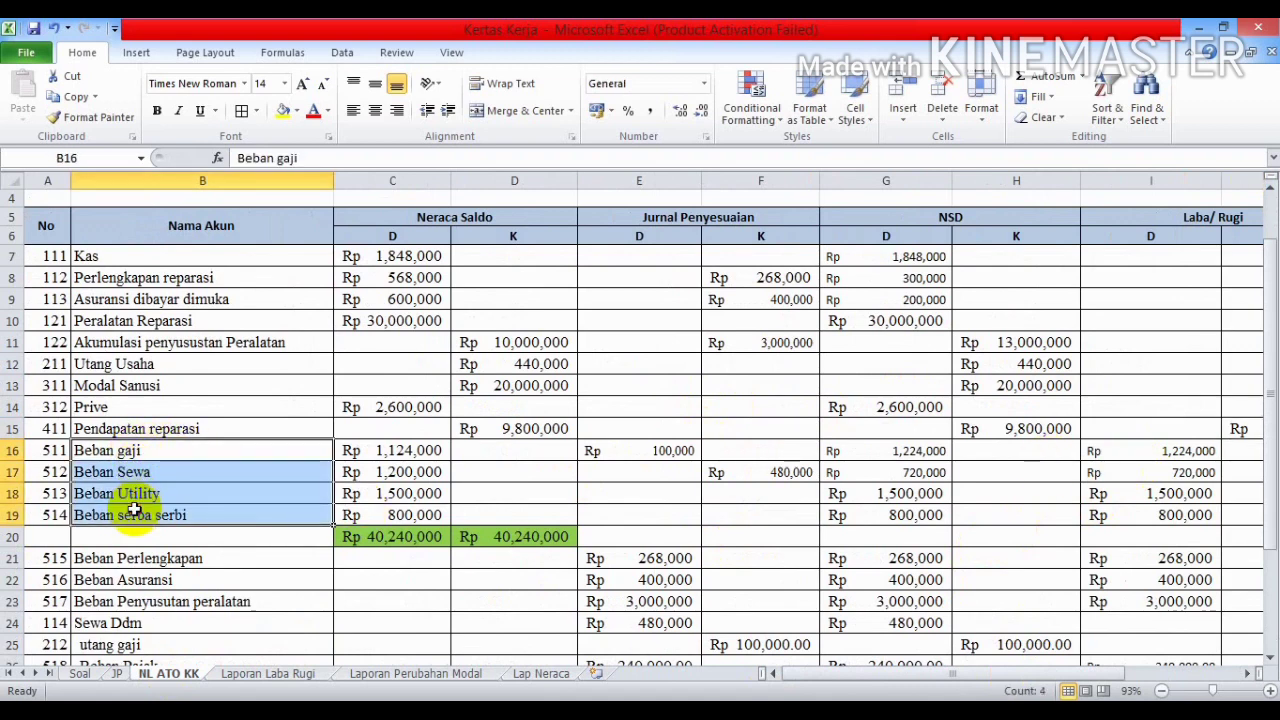
pyautogui.hotkey('ctrl', 'c')
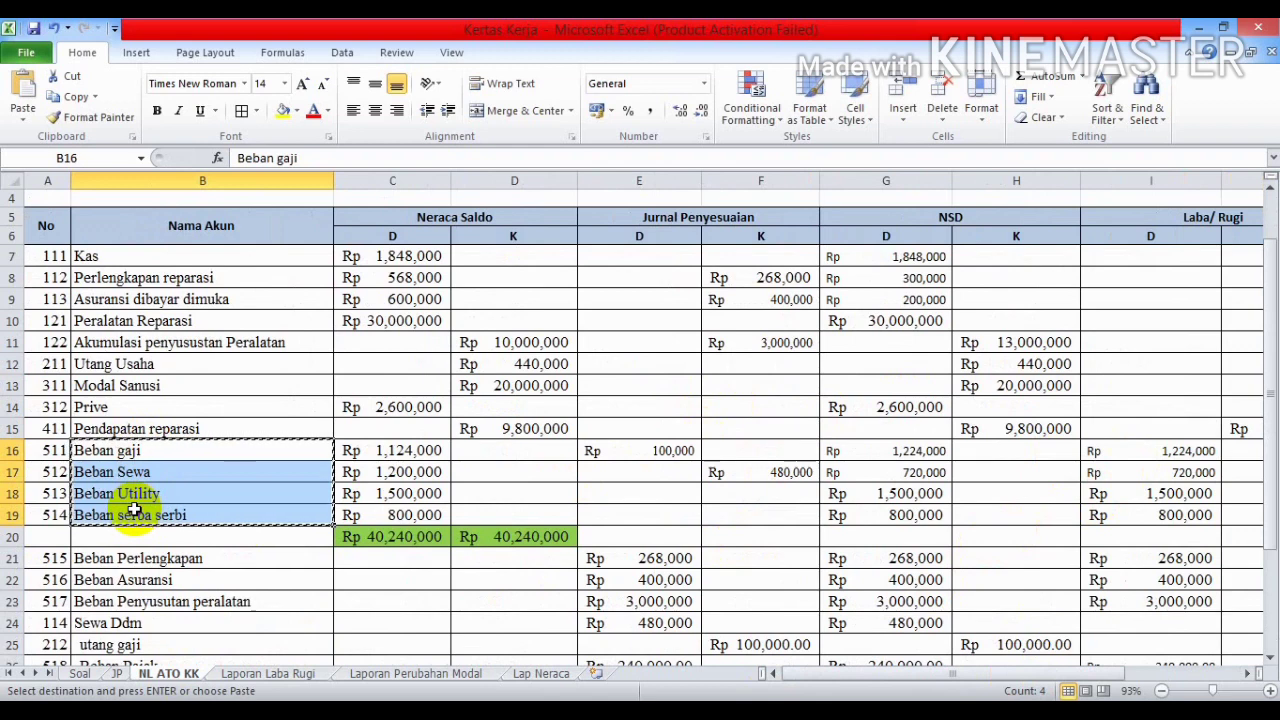
pyautogui.click(318, 674)
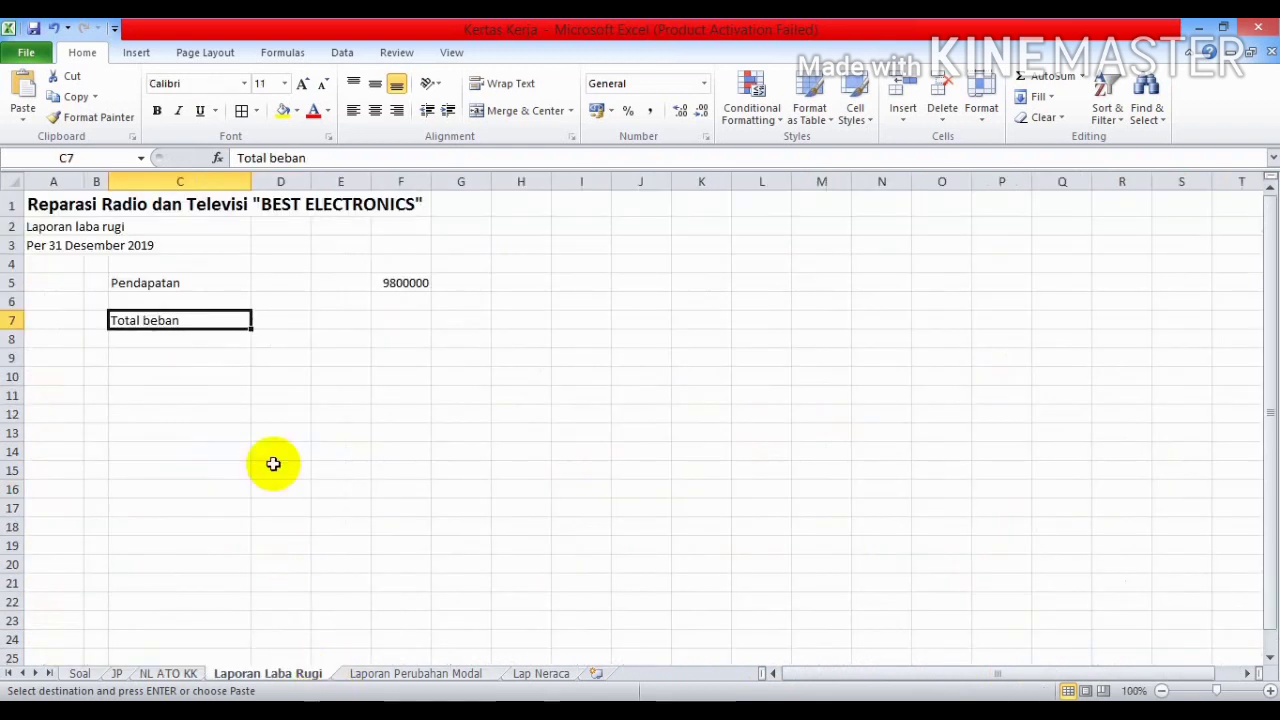
pyautogui.click(183, 341)
pyautogui.hotkey('ctrl', 'v')
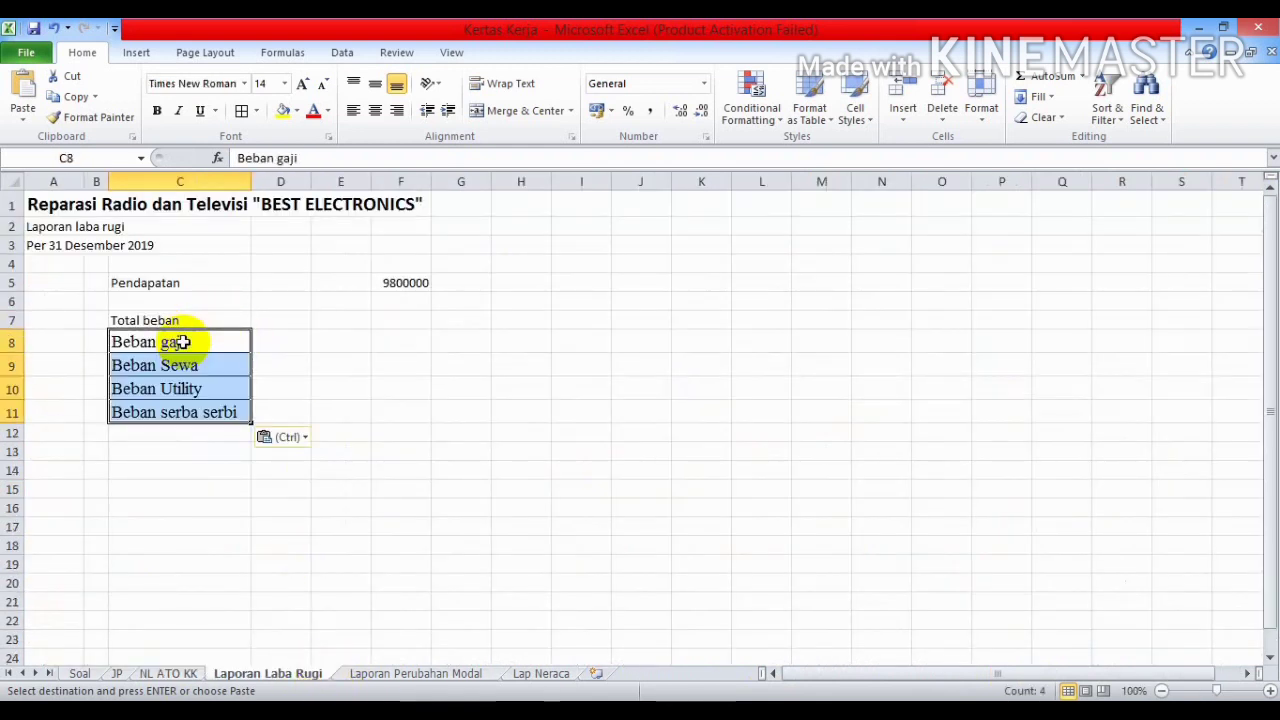
# Copy the names Beban Perlengkapan, Beban Asuransi and Beban Penyusutan peralatan (B21:B23) from NL ATO KK into Laporan Laba Rugi from C12.
pyautogui.click(172, 673)
pyautogui.scroll(-3, 155, 450)
pyautogui.moveTo(128, 373); pyautogui.dragTo(121, 408)
pyautogui.hotkey('ctrl', 'c')
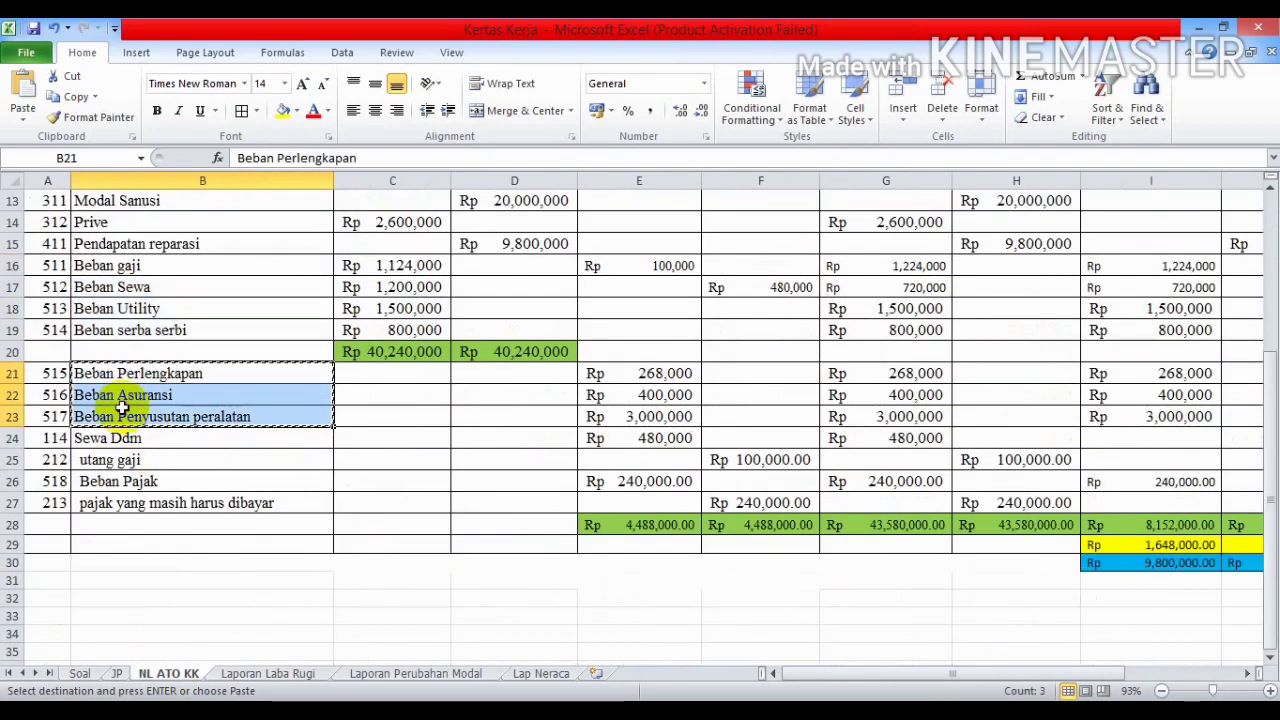
pyautogui.click(230, 670)
pyautogui.click(148, 440)
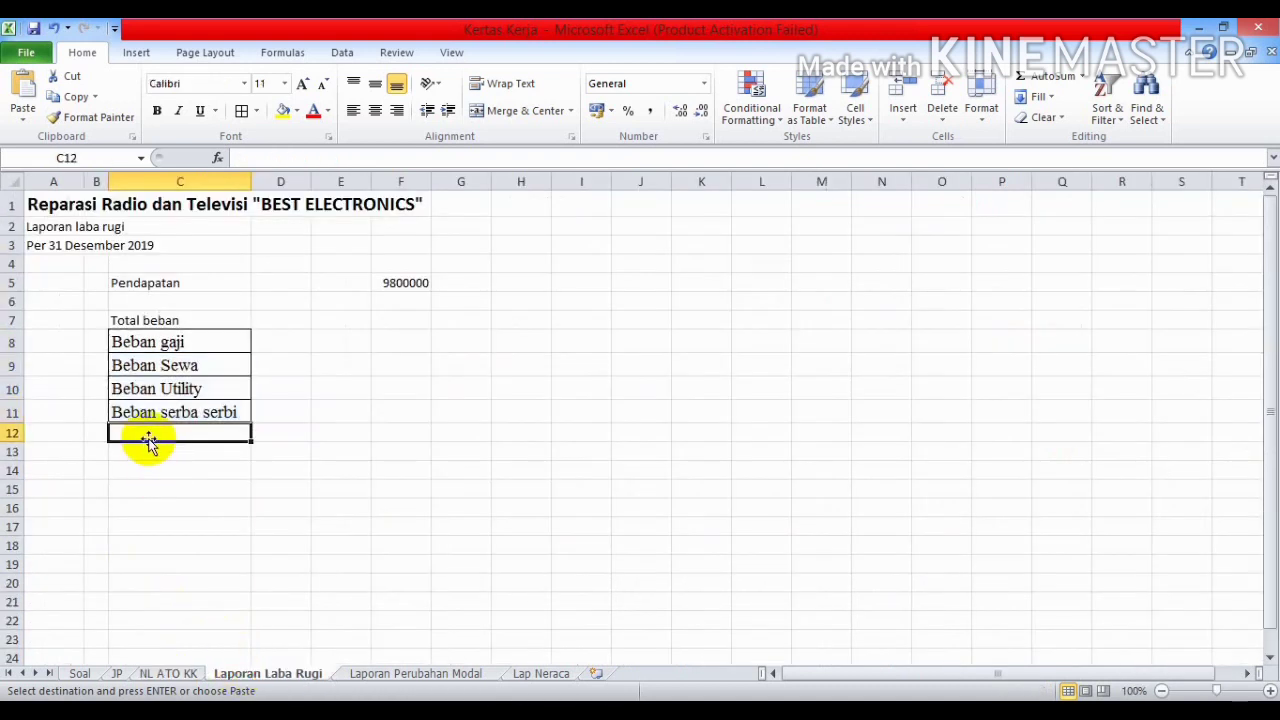
pyautogui.hotkey('ctrl', 'v')
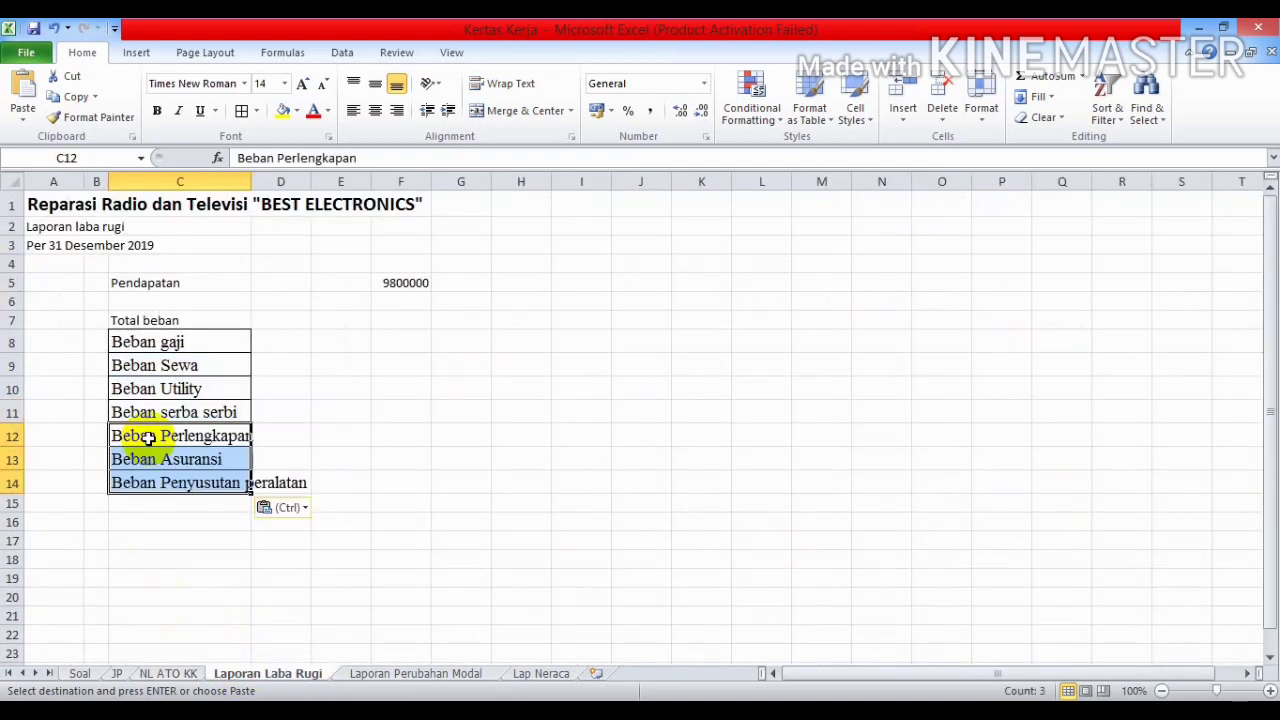
# Try to copy the Beban Pajak cell B26 of NL ATO KK into C15 of Laporan Laba Rugi, and widen column C to fit the expense names.
pyautogui.click(175, 671)
pyautogui.click(121, 481)
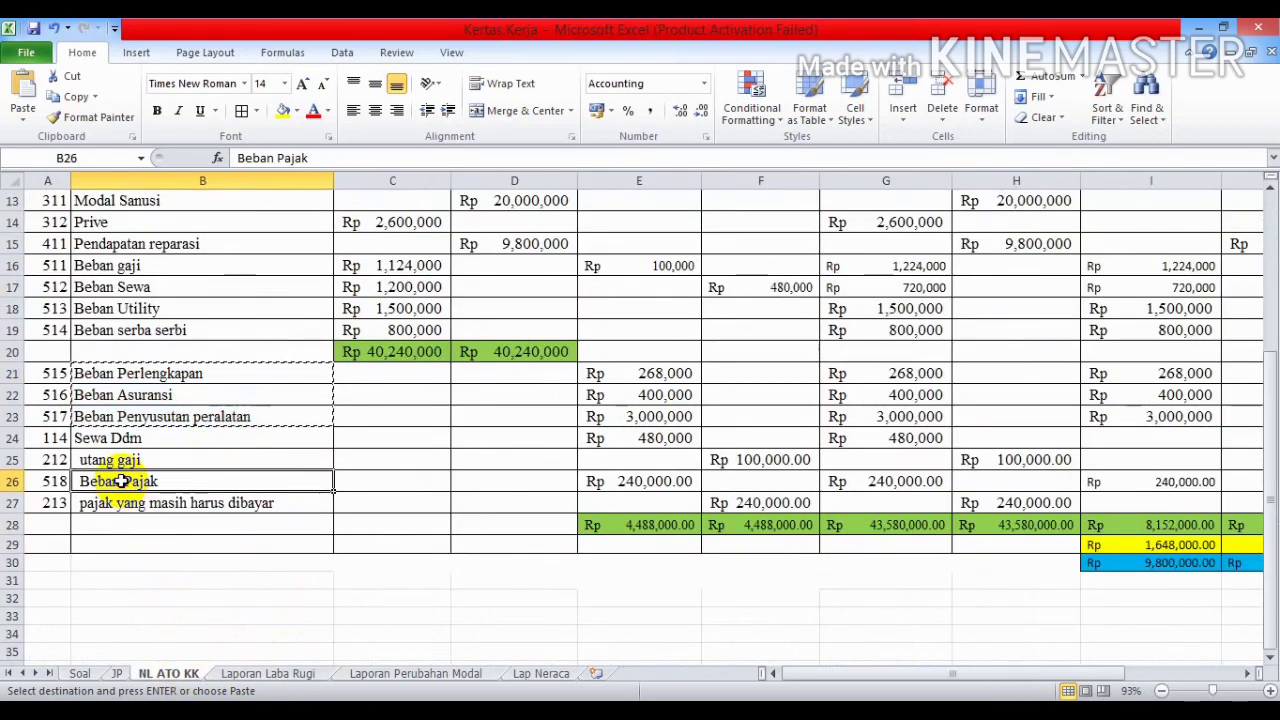
pyautogui.hotkey('ctrl', 'c')
pyautogui.click(268, 673)
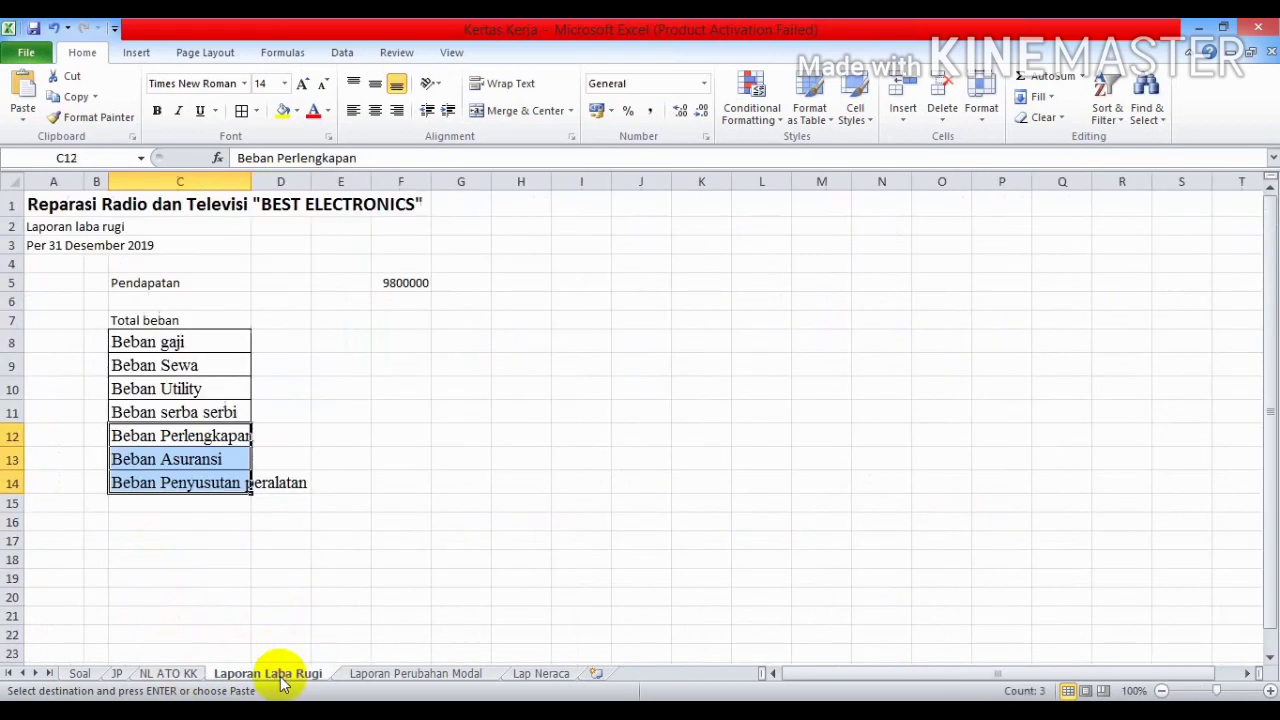
pyautogui.click(206, 503)
pyautogui.doubleClick(206, 503)
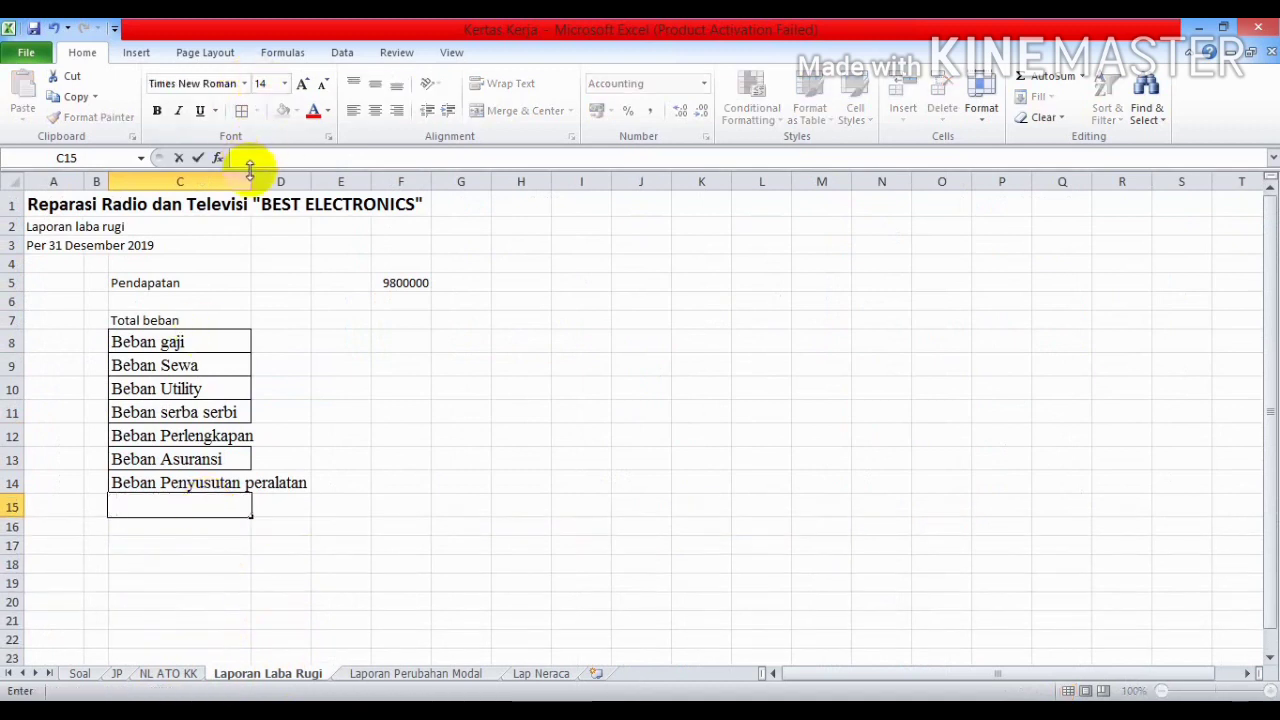
pyautogui.click(268, 412)
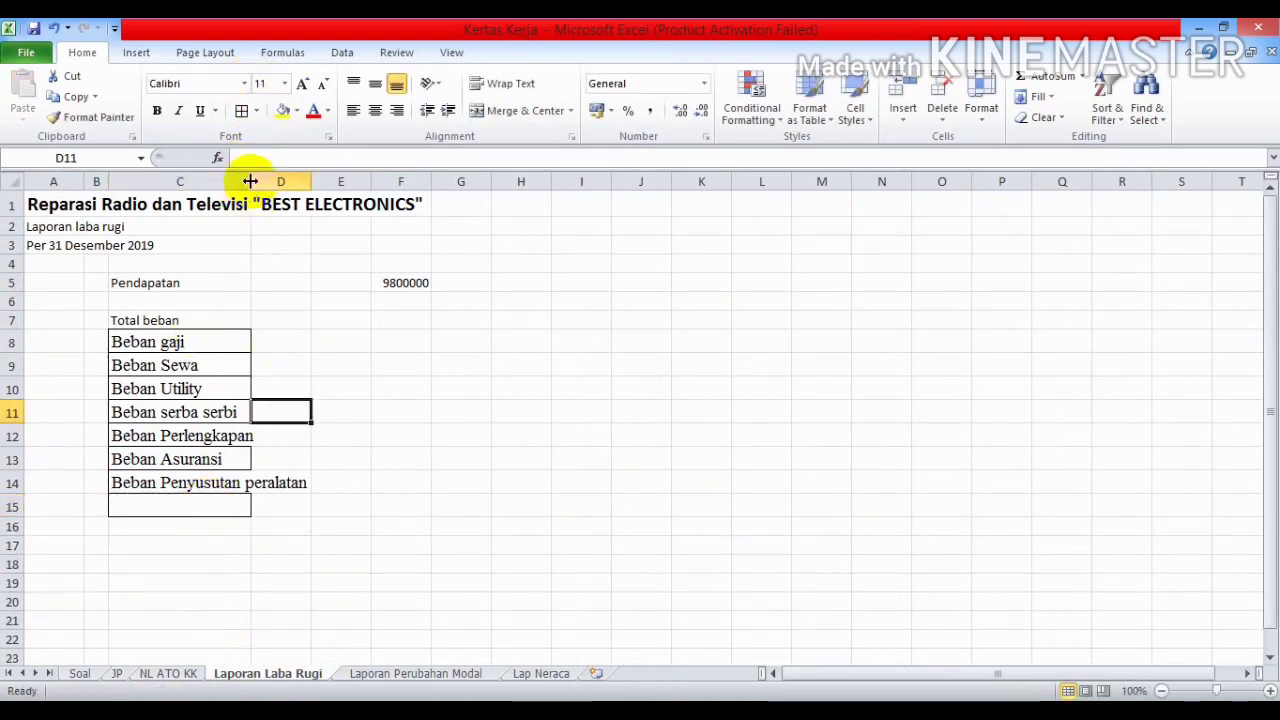
pyautogui.moveTo(251, 181); pyautogui.dragTo(309, 185)
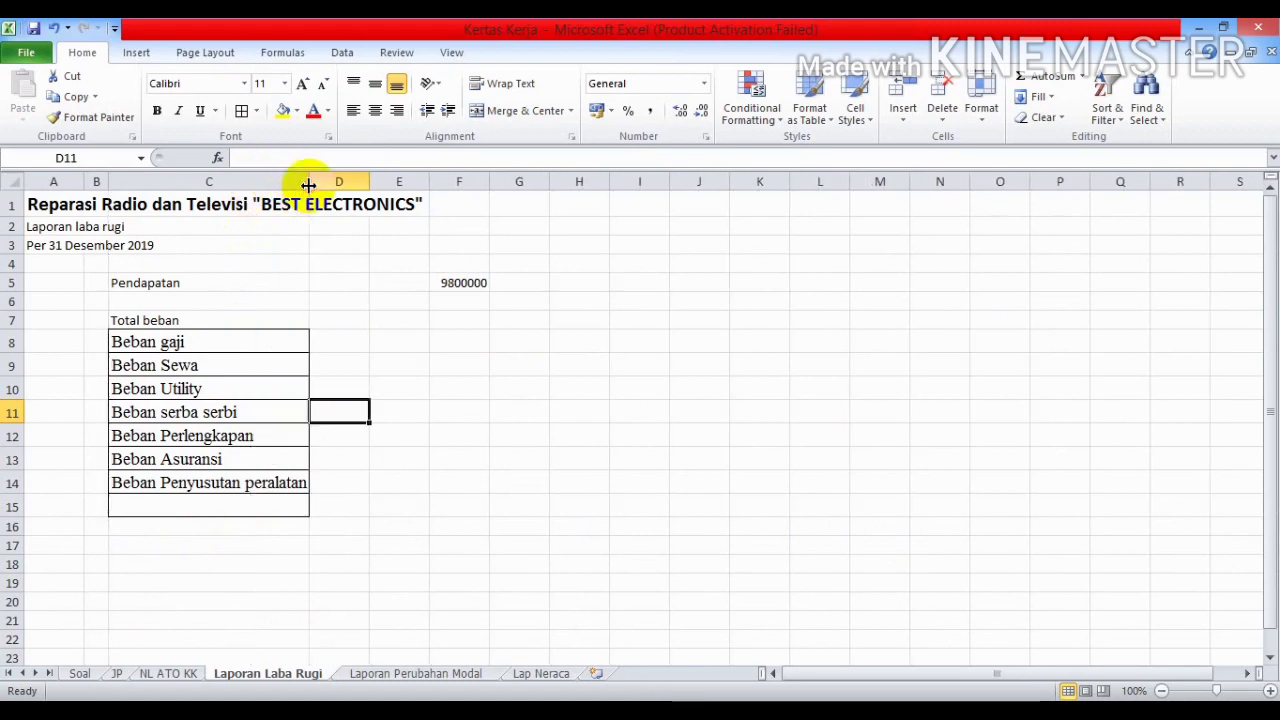
# Copy the Laba/Rugi debit amounts in I16:I19 of NL ATO KK and paste them as values into D8:D11 of Laporan Laba Rugi.
pyautogui.click(330, 340)
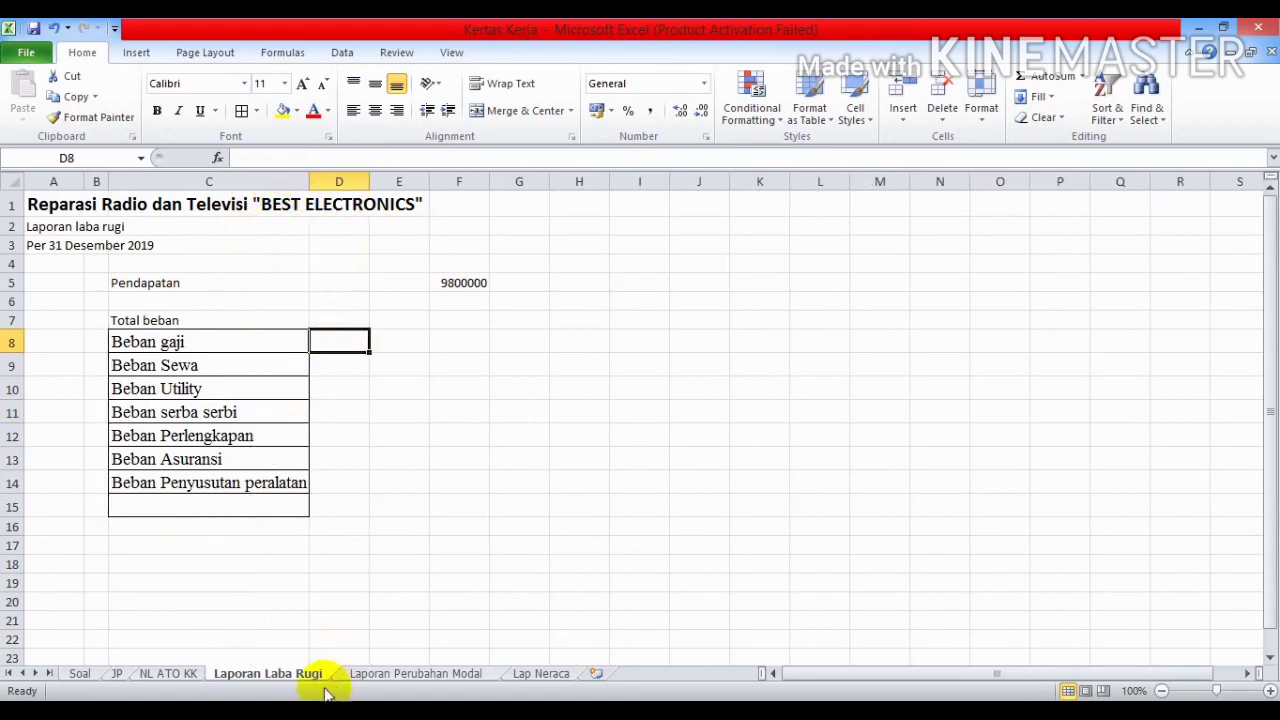
pyautogui.click(192, 673)
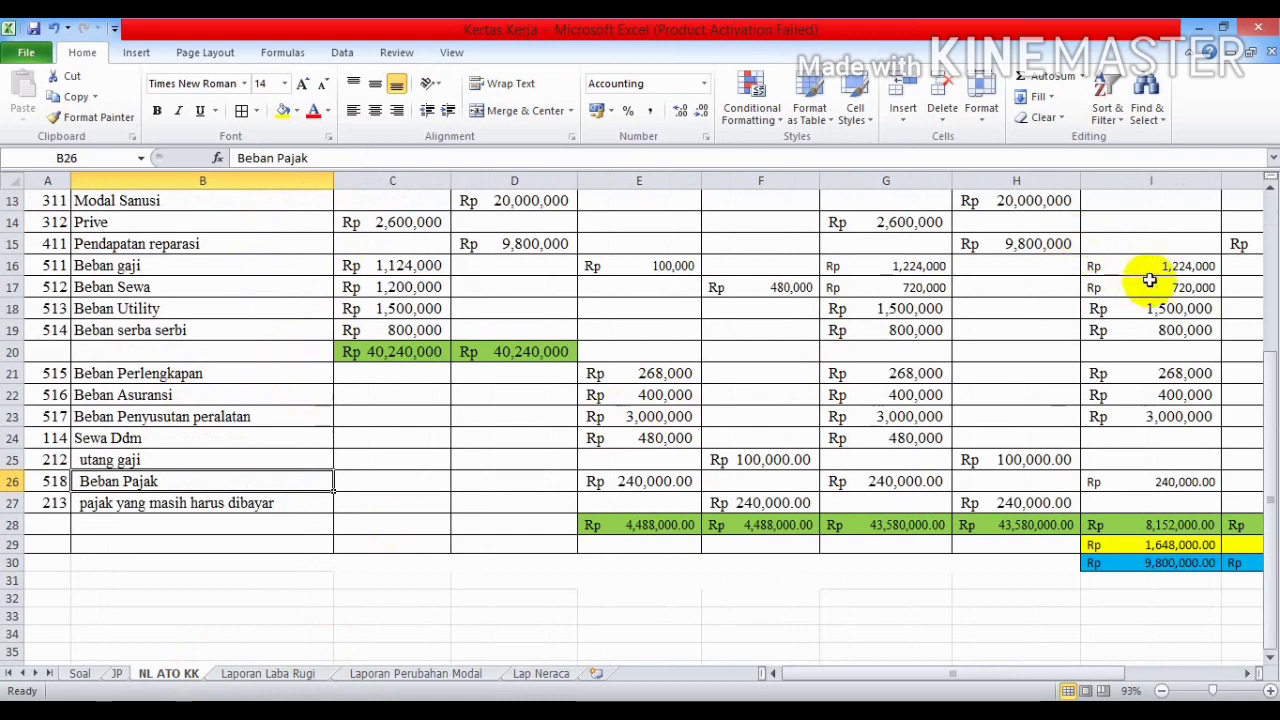
pyautogui.click(1247, 673)
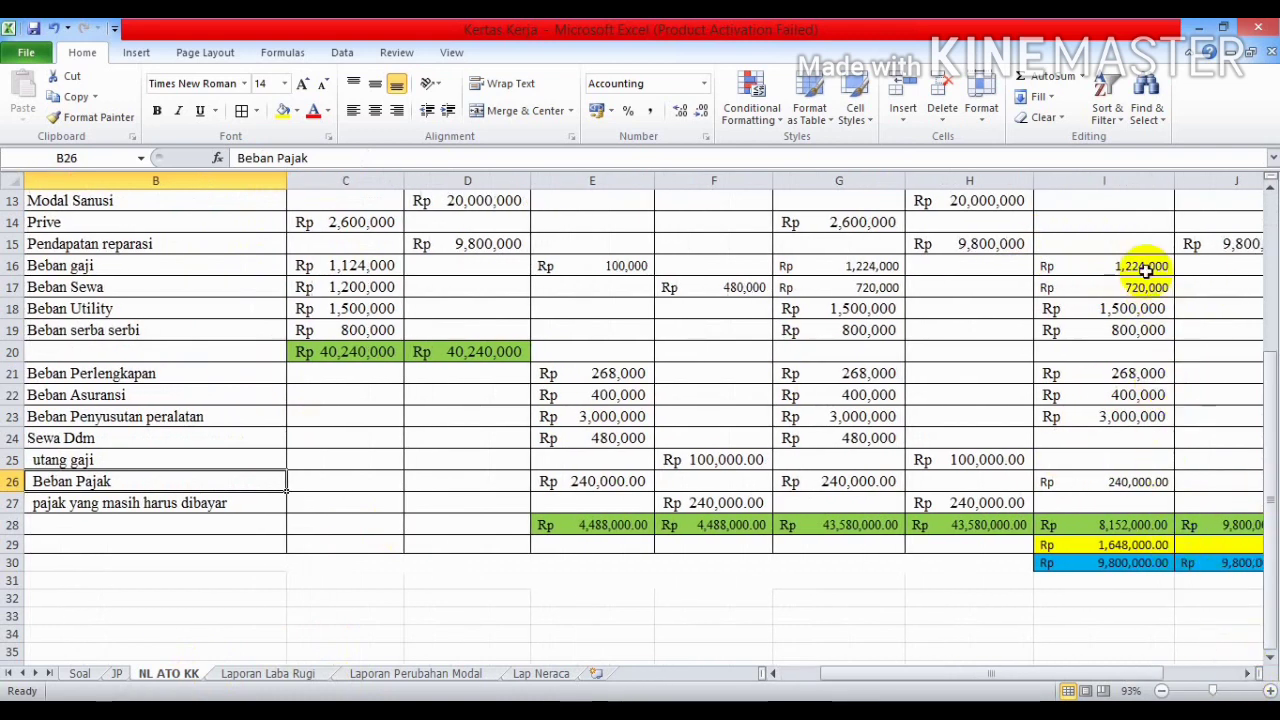
pyautogui.moveTo(1143, 265); pyautogui.dragTo(1132, 326)
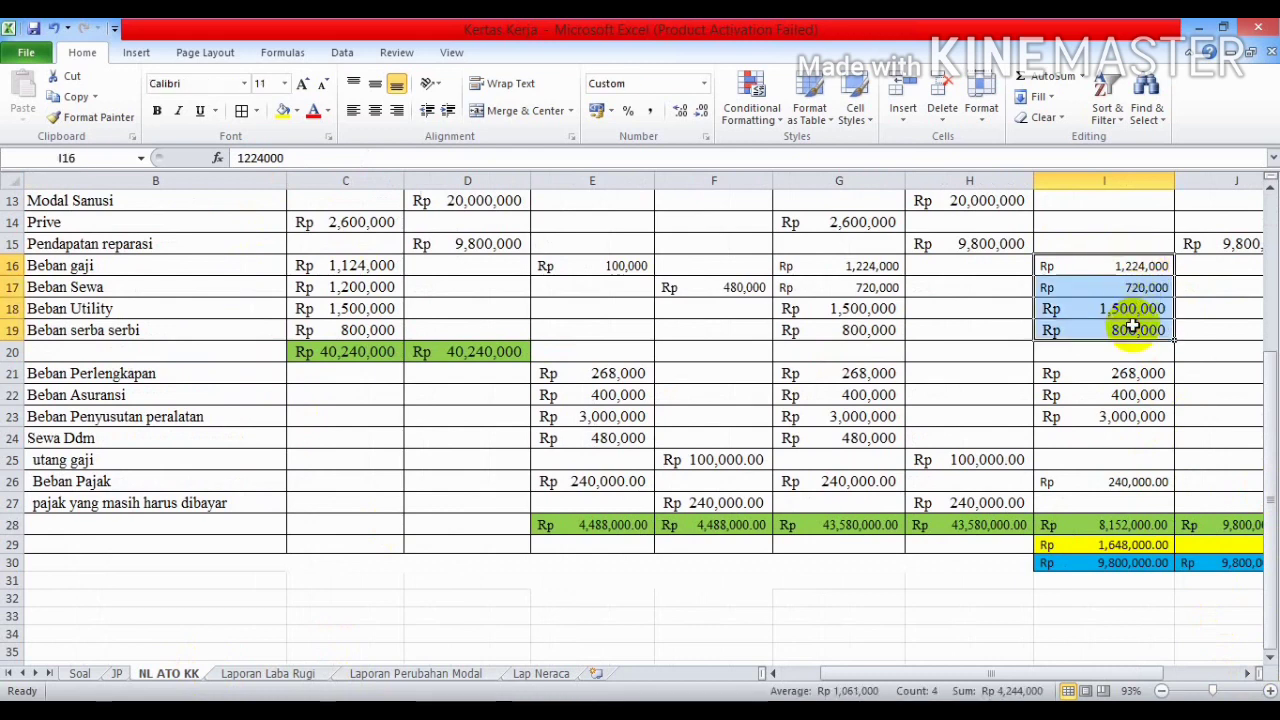
pyautogui.hotkey('ctrl', 'c')
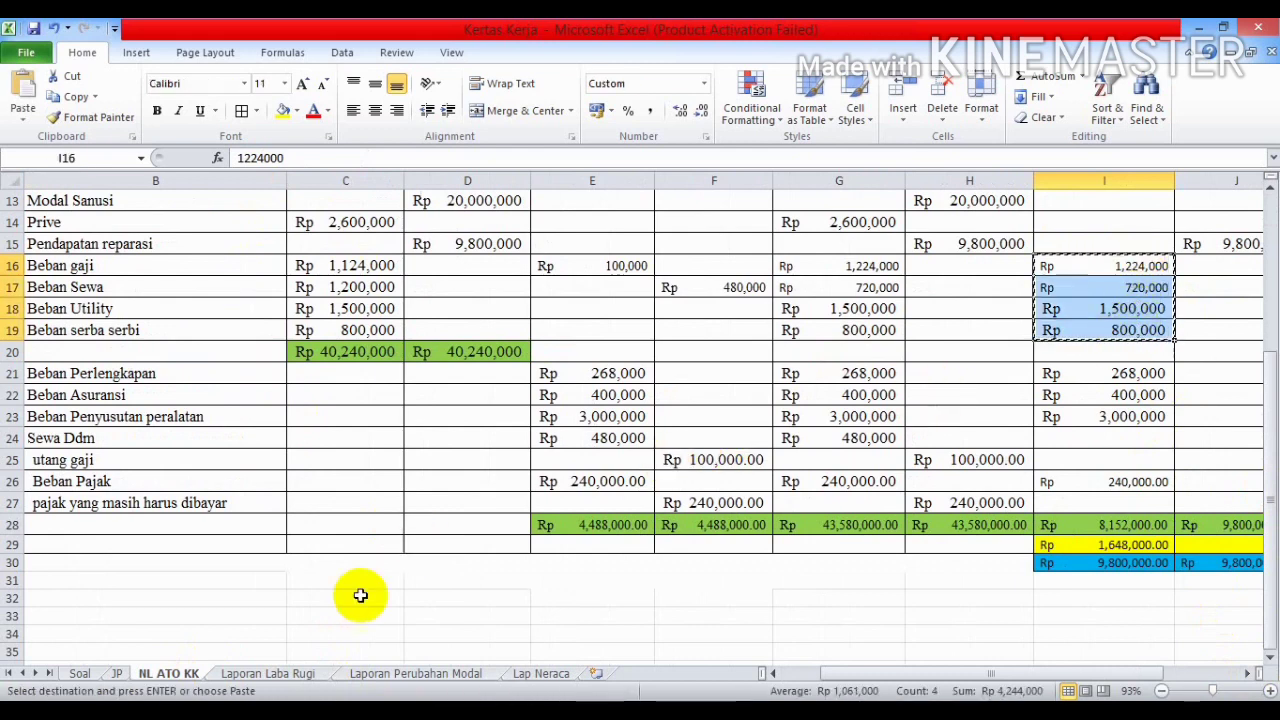
pyautogui.click(272, 674)
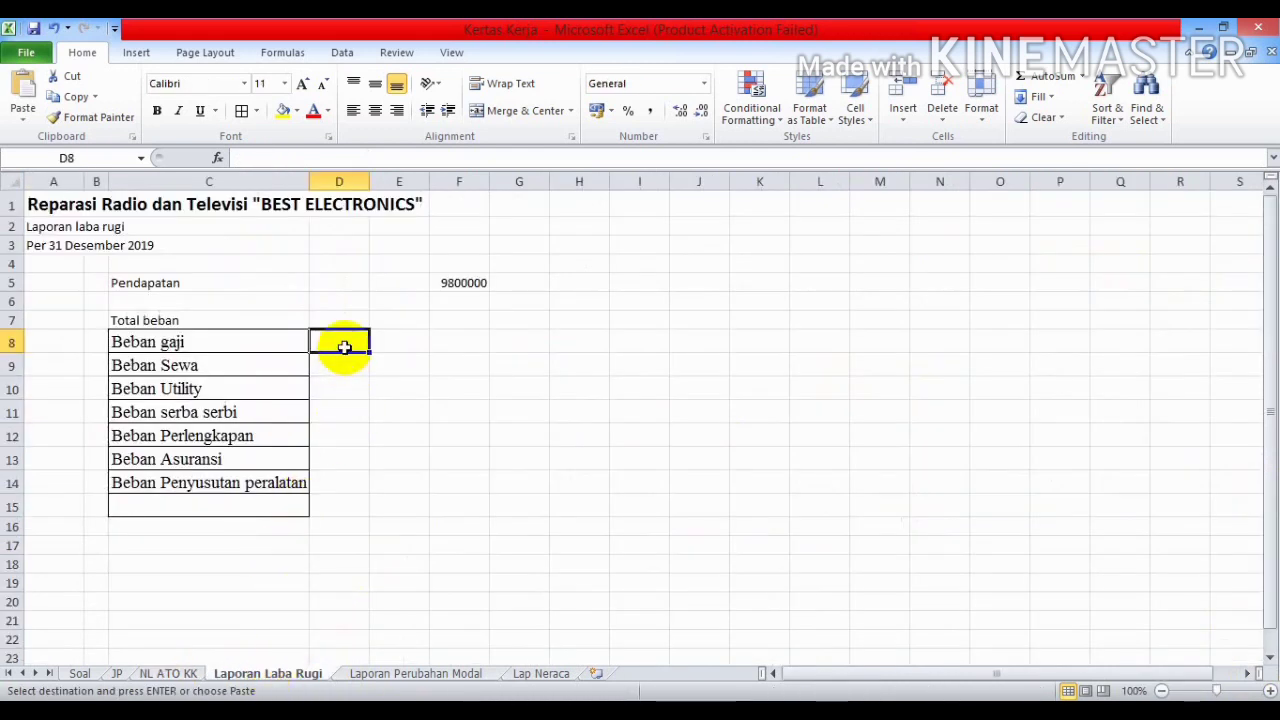
pyautogui.click(22, 108)
pyautogui.click(21, 234)
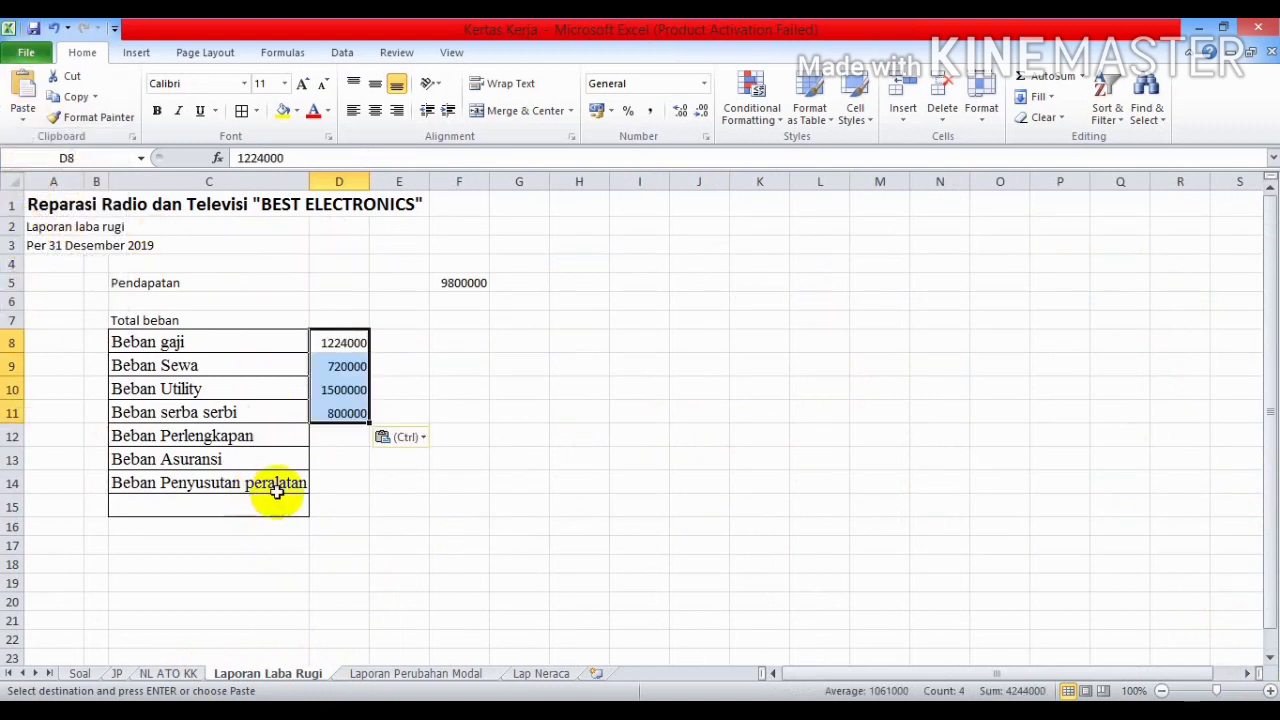
# Copy the Laba/Rugi debit amounts in I21:I23 of NL ATO KK and paste them as values into D12:D14 of Laporan Laba Rugi.
pyautogui.click(166, 673)
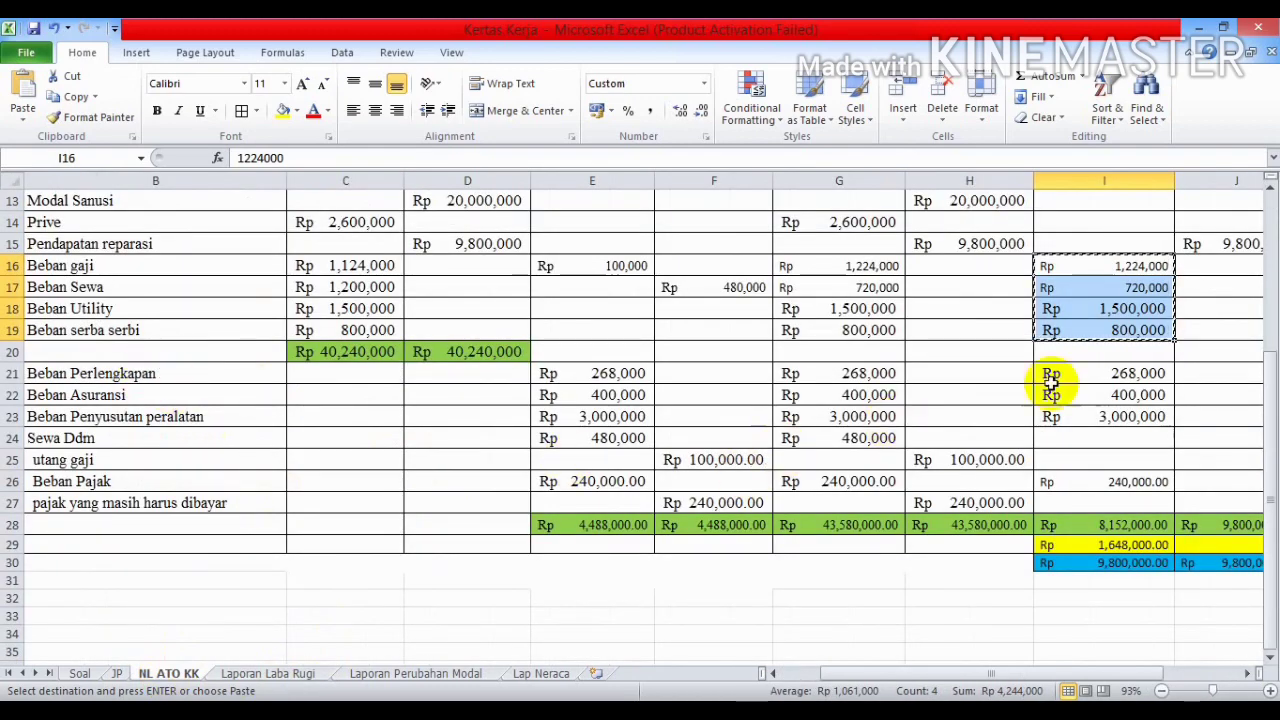
pyautogui.moveTo(1084, 374); pyautogui.dragTo(1090, 416)
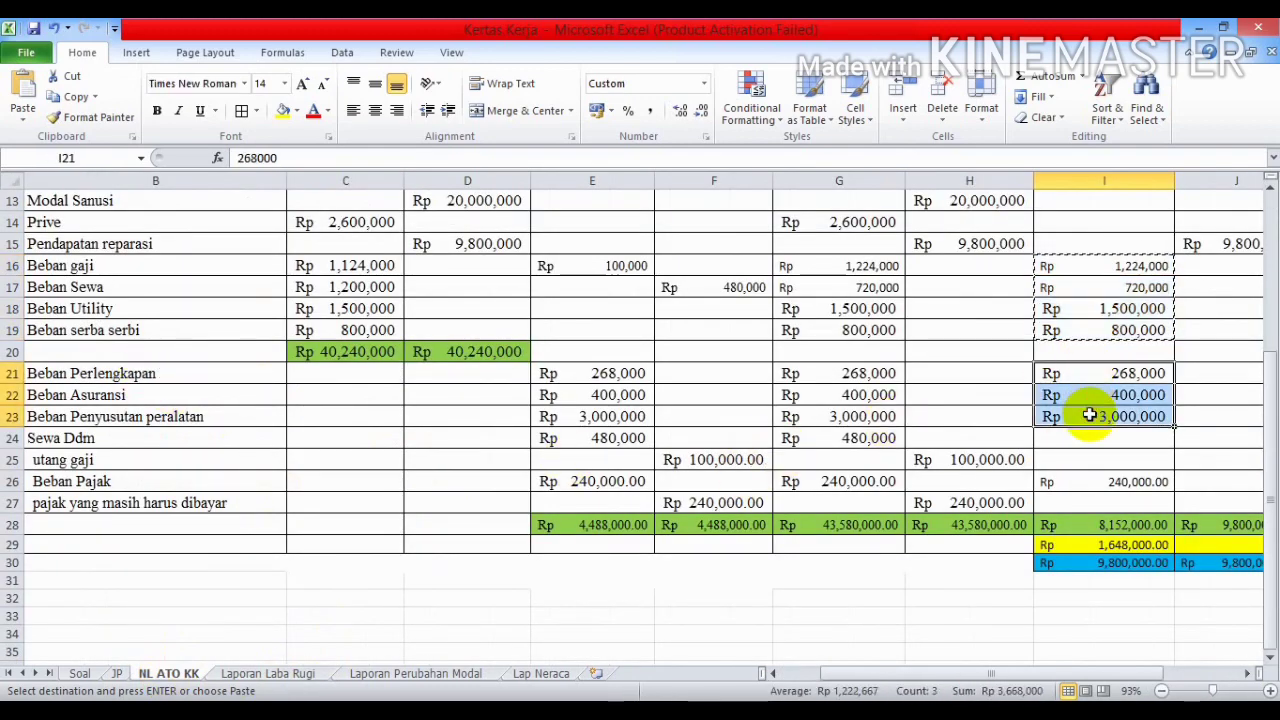
pyautogui.hotkey('ctrl', 'c')
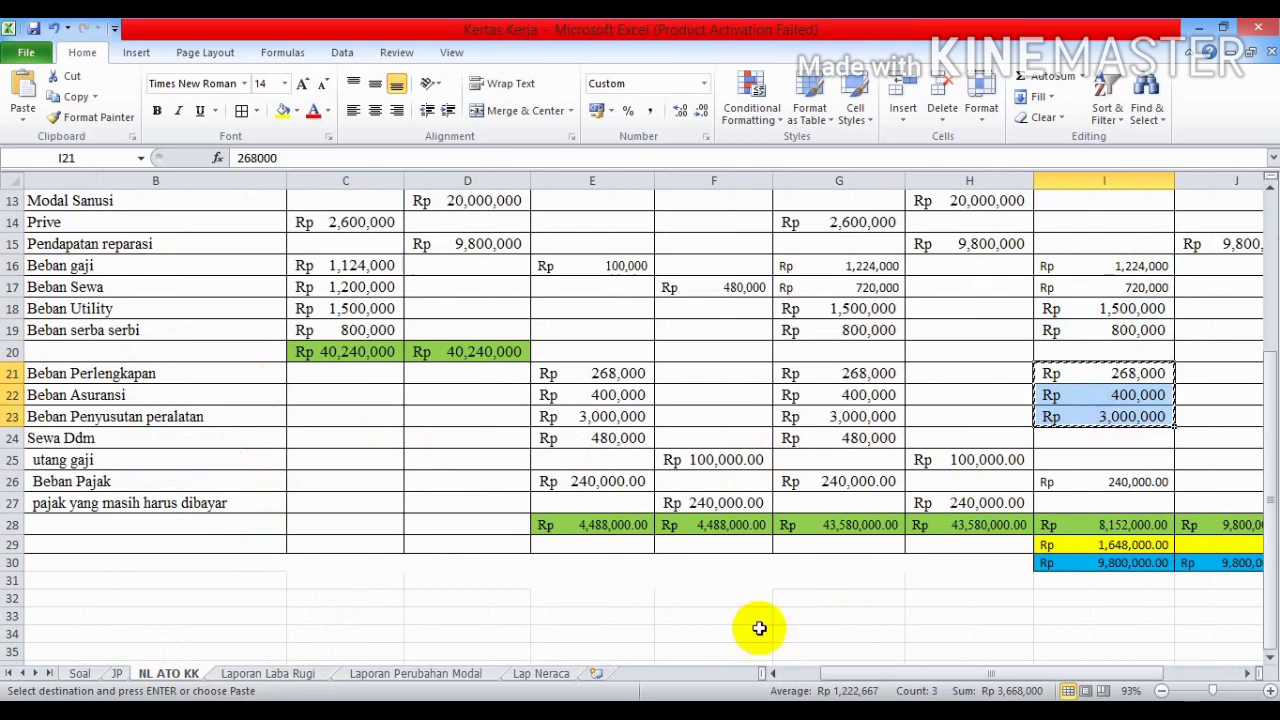
pyautogui.click(283, 678)
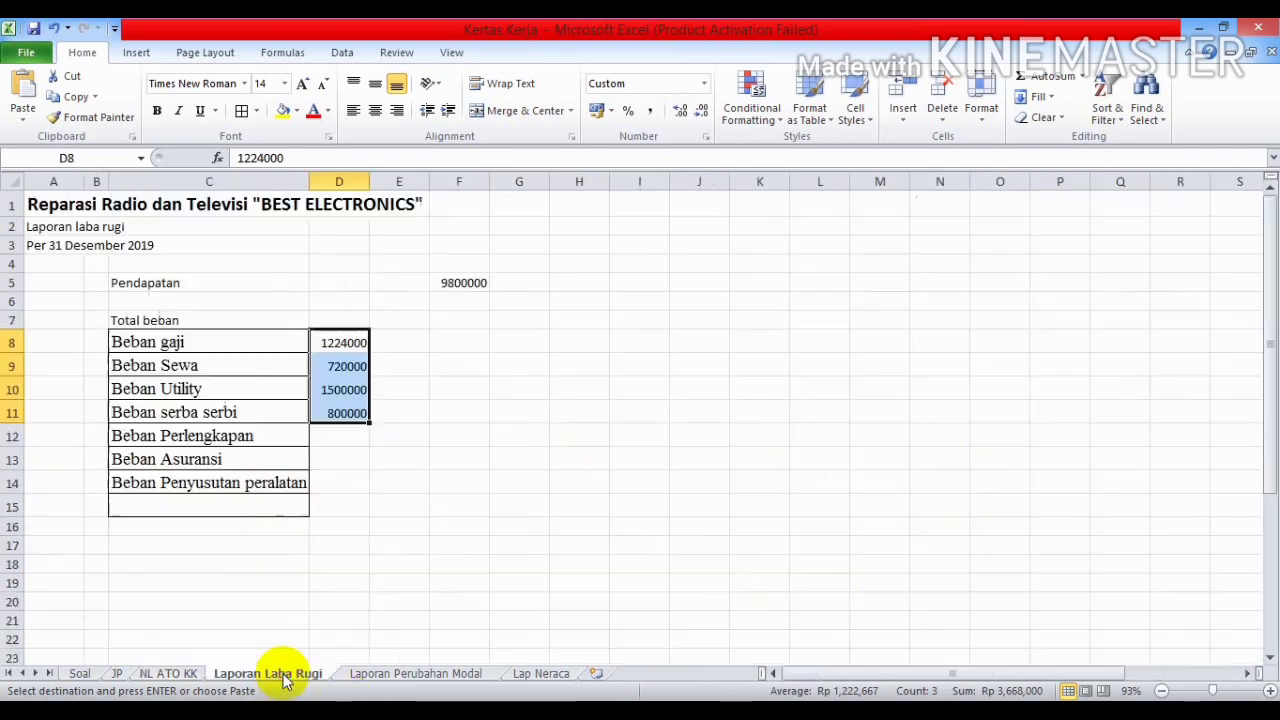
pyautogui.click(321, 439)
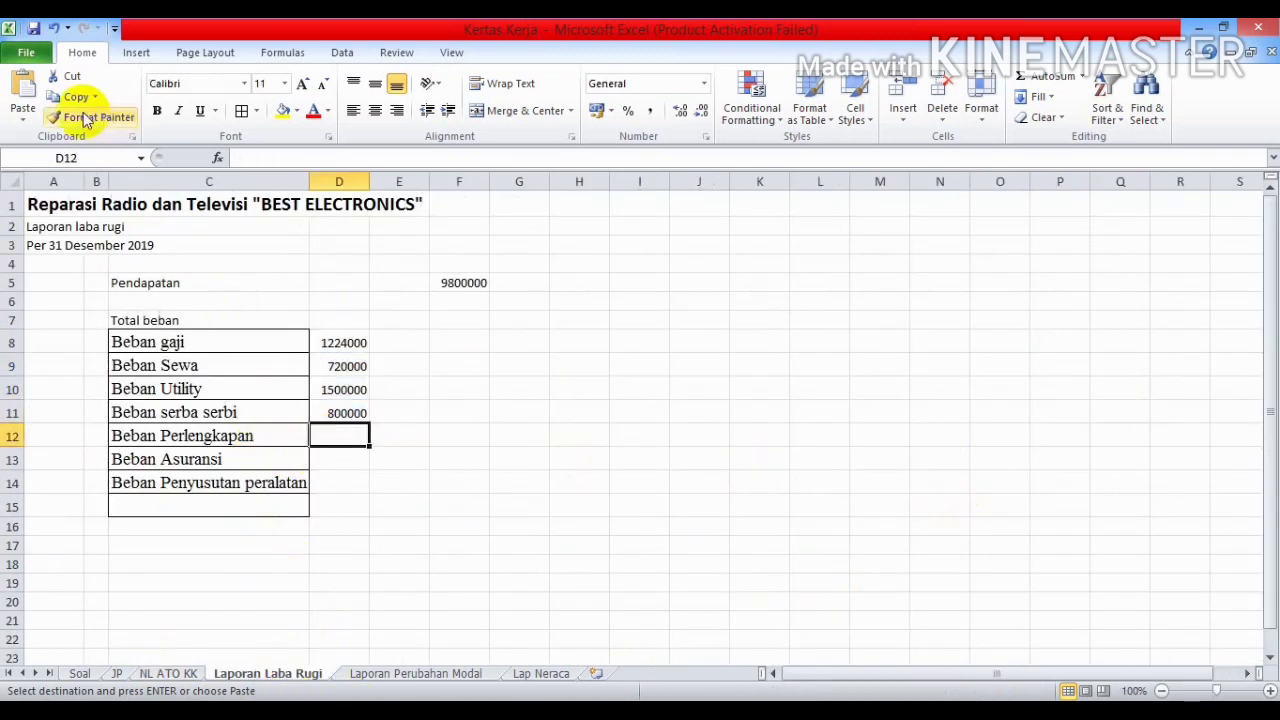
pyautogui.click(23, 112)
pyautogui.click(14, 238)
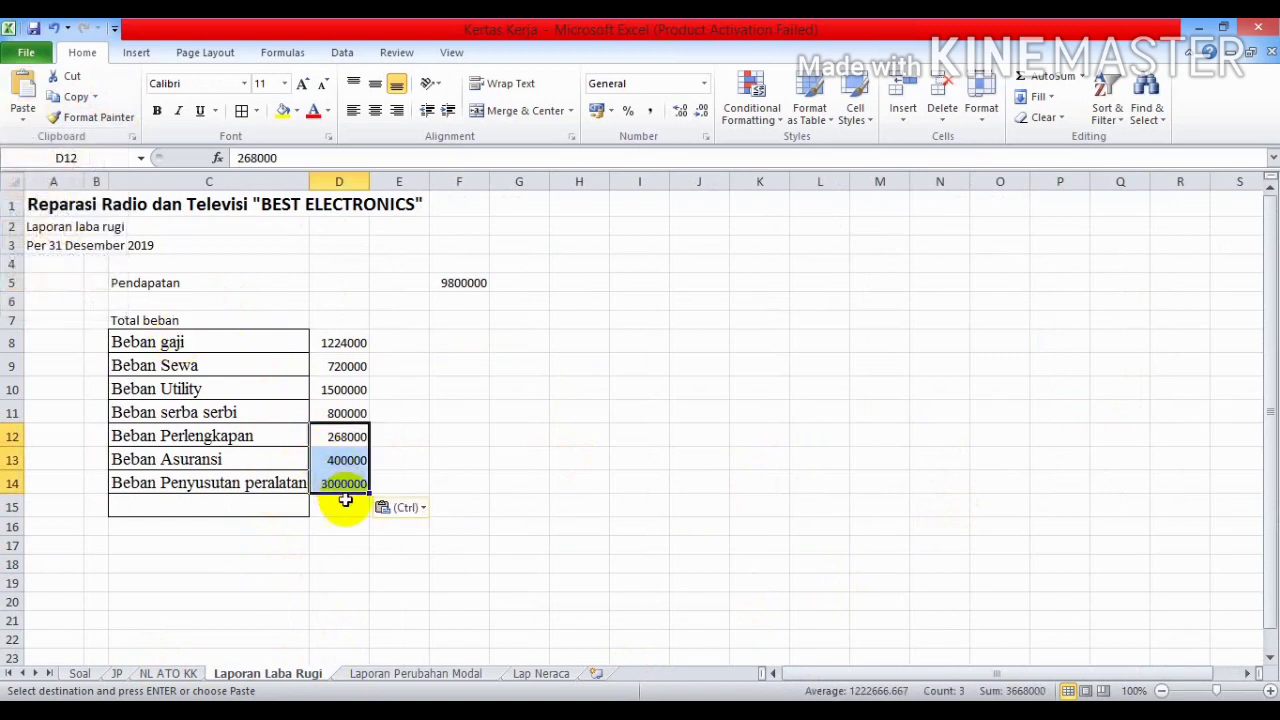
# Enter the label "Beban Pajak" in C15 and its amount 240000 in D15.
pyautogui.click(268, 510)
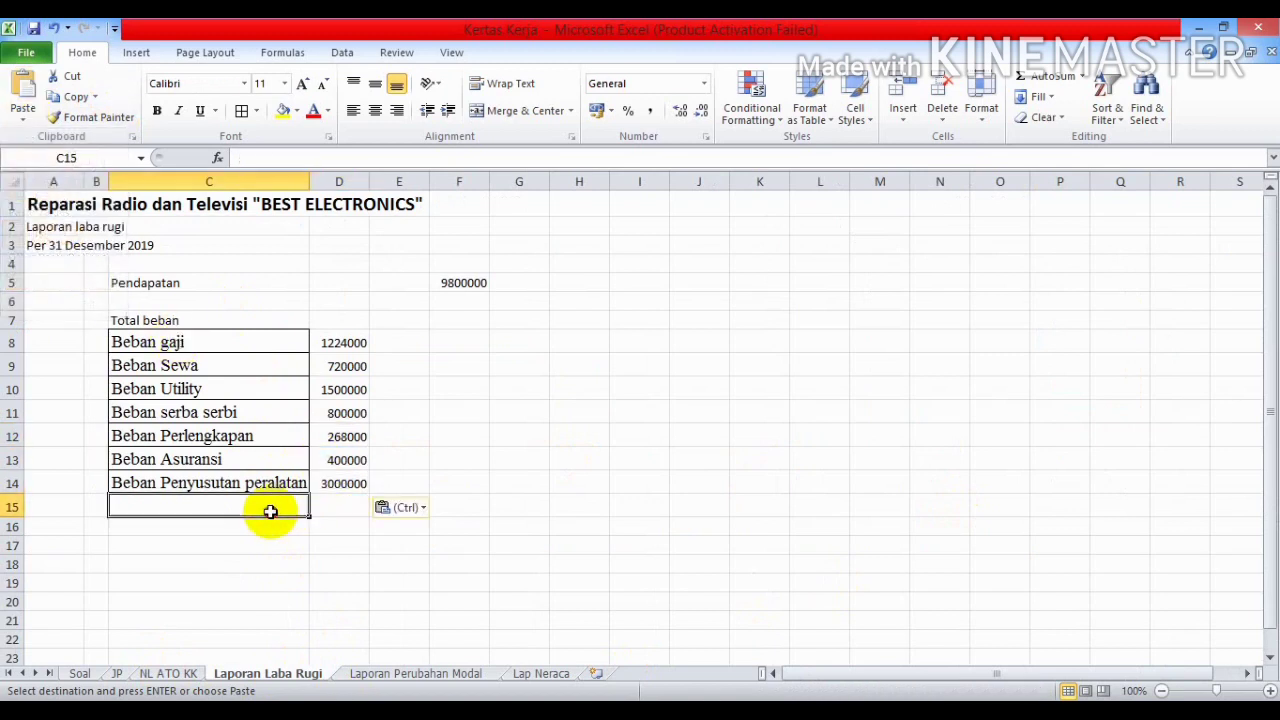
pyautogui.write('Beban')
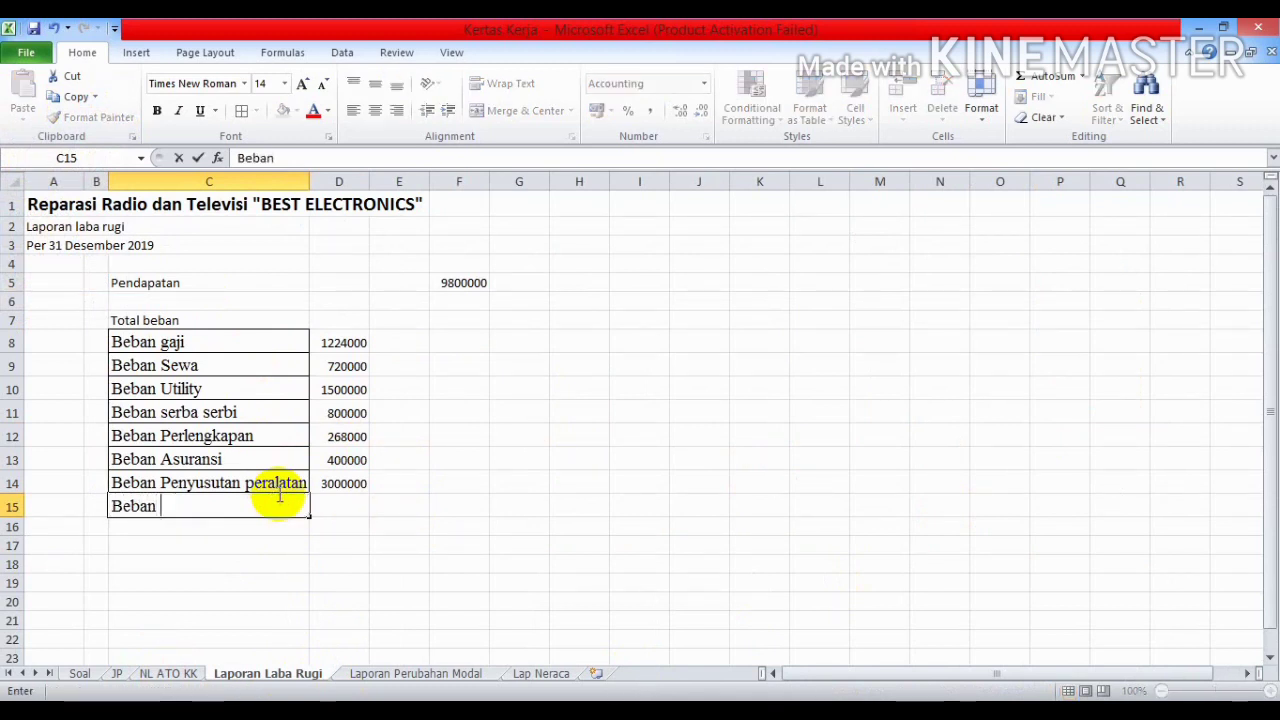
pyautogui.write(' Pajak')
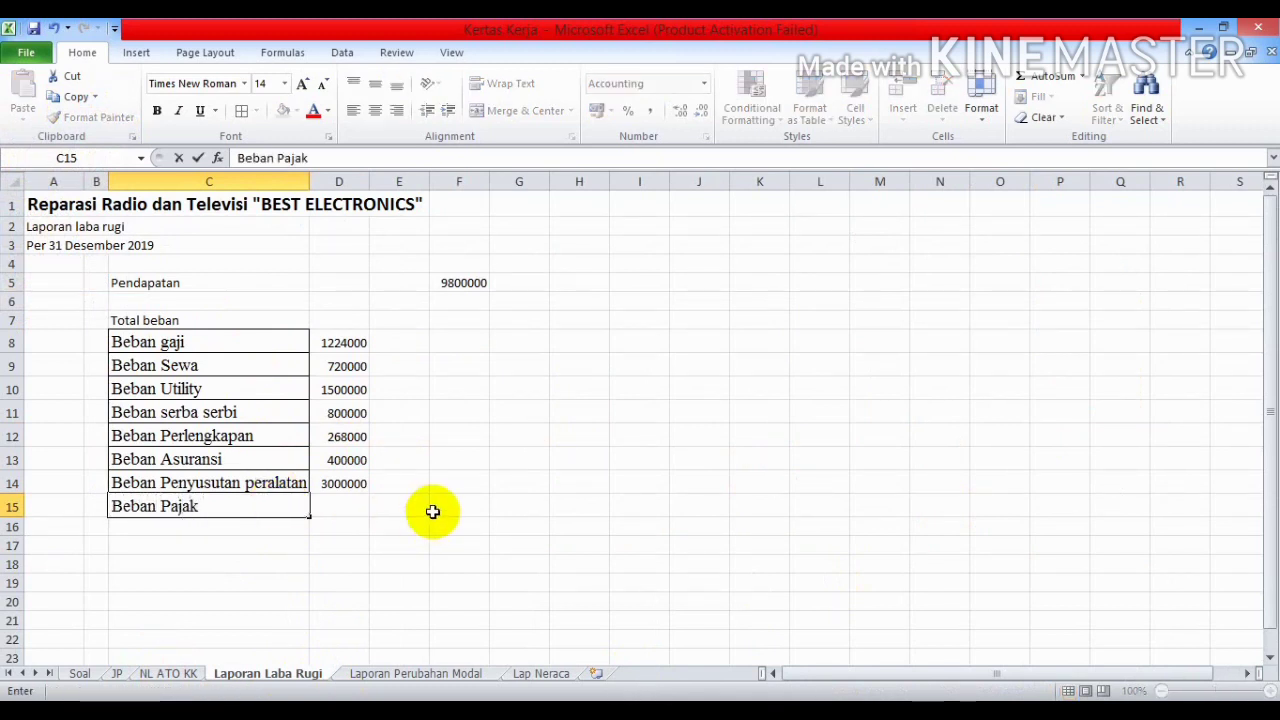
pyautogui.click(346, 507)
pyautogui.write('240000')
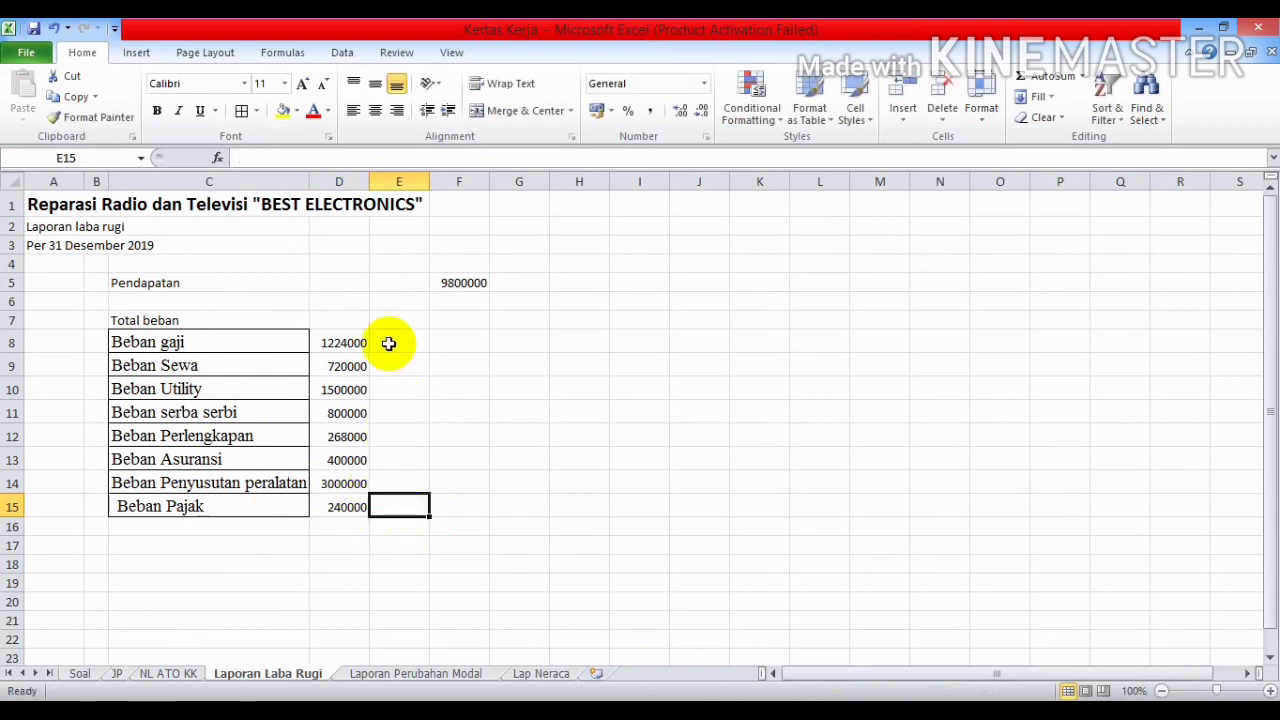
# Apply the Accounting number format to the amount range D5:G17.
pyautogui.moveTo(334, 282); pyautogui.dragTo(508, 546)
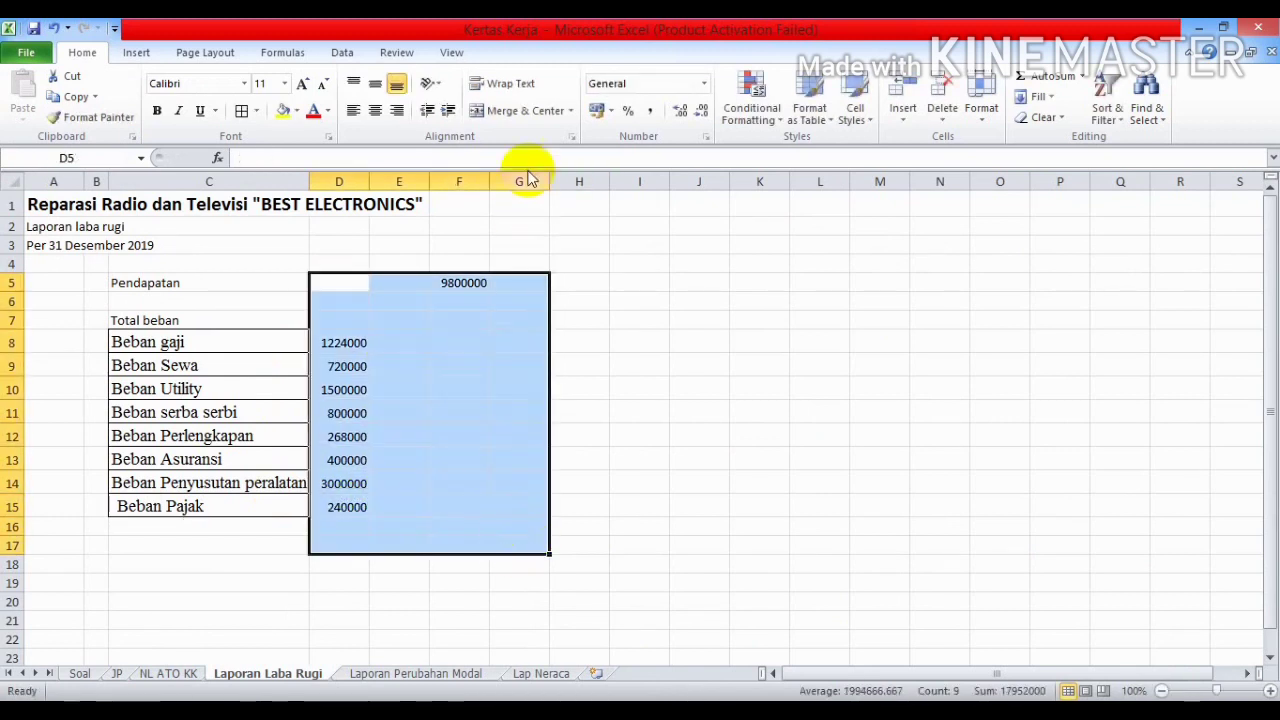
pyautogui.click(704, 84)
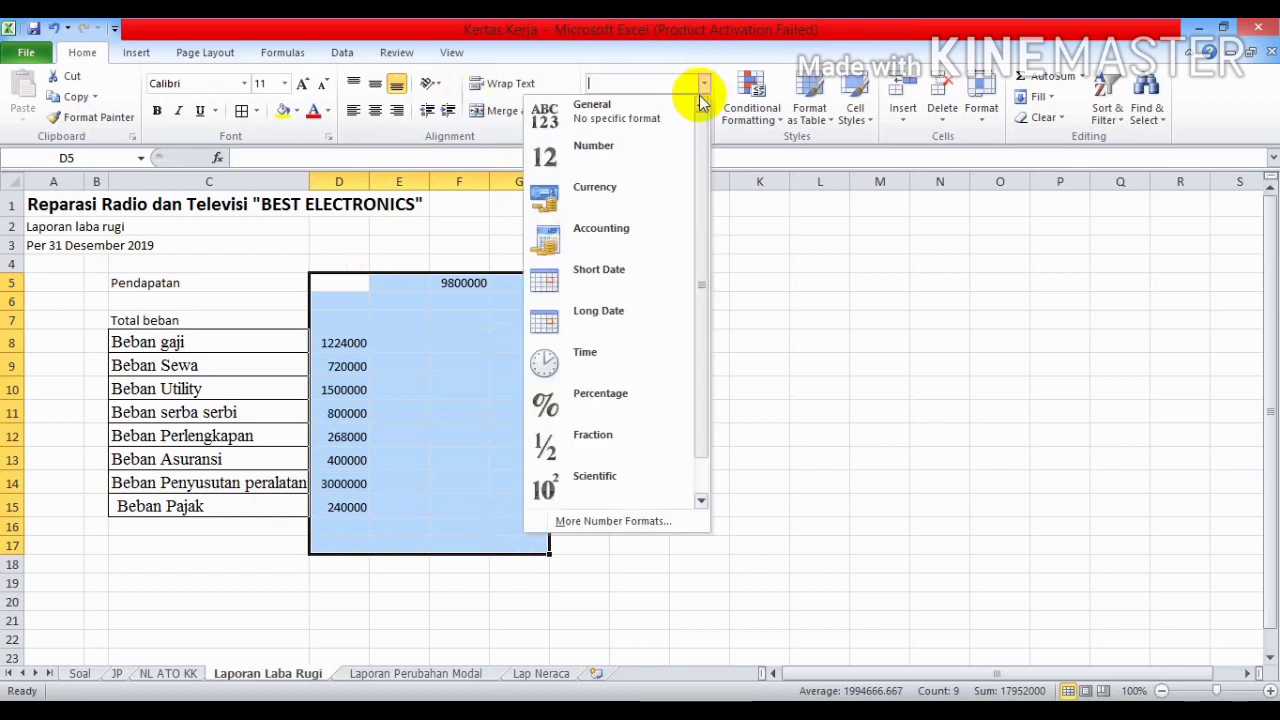
pyautogui.click(648, 242)
pyautogui.click(840, 438)
pyautogui.click(486, 509)
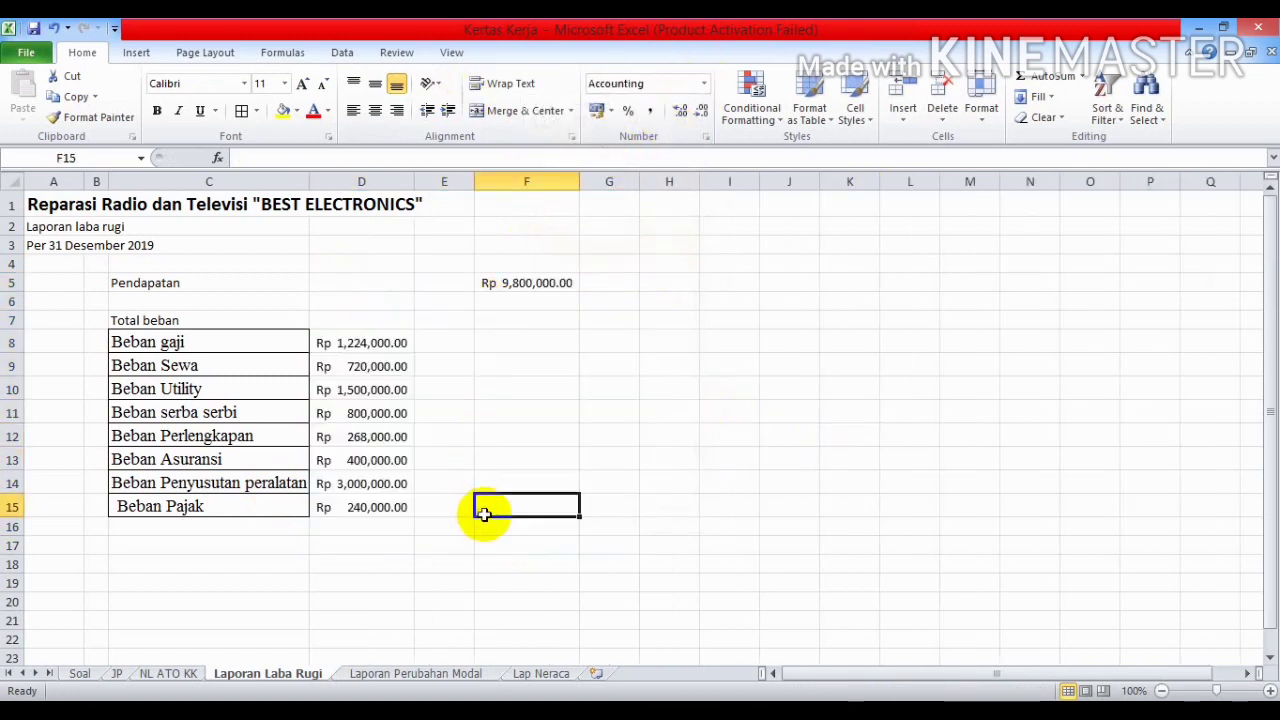
# Sum the expense amounts D8:D15 in F16 and label the row "Total Beban" in C16.
pyautogui.click(381, 528)
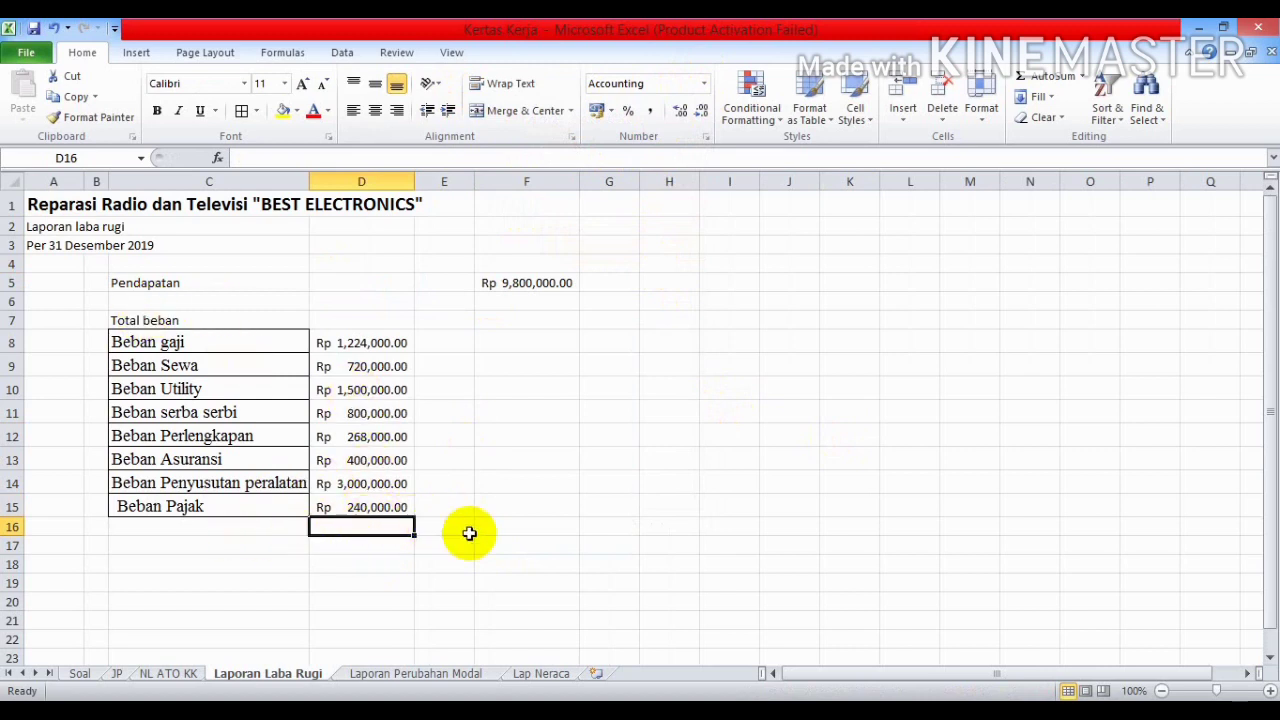
pyautogui.click(511, 529)
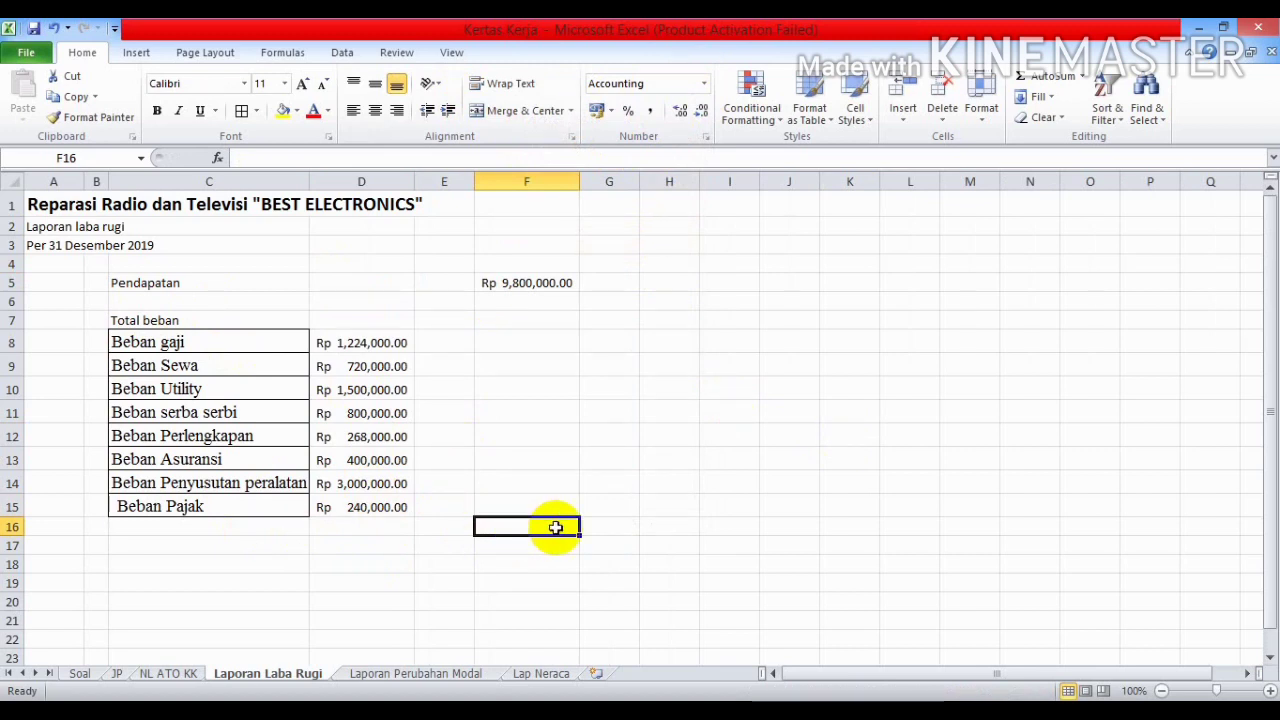
pyautogui.write('=su')
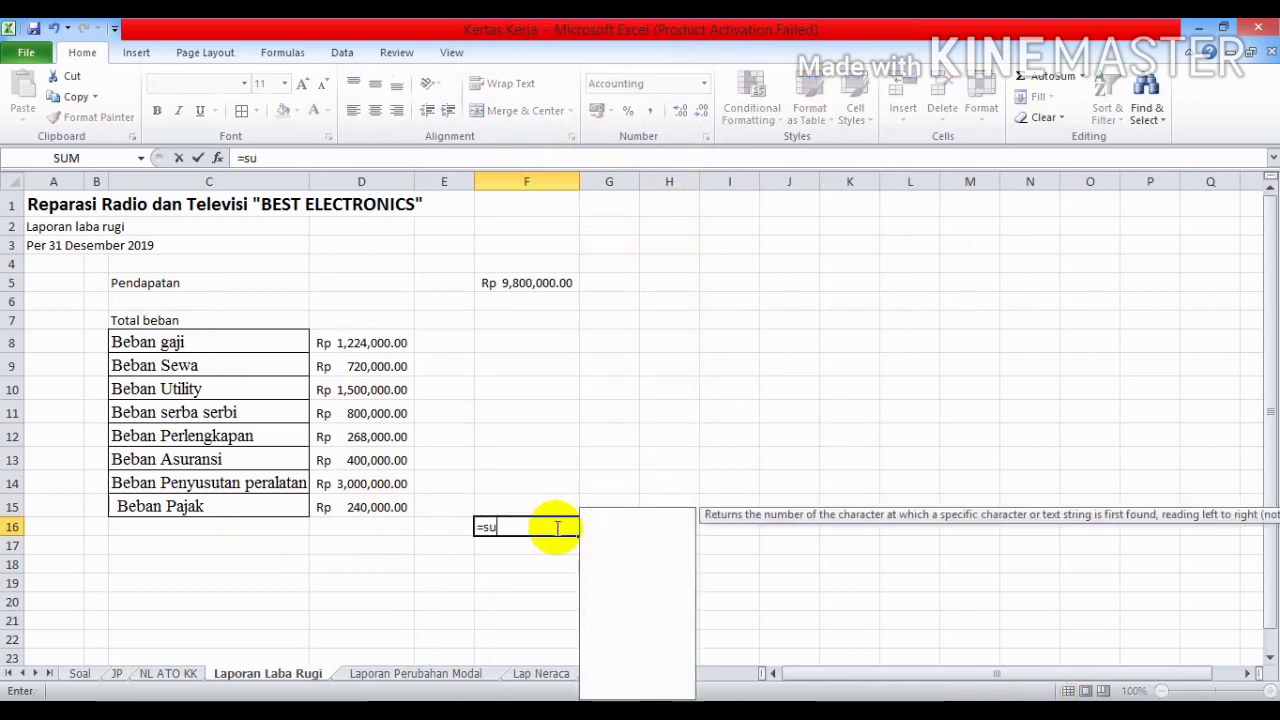
pyautogui.write('m(')
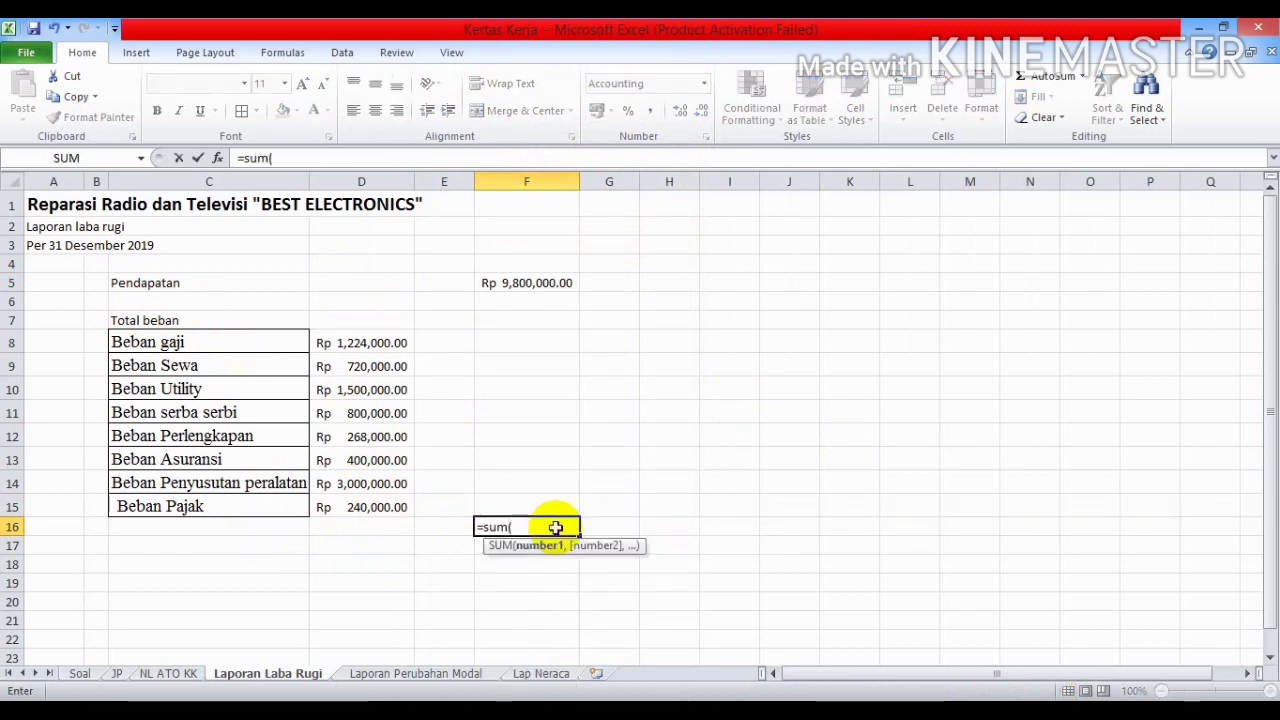
pyautogui.moveTo(380, 340); pyautogui.dragTo(387, 494)
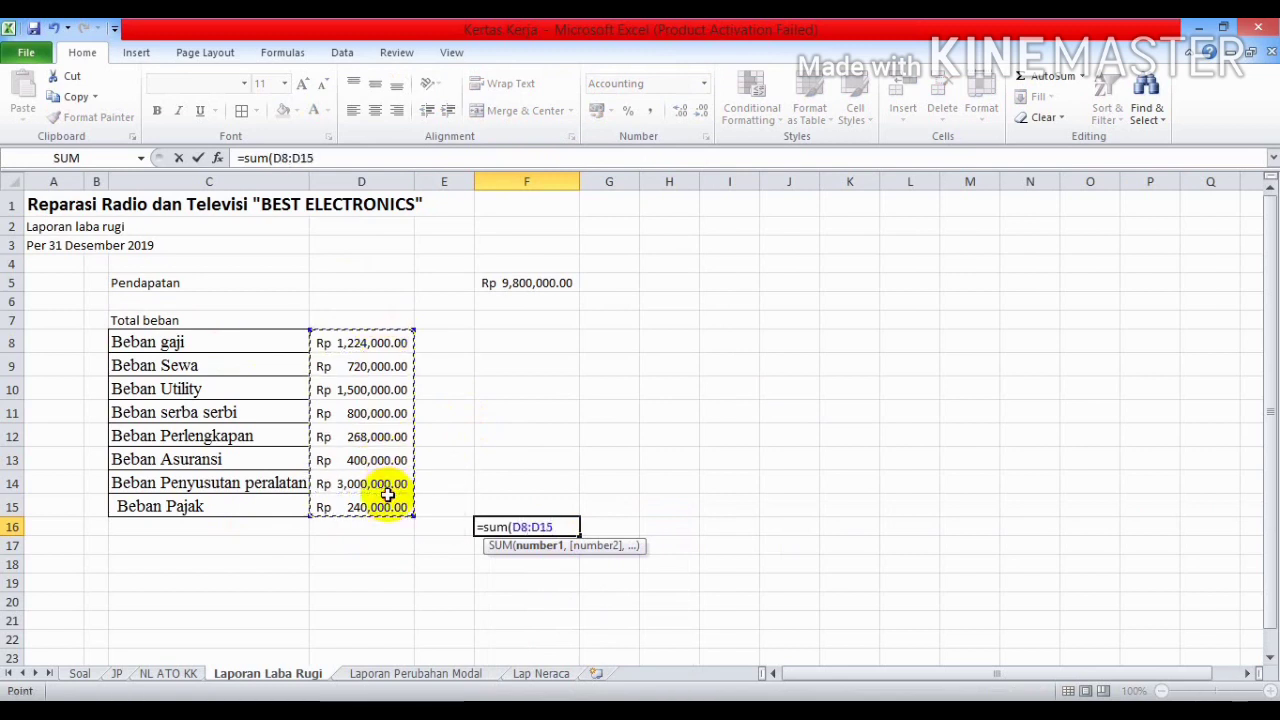
pyautogui.write(')')
pyautogui.press('Return')
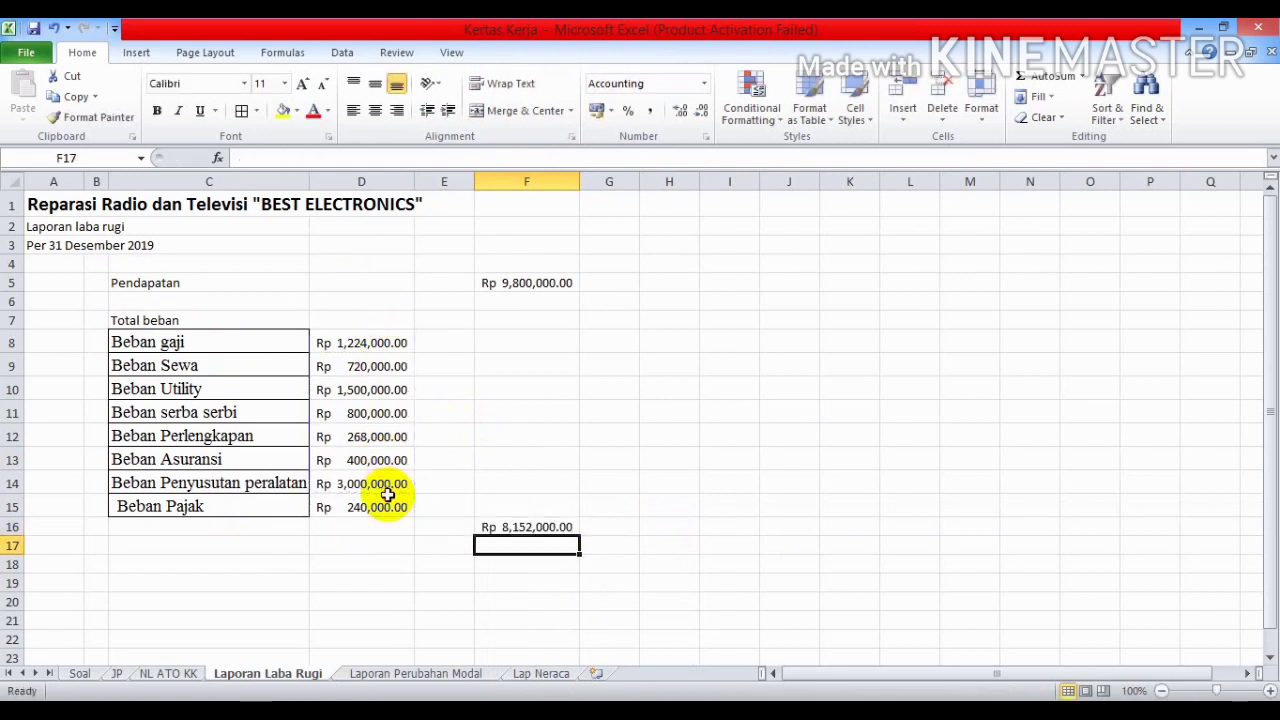
pyautogui.click(198, 530)
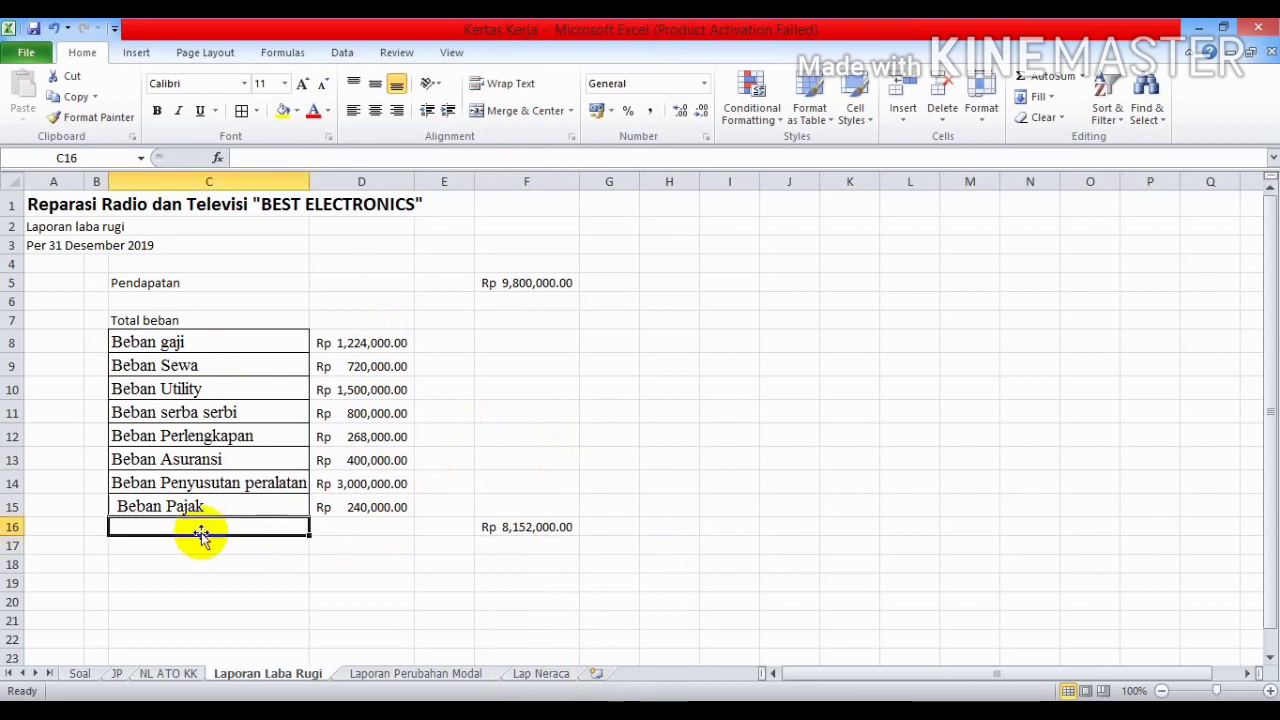
pyautogui.write('Total Beban')
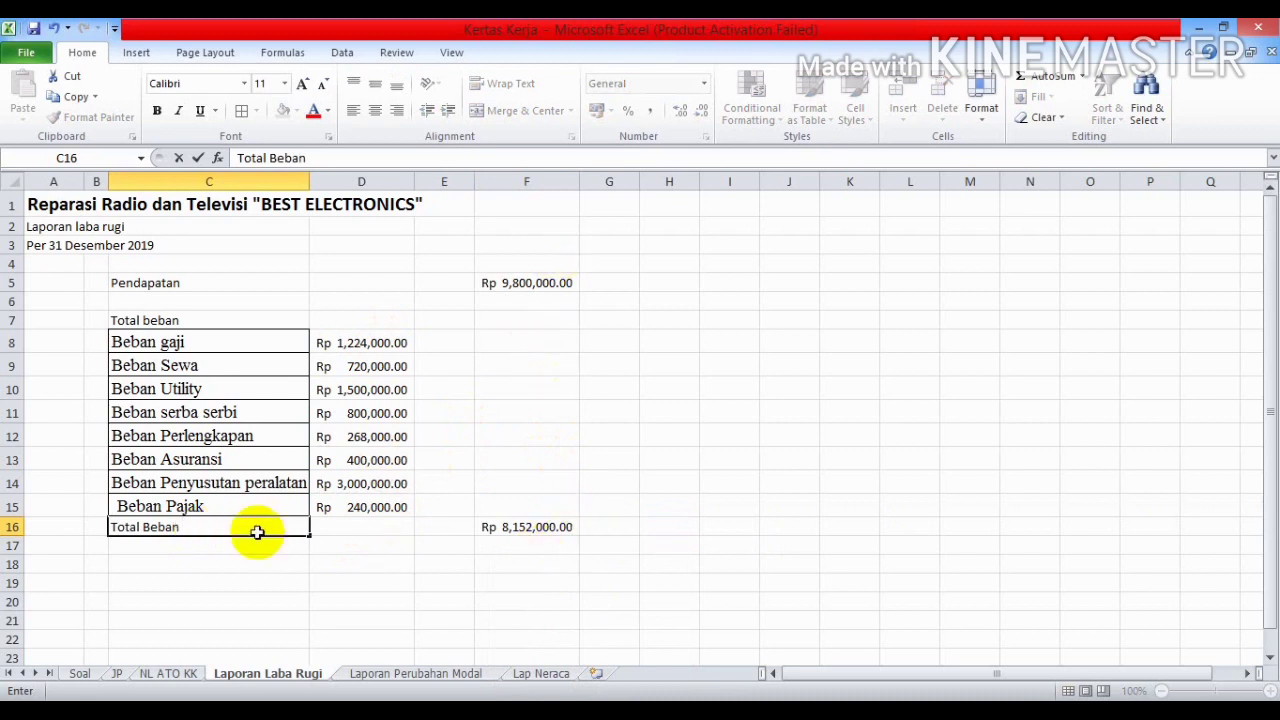
# Enter the label "Laba" in C17 and calculate the profit in F17 as revenue F5 minus total expenses F16.
pyautogui.click(214, 546)
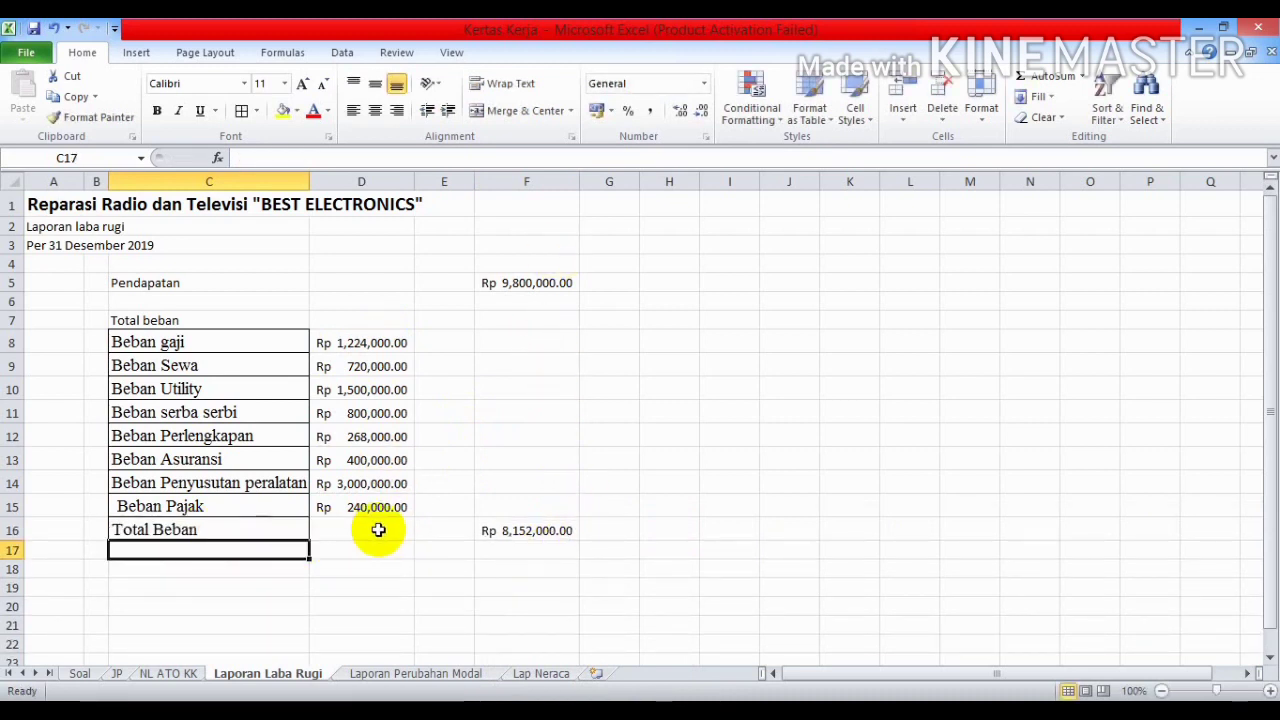
pyautogui.write('Laba')
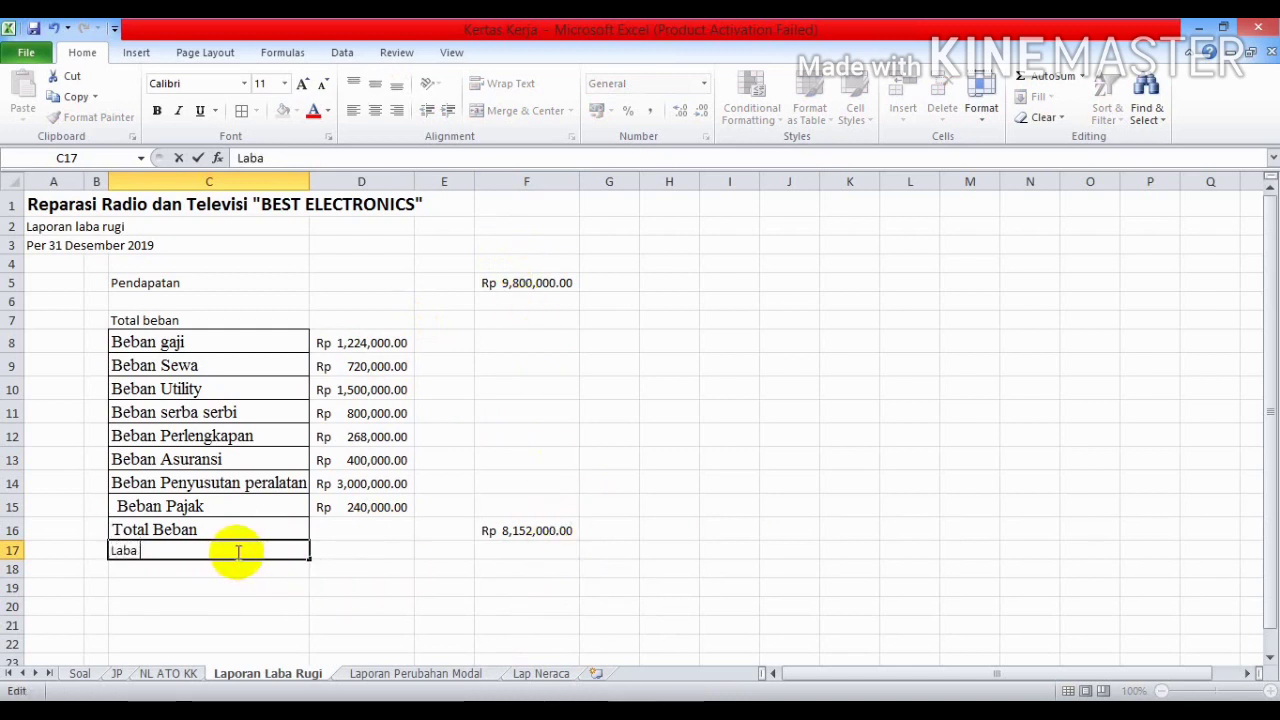
pyautogui.click(510, 552)
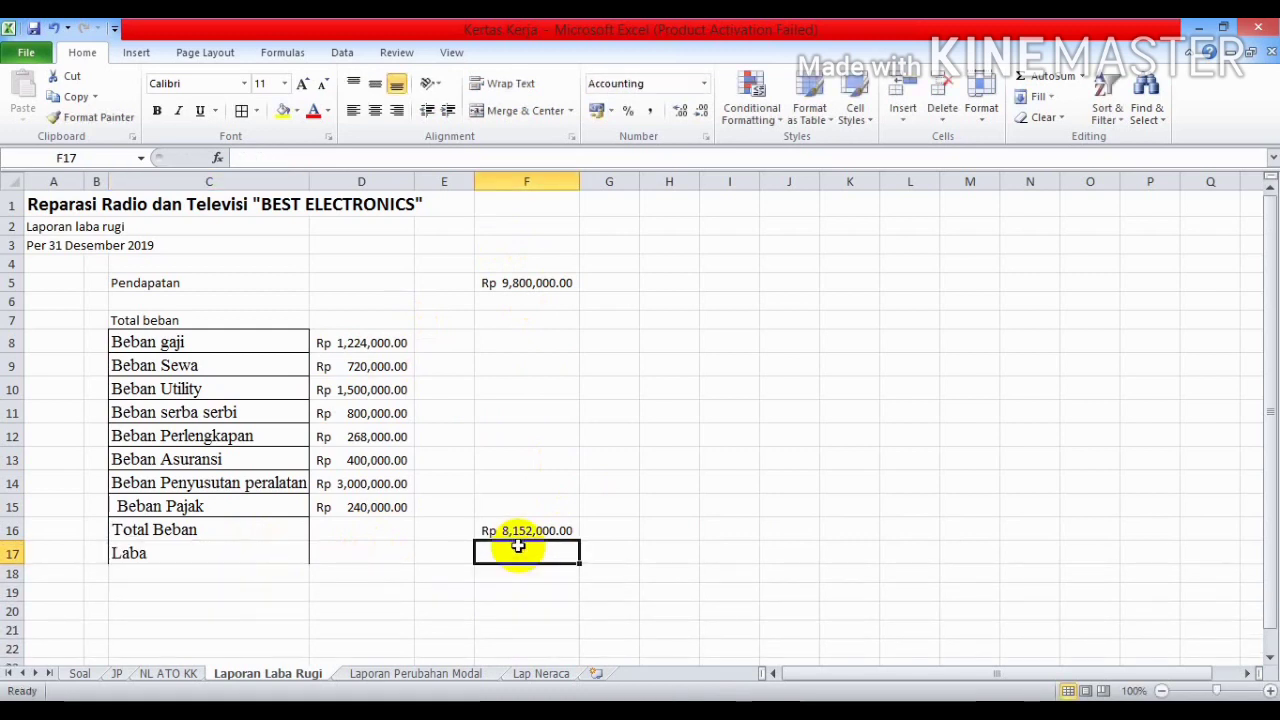
pyautogui.write('=')
pyautogui.click(522, 282)
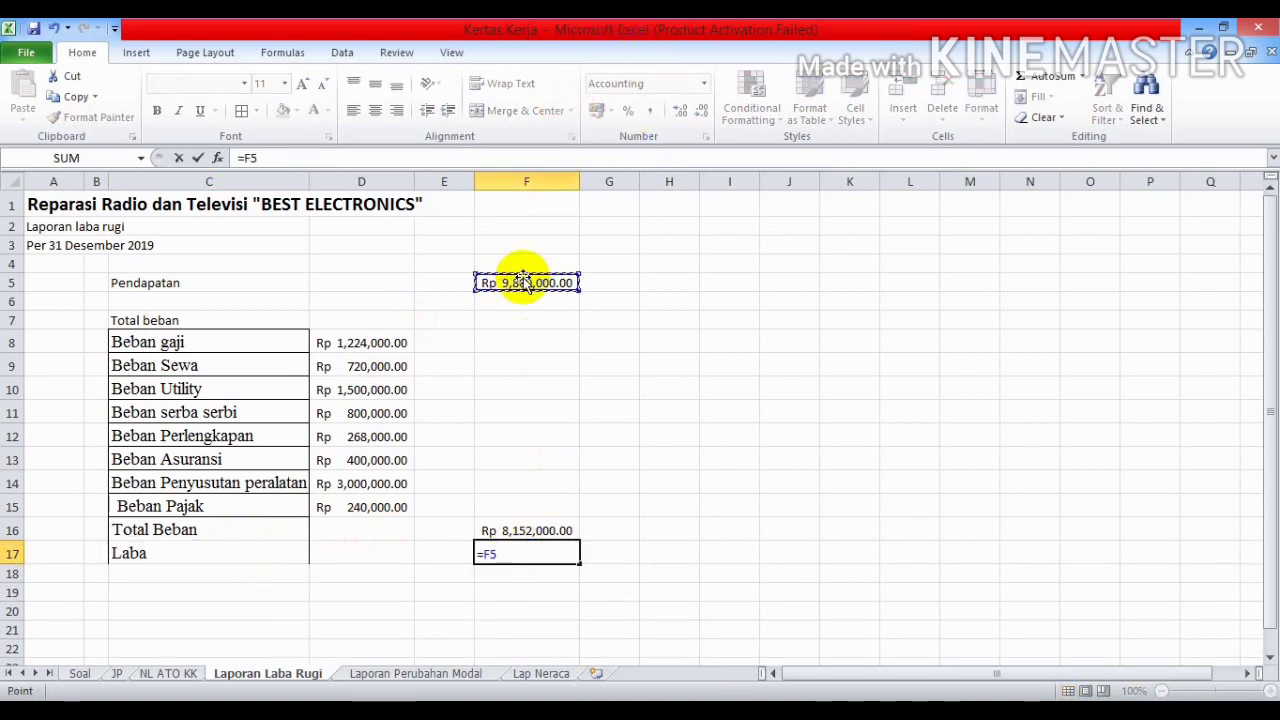
pyautogui.click(526, 528)
pyautogui.press('Return')
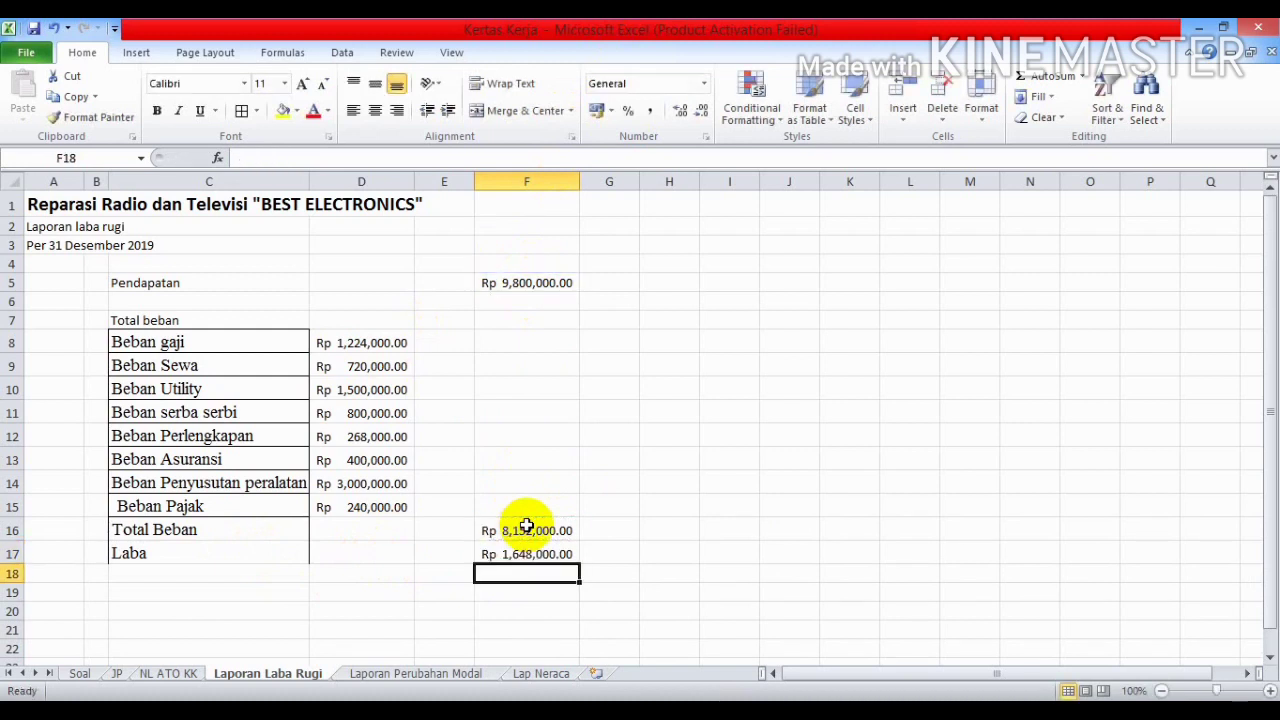
pyautogui.click(603, 457)
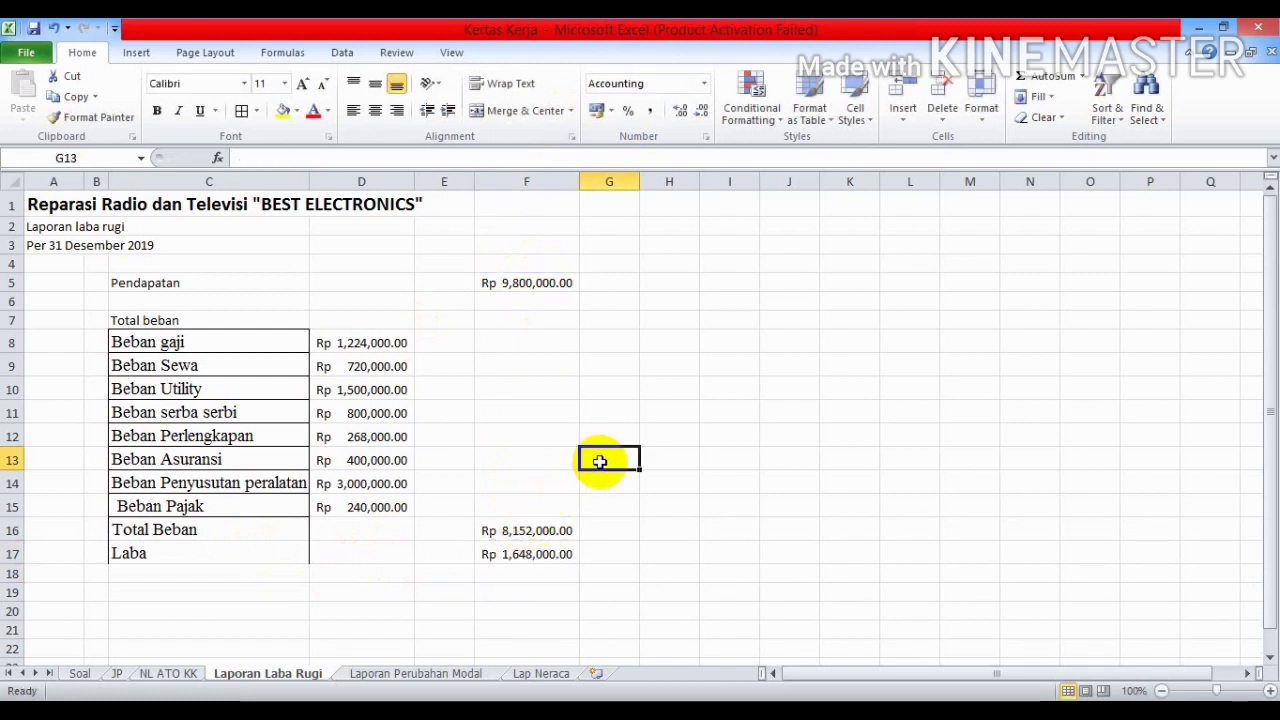
# Remove all borders from the label cells C8:C17.
pyautogui.click(140, 283)
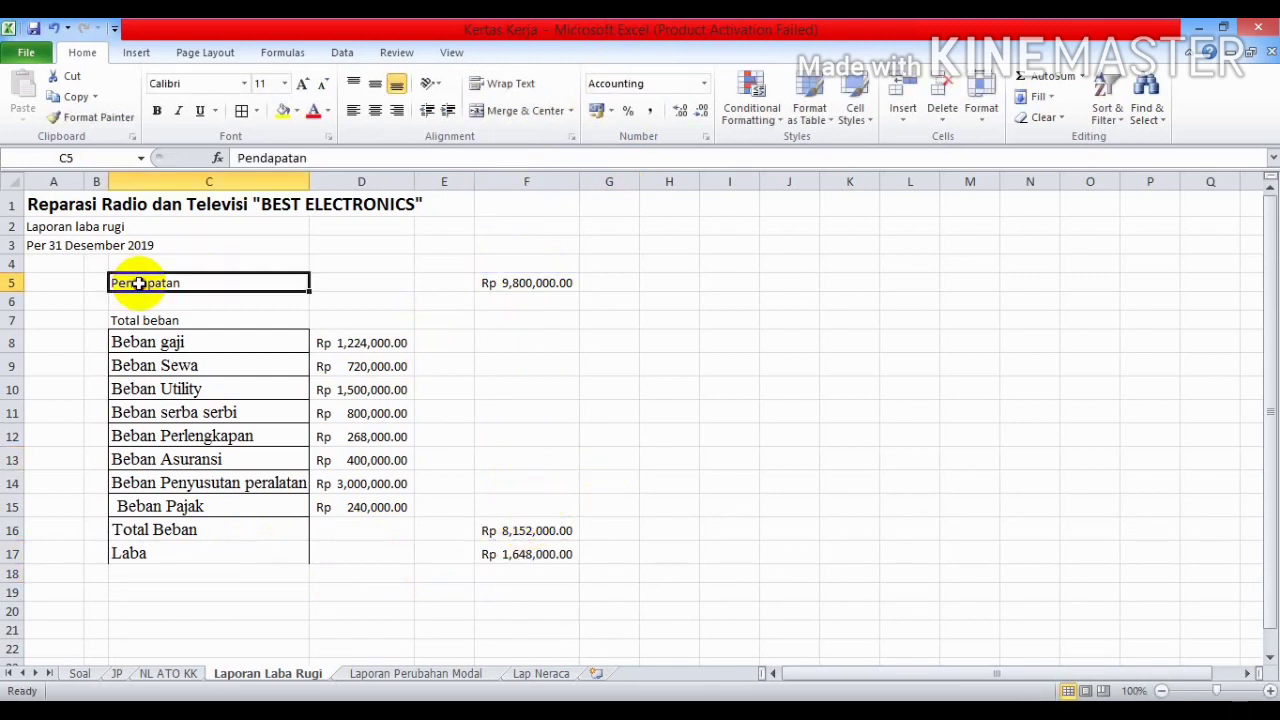
pyautogui.click(175, 343)
pyautogui.moveTo(175, 343); pyautogui.dragTo(188, 553)
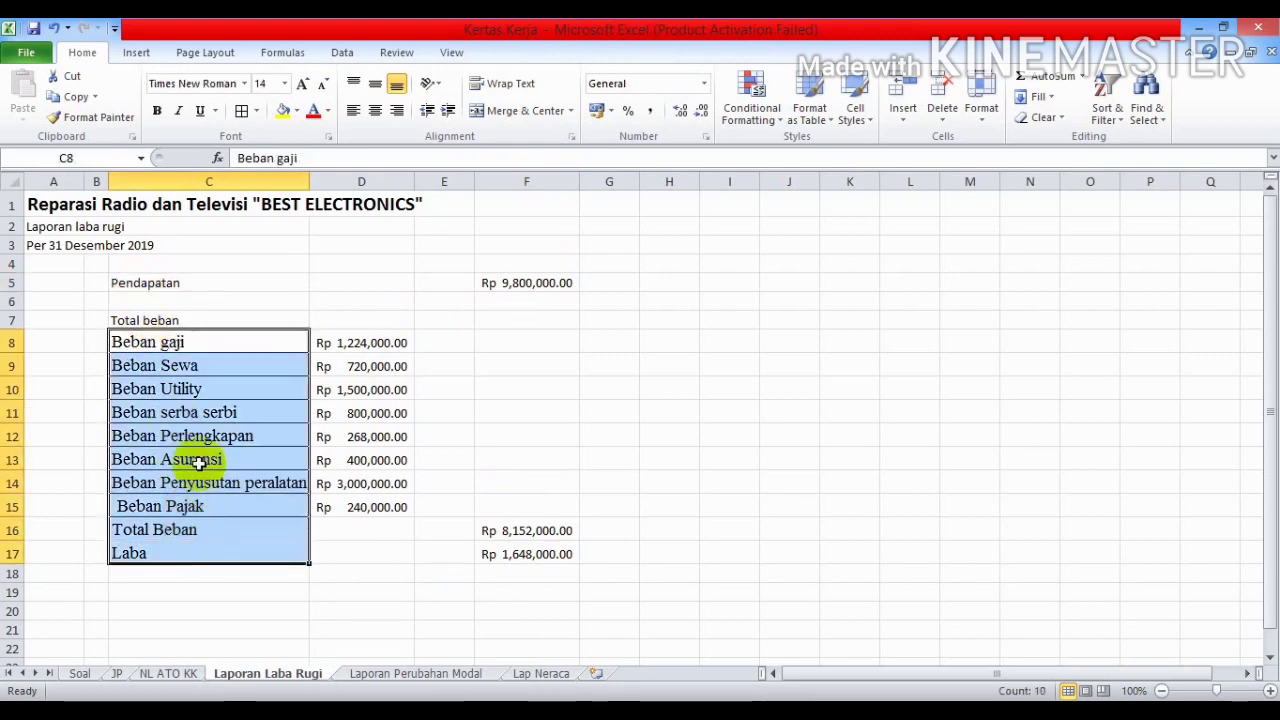
pyautogui.click(257, 111)
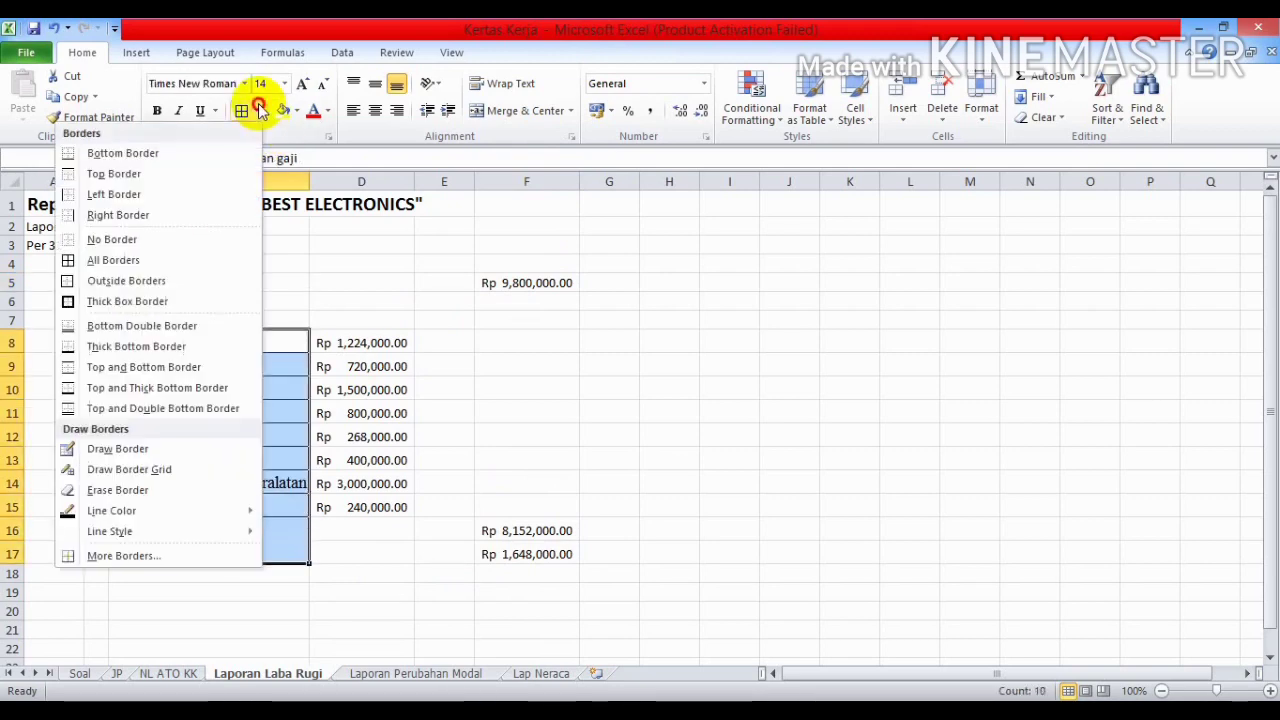
pyautogui.click(116, 239)
pyautogui.click(705, 414)
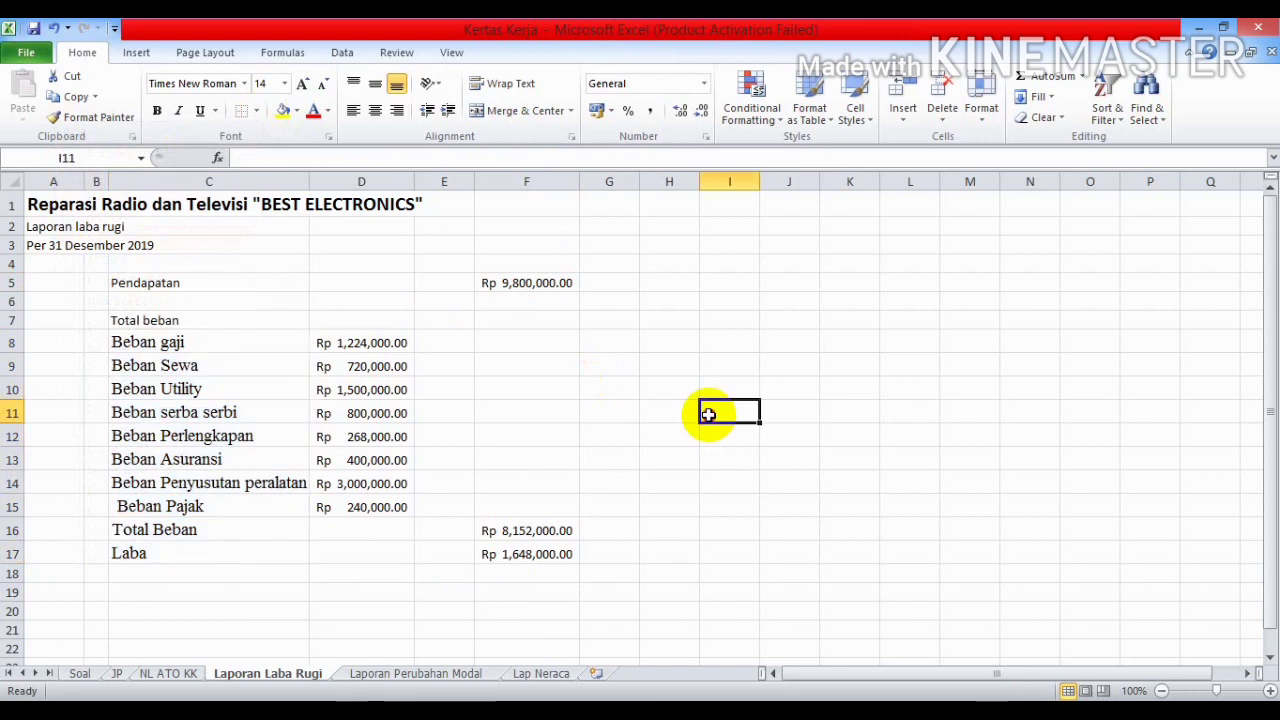
# Set the font of the statement body C5:F17 to Times New Roman, size 14.
pyautogui.click(163, 284)
pyautogui.moveTo(163, 284); pyautogui.dragTo(558, 549)
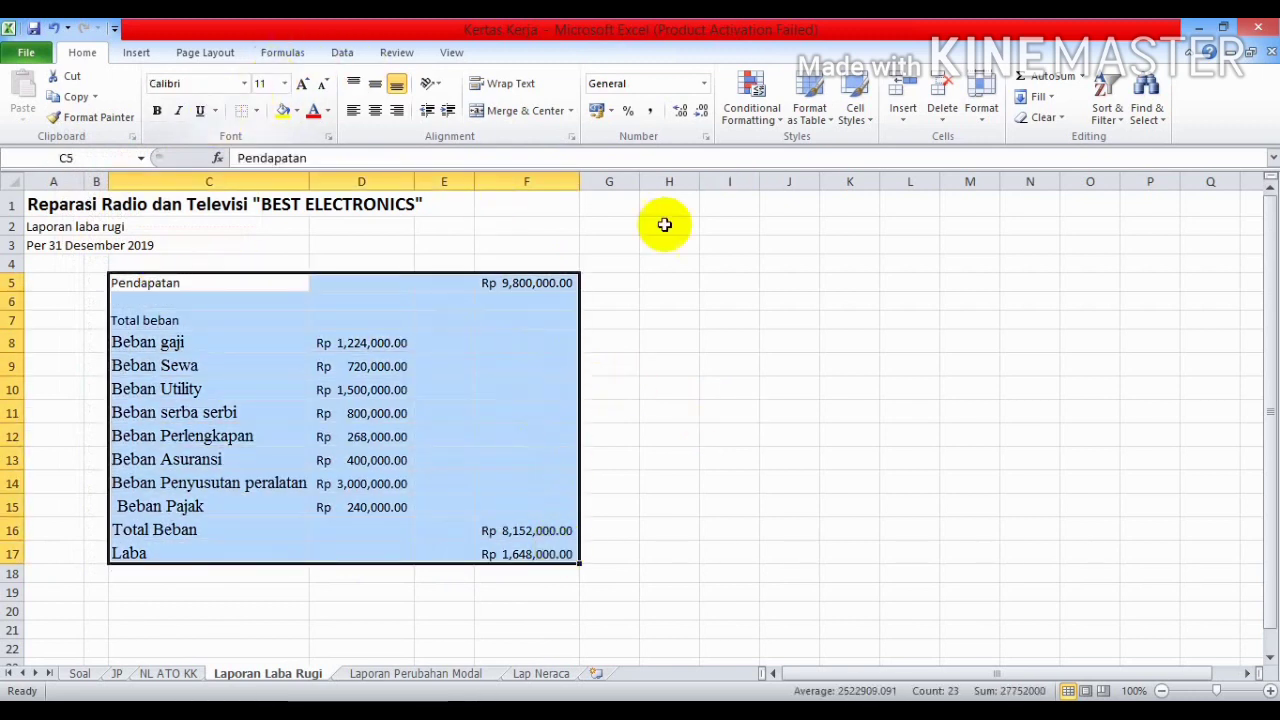
pyautogui.click(244, 86)
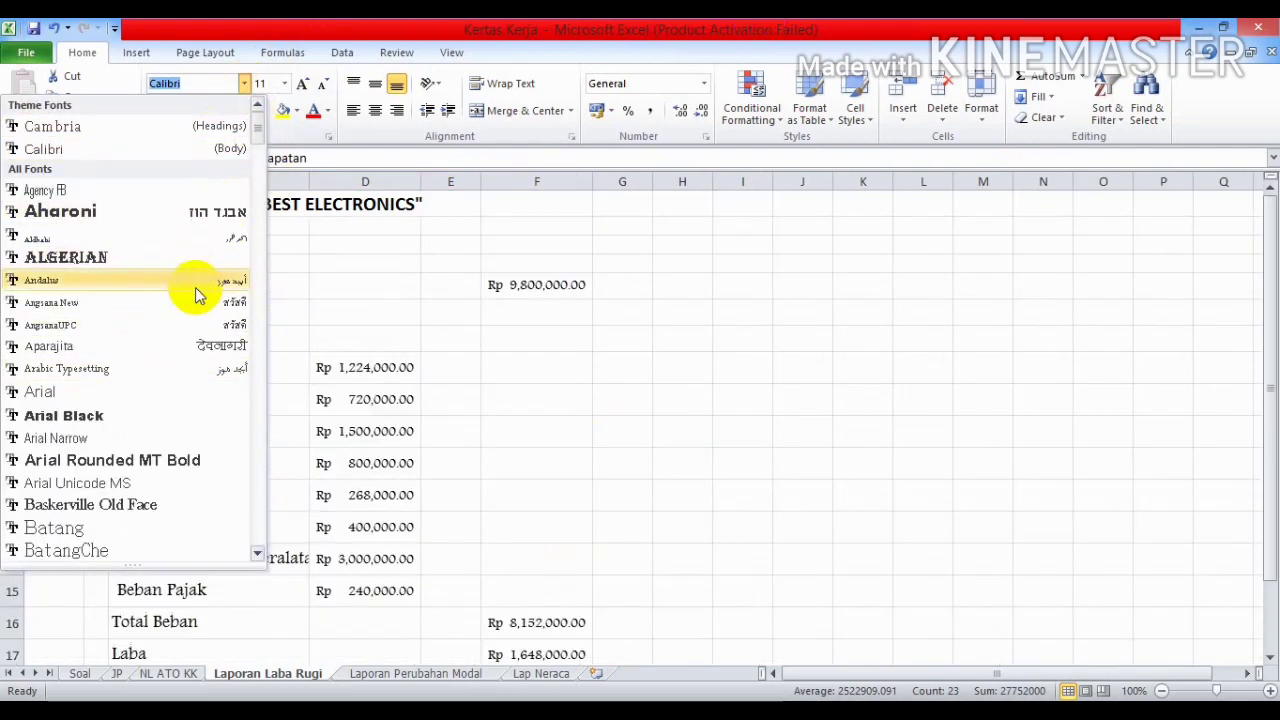
pyautogui.write('Tahoma')
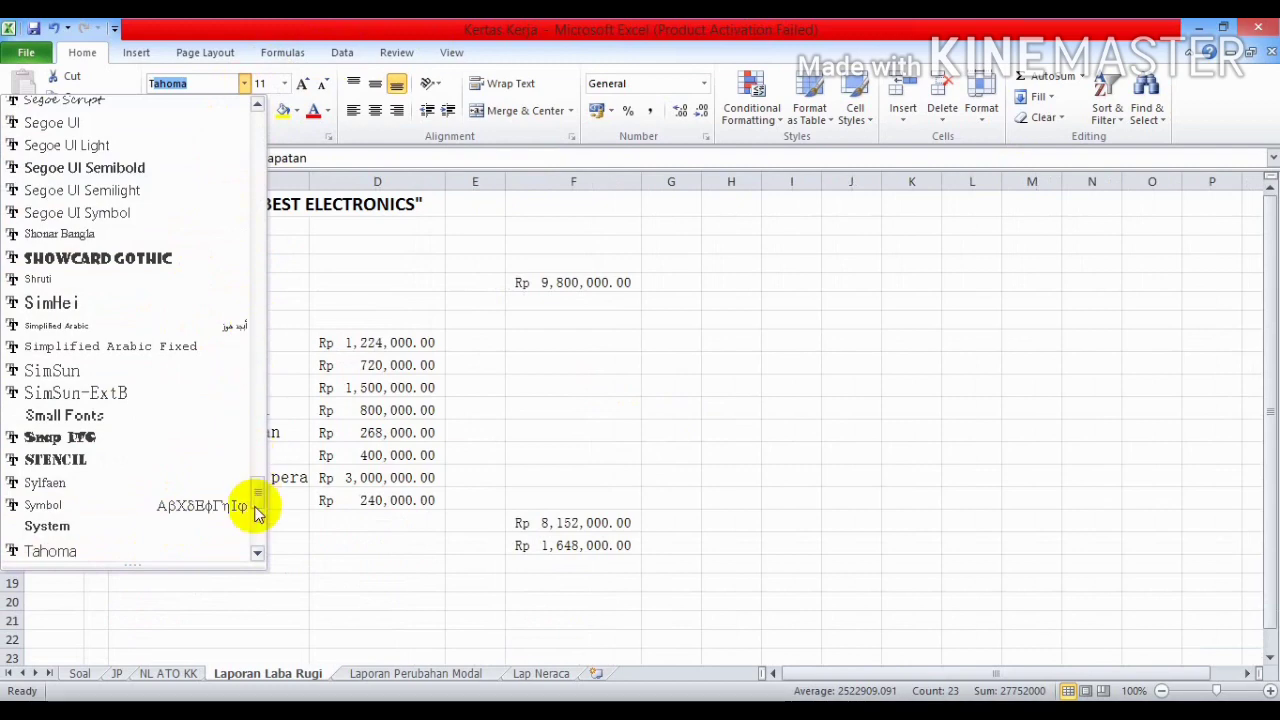
pyautogui.moveTo(255, 510); pyautogui.dragTo(257, 528)
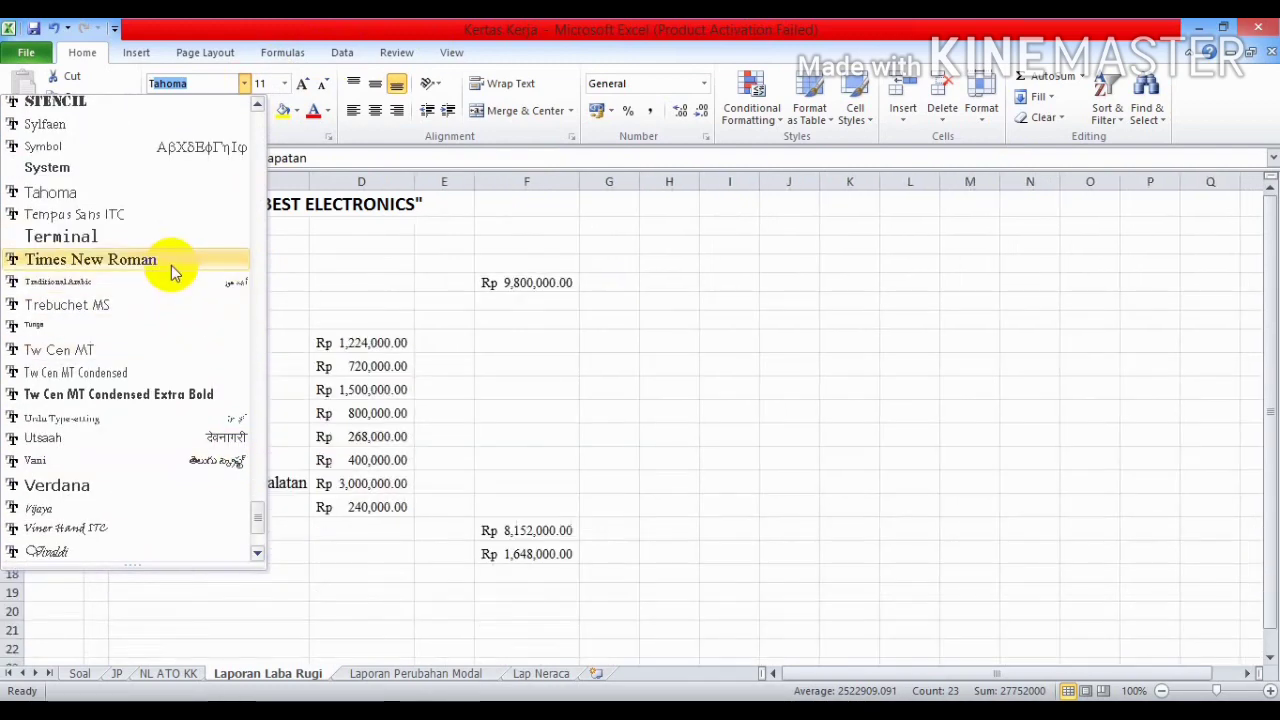
pyautogui.click(171, 262)
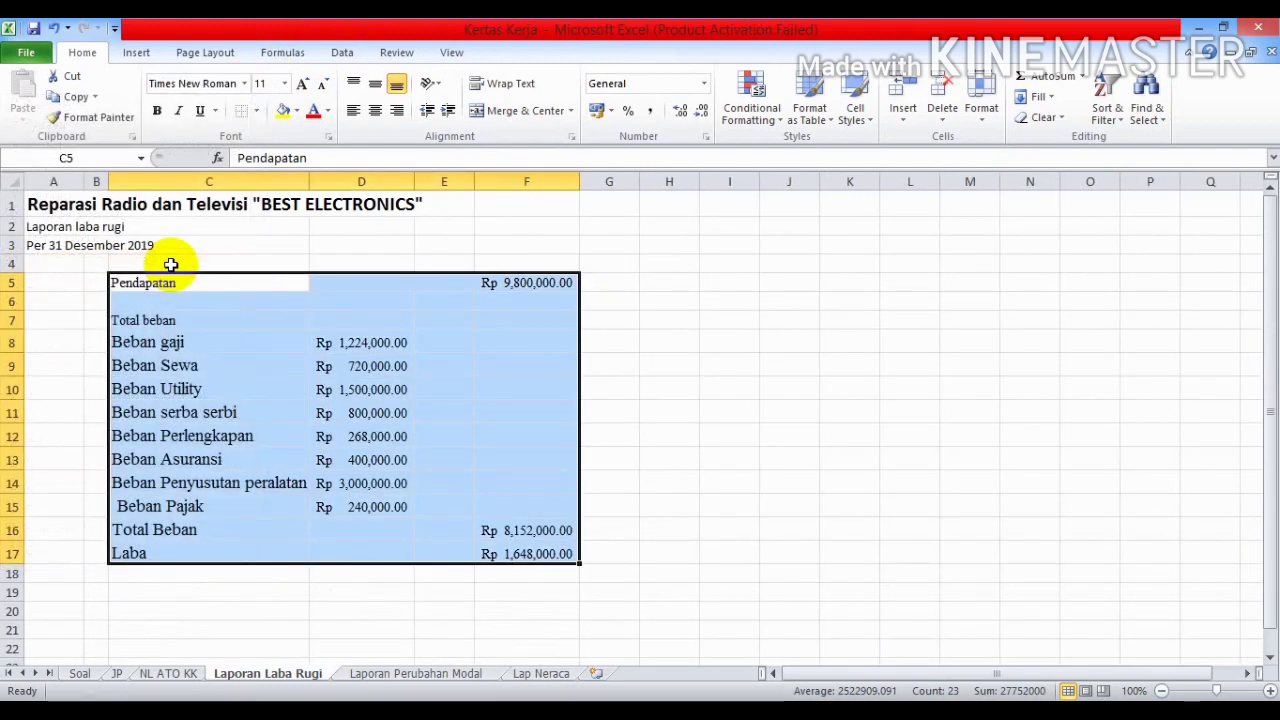
pyautogui.click(284, 83)
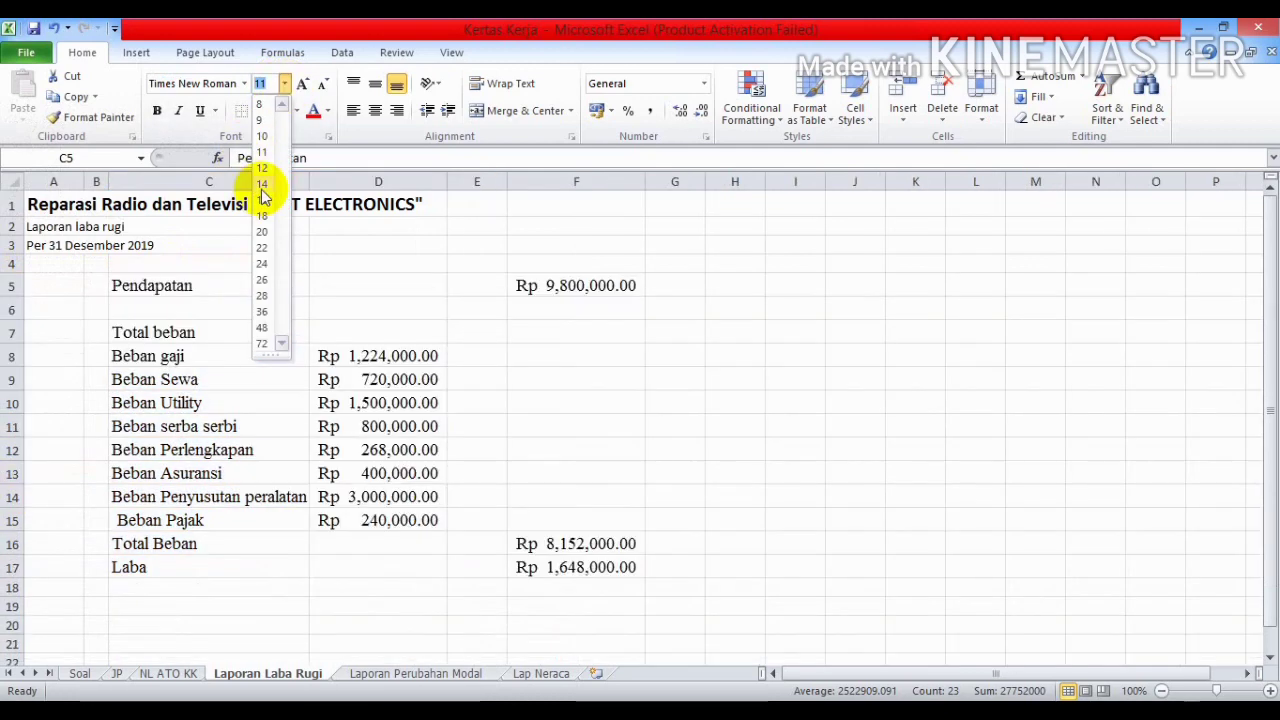
pyautogui.press('Escape')
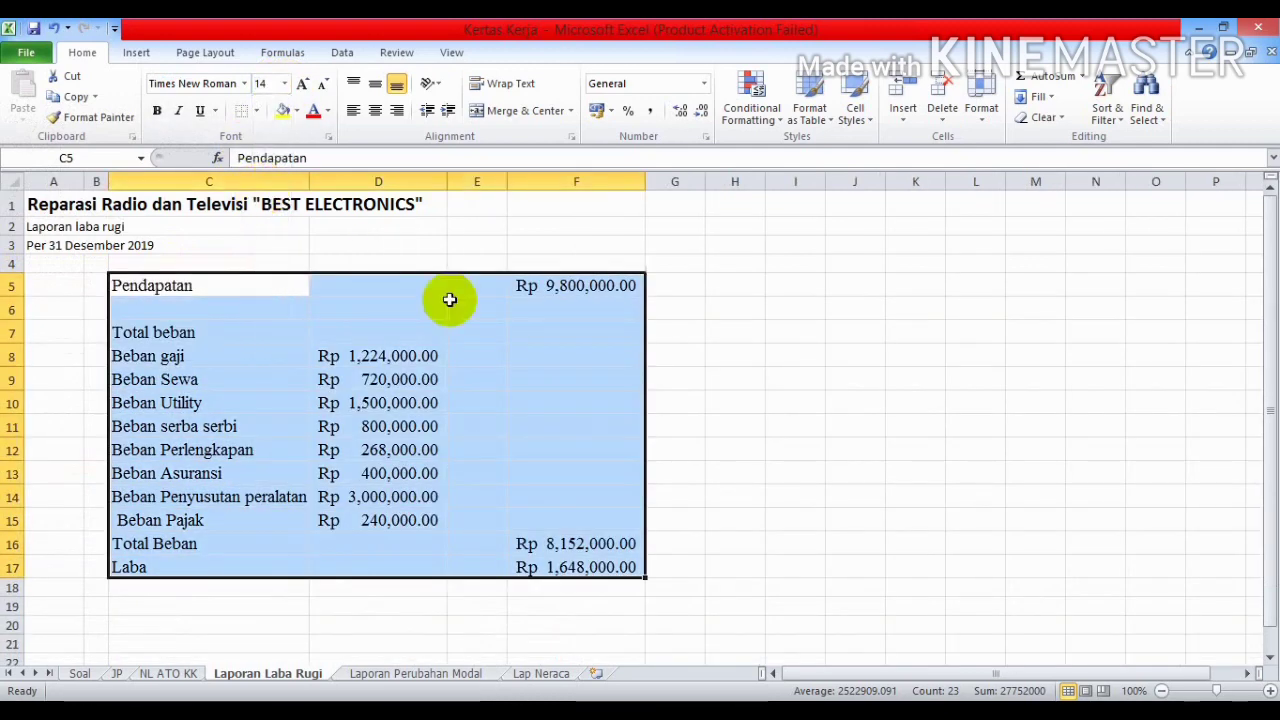
pyautogui.click(829, 384)
# Underline the total expenses amount in F16.
pyautogui.click(568, 549)
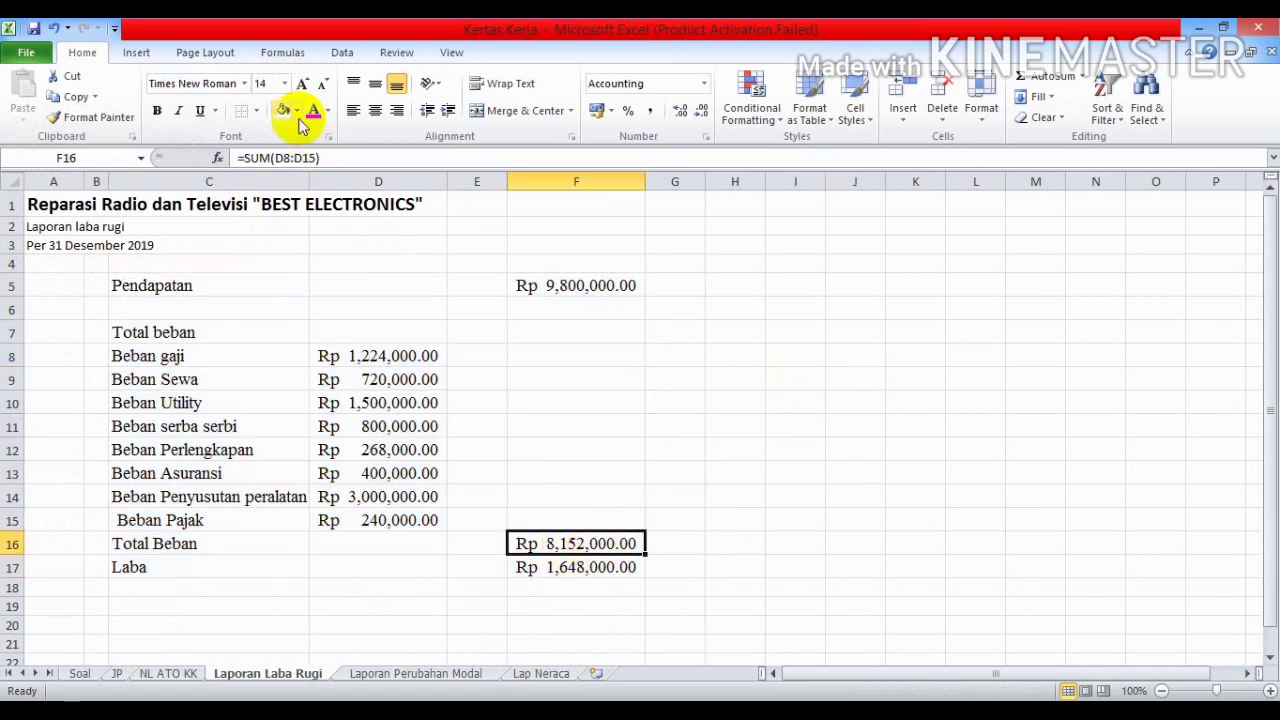
pyautogui.click(200, 111)
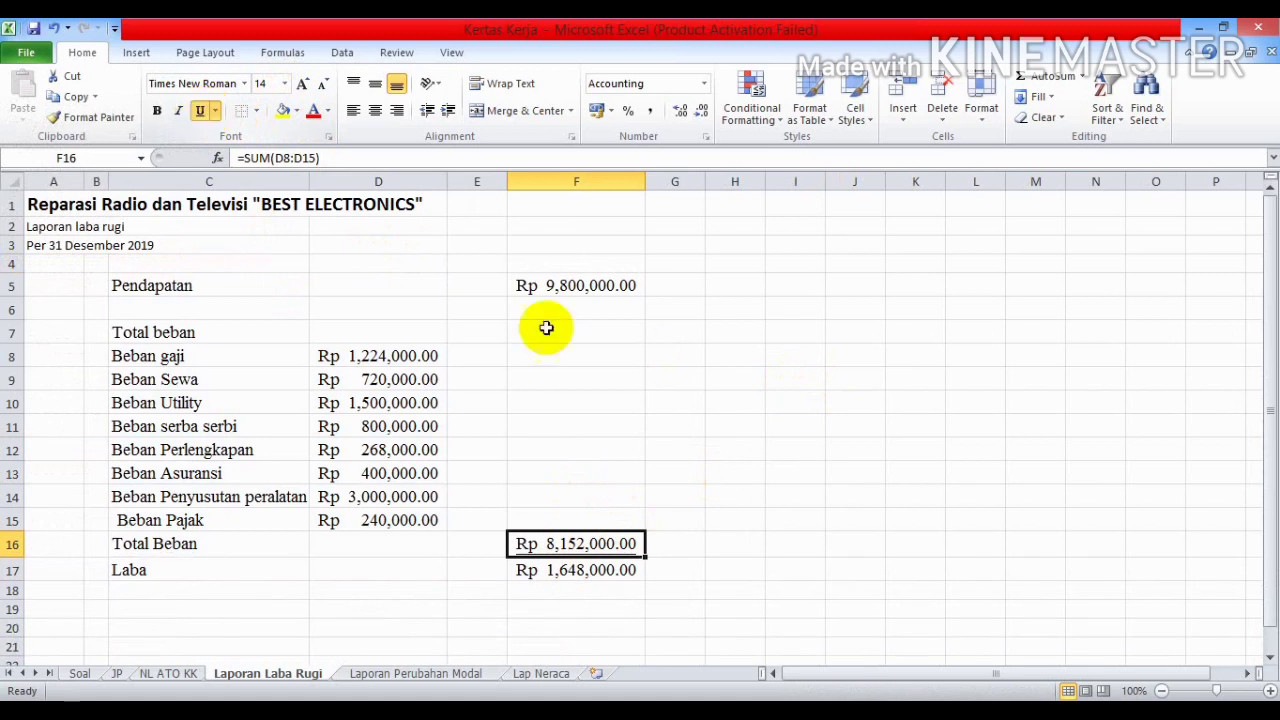
pyautogui.click(716, 403)
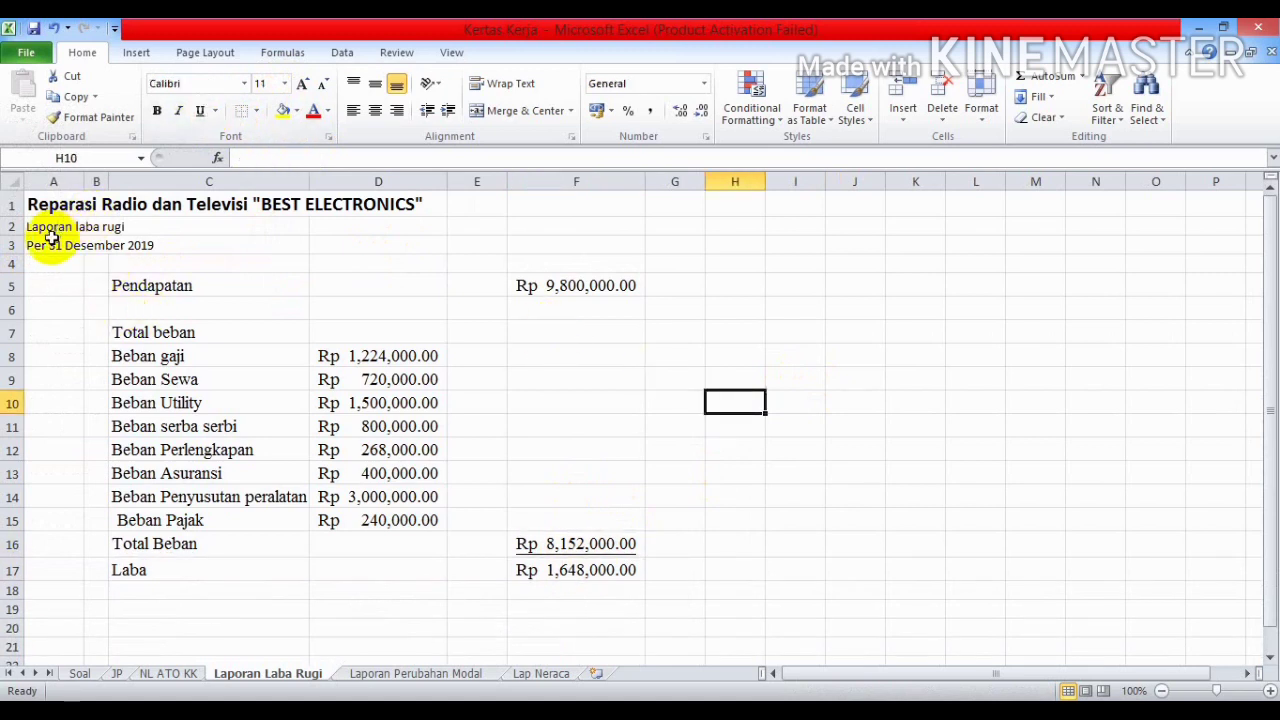
# Merge and center each of the three heading rows, 1 to 3, separately across columns A to F.
pyautogui.moveTo(51, 206); pyautogui.dragTo(551, 211)
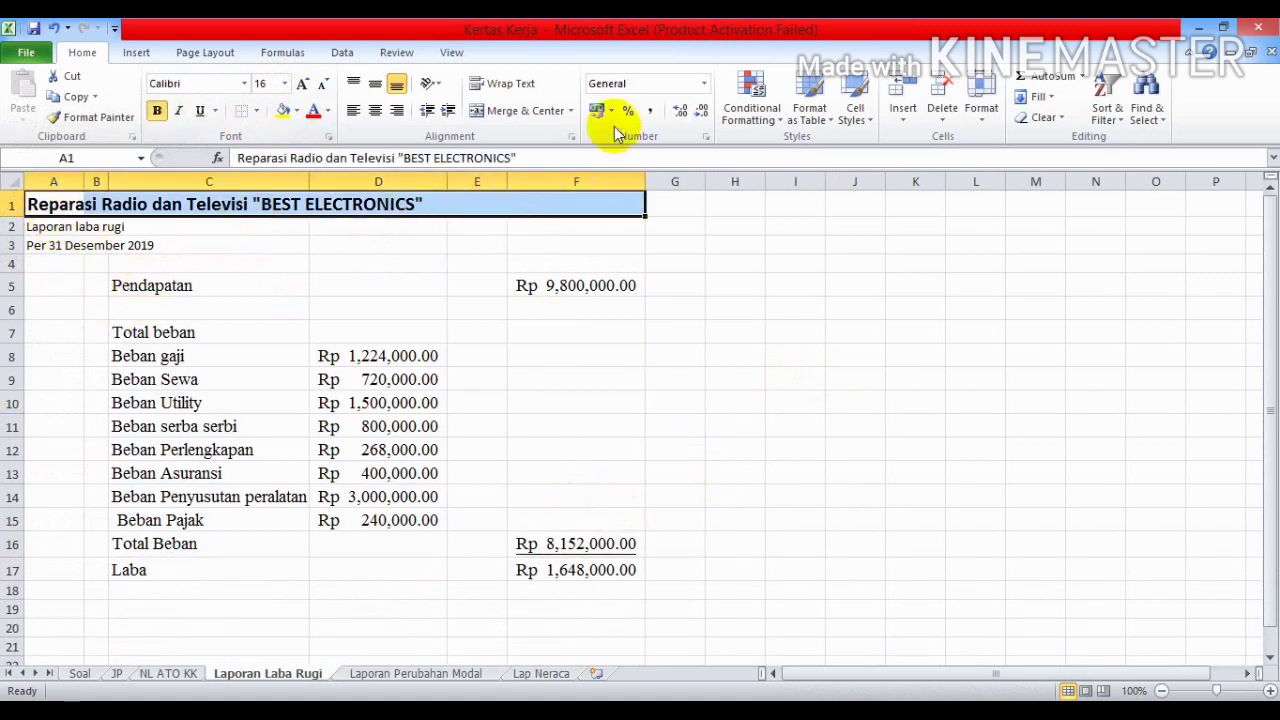
pyautogui.click(525, 110)
pyautogui.moveTo(40, 224); pyautogui.dragTo(606, 229)
pyautogui.click(525, 110)
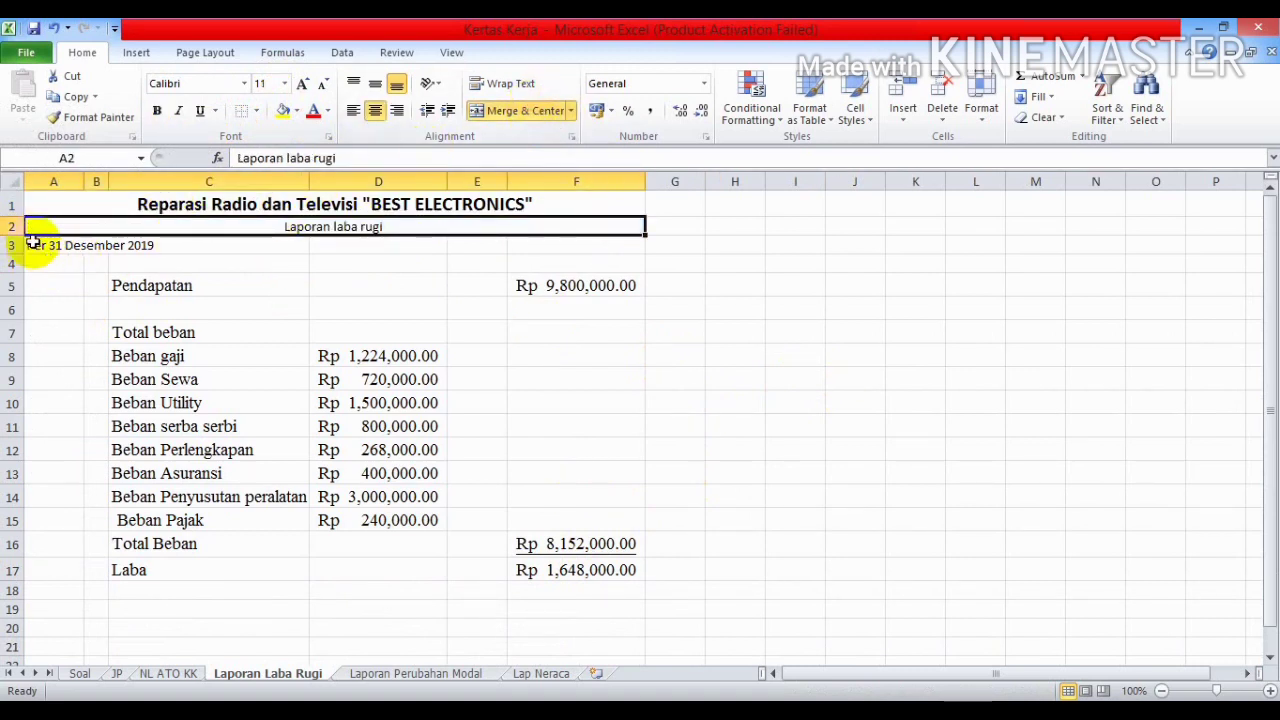
pyautogui.moveTo(33, 243); pyautogui.dragTo(637, 246)
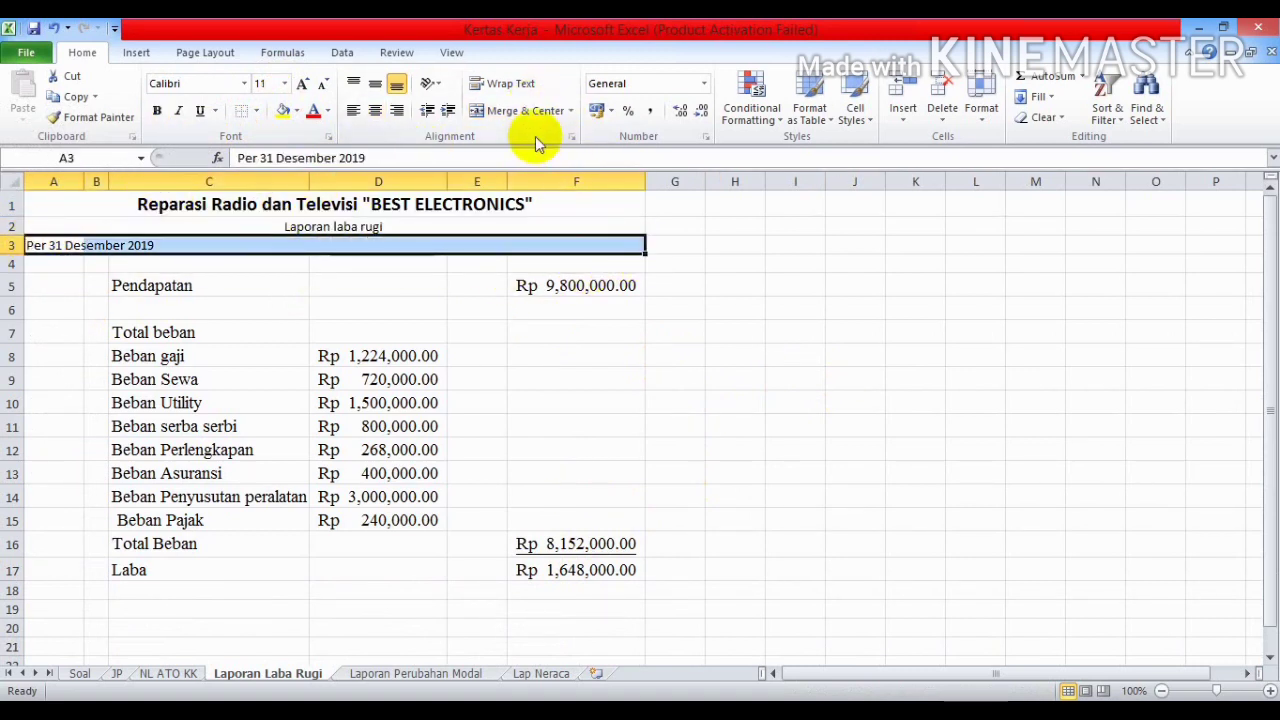
pyautogui.click(505, 110)
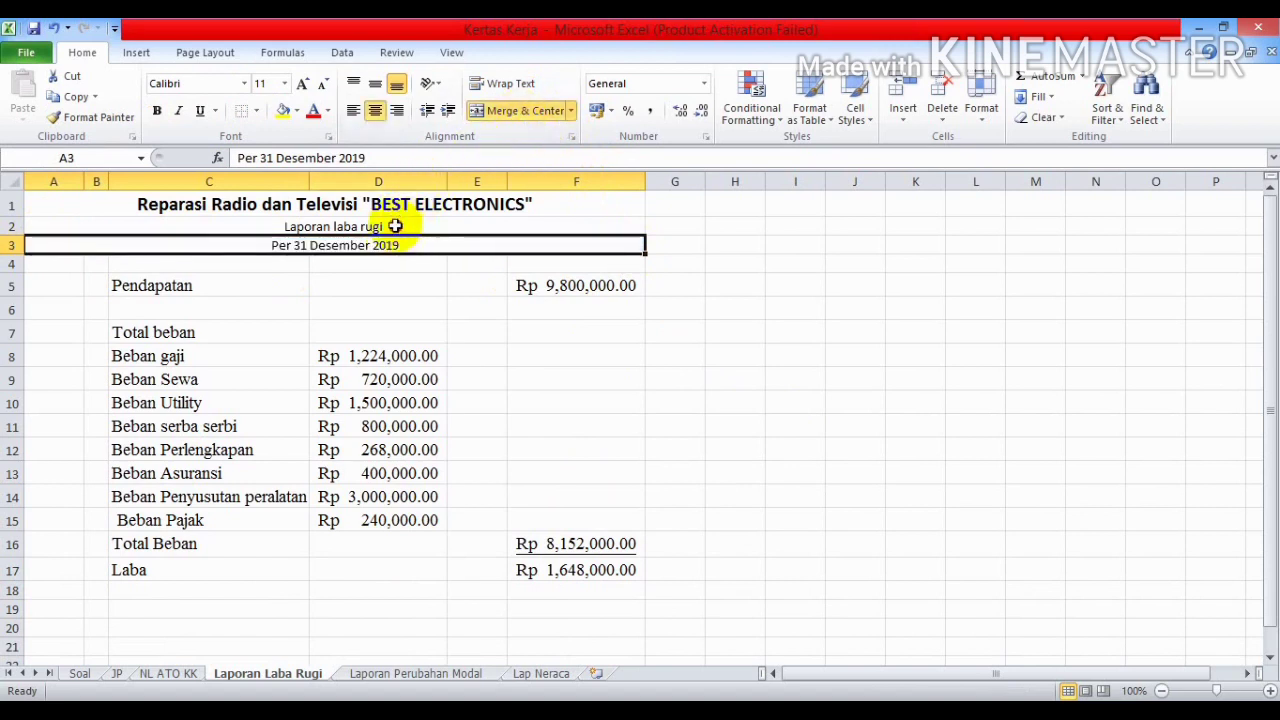
# Set the headings "Laporan laba rugi" and "Per 31 Desember 2019" to size 16 and bold.
pyautogui.moveTo(395, 226); pyautogui.dragTo(391, 241)
pyautogui.click(285, 83)
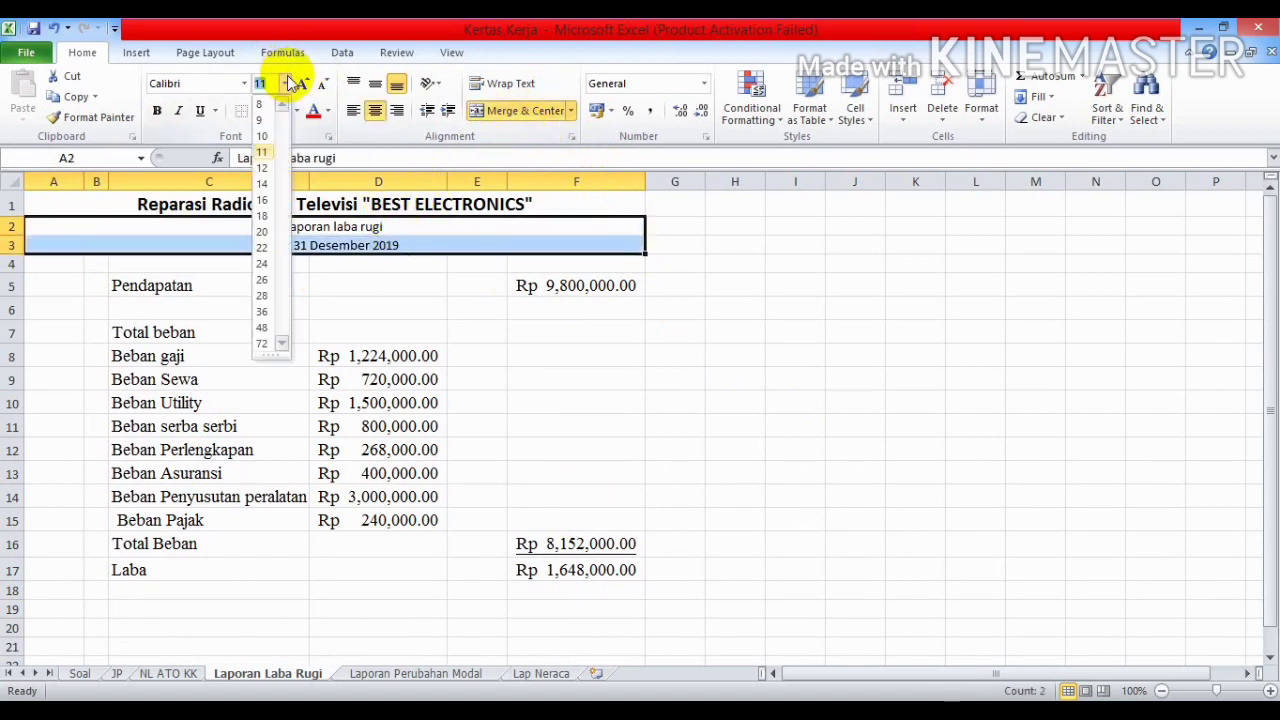
pyautogui.click(266, 206)
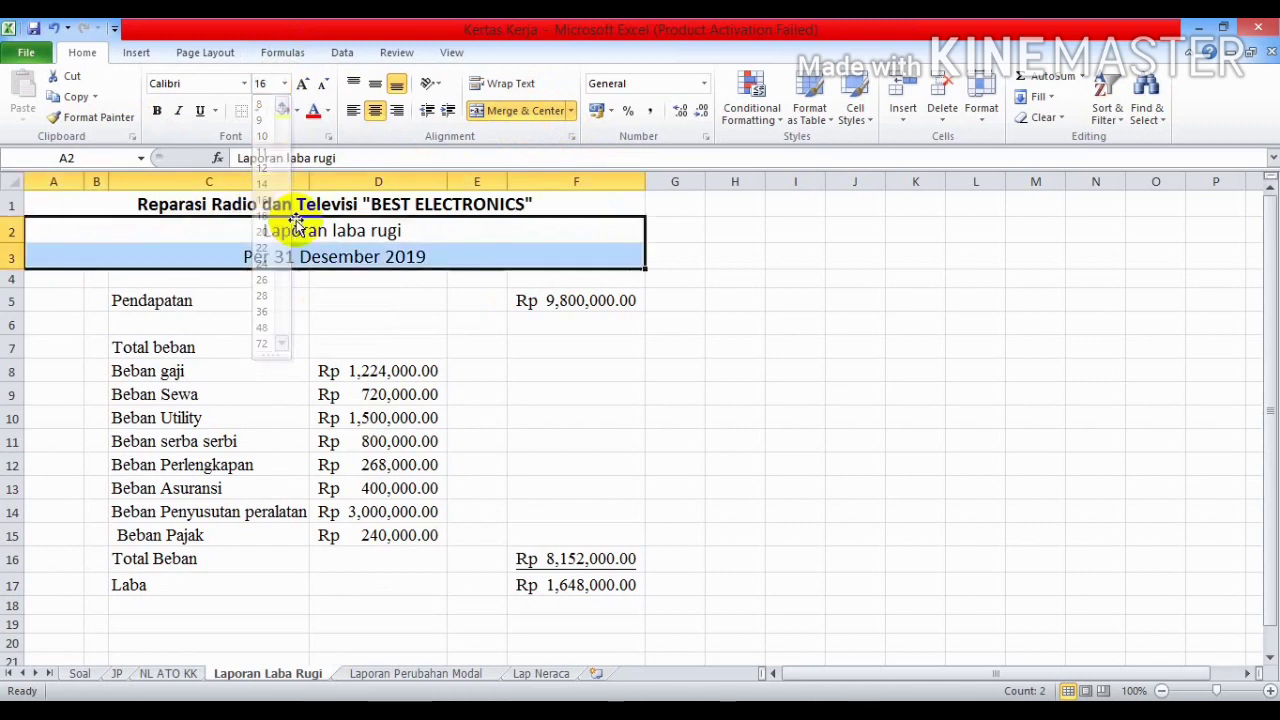
pyautogui.click(162, 111)
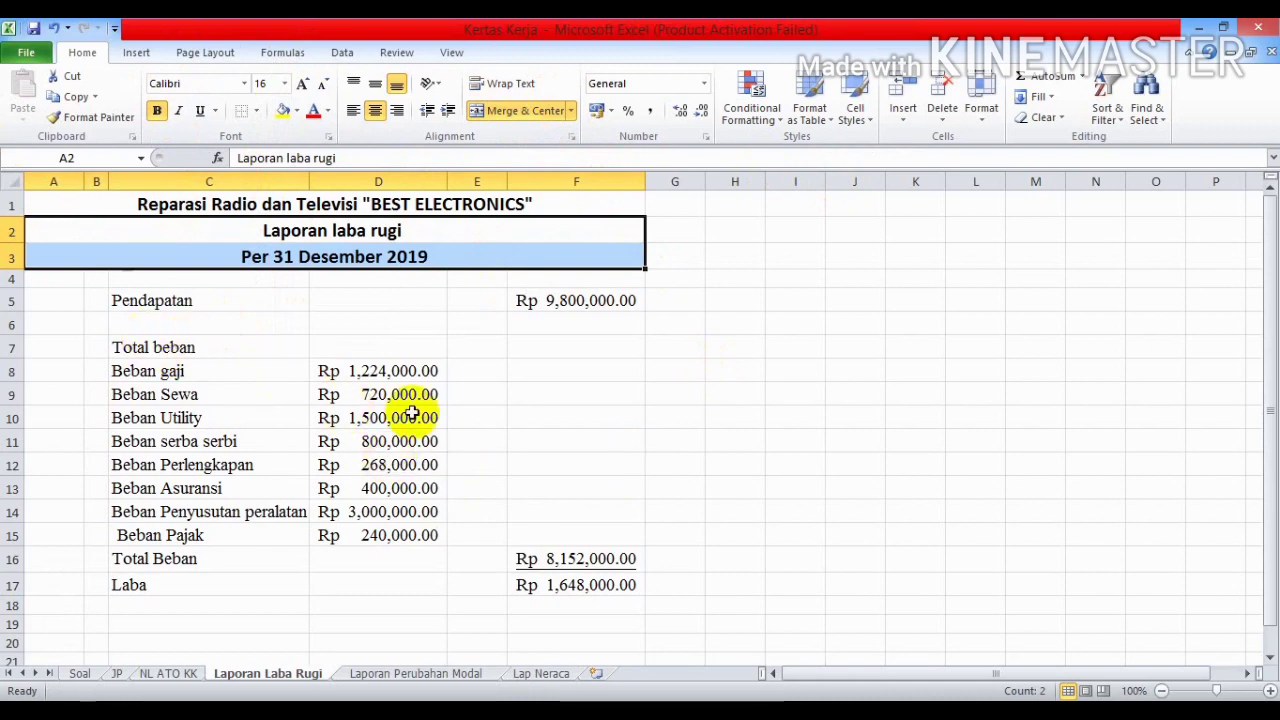
# Bold the profit amount in F17 and widen column F so the full amount fits.
pyautogui.scroll(-2, 543, 497)
pyautogui.click(587, 437)
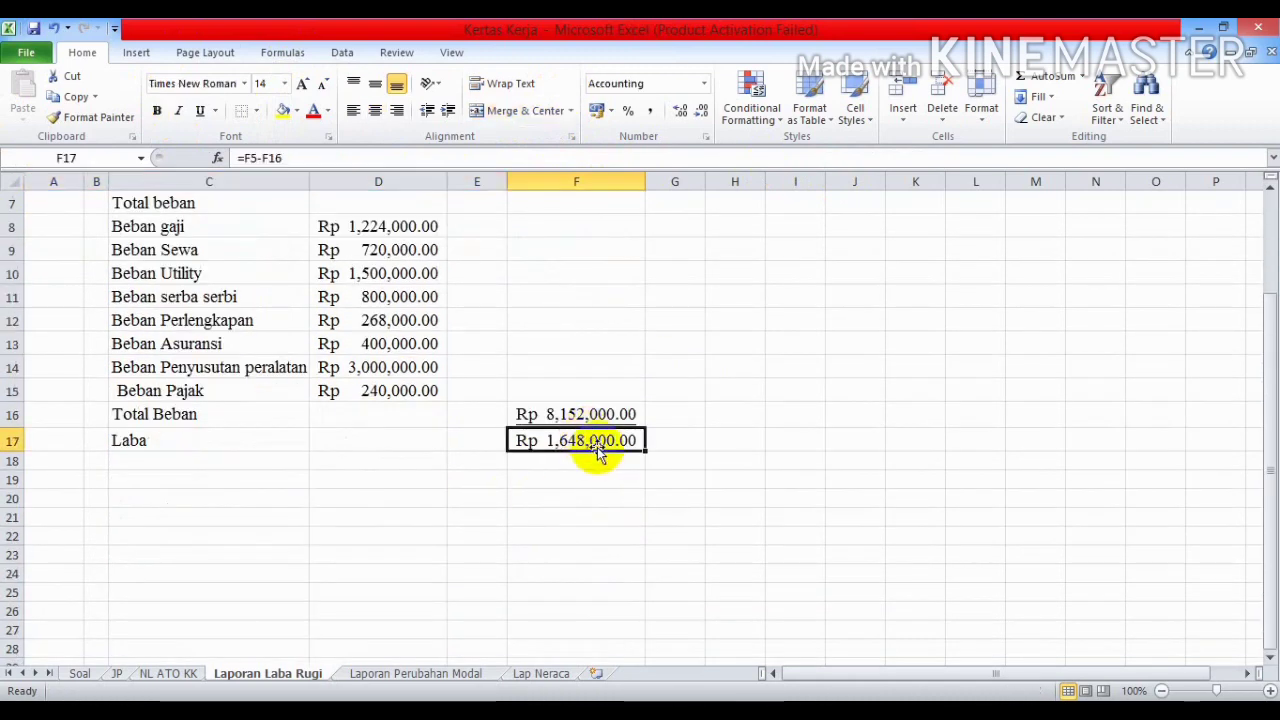
pyautogui.click(157, 110)
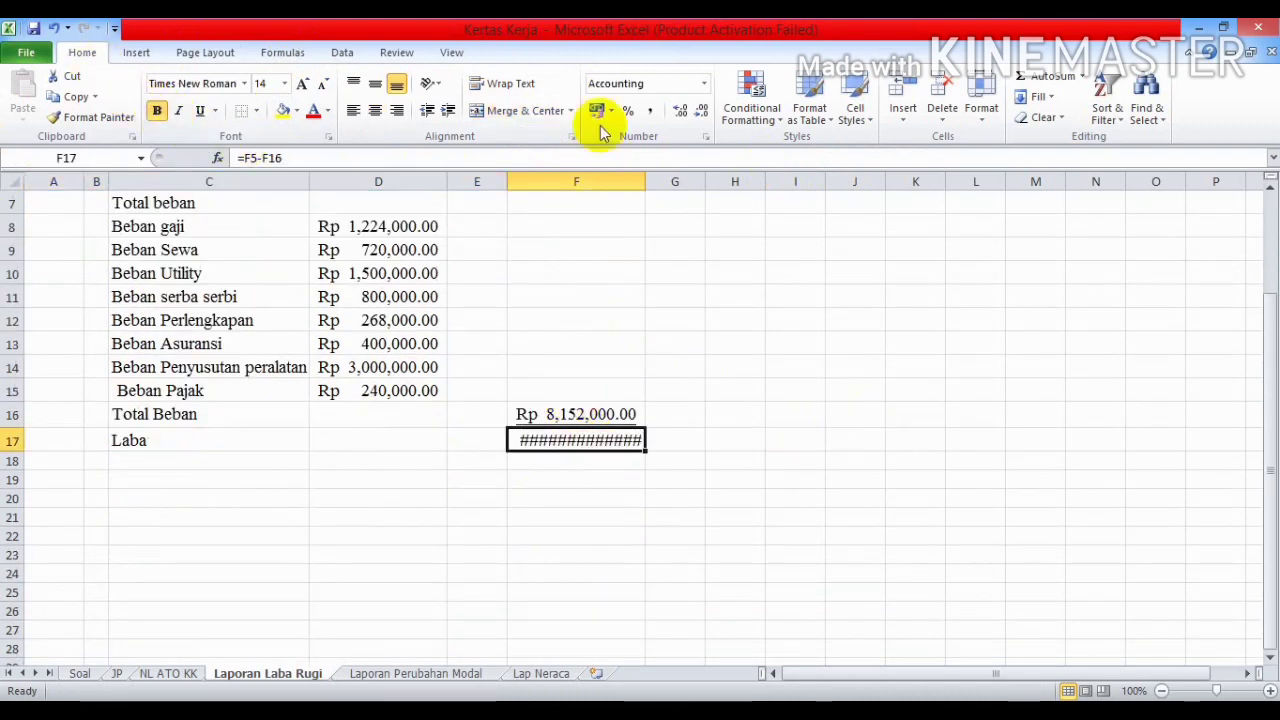
pyautogui.moveTo(646, 181); pyautogui.dragTo(672, 183)
pyautogui.click(657, 480)
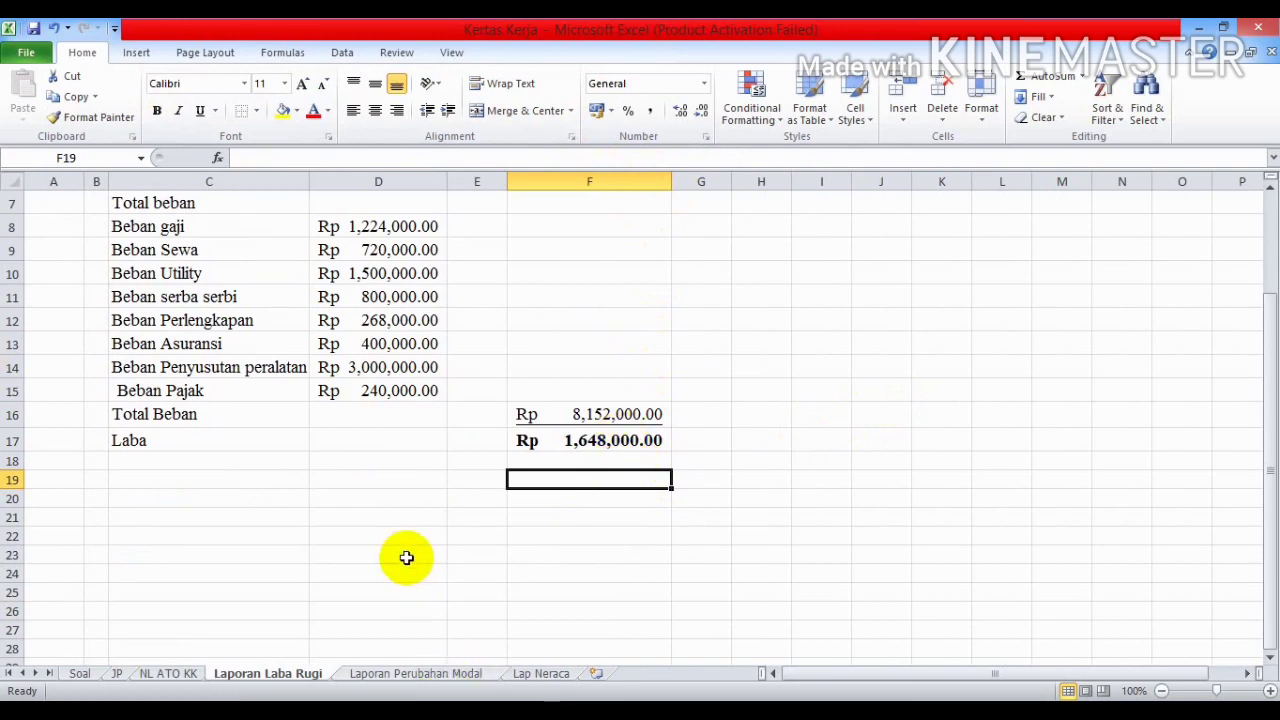
# Copy the heading rows A1:F3 to cell A1 of the Laporan Perubahan Modal sheet, keeping the source column widths.
pyautogui.scroll(2, 409, 557)
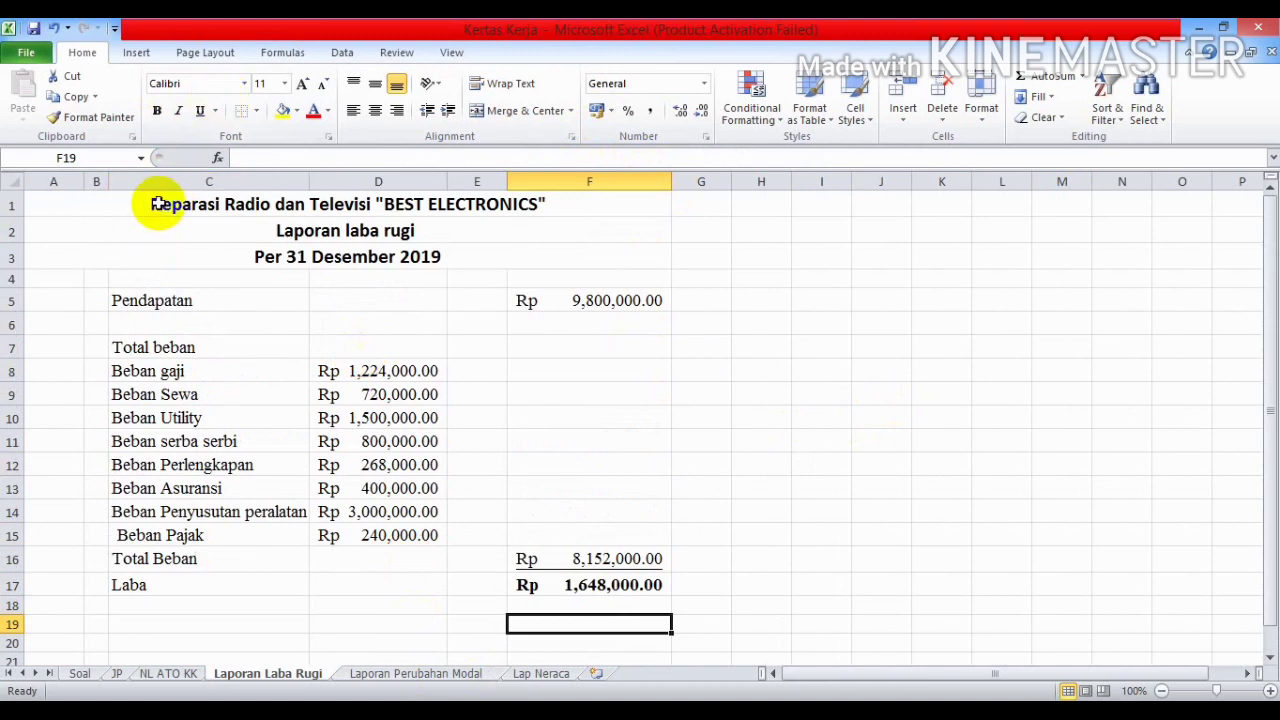
pyautogui.moveTo(157, 209); pyautogui.dragTo(149, 266)
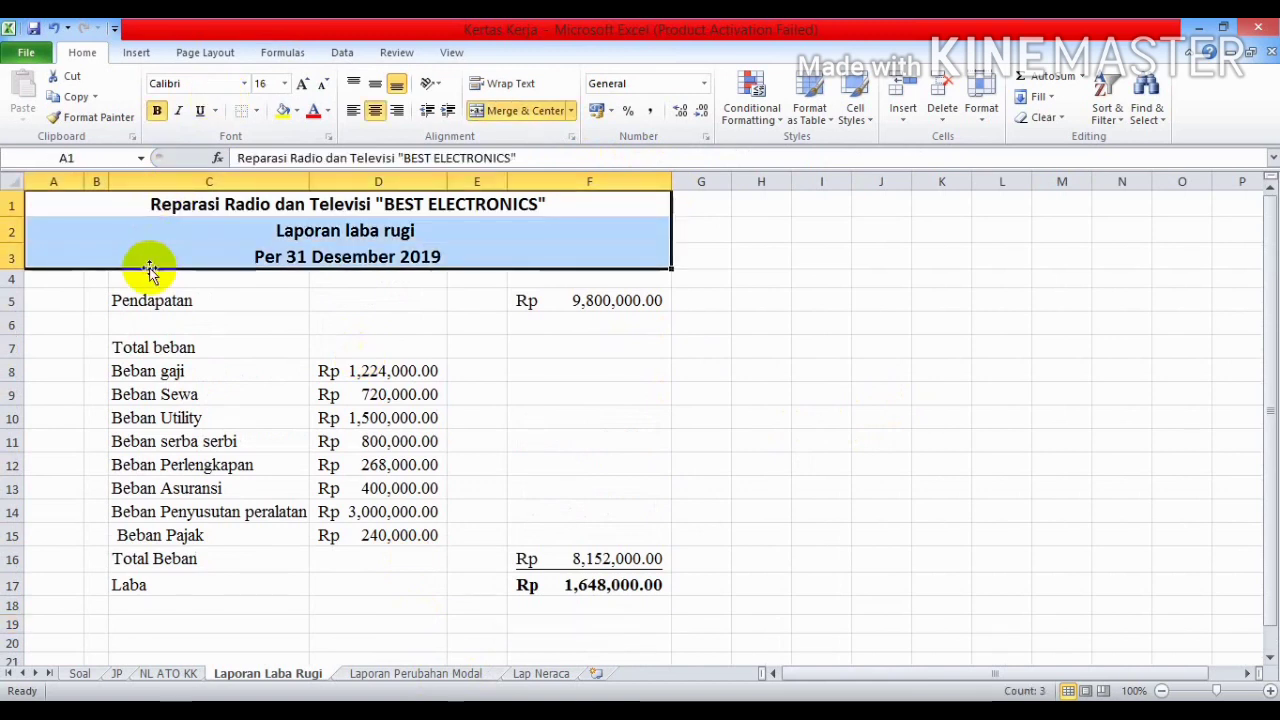
pyautogui.hotkey('ctrl', 'c')
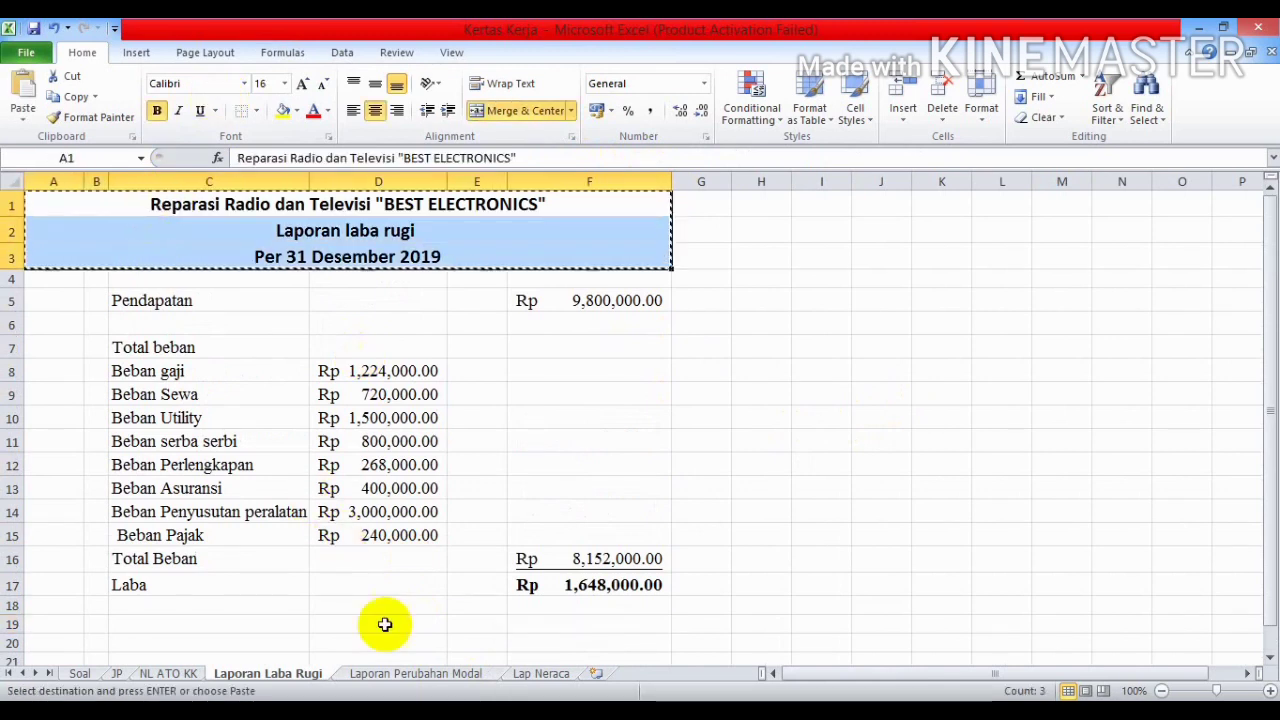
pyautogui.click(400, 674)
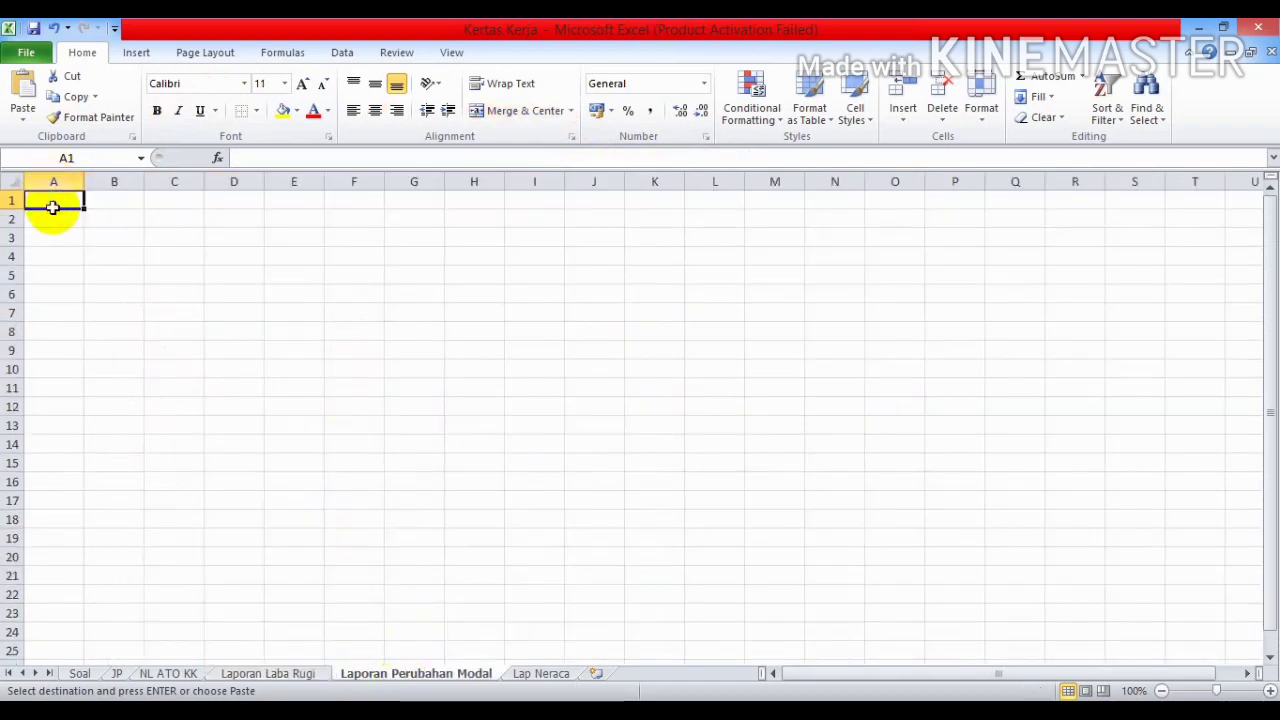
pyautogui.click(23, 112)
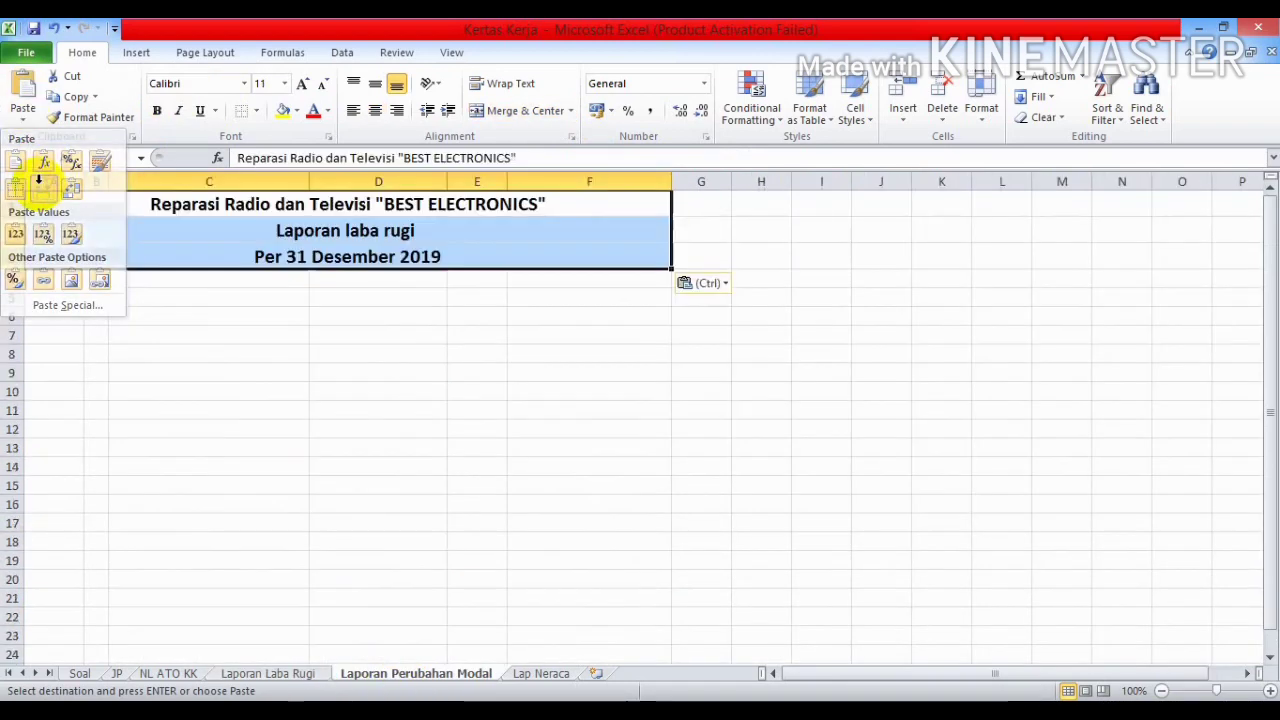
pyautogui.click(43, 189)
# Change the second heading row on the Laporan Perubahan Modal sheet to "Laporan Perubahan Modal".
pyautogui.click(296, 232)
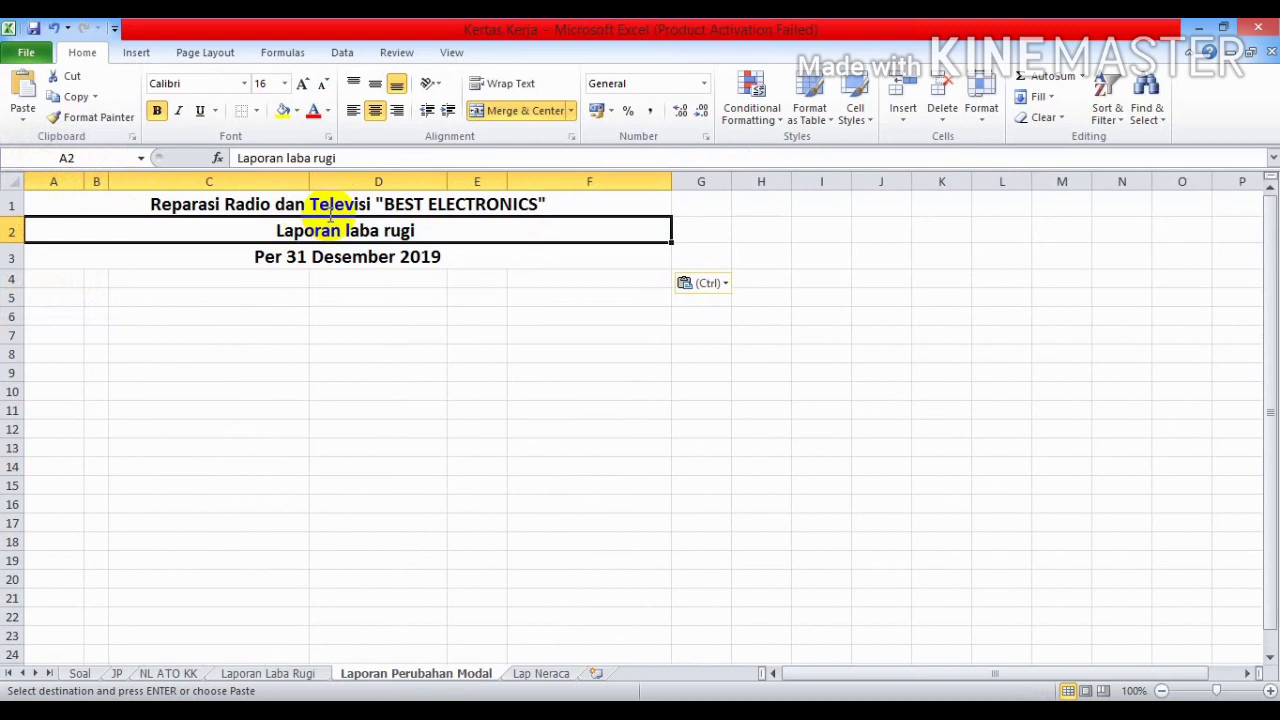
pyautogui.click(336, 158)
pyautogui.moveTo(336, 158); pyautogui.dragTo(286, 162)
pyautogui.write('Perubahan')
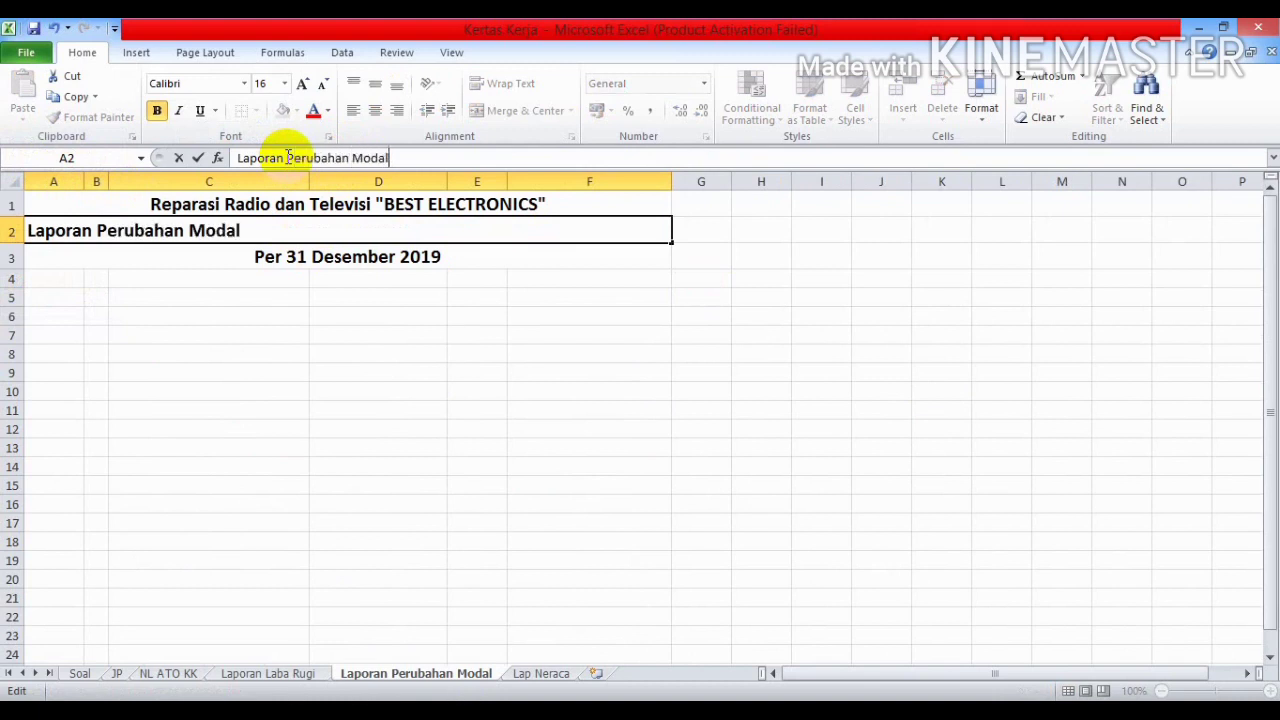
pyautogui.click(390, 411)
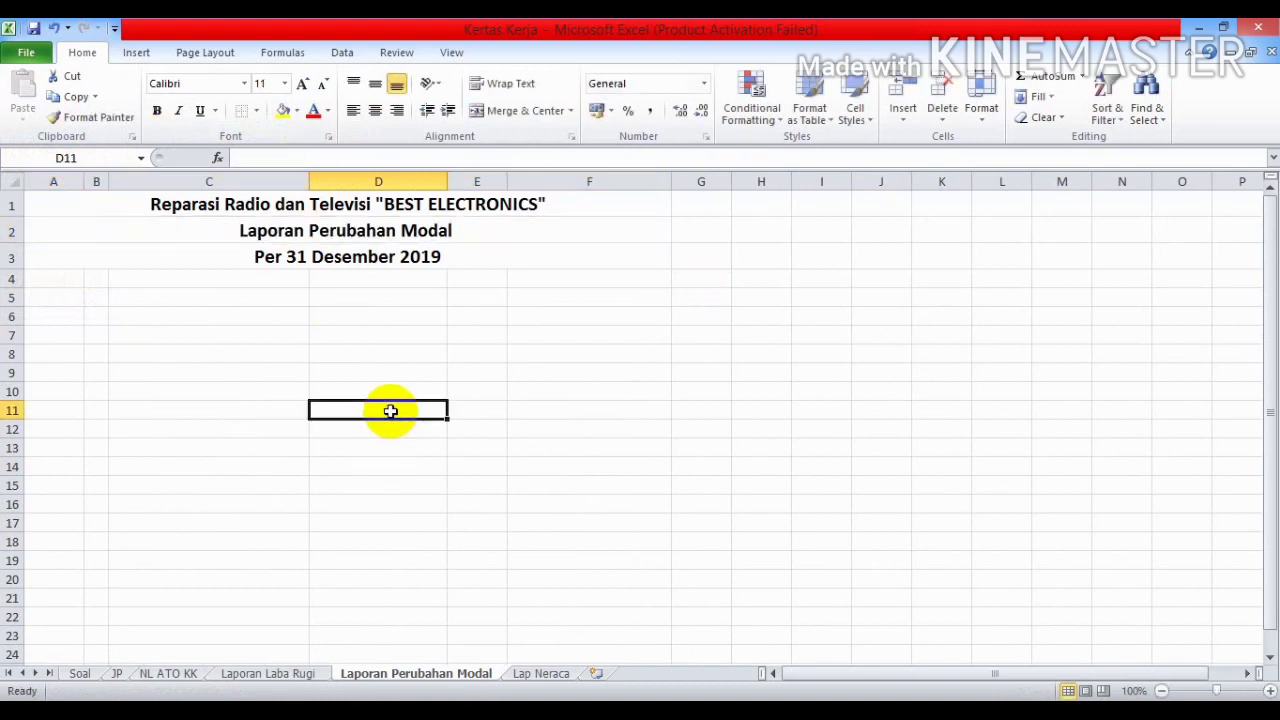
# Enter the label "Modal Awal" in cell C6.
pyautogui.click(135, 316)
pyautogui.write('Modal Awal')
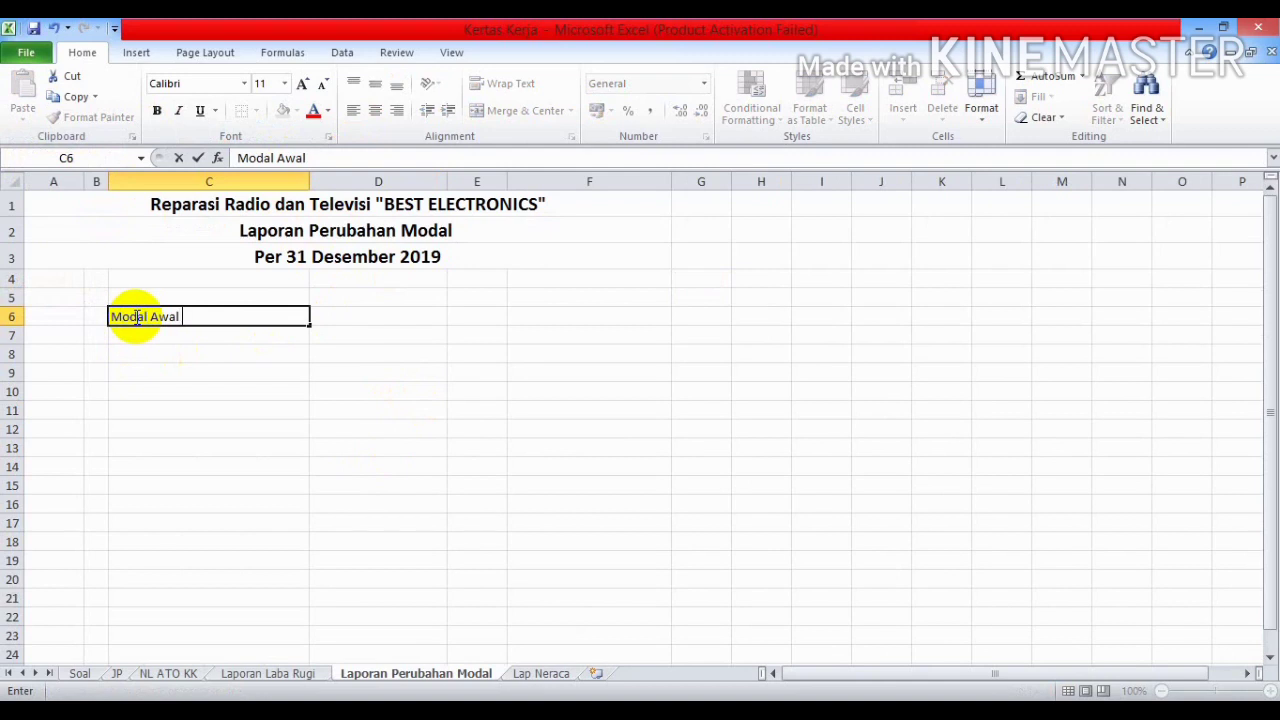
pyautogui.click(366, 319)
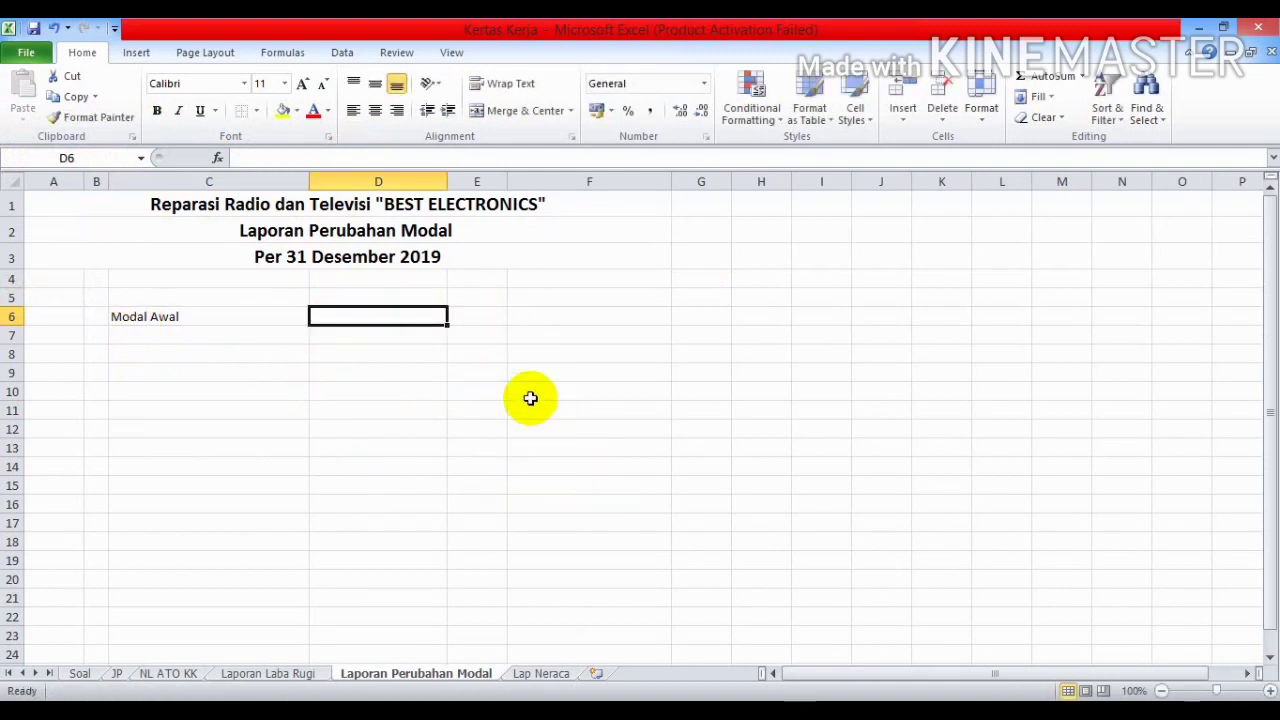
# Look up the owner's capital on the NL ATO KK sheet, narrow column D and widen column E, and enter 20000000 in E6.
pyautogui.click(197, 673)
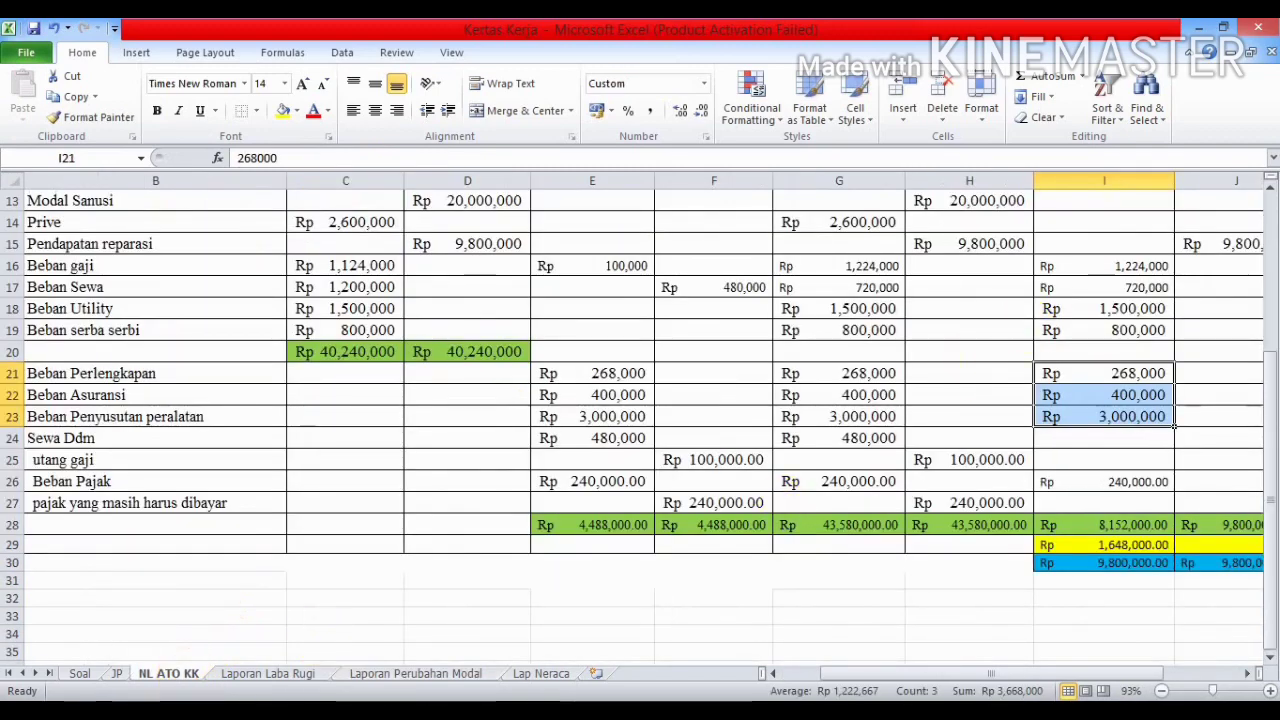
pyautogui.scroll(3, 1149, 430)
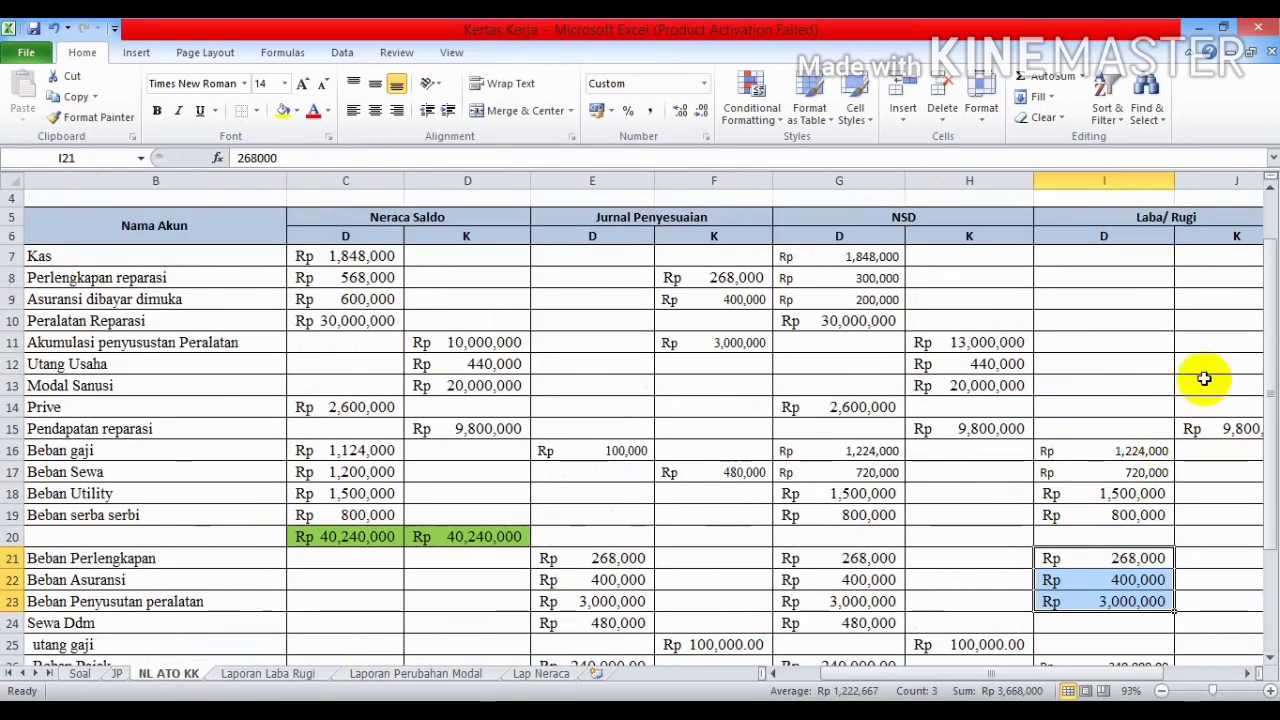
pyautogui.click(445, 385)
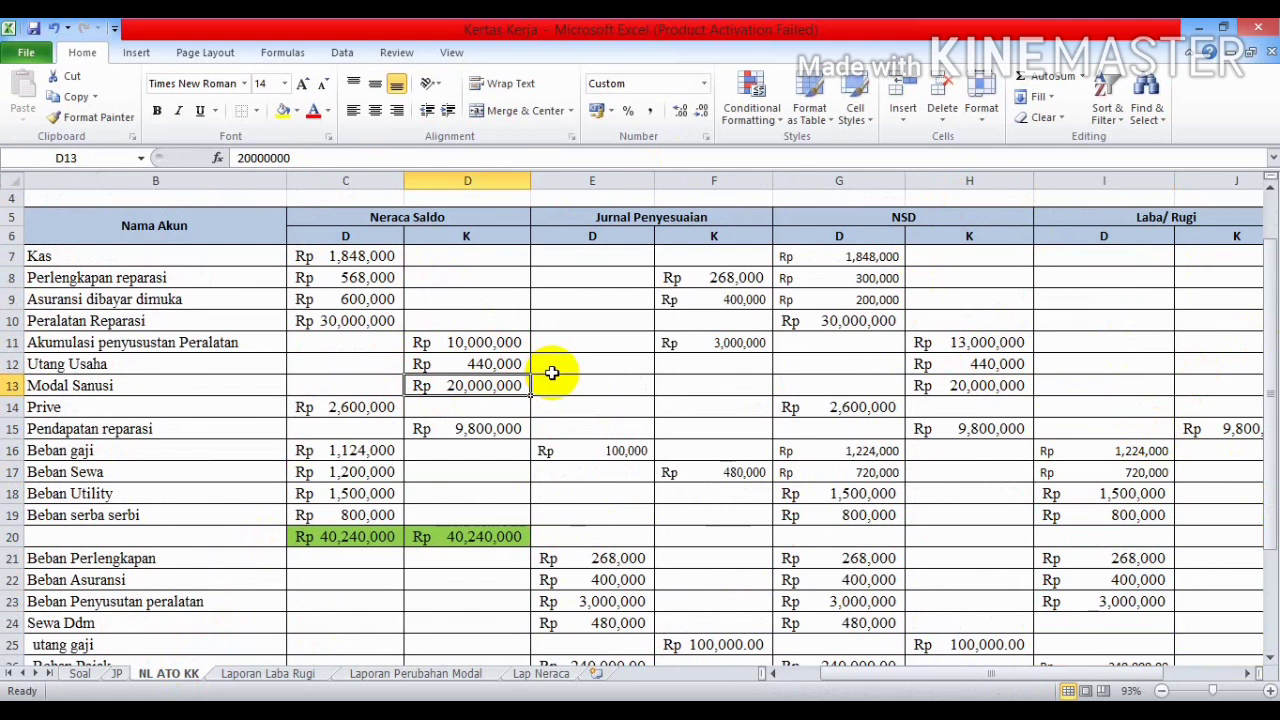
pyautogui.click(365, 675)
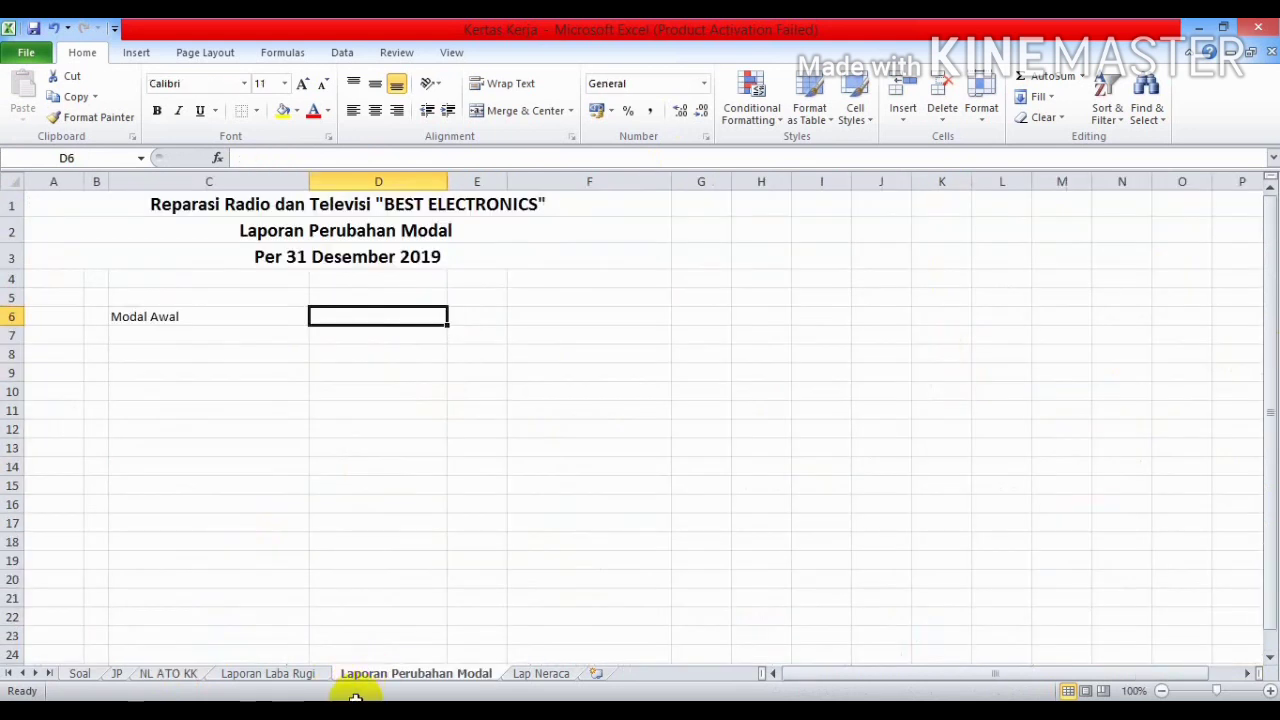
pyautogui.click(500, 319)
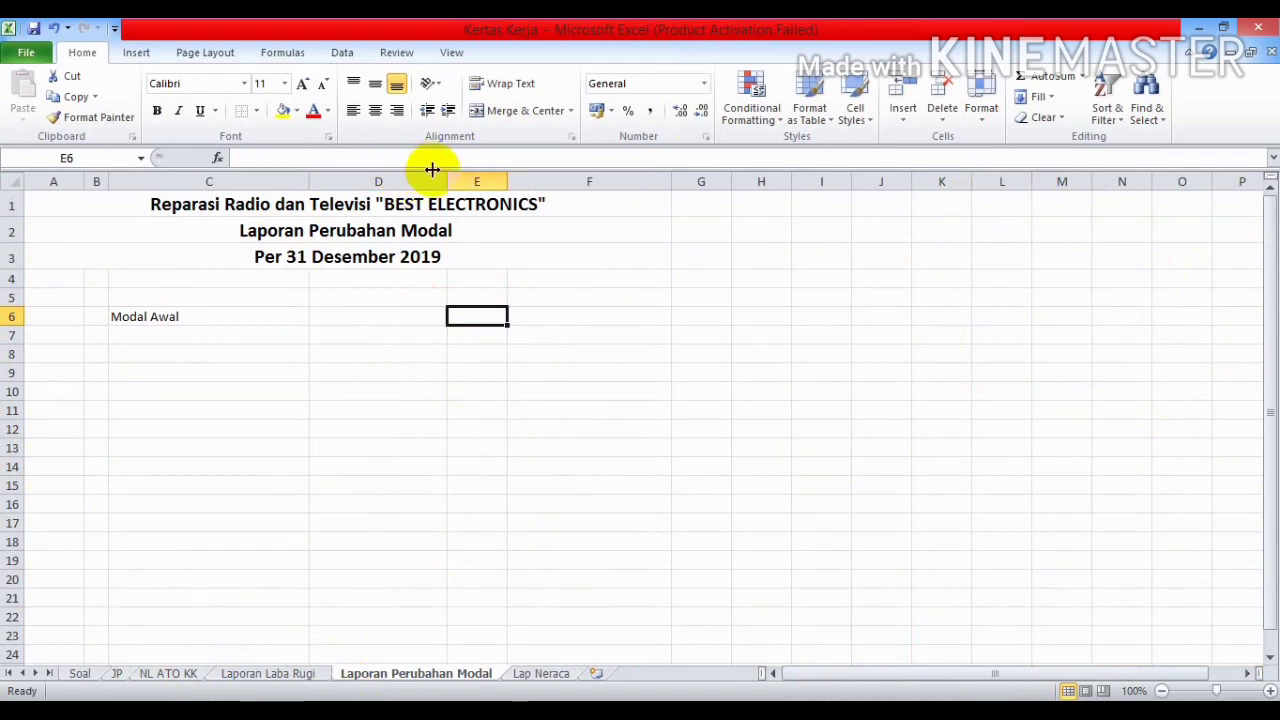
pyautogui.moveTo(447, 181); pyautogui.dragTo(396, 205)
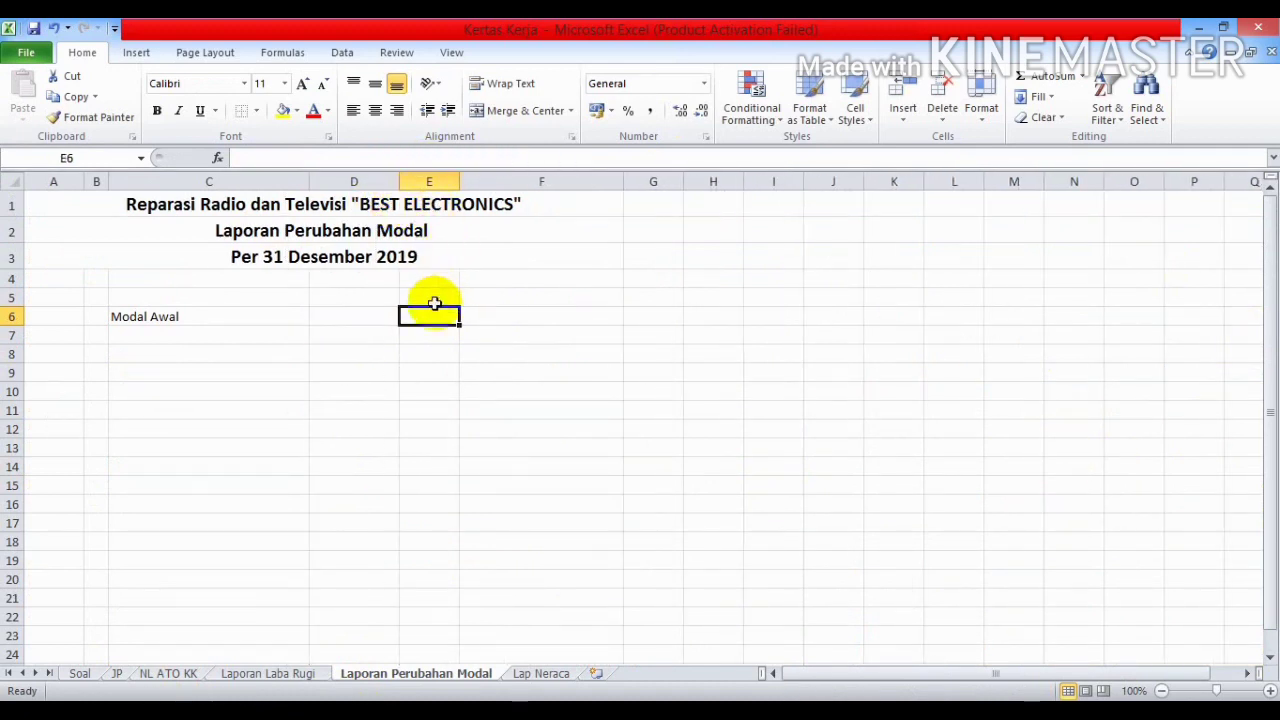
pyautogui.moveTo(461, 174); pyautogui.dragTo(650, 217)
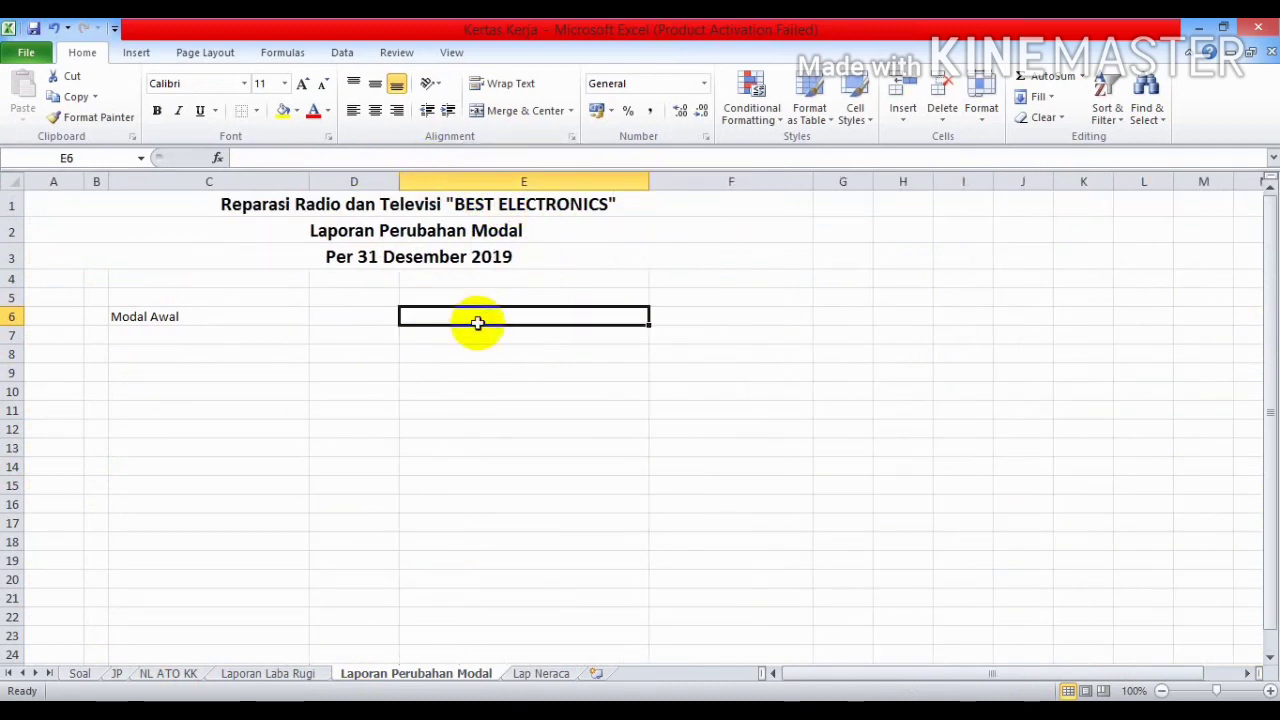
pyautogui.write('20000000')
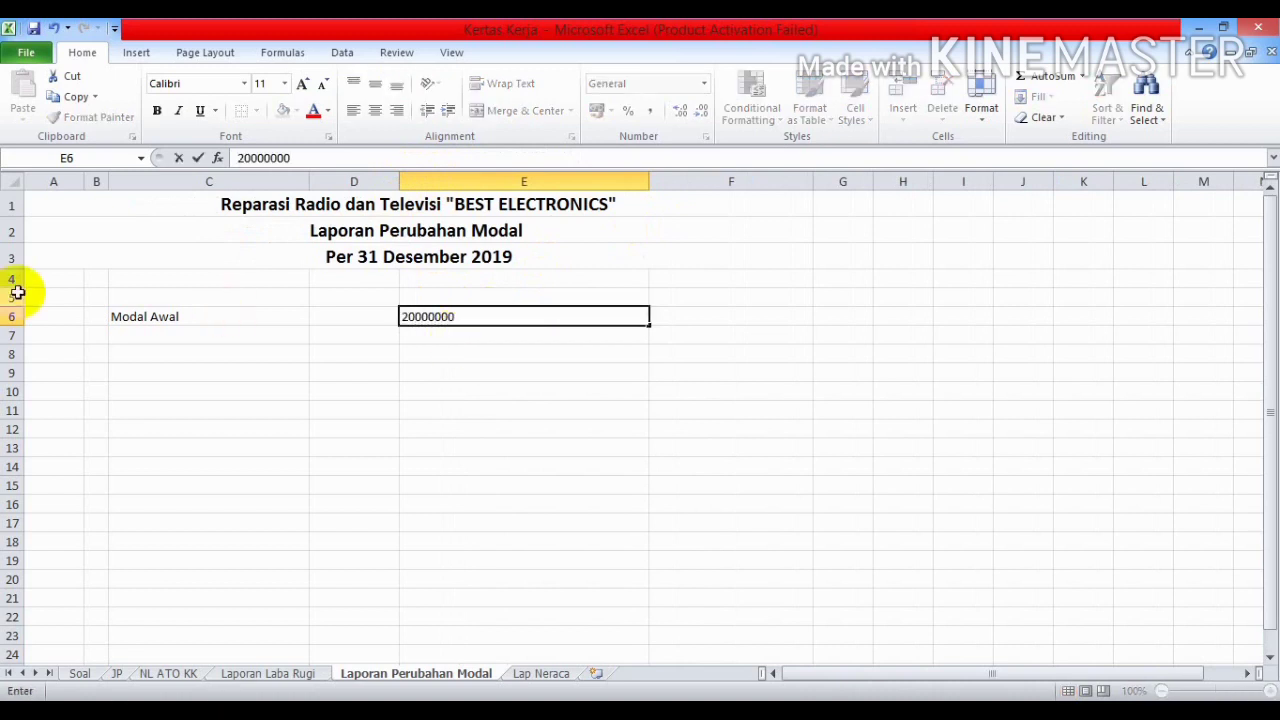
pyautogui.click(145, 331)
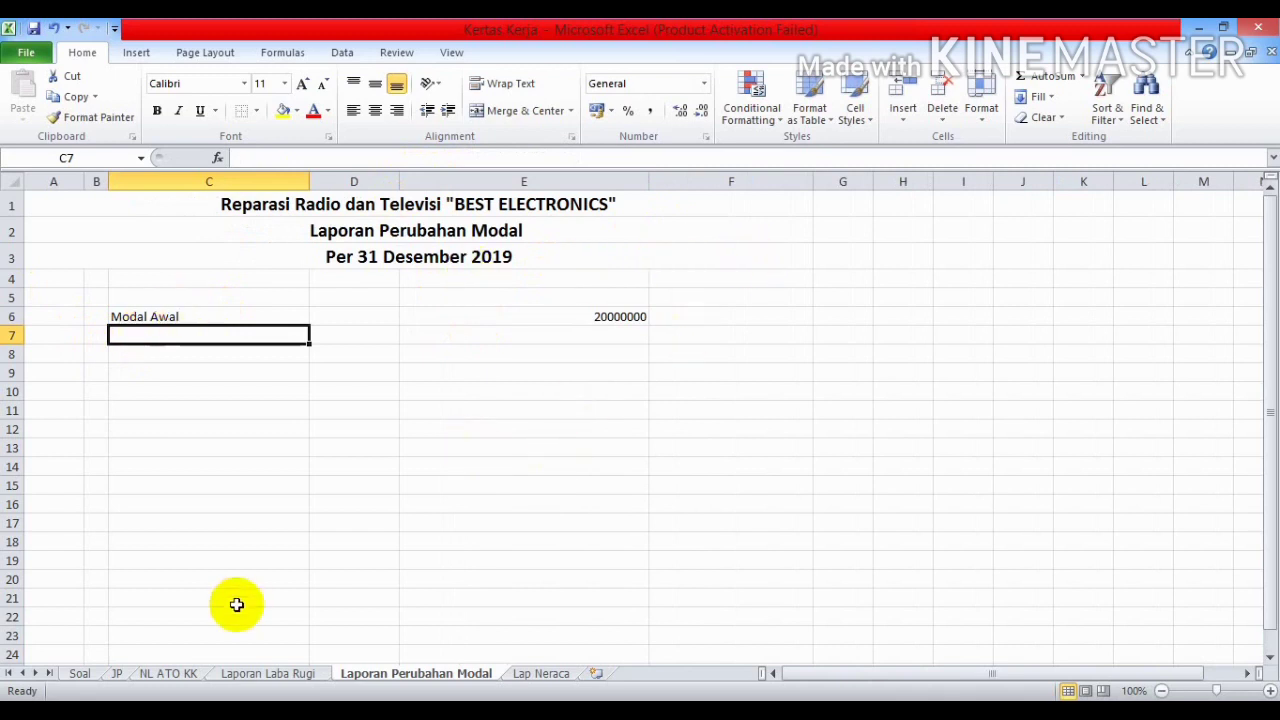
# Write the note "Modala awal + laba/-rugi - prive = Modal akhir" in C20 and put an outside border around C20:D20.
pyautogui.click(156, 586)
pyautogui.write('M')
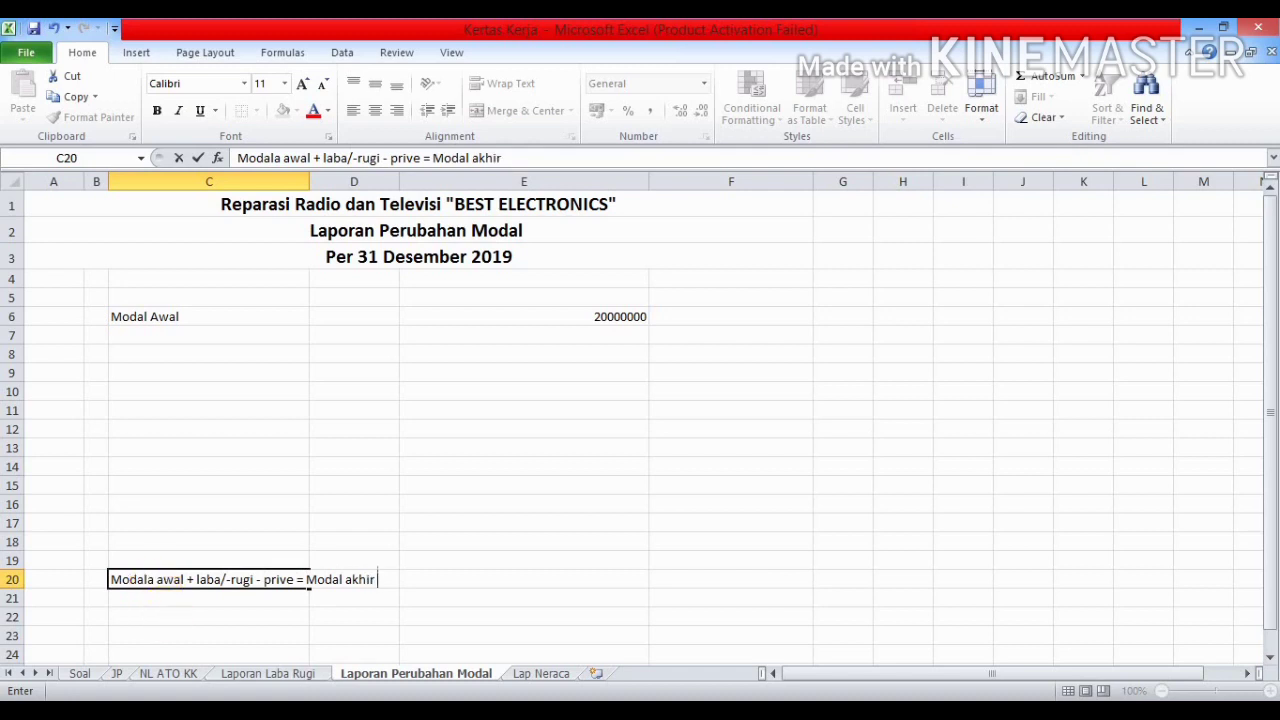
pyautogui.click(163, 617)
pyautogui.click(150, 585)
pyautogui.moveTo(150, 585); pyautogui.dragTo(322, 583)
pyautogui.click(256, 111)
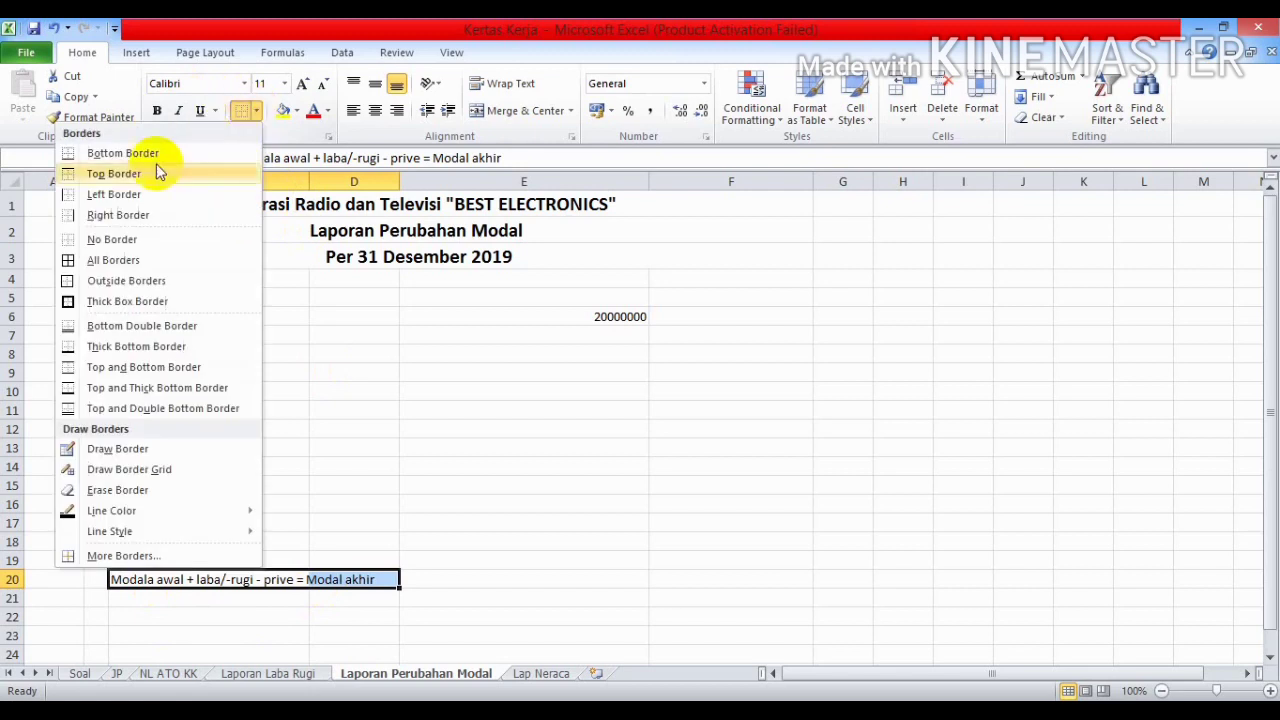
pyautogui.click(106, 280)
pyautogui.click(522, 466)
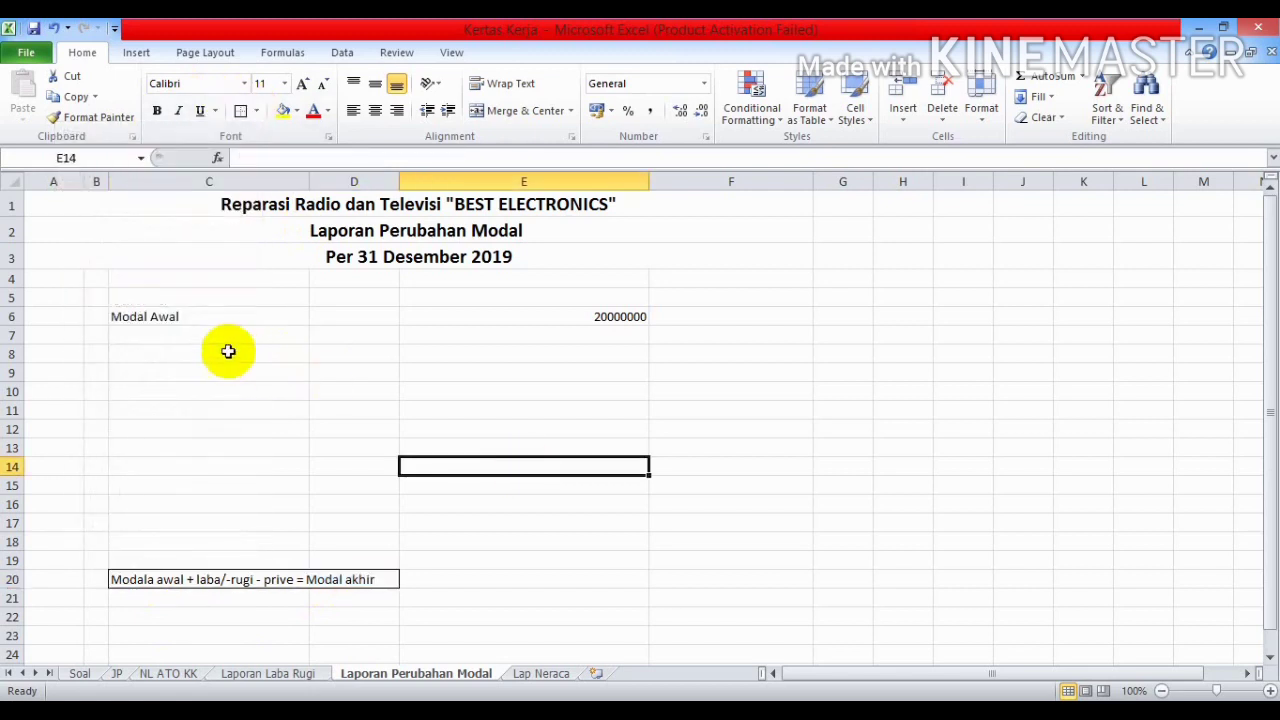
# Enter the label "Laba" in cell C7 below Modal Awal.
pyautogui.click(141, 344)
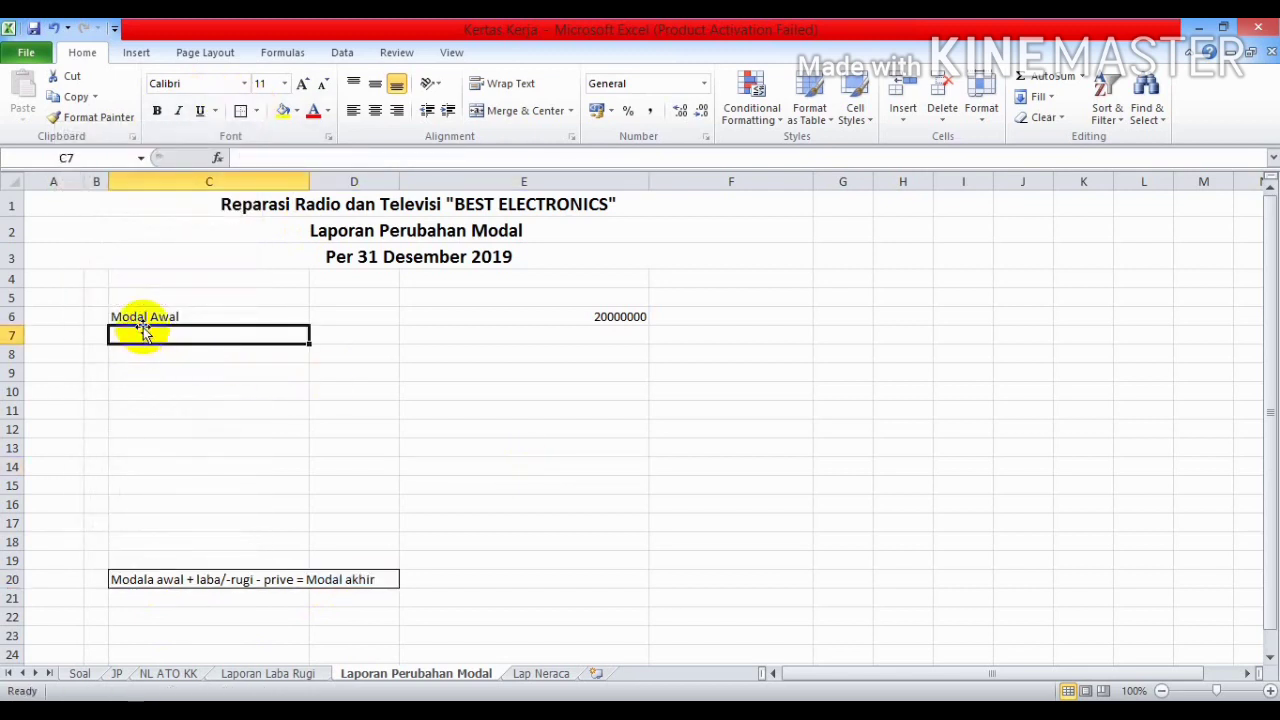
pyautogui.write('Laba')
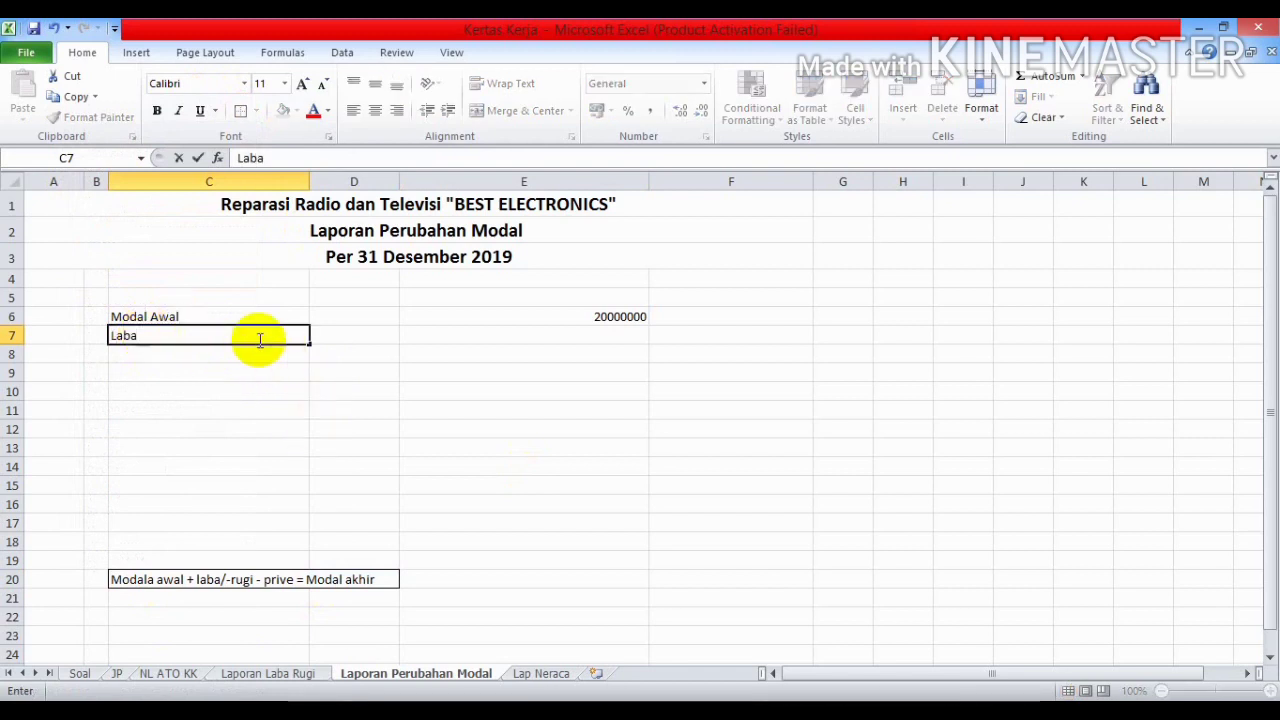
# Try to copy the profit cell F17 from Laporan Laba Rugi into E7 with a regular paste, and clear the pasted formula.
pyautogui.click(295, 673)
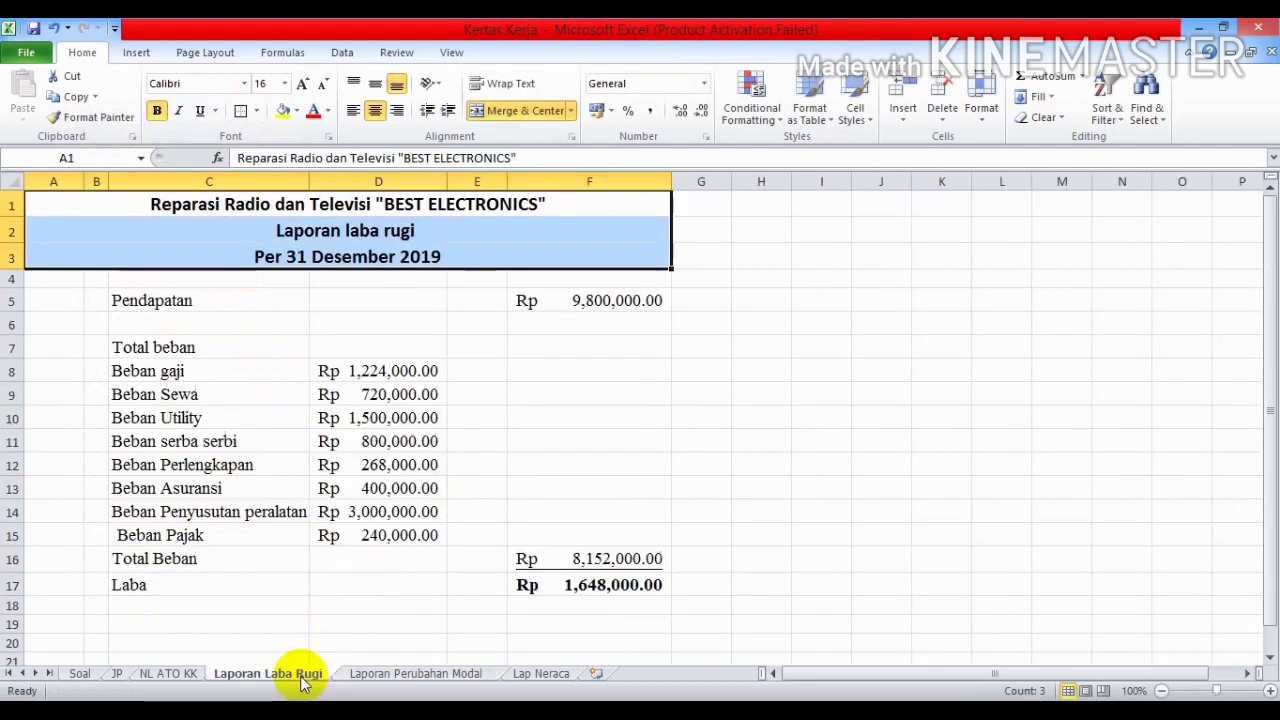
pyautogui.click(607, 586)
pyautogui.hotkey('ctrl', 'c')
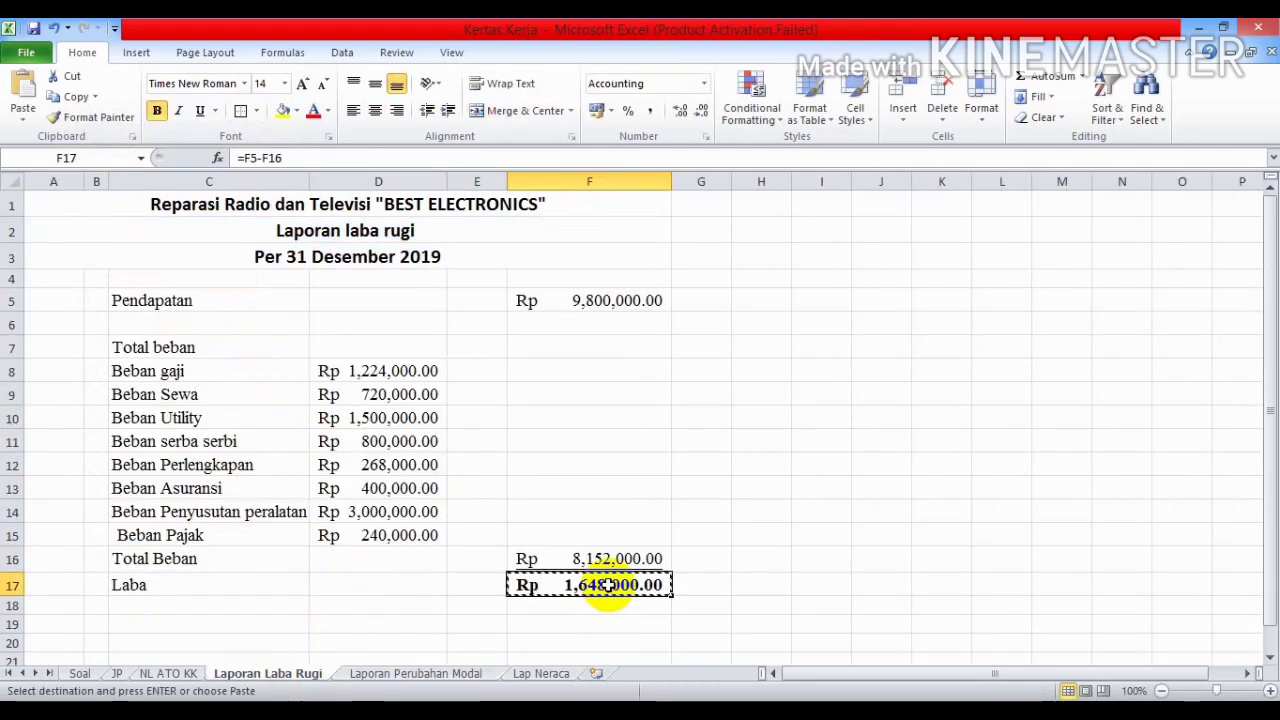
pyautogui.click(455, 673)
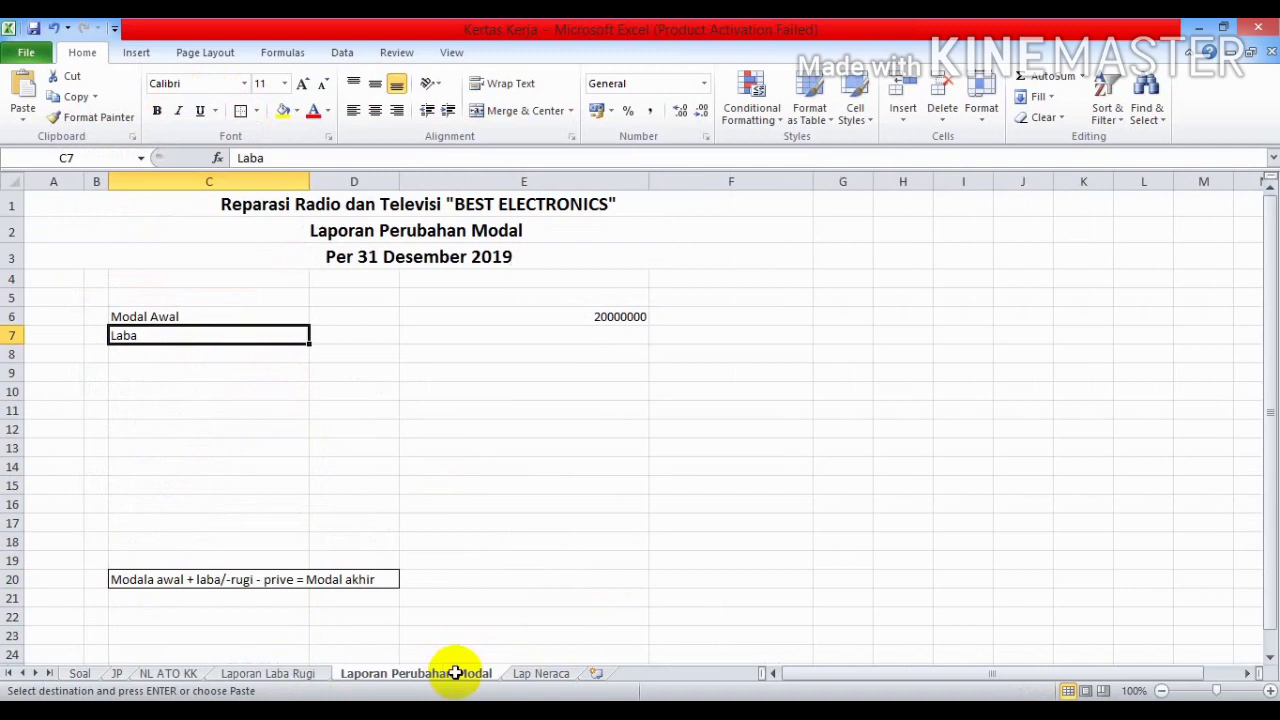
pyautogui.click(580, 332)
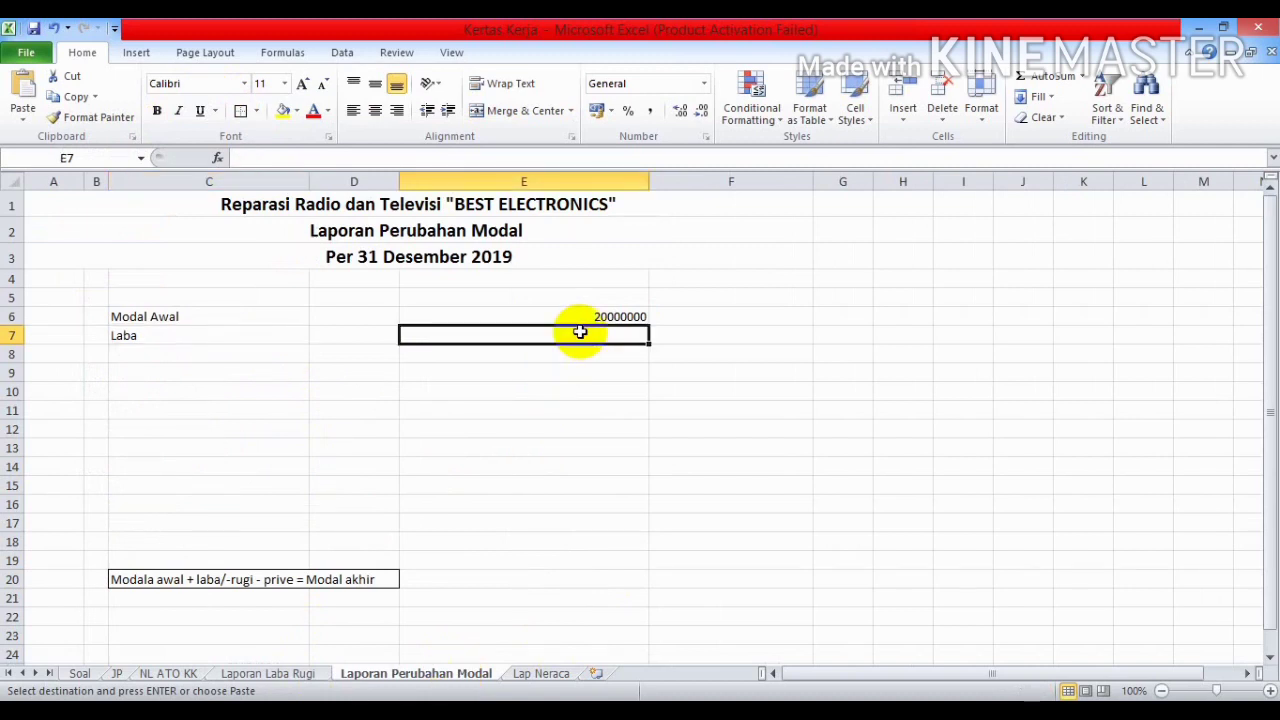
pyautogui.hotkey('ctrl', 'v')
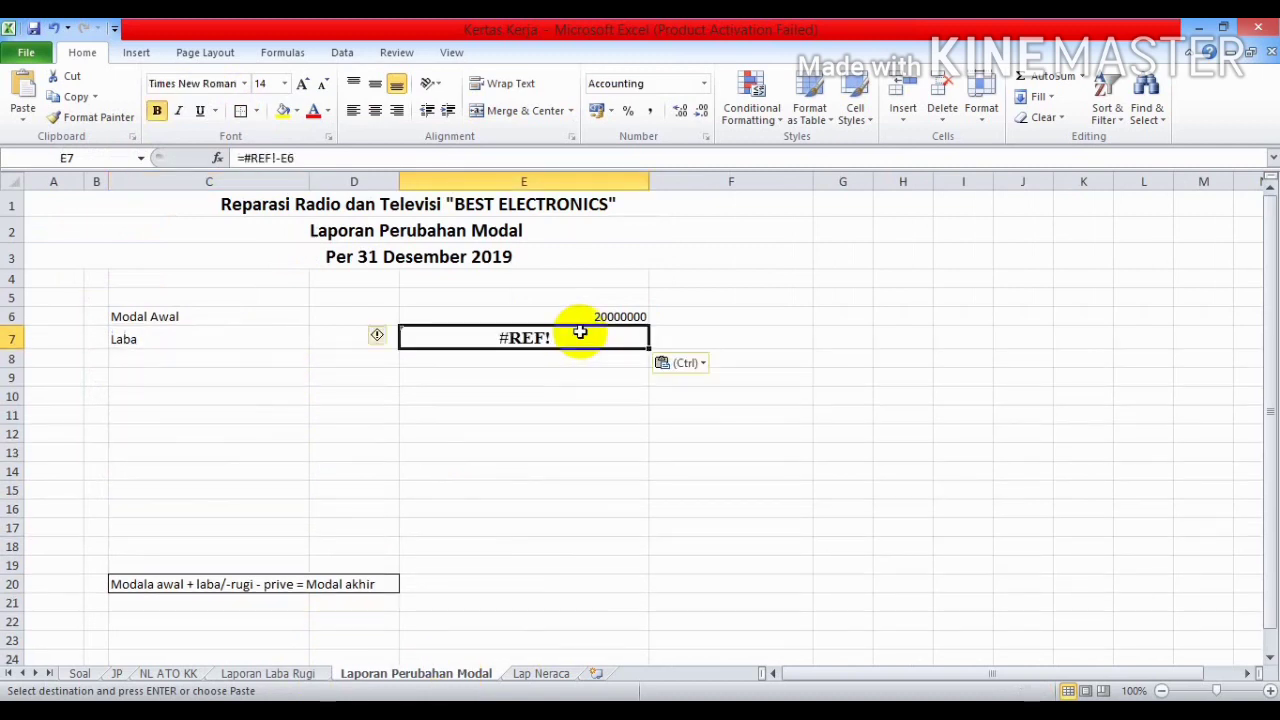
pyautogui.press('BackSpace')
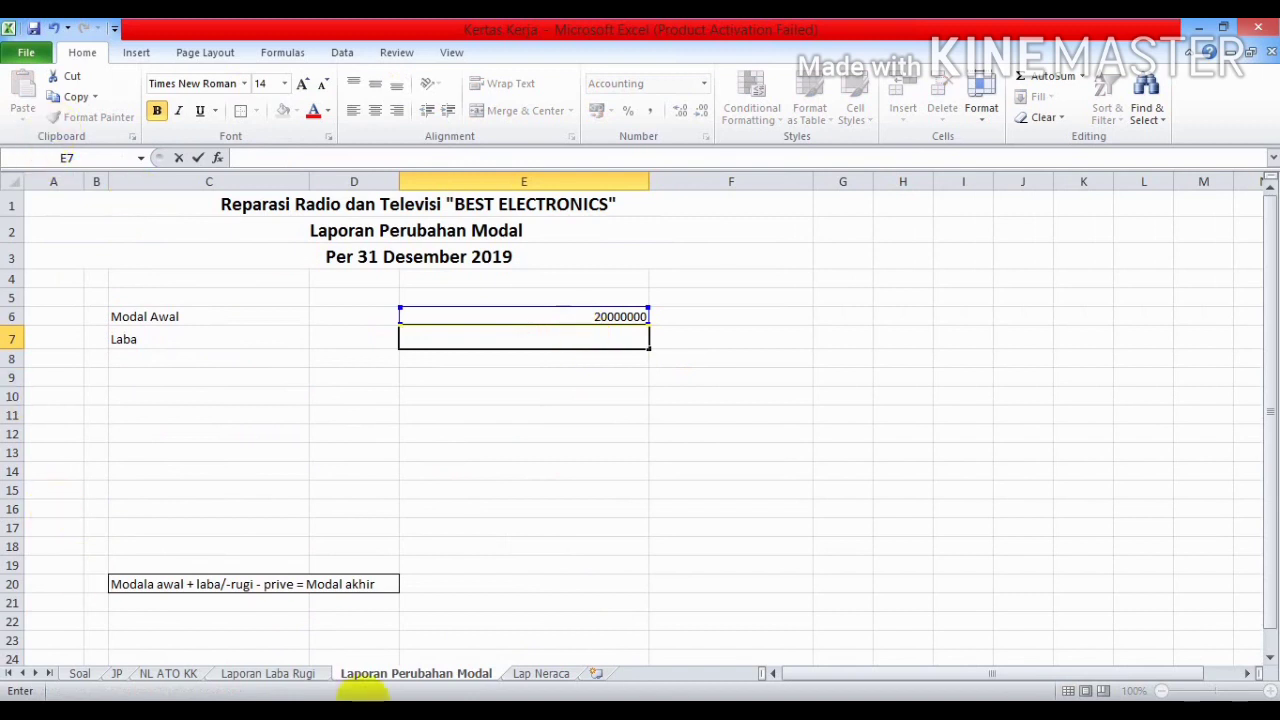
# Copy the profit cell F17 from Laporan Laba Rugi and paste it into E7 of Laporan Perubahan Modal as a value with its source formatting.
pyautogui.click(295, 673)
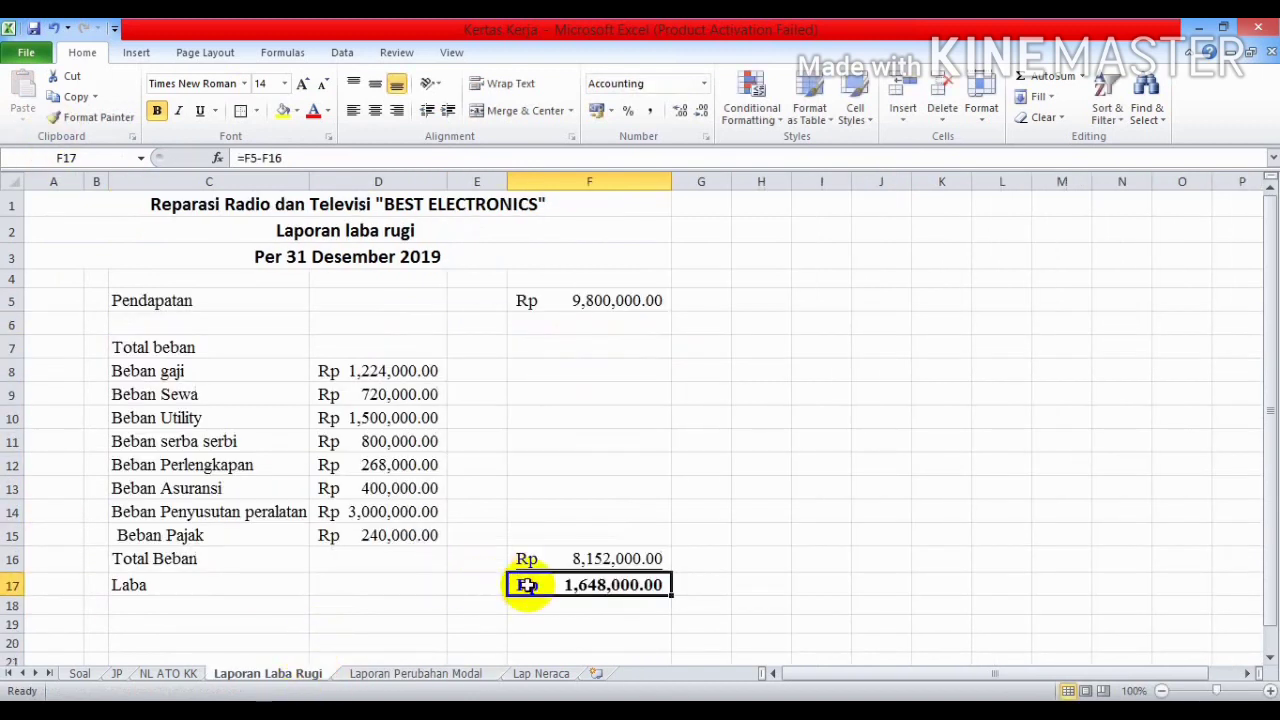
pyautogui.hotkey('ctrl', 'c')
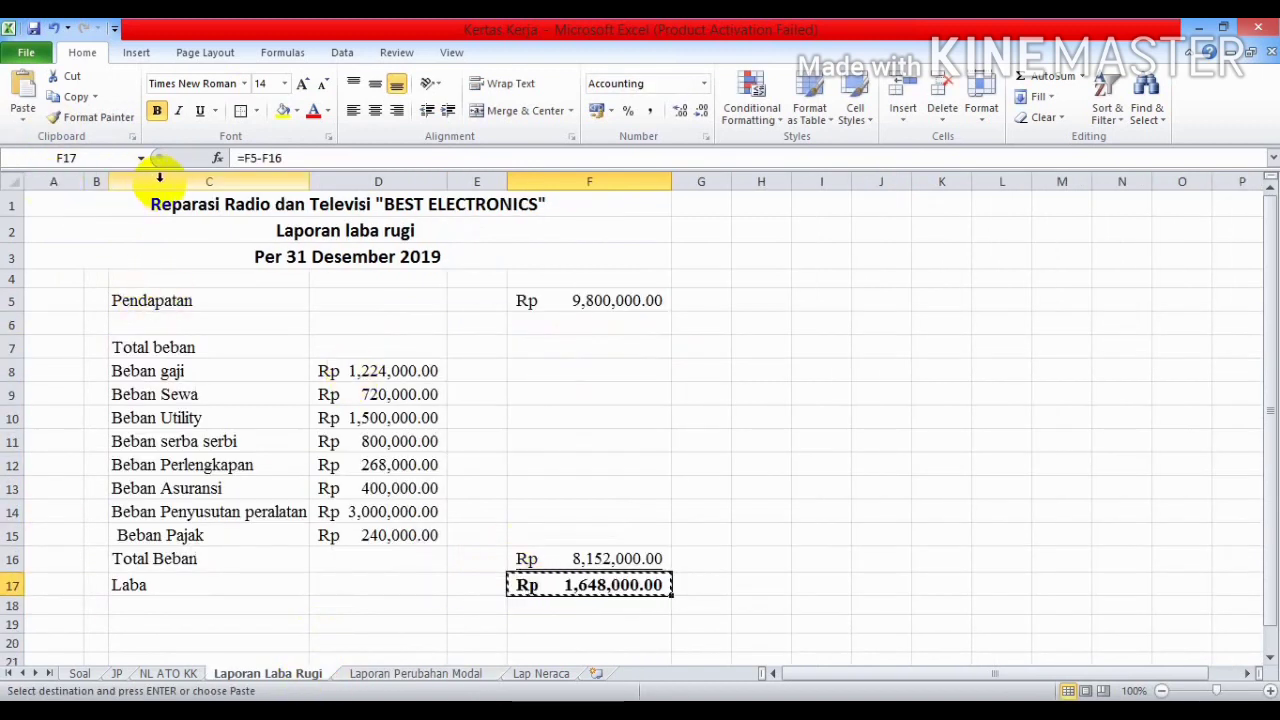
pyautogui.click(371, 674)
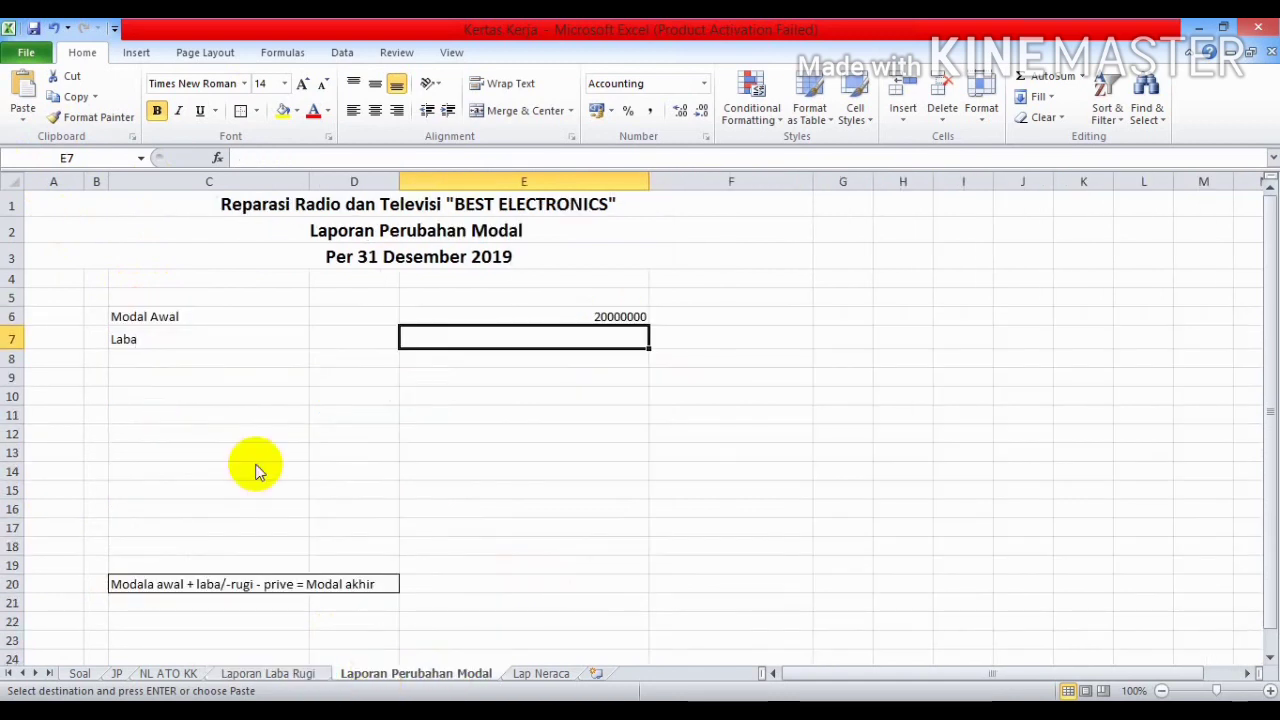
pyautogui.click(16, 122)
pyautogui.click(15, 233)
pyautogui.click(640, 450)
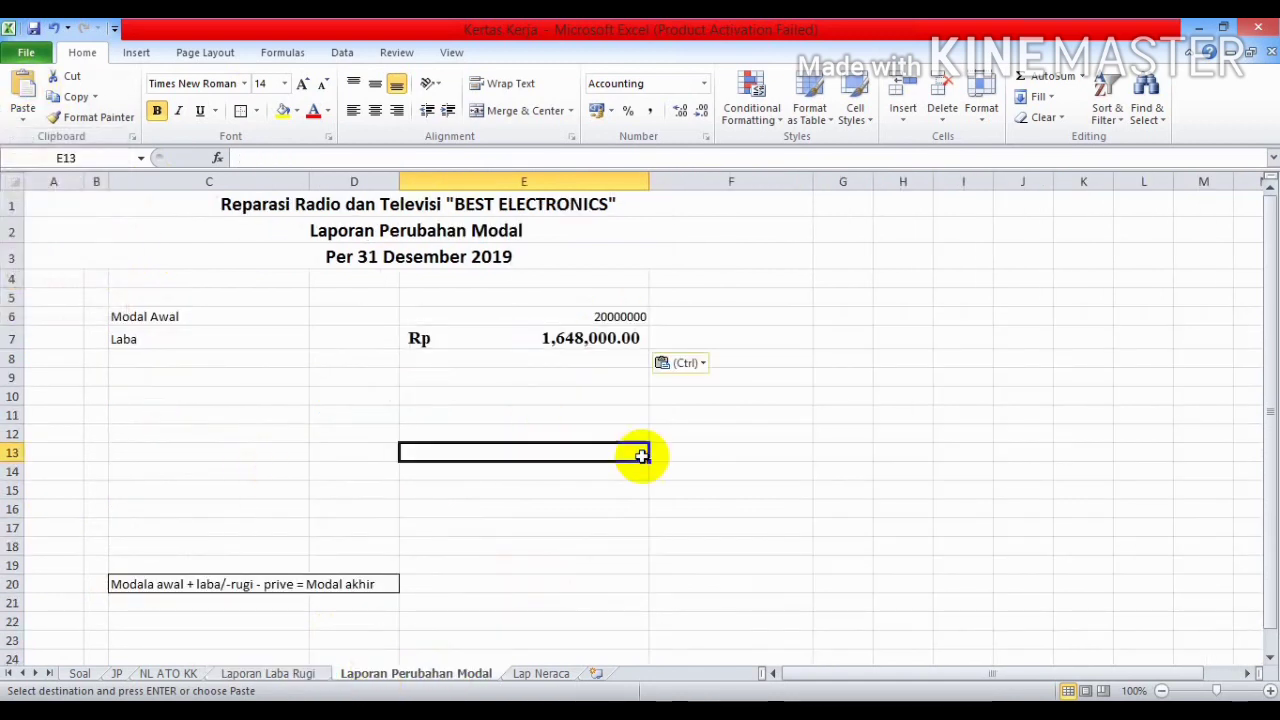
# Remove the bold formatting from the profit amount in E7.
pyautogui.click(575, 337)
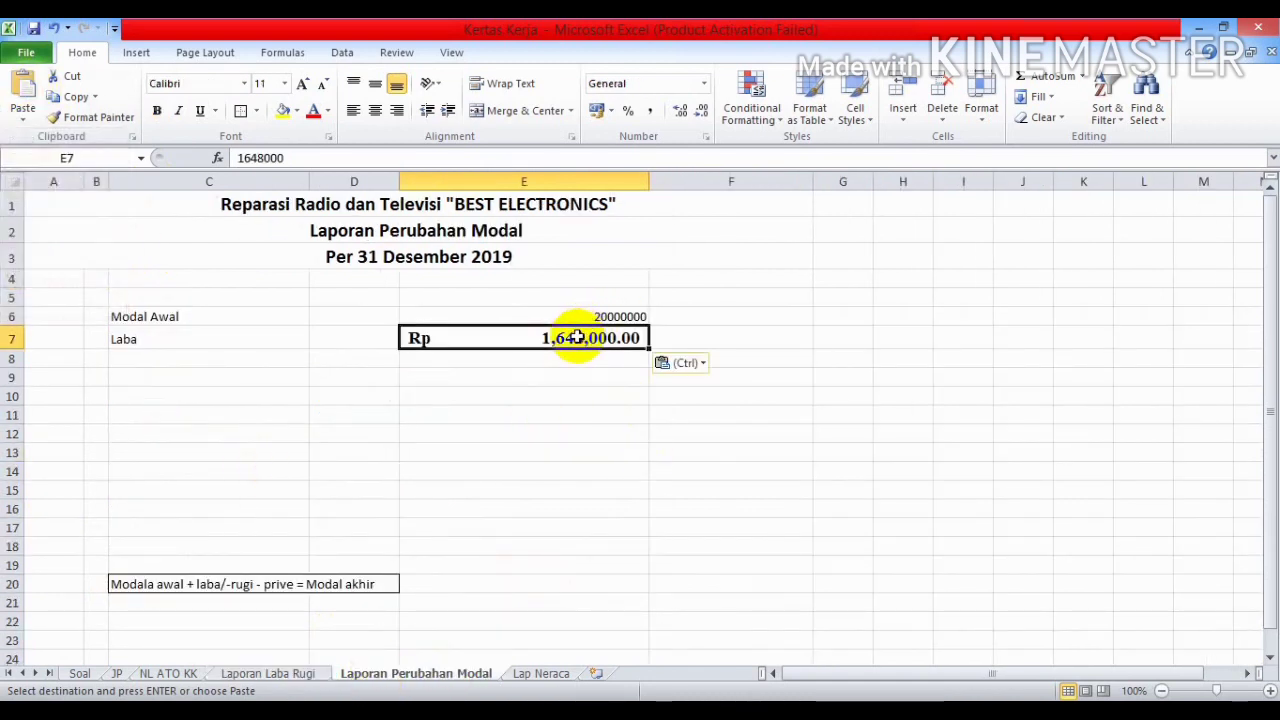
pyautogui.click(155, 108)
pyautogui.click(592, 392)
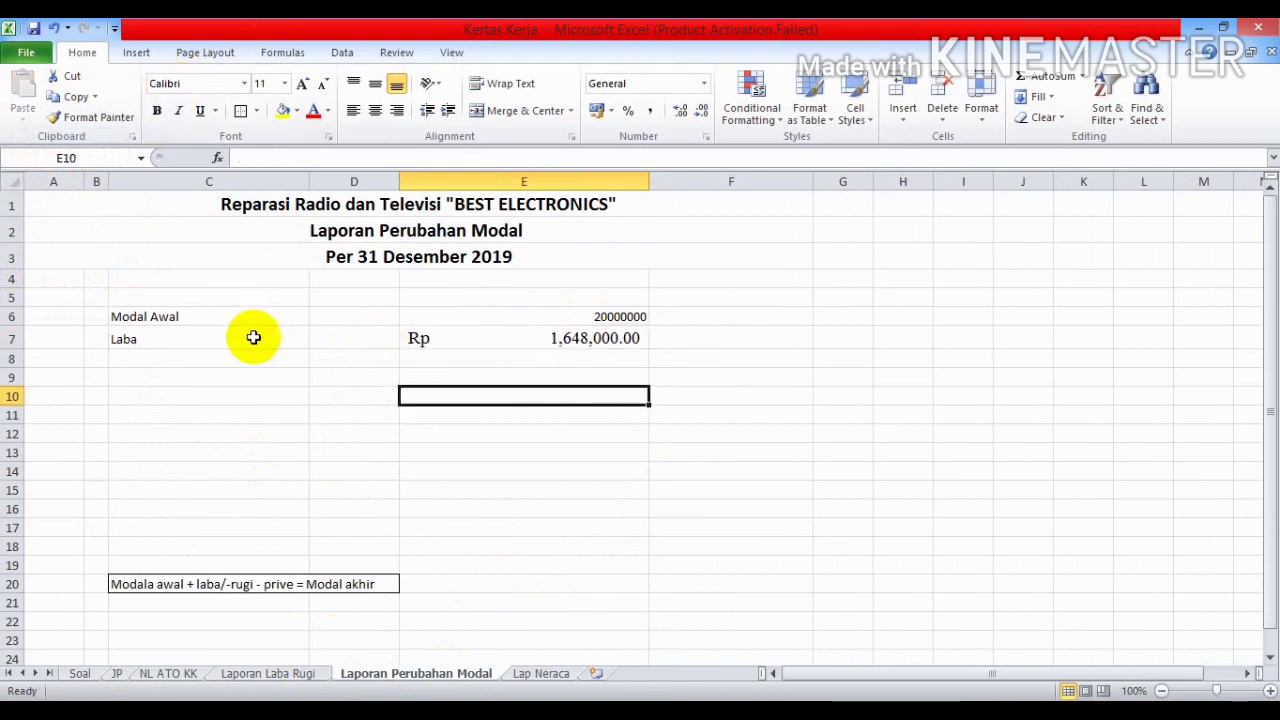
pyautogui.click(570, 338)
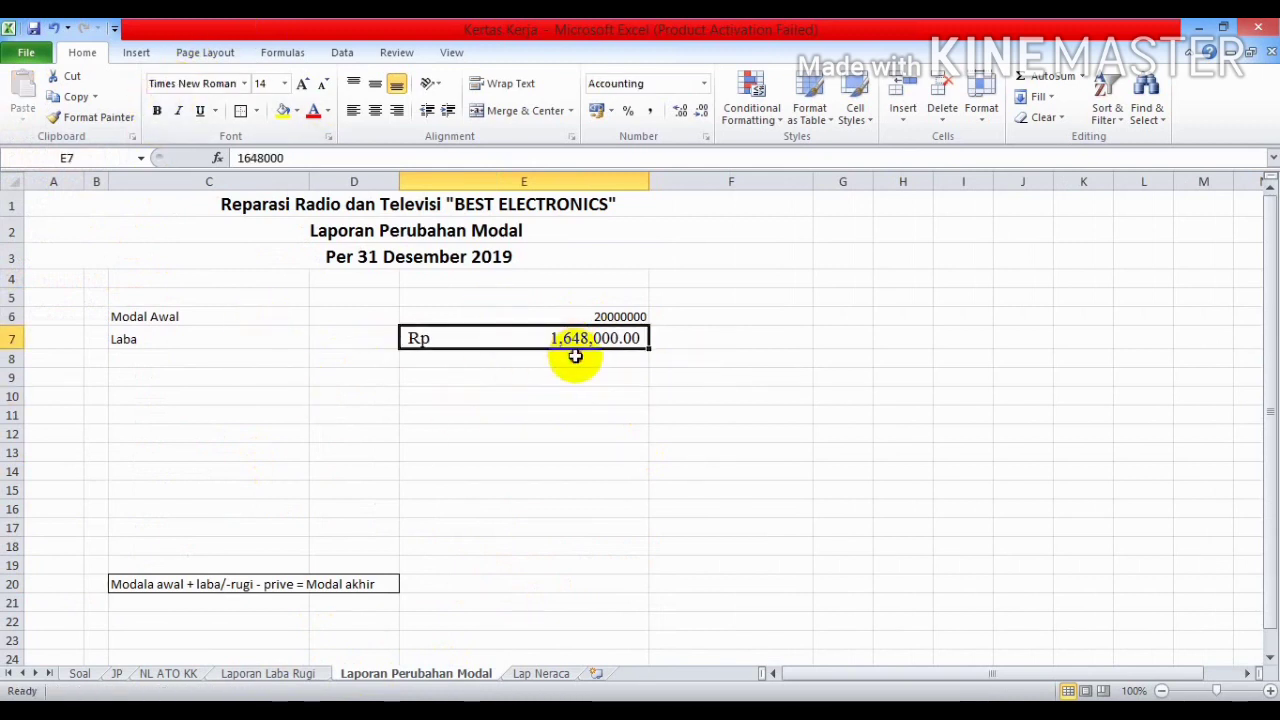
# Enter the formula =E6+E7 in E8 to add the profit to the opening capital.
pyautogui.click(576, 356)
pyautogui.write('=')
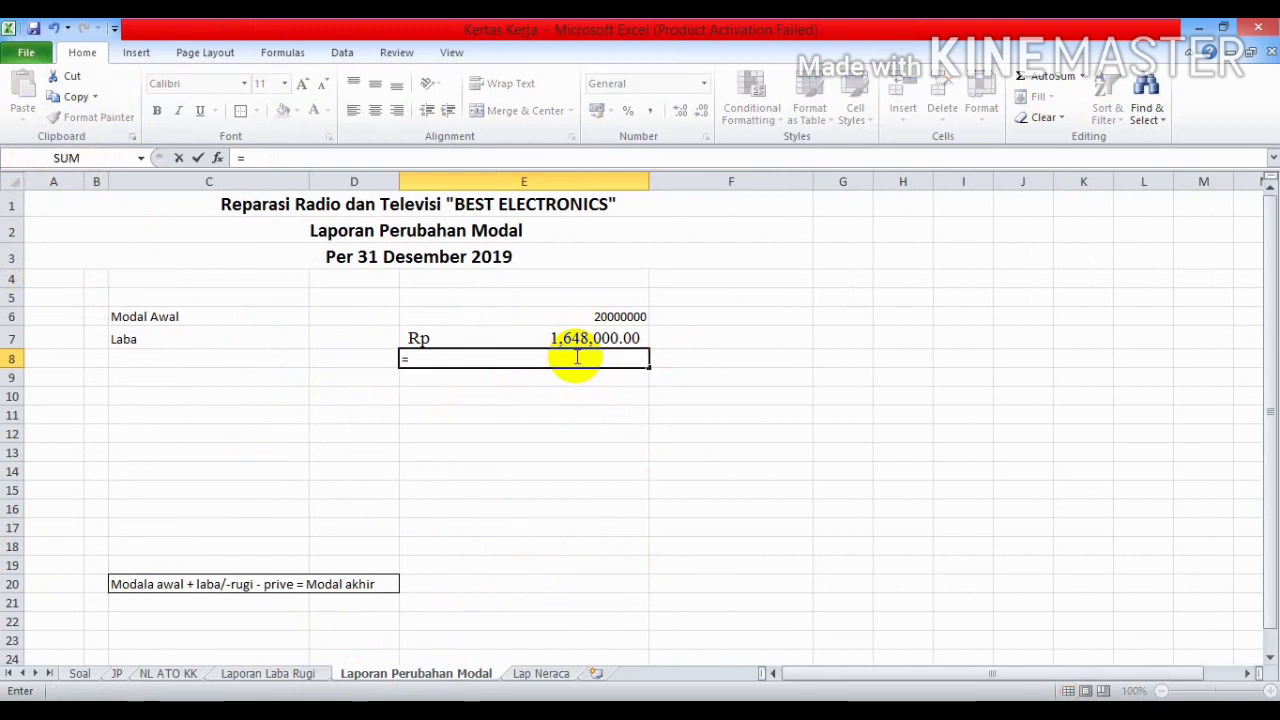
pyautogui.click(573, 311)
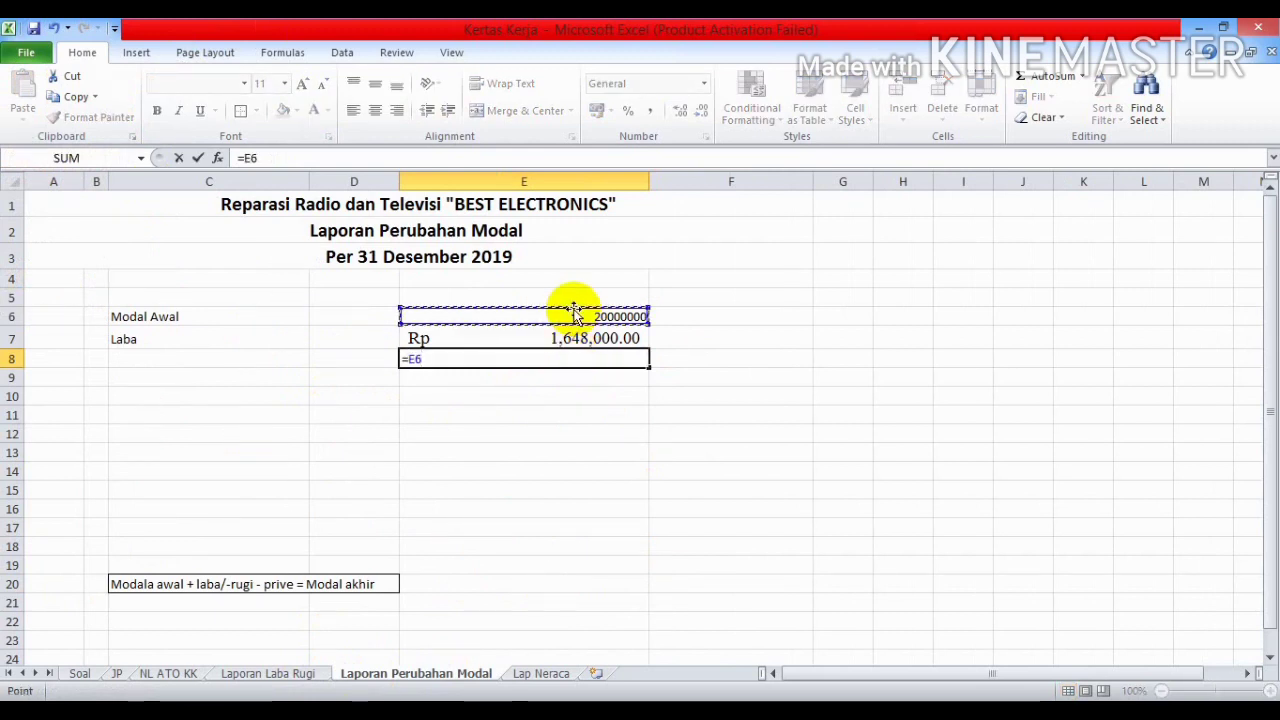
pyautogui.write('+')
pyautogui.click(573, 337)
pyautogui.press('Return')
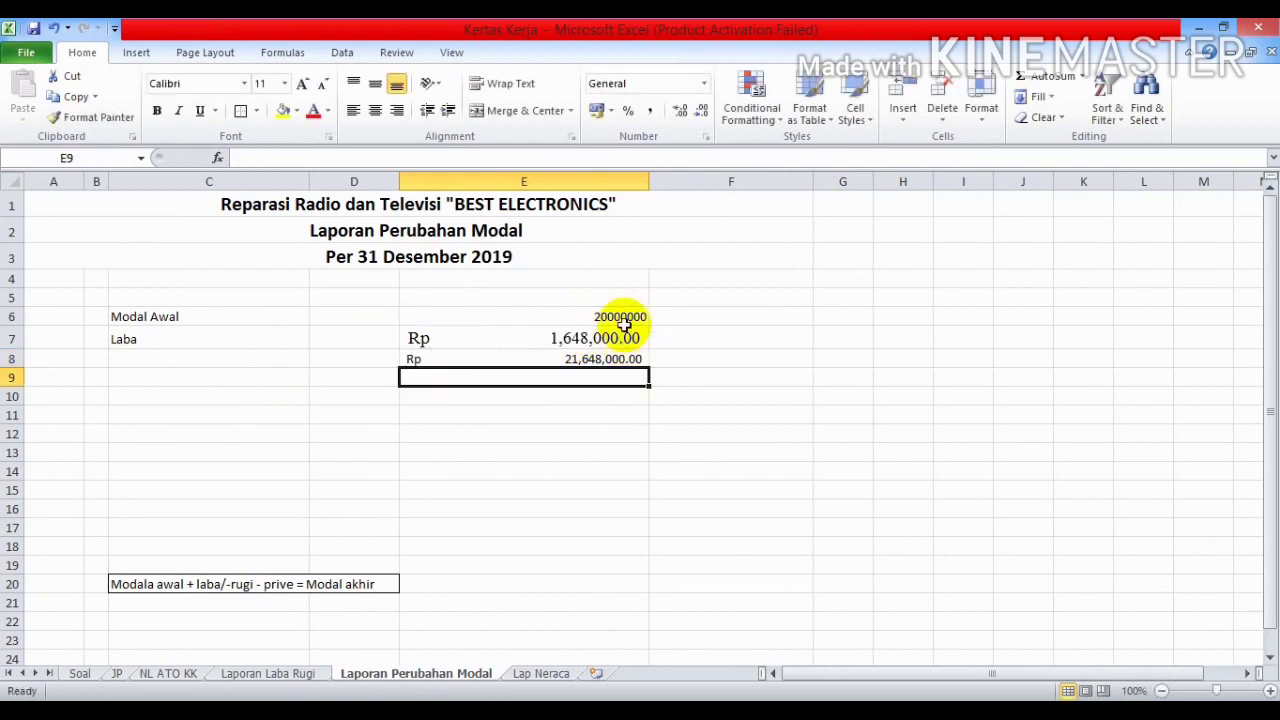
# Apply the Accounting number format to the opening capital amount in E6.
pyautogui.click(603, 316)
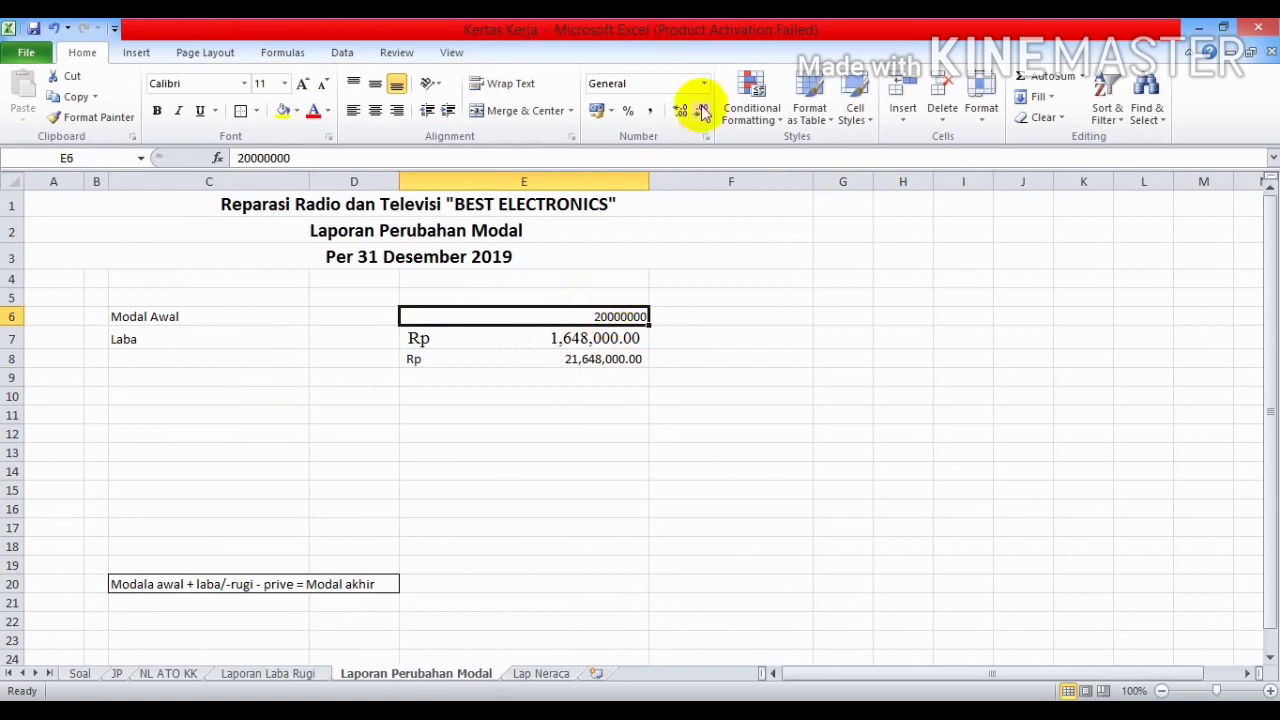
pyautogui.click(703, 84)
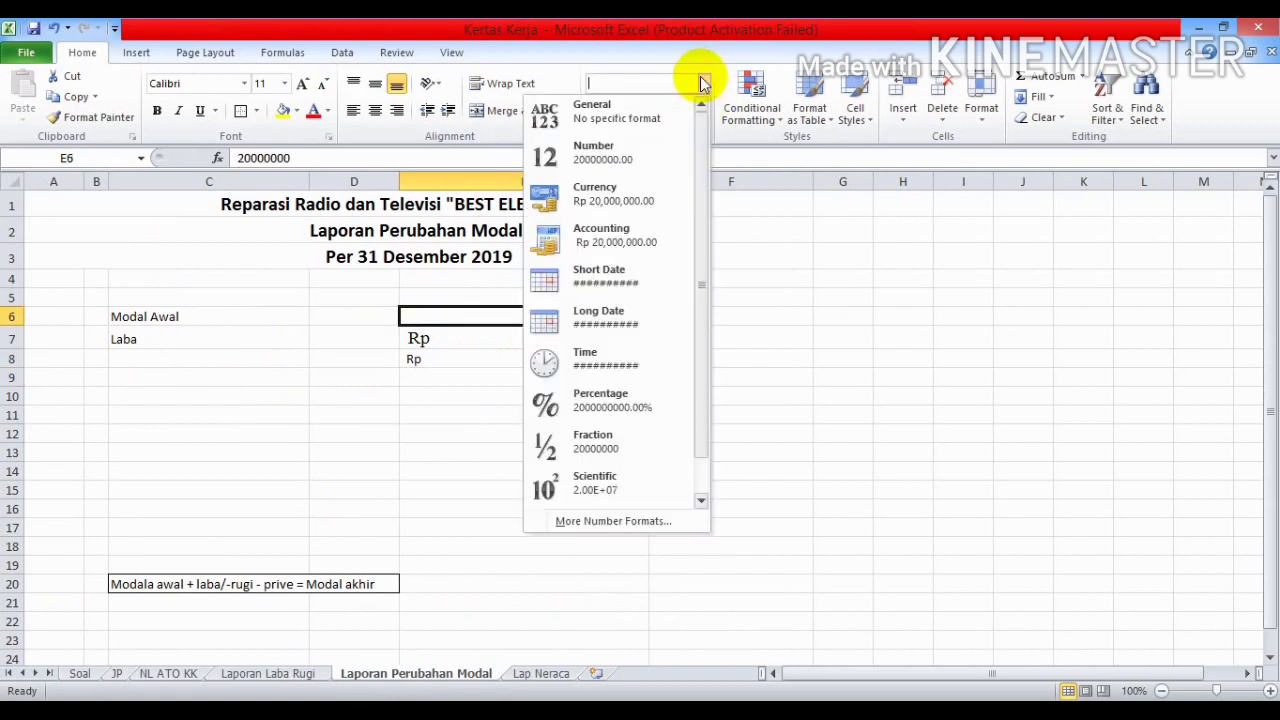
pyautogui.click(643, 229)
pyautogui.click(858, 478)
# Label C9 "Prive", look up the Prive amount on the NL ATO KK sheet, and enter 2600000 as a negative value in E9.
pyautogui.click(169, 376)
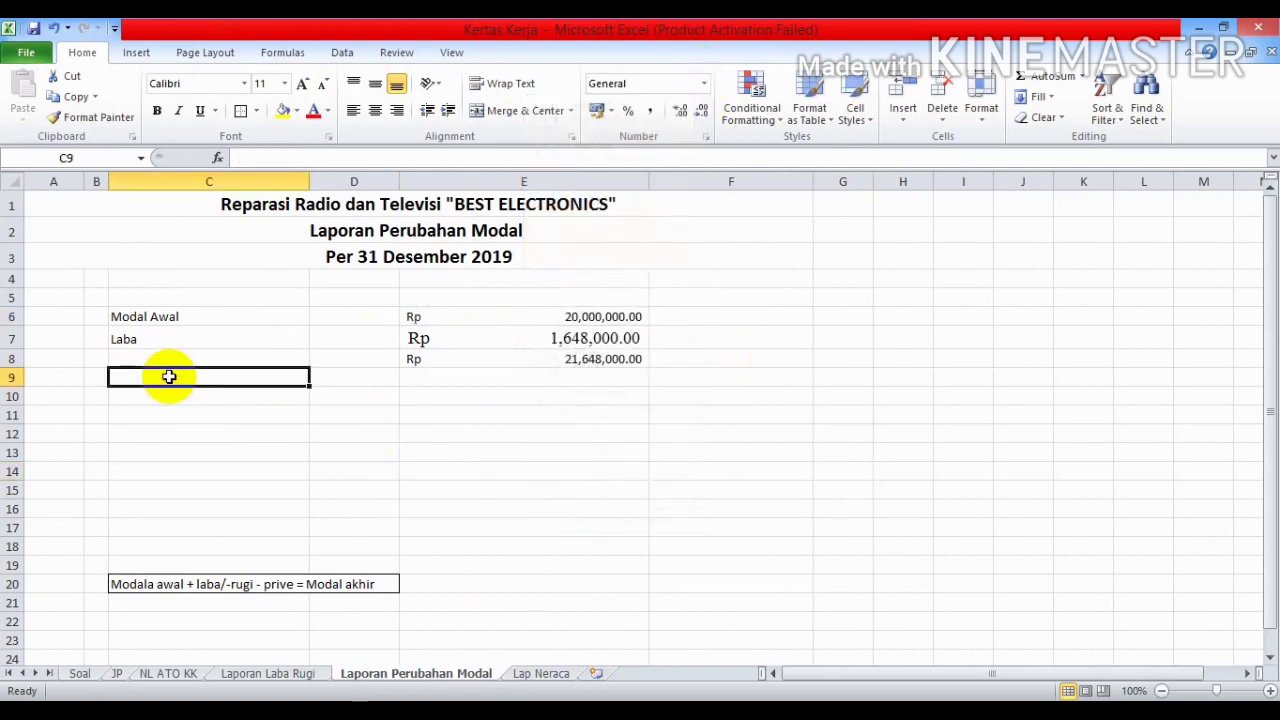
pyautogui.write('Prive')
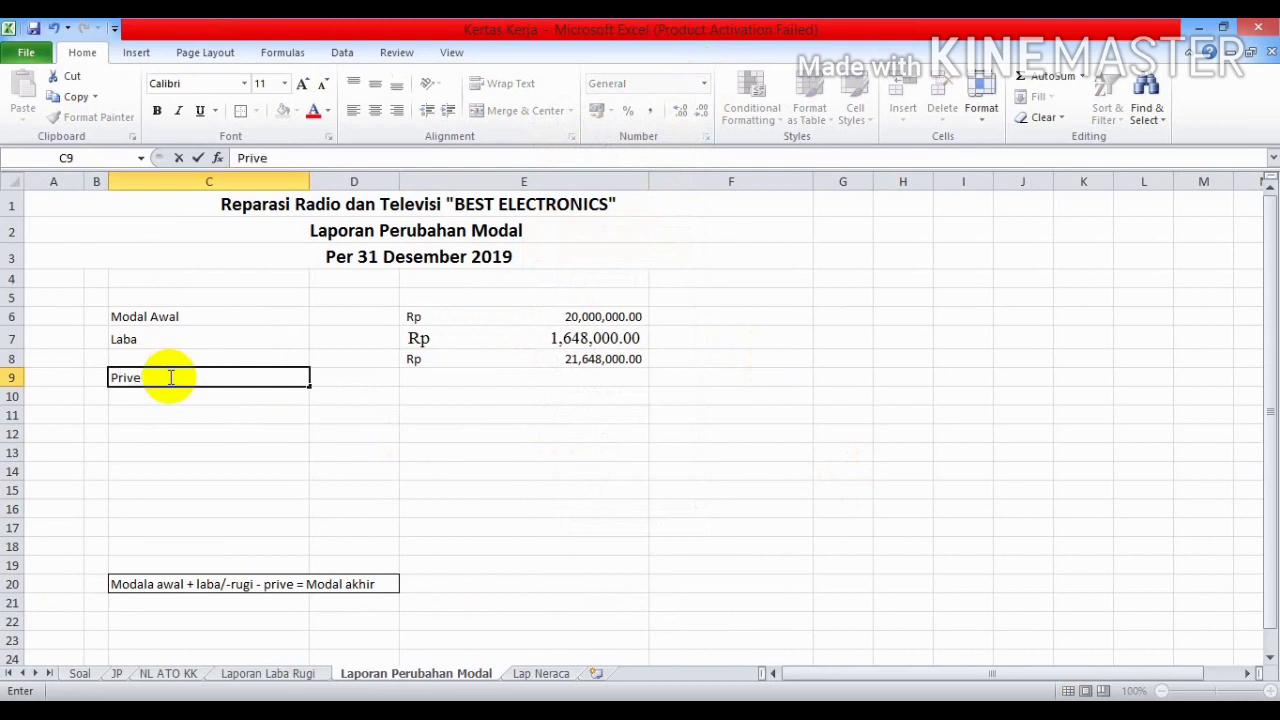
pyautogui.click(448, 380)
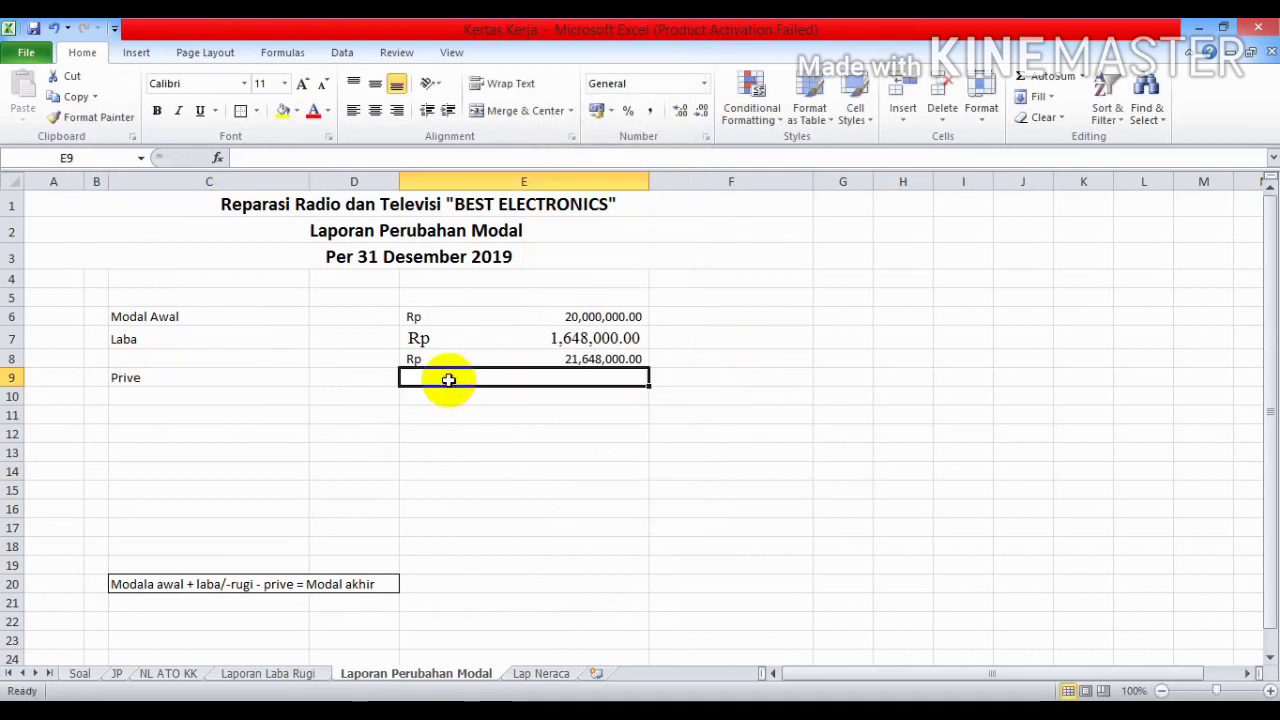
pyautogui.click(166, 677)
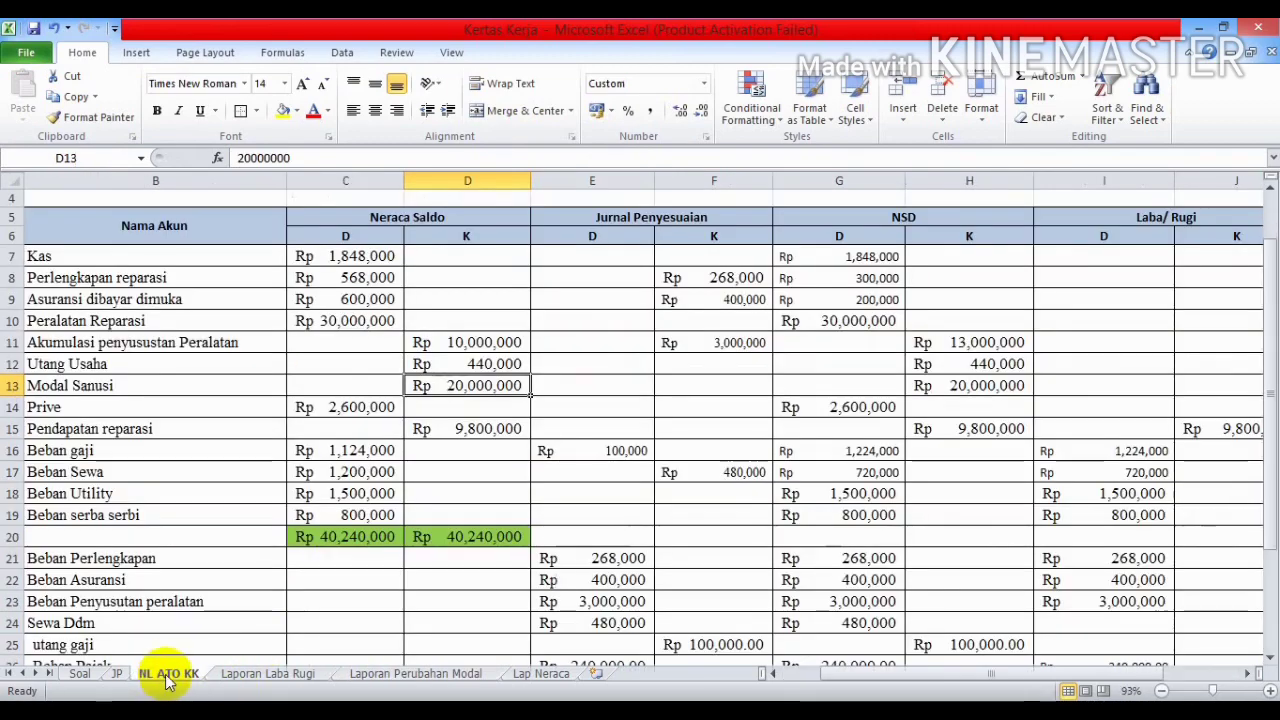
pyautogui.click(368, 409)
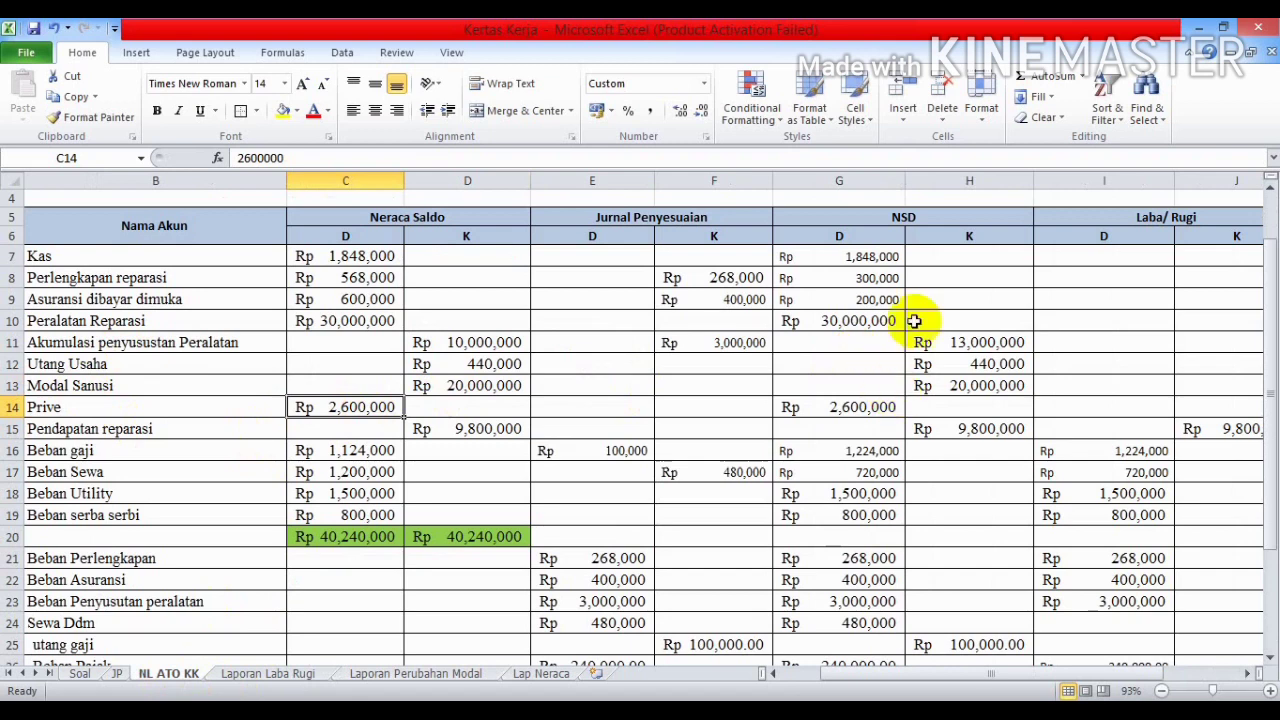
pyautogui.click(1248, 674)
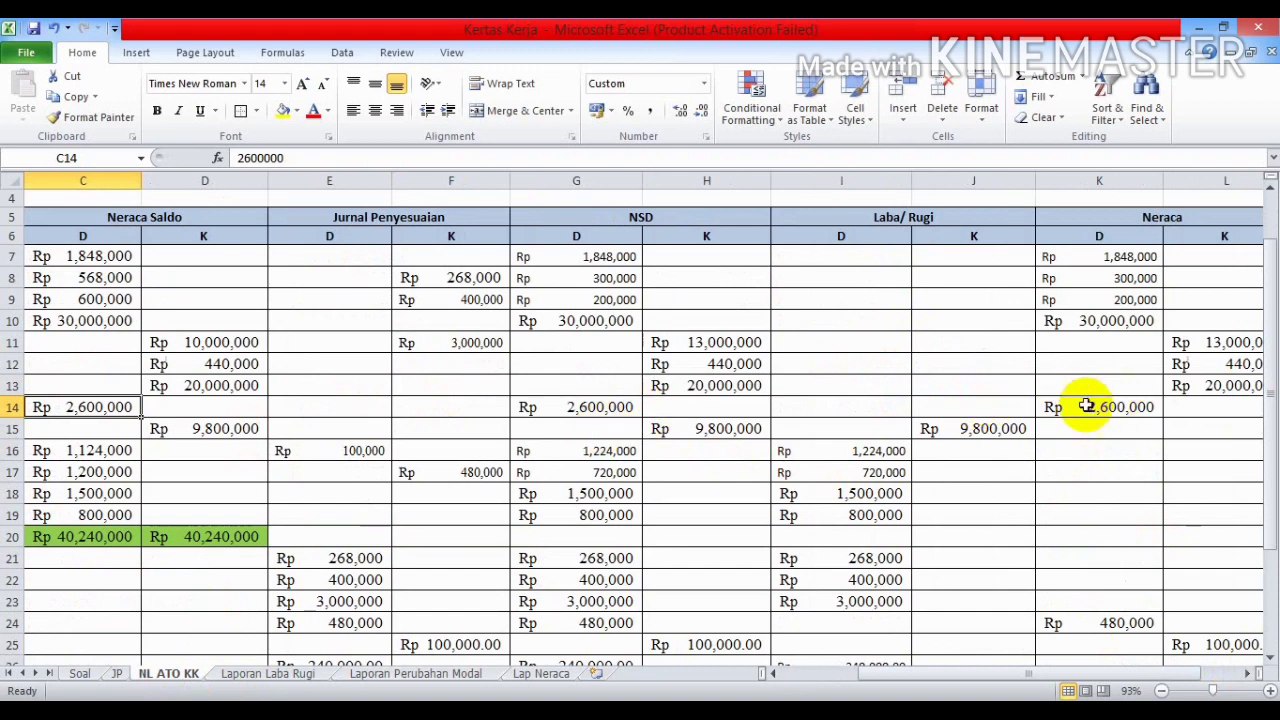
pyautogui.click(432, 672)
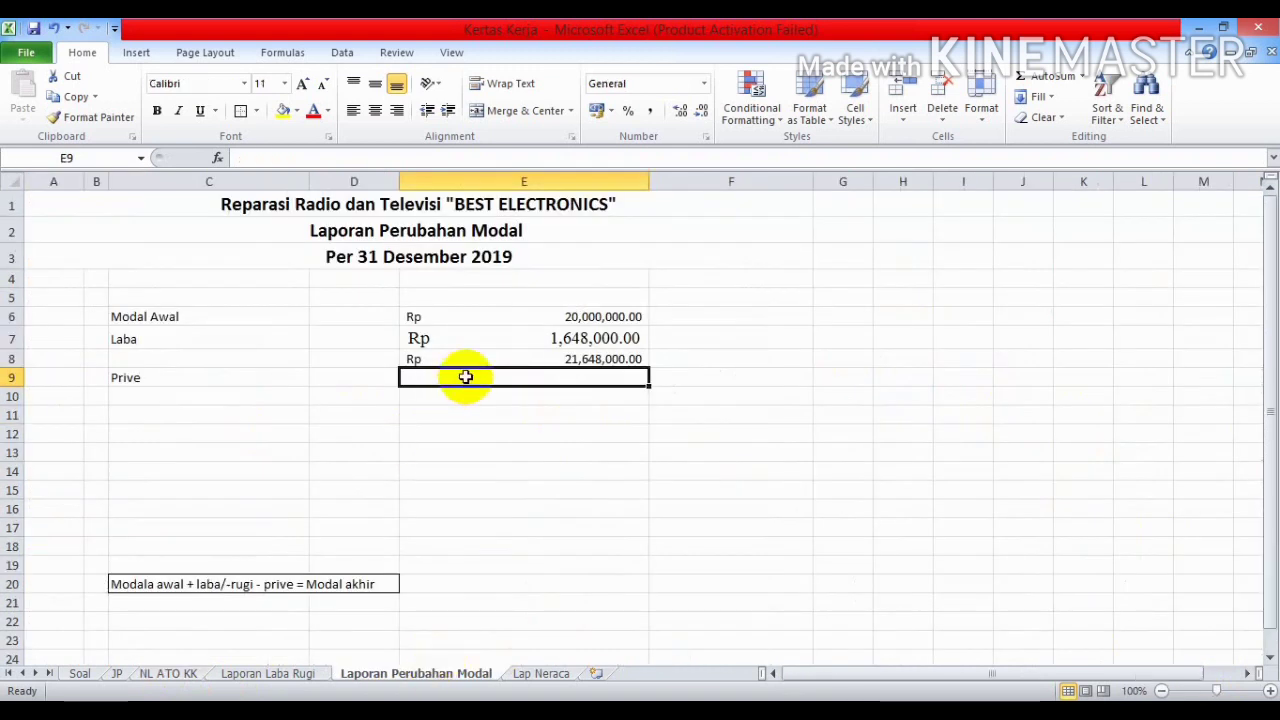
pyautogui.write('(2600000')
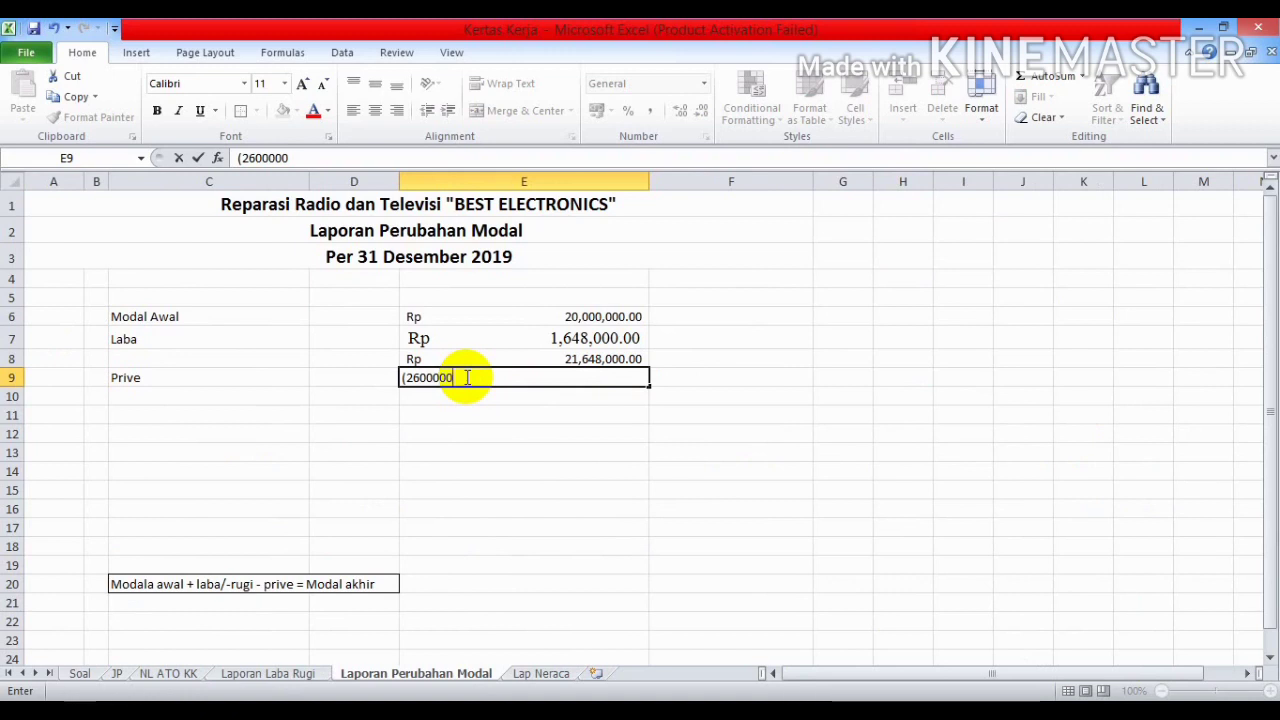
pyautogui.press('Return')
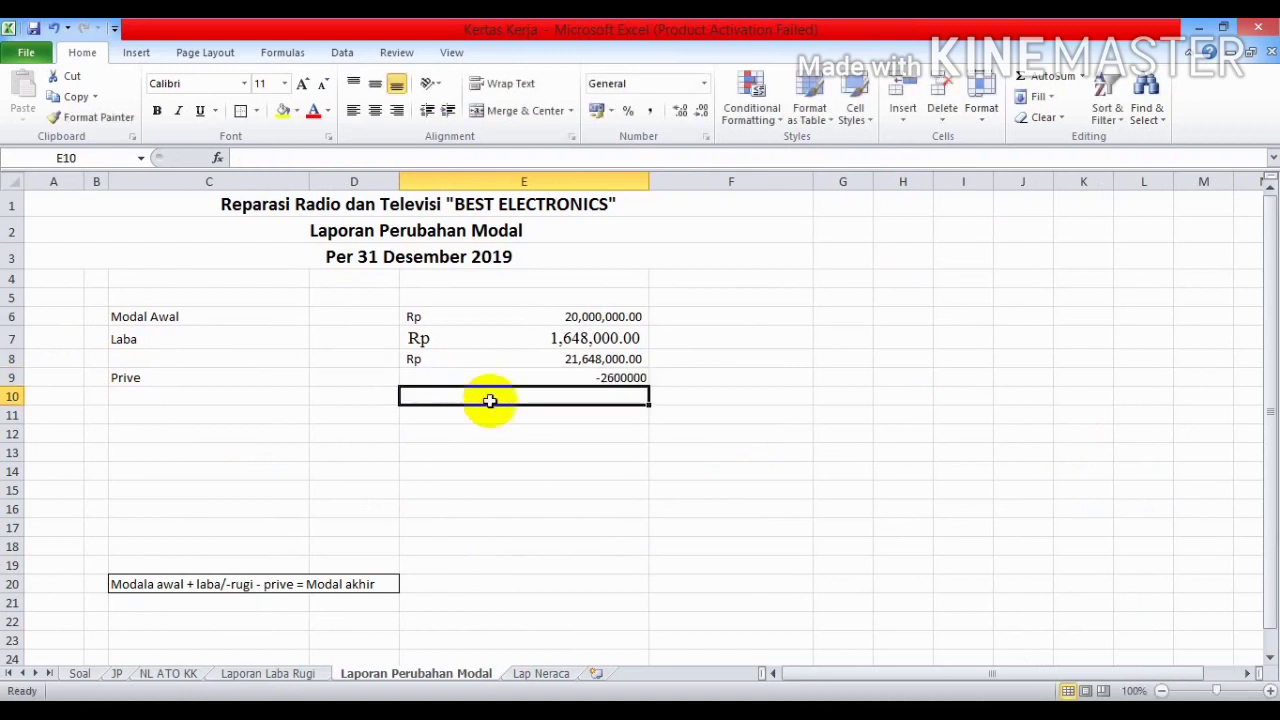
# Enter the formula =sum(E8:E9) in E10 to calculate the closing capital.
pyautogui.write('=')
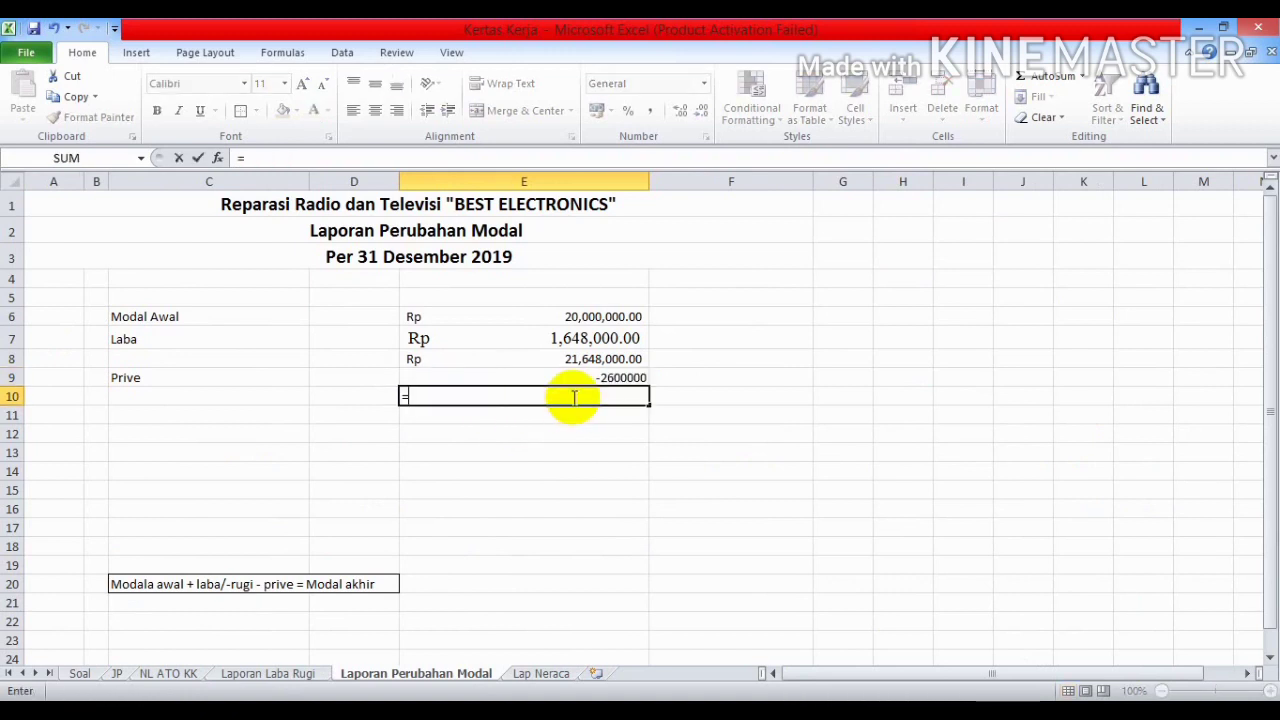
pyautogui.click(585, 360)
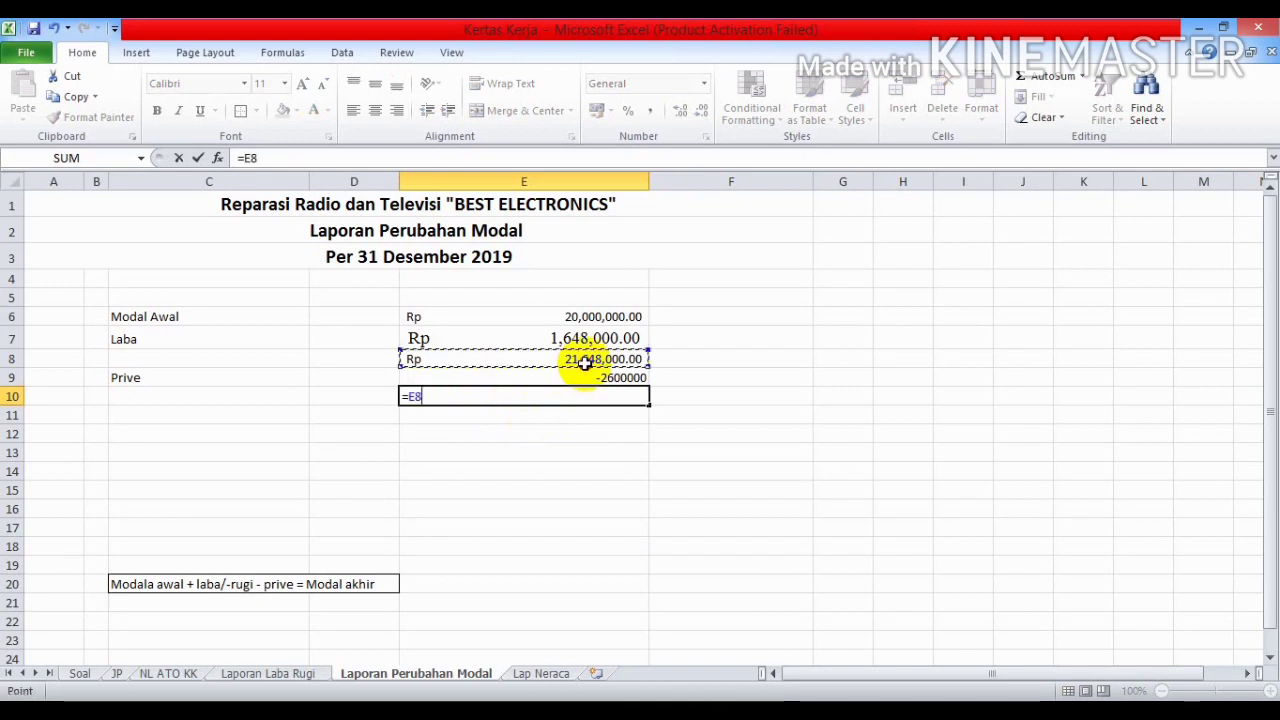
pyautogui.press('BackSpace')
pyautogui.press('BackSpace')
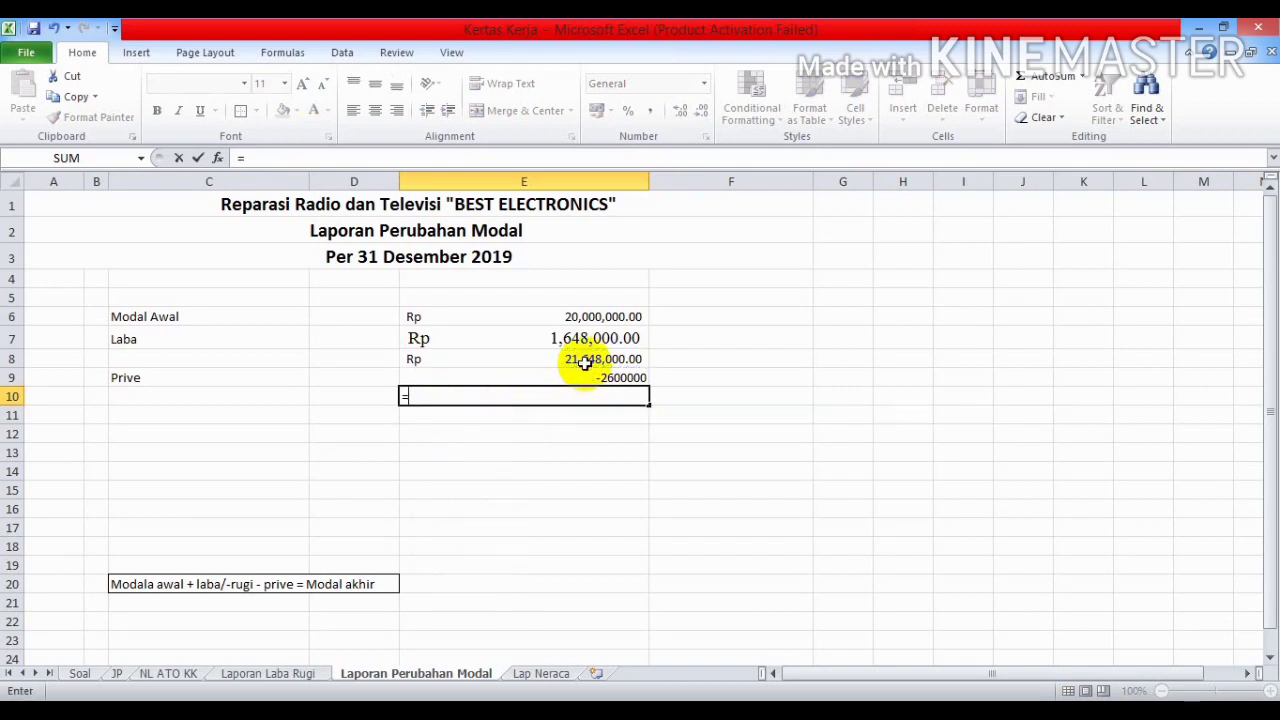
pyautogui.write('sum')
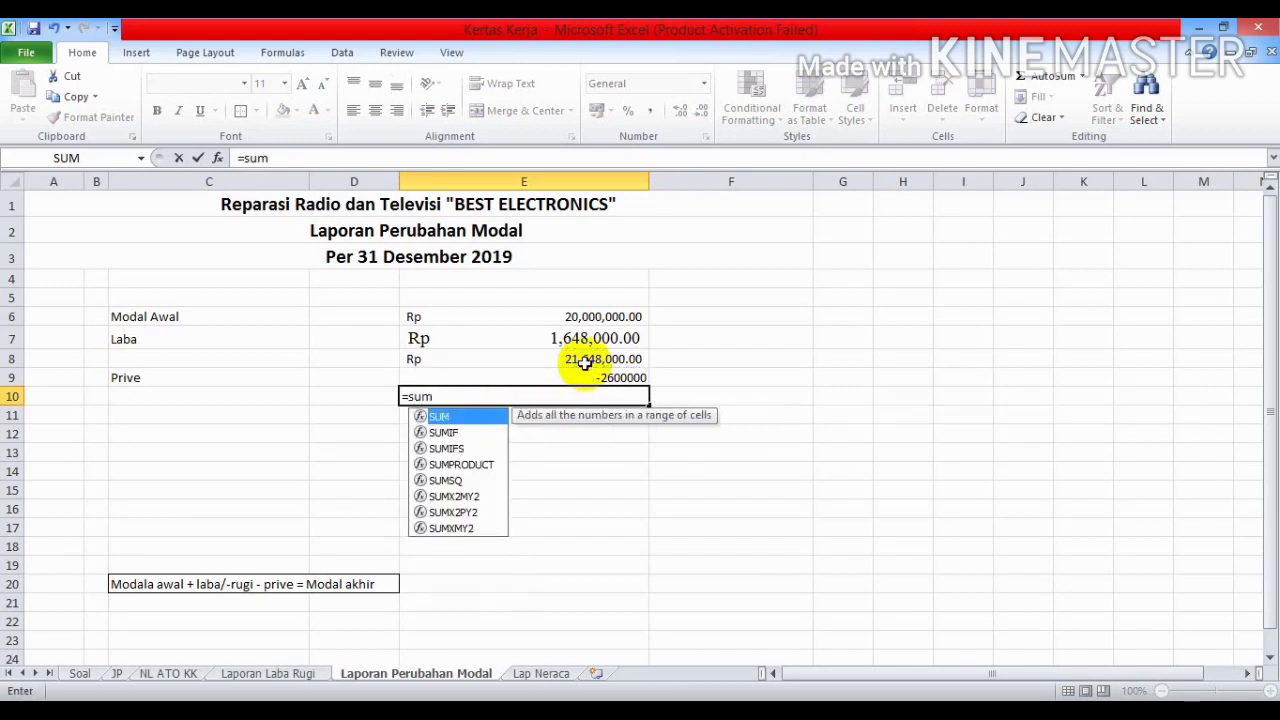
pyautogui.write('(')
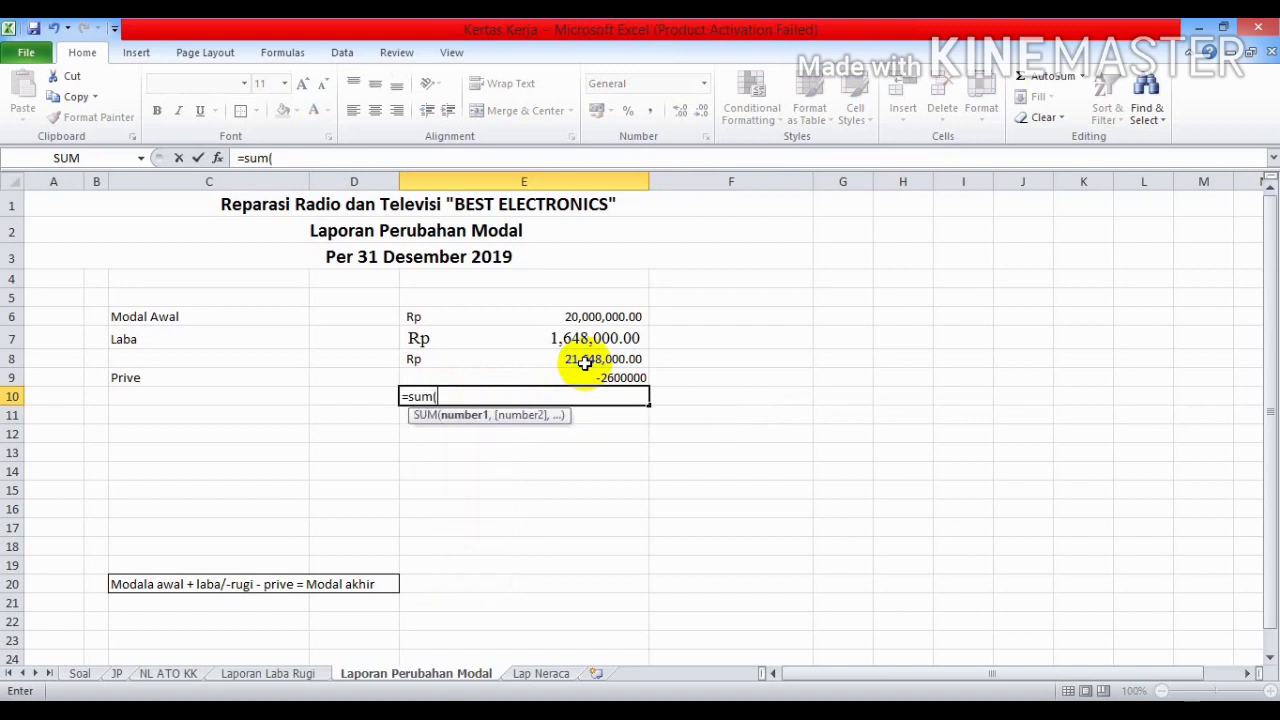
pyautogui.click(587, 362)
pyautogui.moveTo(588, 362); pyautogui.dragTo(580, 386)
pyautogui.write(')')
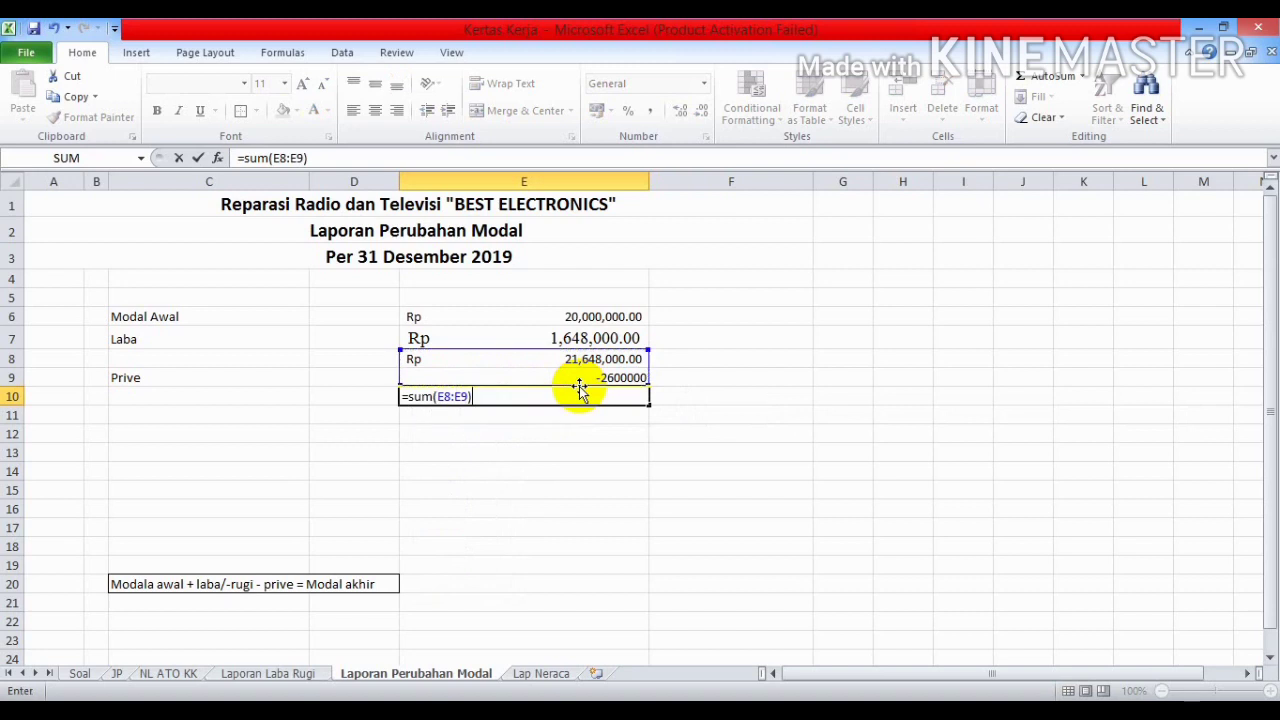
pyautogui.press('Return')
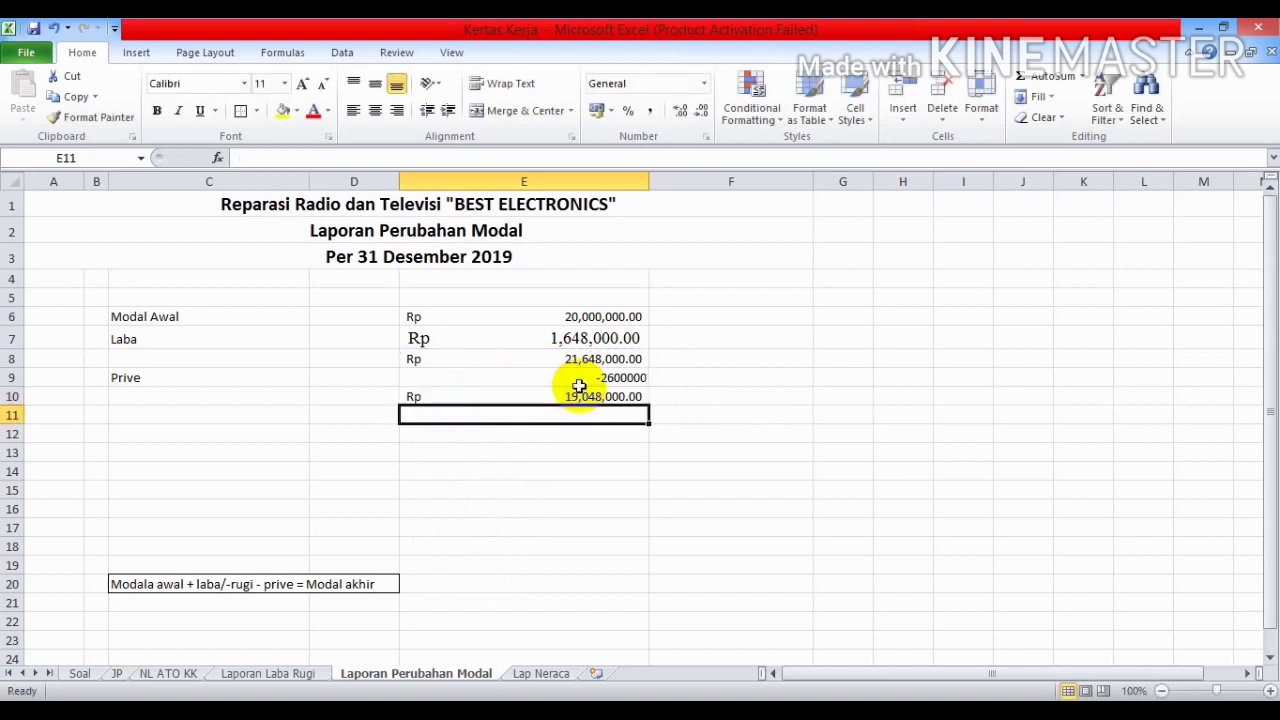
# Enter the label "Modal Akhir" in C10 beside the closing capital amount.
pyautogui.click(186, 392)
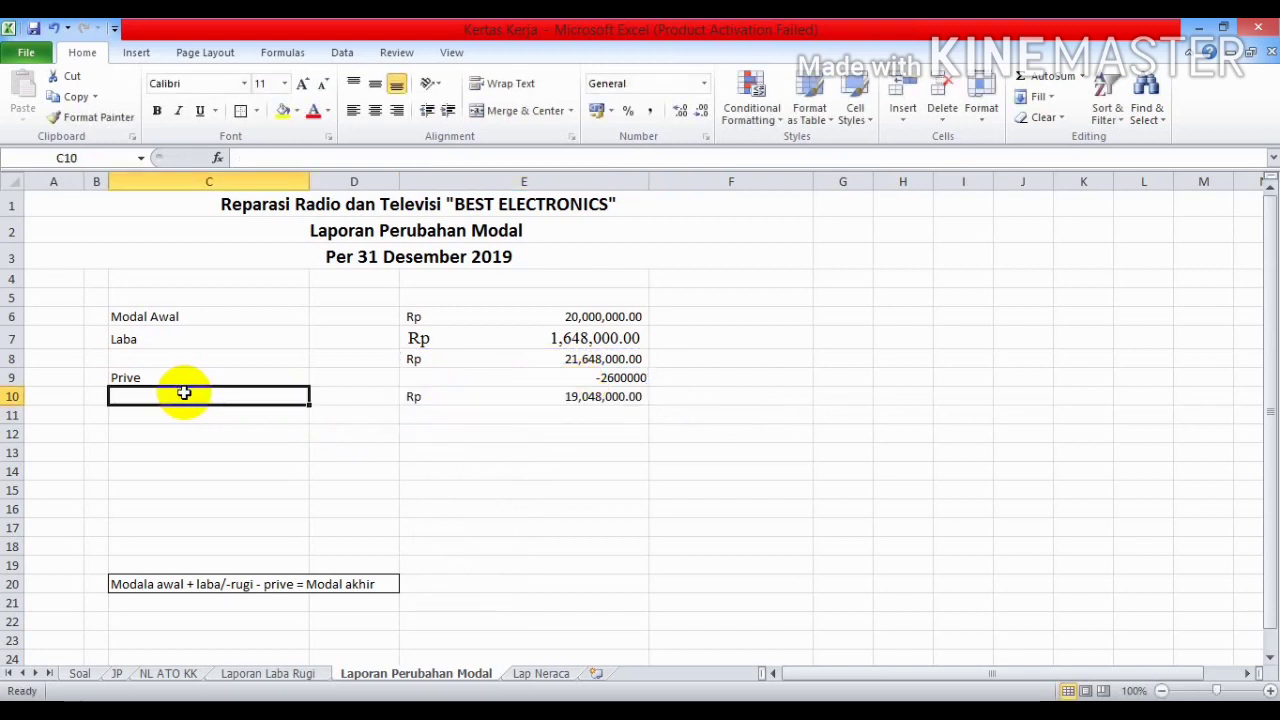
pyautogui.write('Mo')
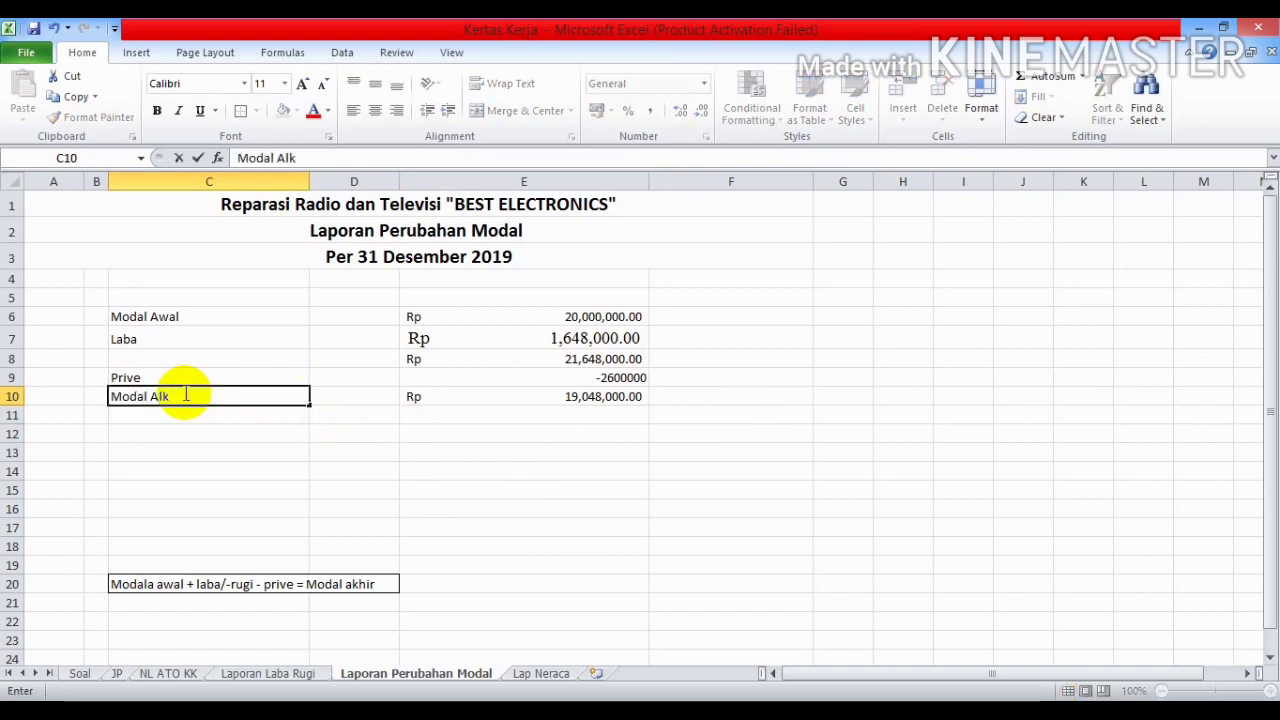
pyautogui.write('dal Akhir')
pyautogui.click(366, 528)
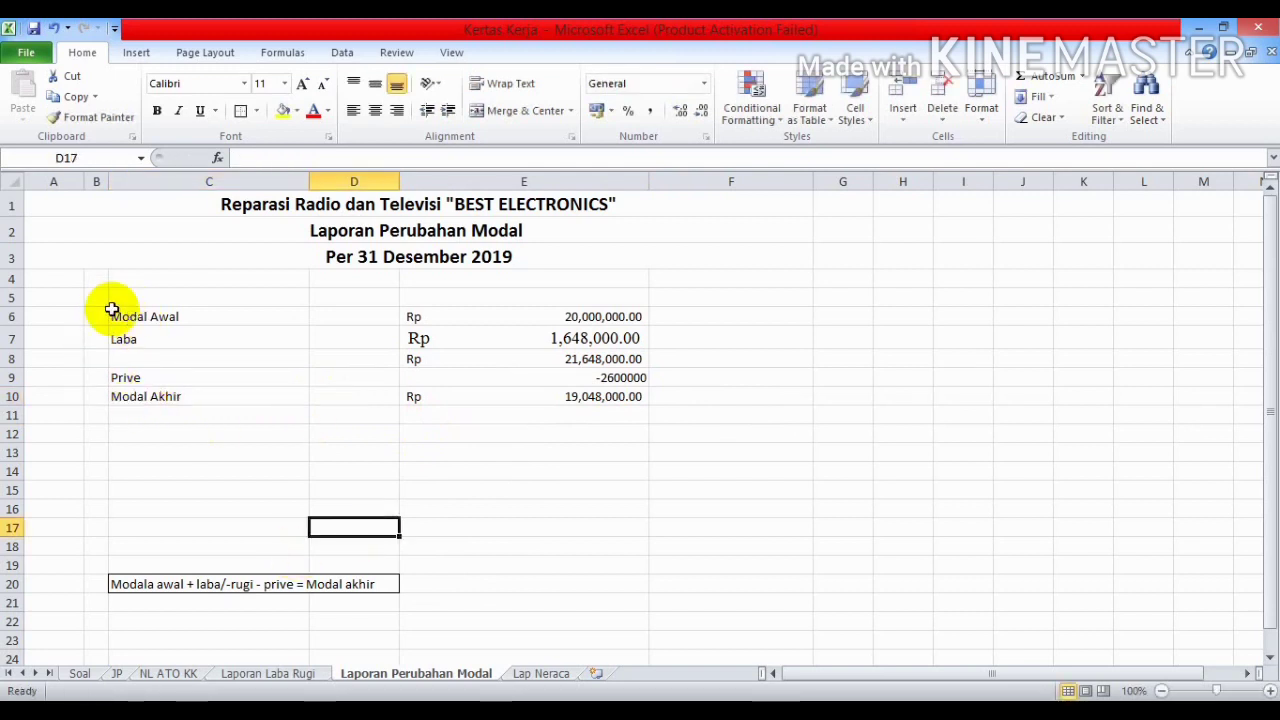
# Set the font size of the capital statement range C6:E10 to 16.
pyautogui.moveTo(112, 310); pyautogui.dragTo(580, 396)
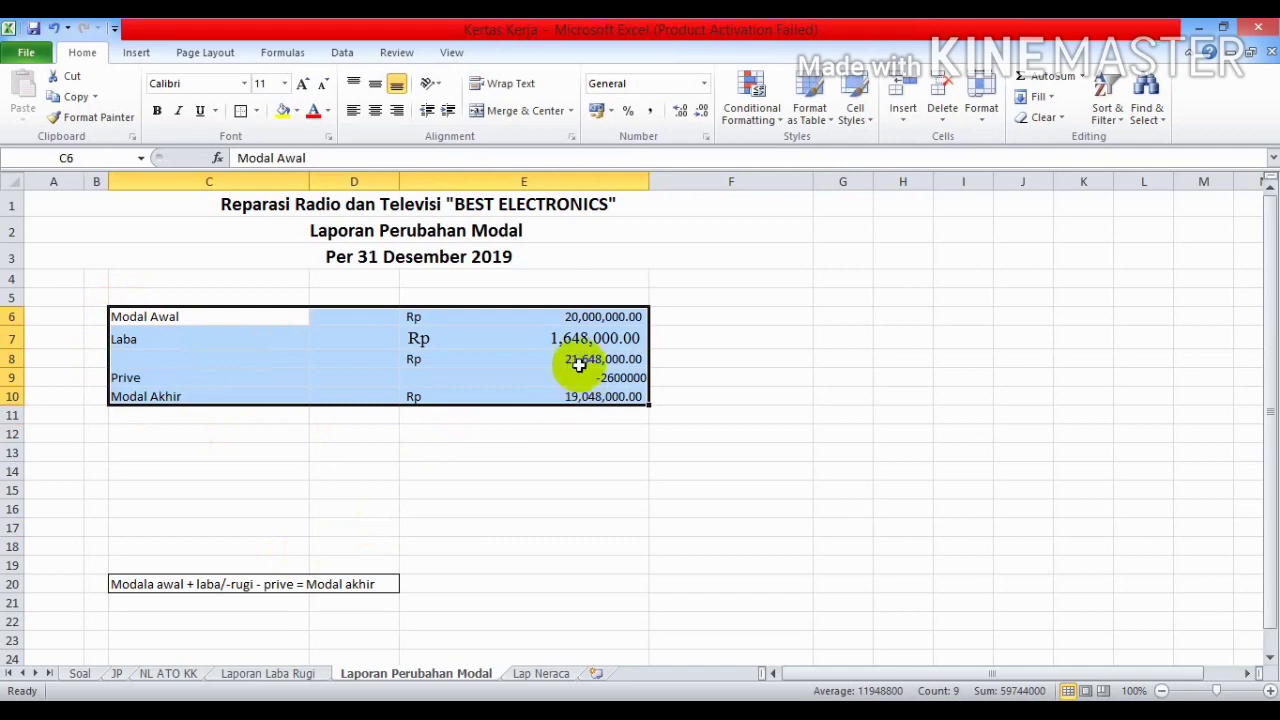
pyautogui.click(246, 84)
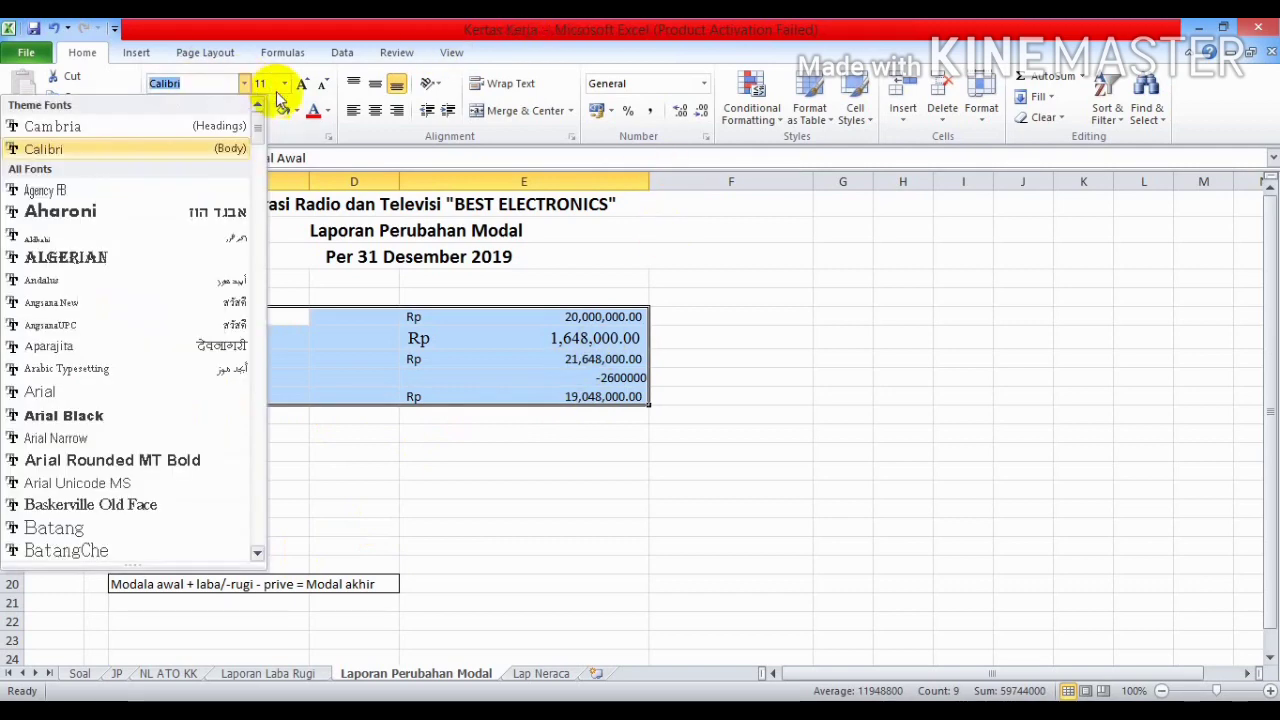
pyautogui.click(285, 84)
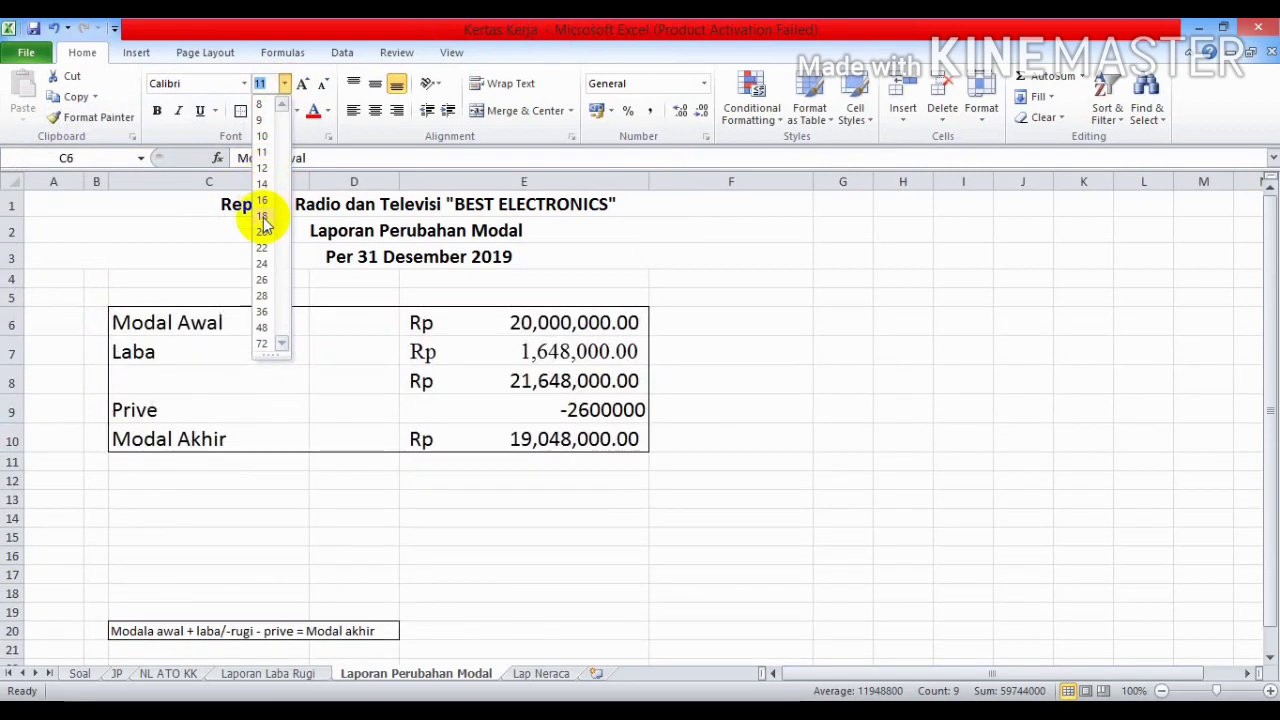
pyautogui.click(262, 201)
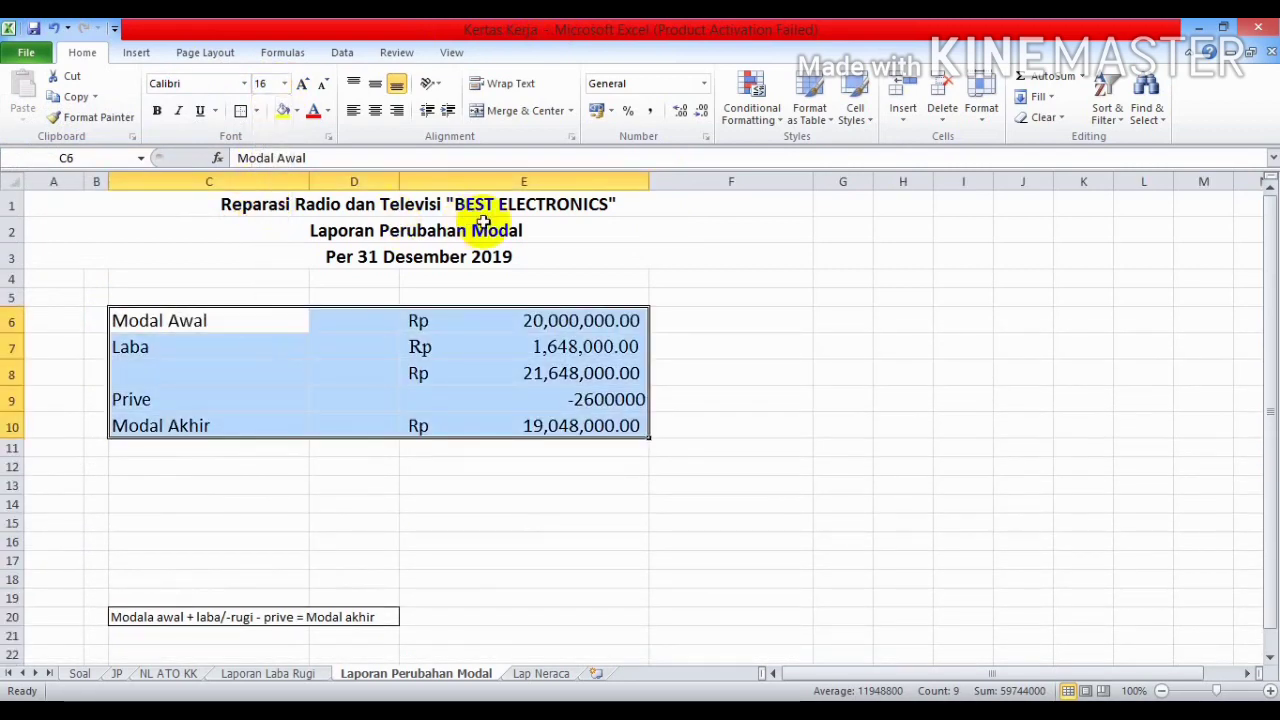
# Add bottom borders to the amounts in E7 and E9, and make the closing capital in E10 bold.
pyautogui.click(571, 346)
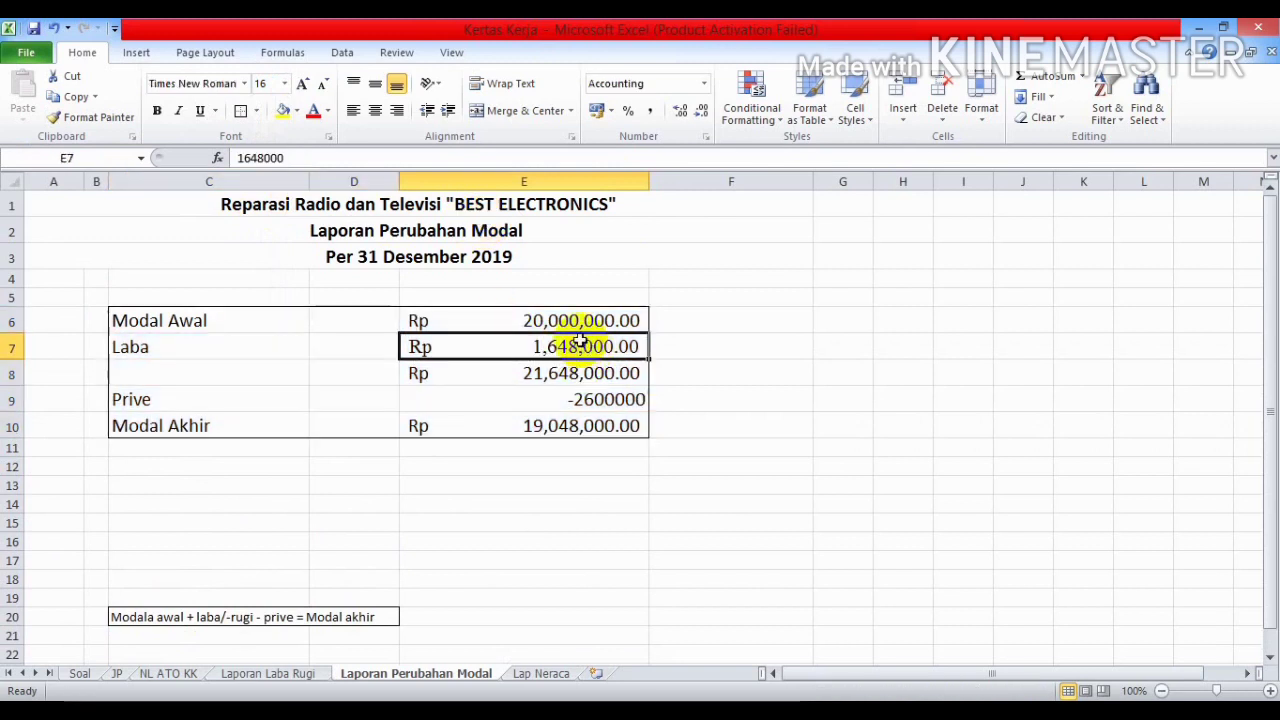
pyautogui.click(255, 112)
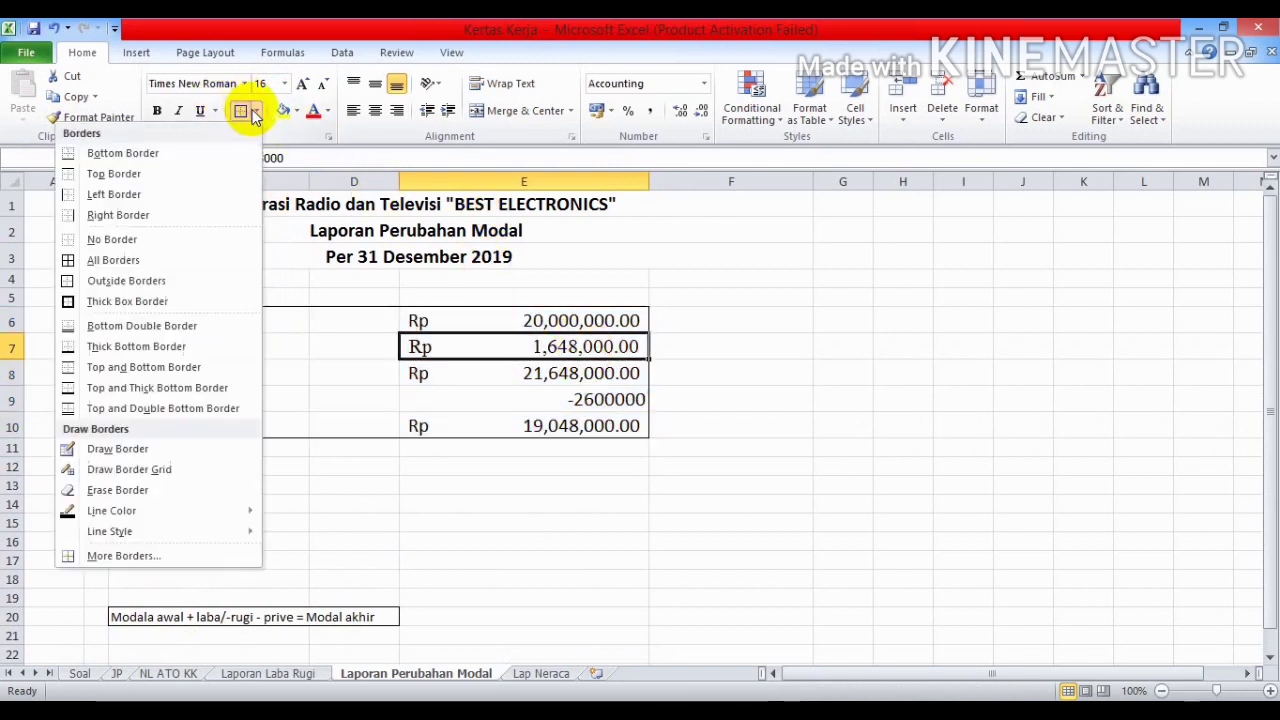
pyautogui.click(118, 152)
pyautogui.click(586, 416)
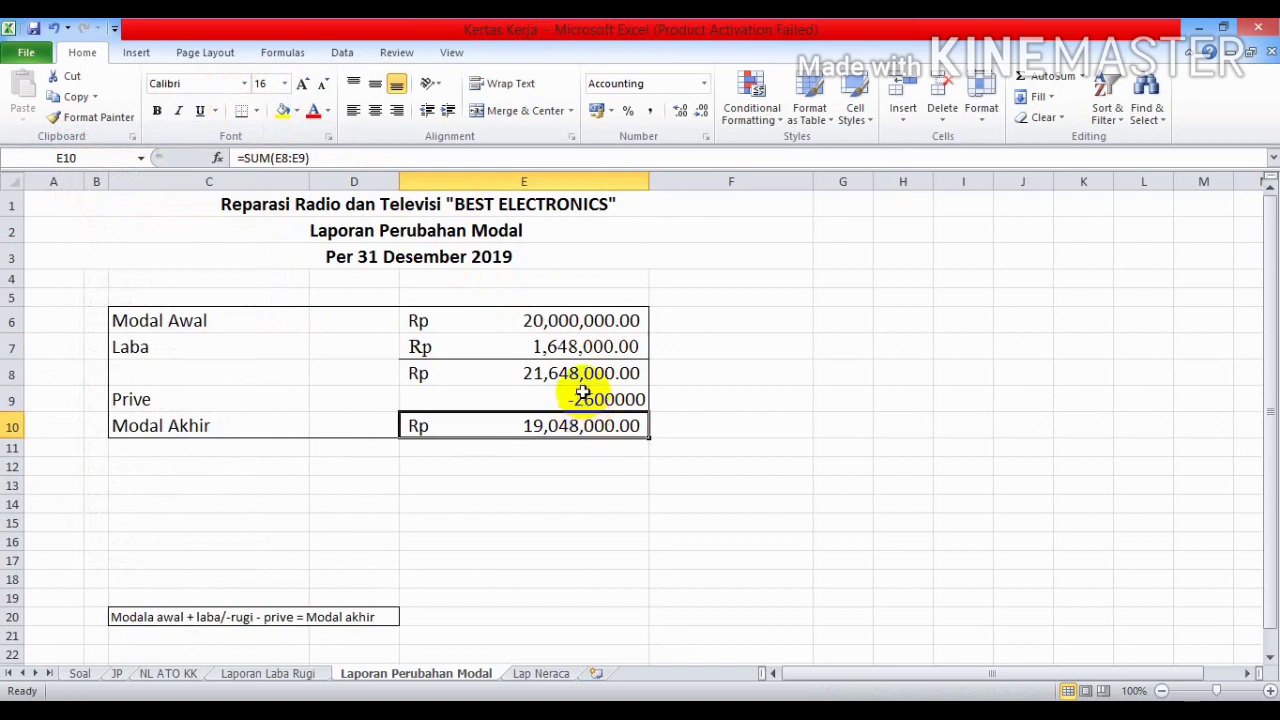
pyautogui.click(586, 393)
pyautogui.click(245, 114)
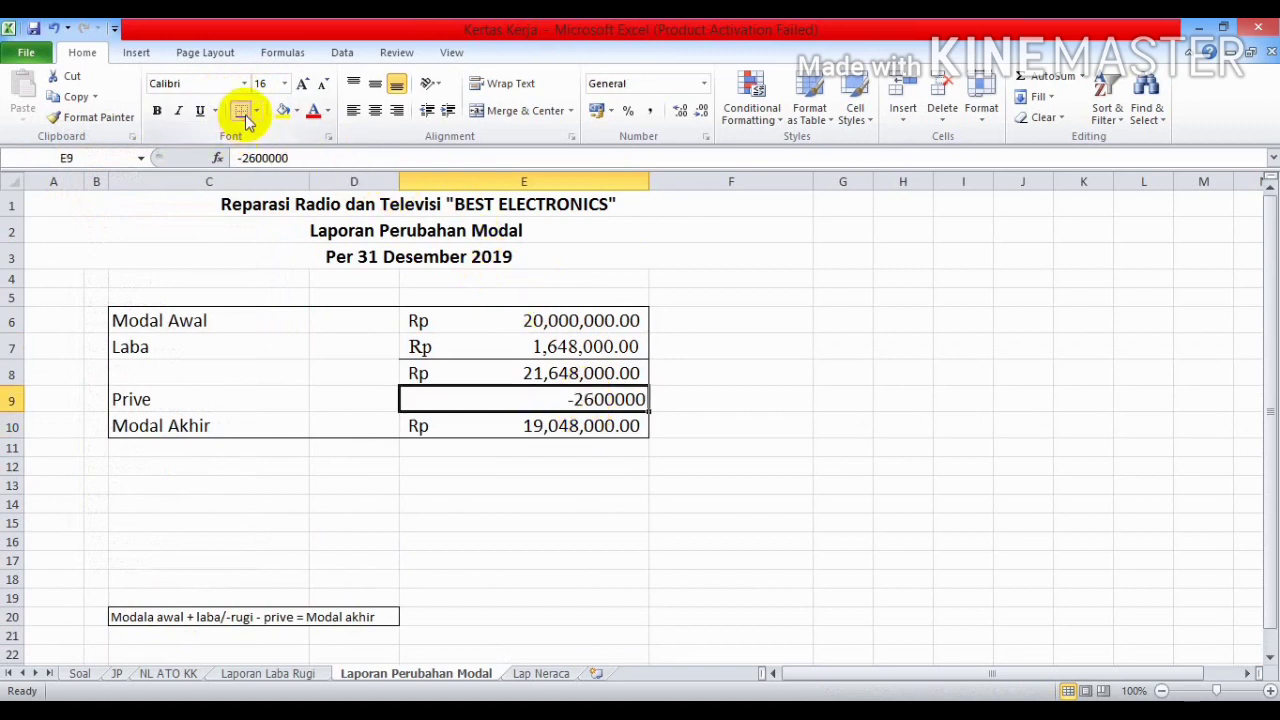
pyautogui.click(843, 340)
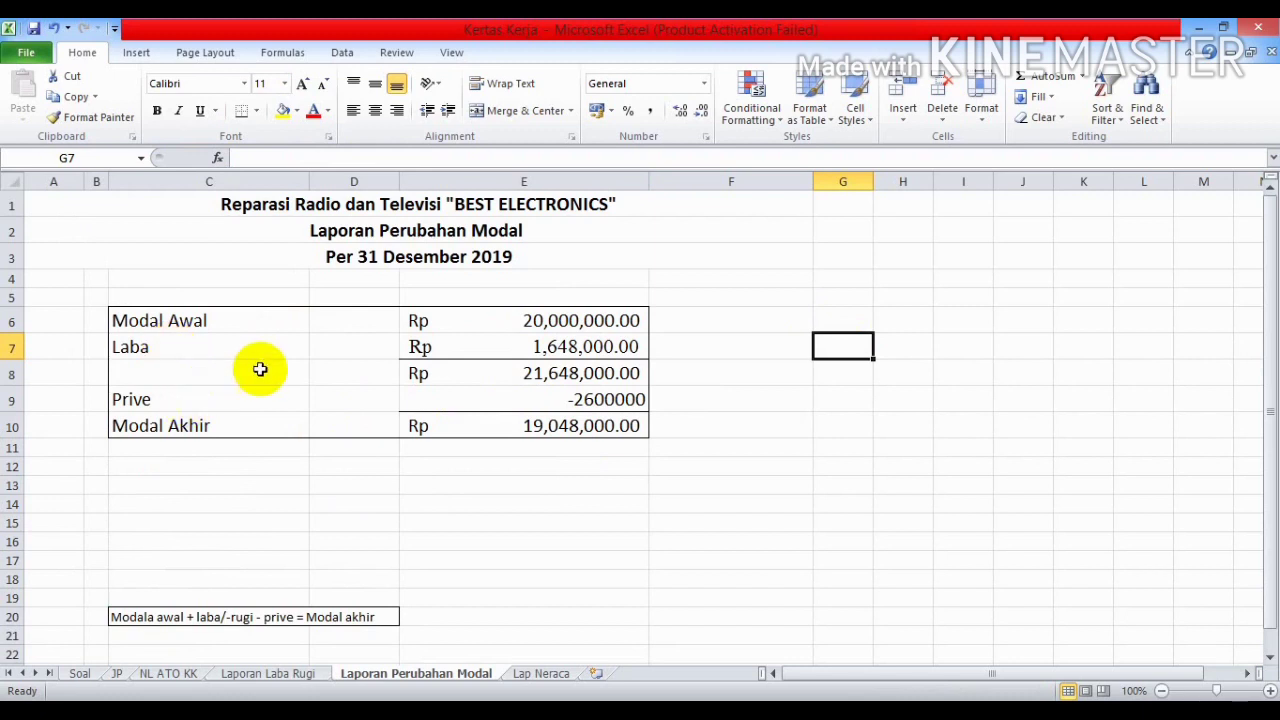
pyautogui.click(543, 426)
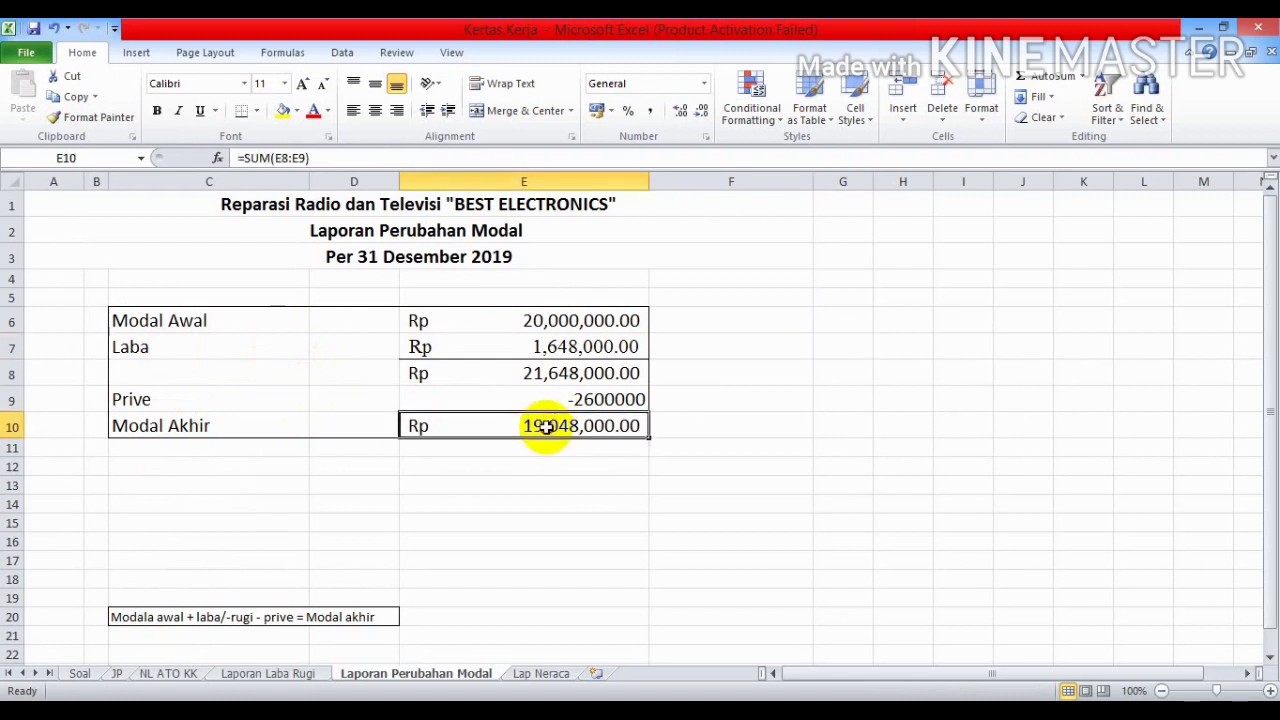
pyautogui.click(157, 111)
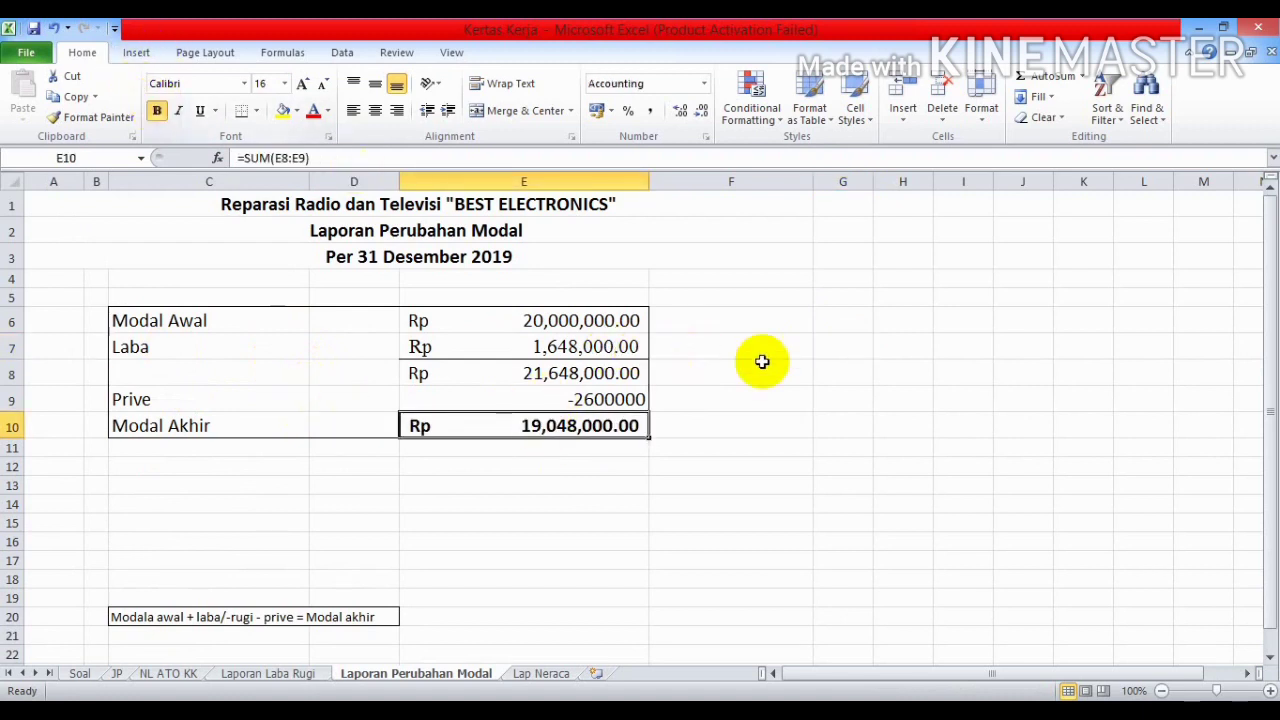
# Copy the three title rows of Laporan Perubahan Modal to A1 of the Lap Neraca sheet, keeping the source column widths.
pyautogui.click(540, 675)
pyautogui.click(432, 676)
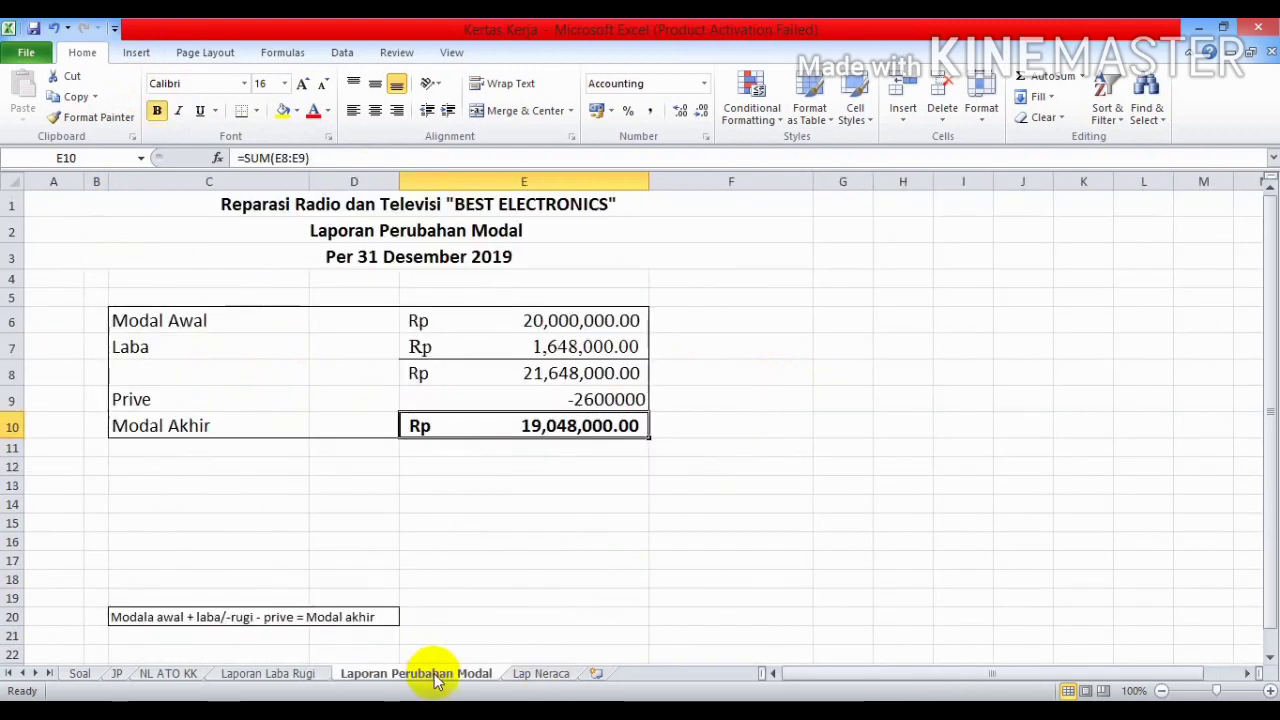
pyautogui.moveTo(234, 206); pyautogui.dragTo(234, 255)
pyautogui.hotkey('ctrl', 'c')
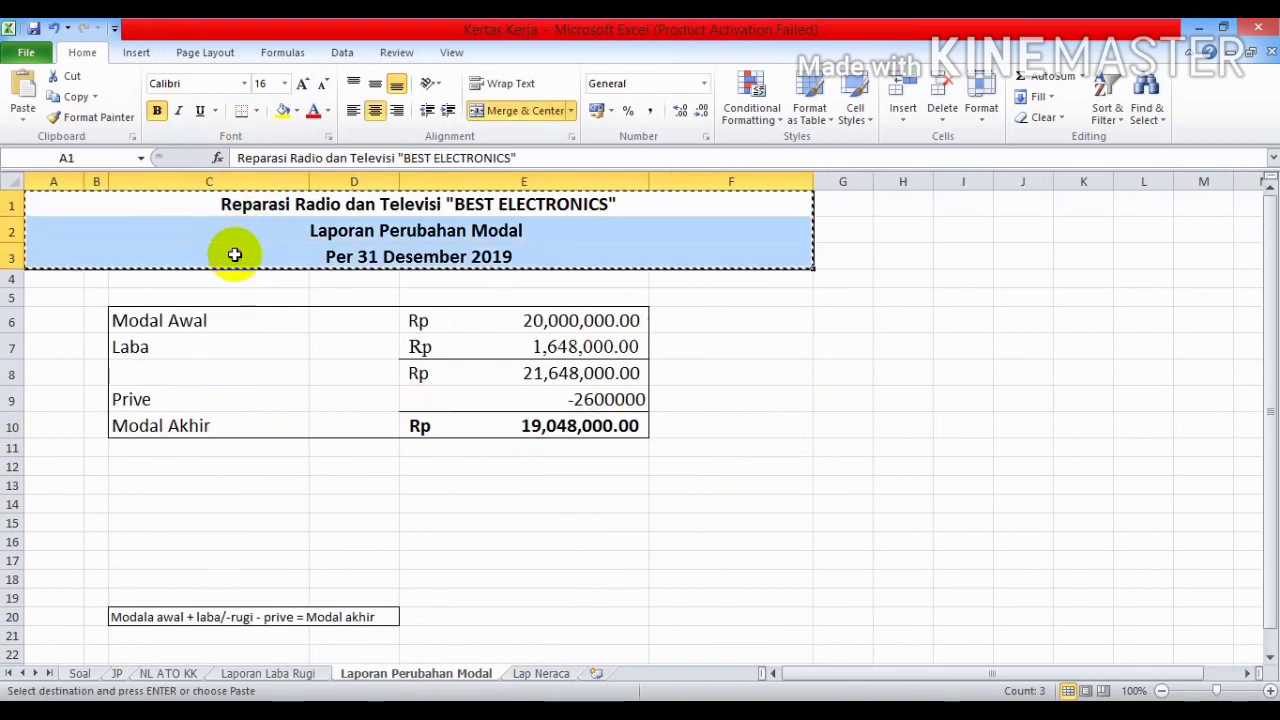
pyautogui.click(545, 674)
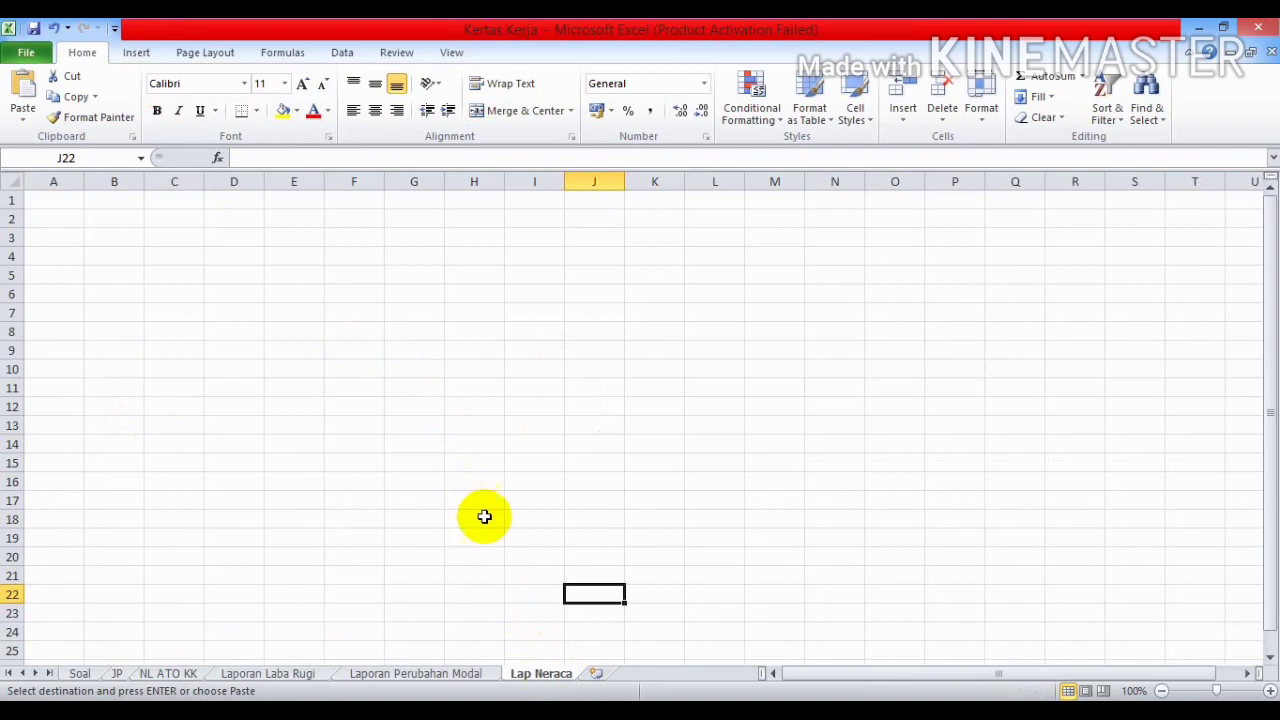
pyautogui.click(65, 204)
pyautogui.click(23, 110)
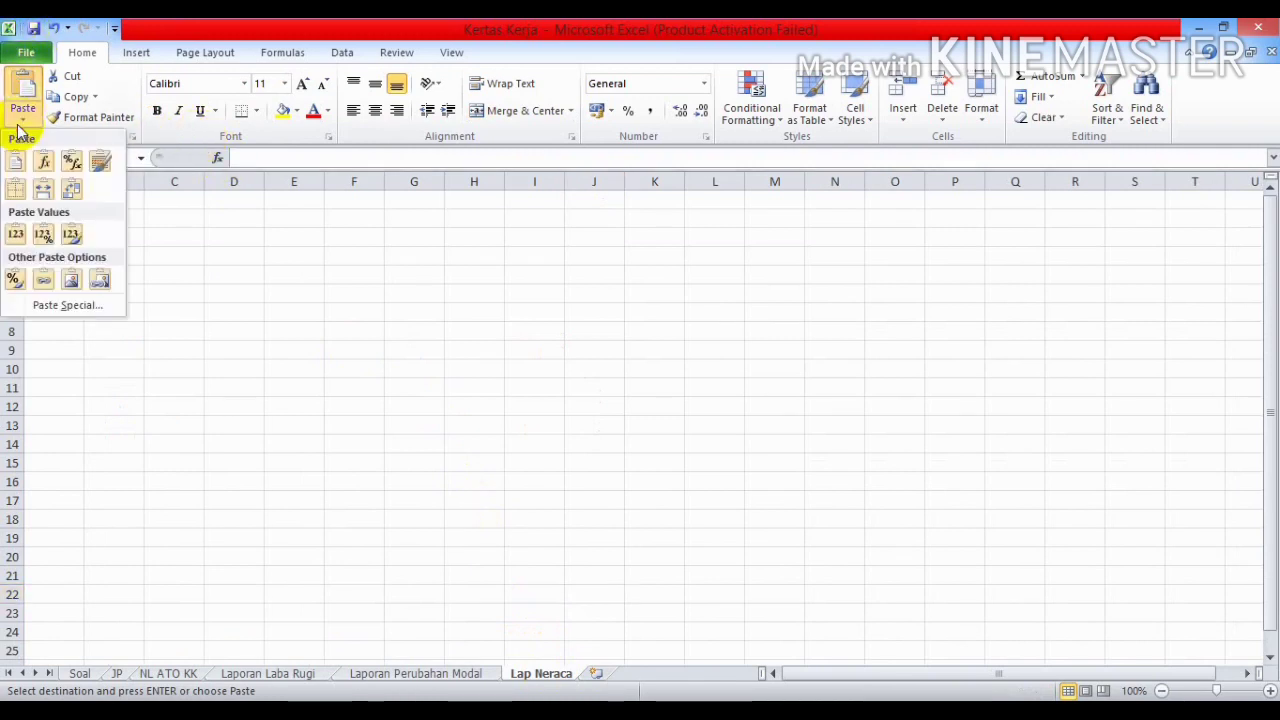
pyautogui.click(44, 182)
# Change the second title line on the Lap Neraca sheet to "Laporan Neraca".
pyautogui.click(494, 252)
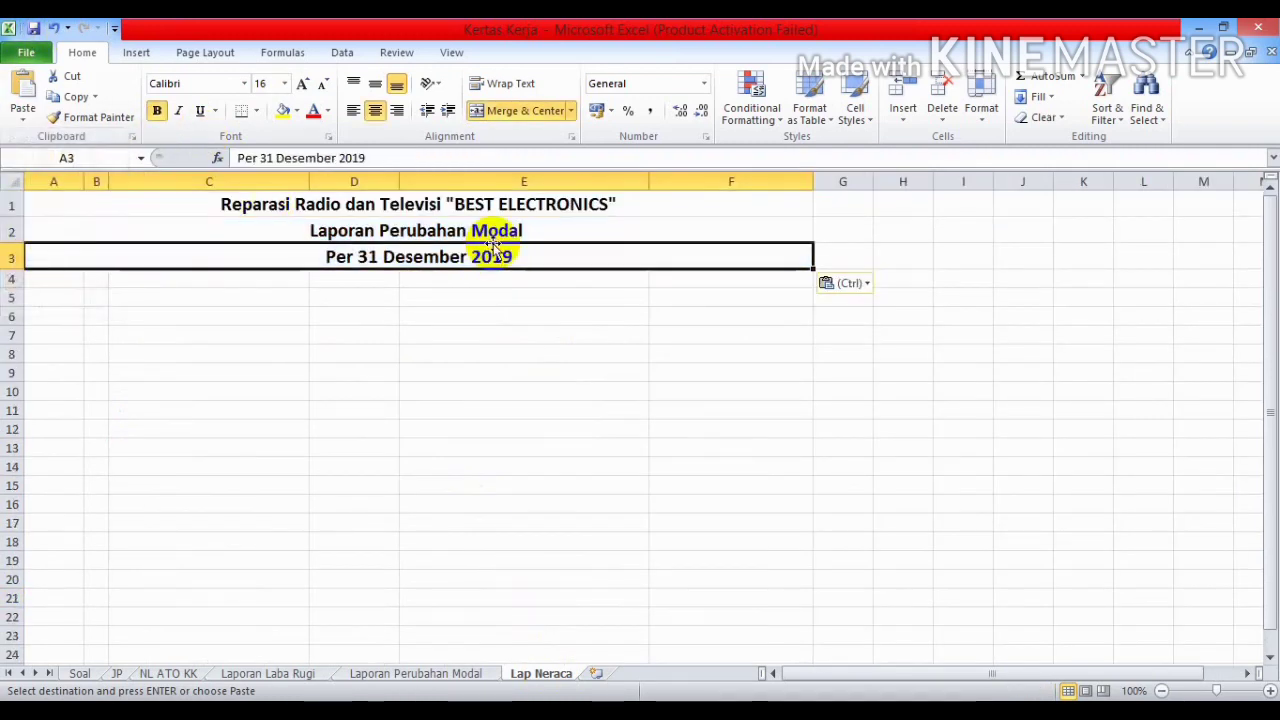
pyautogui.click(492, 231)
pyautogui.click(408, 157)
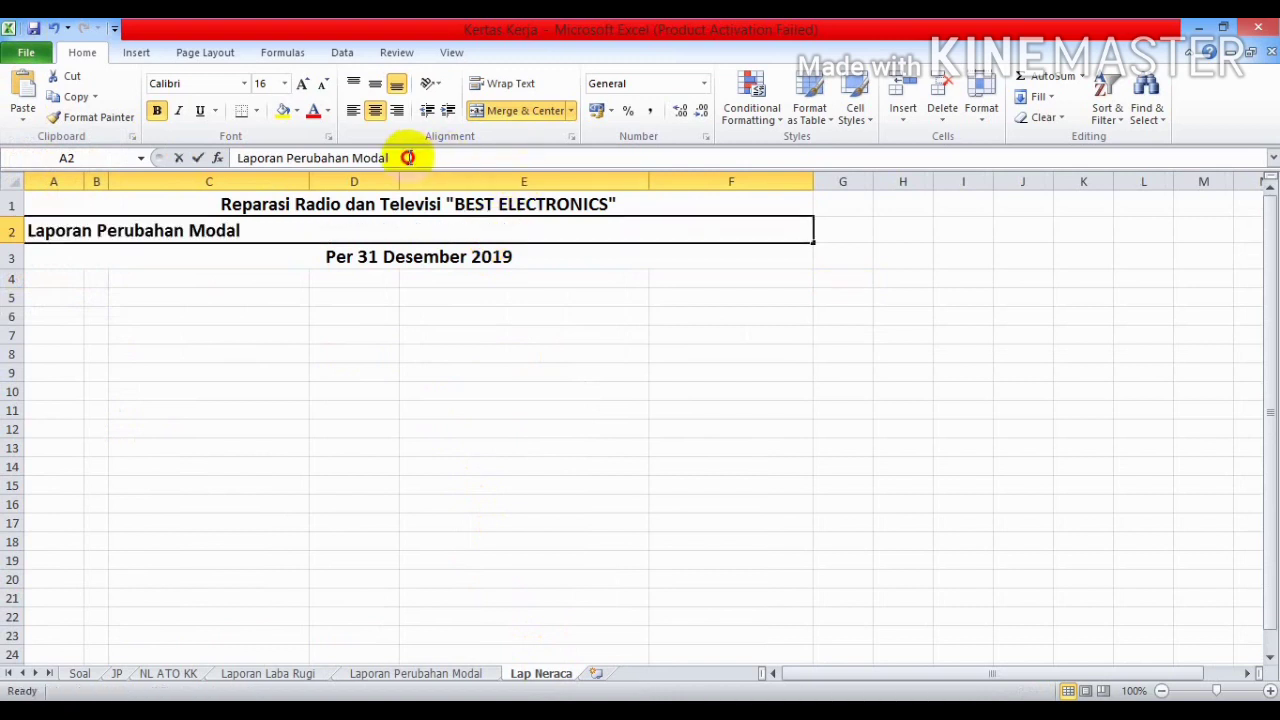
pyautogui.moveTo(408, 157); pyautogui.dragTo(291, 162)
pyautogui.write('N')
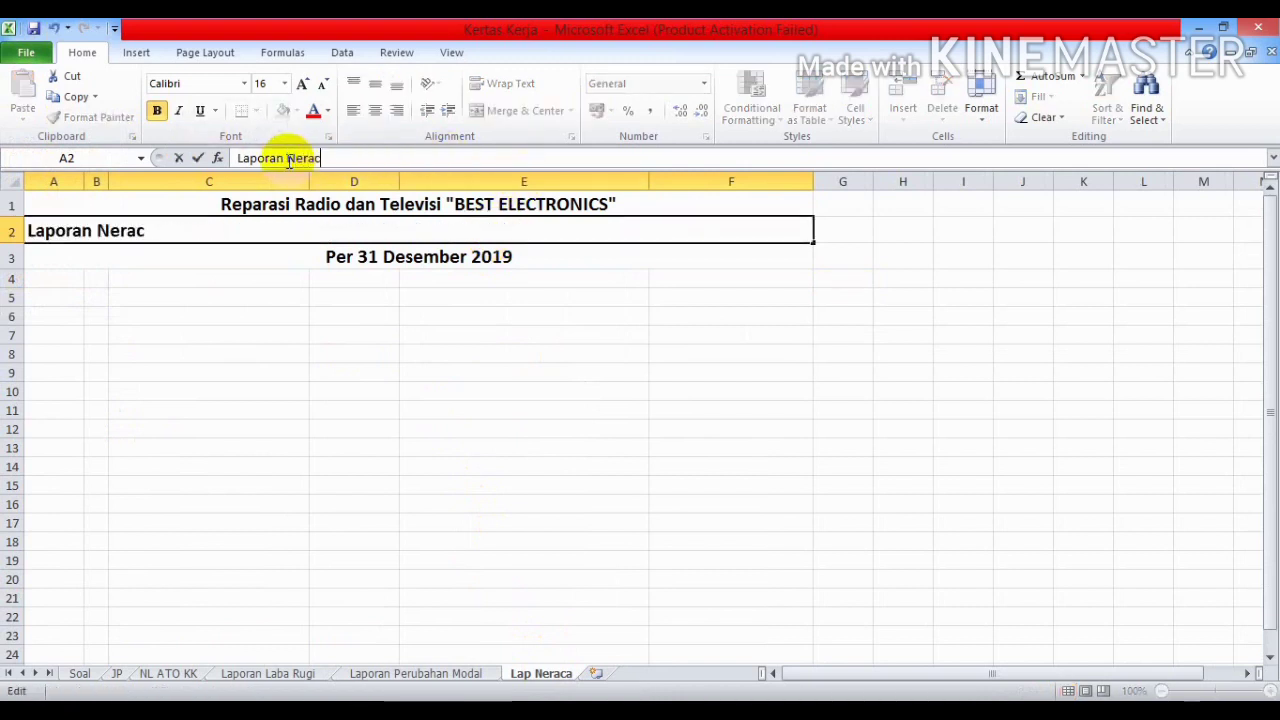
pyautogui.click(350, 356)
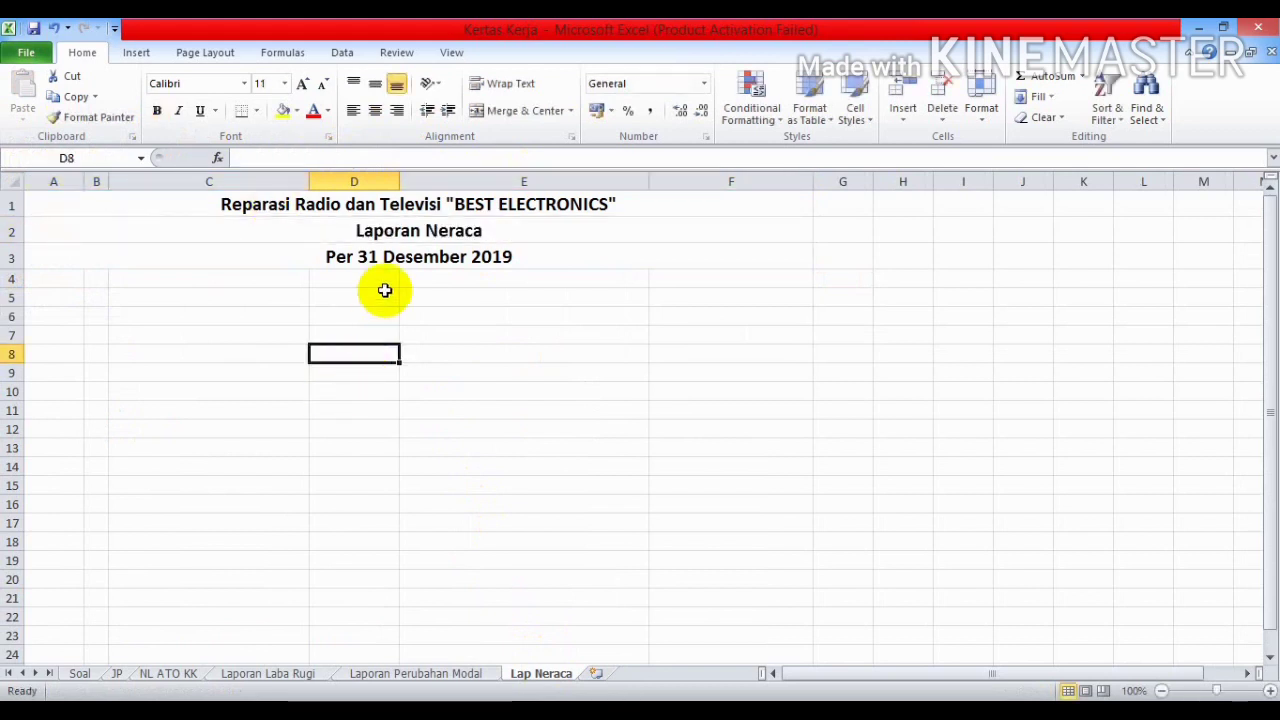
# Enter the section labels "Harta" in C5, "Utang" in E5 and "Modal" in E11, and widen column D.
pyautogui.click(250, 296)
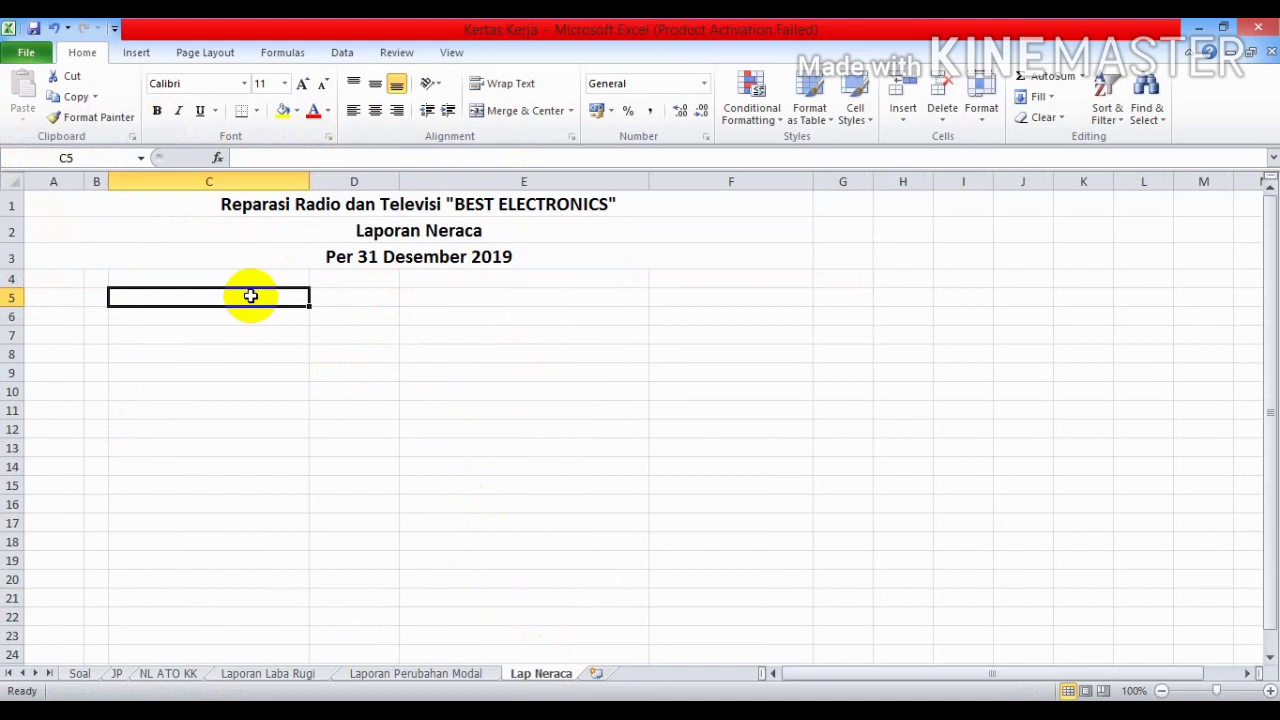
pyautogui.write('Harta')
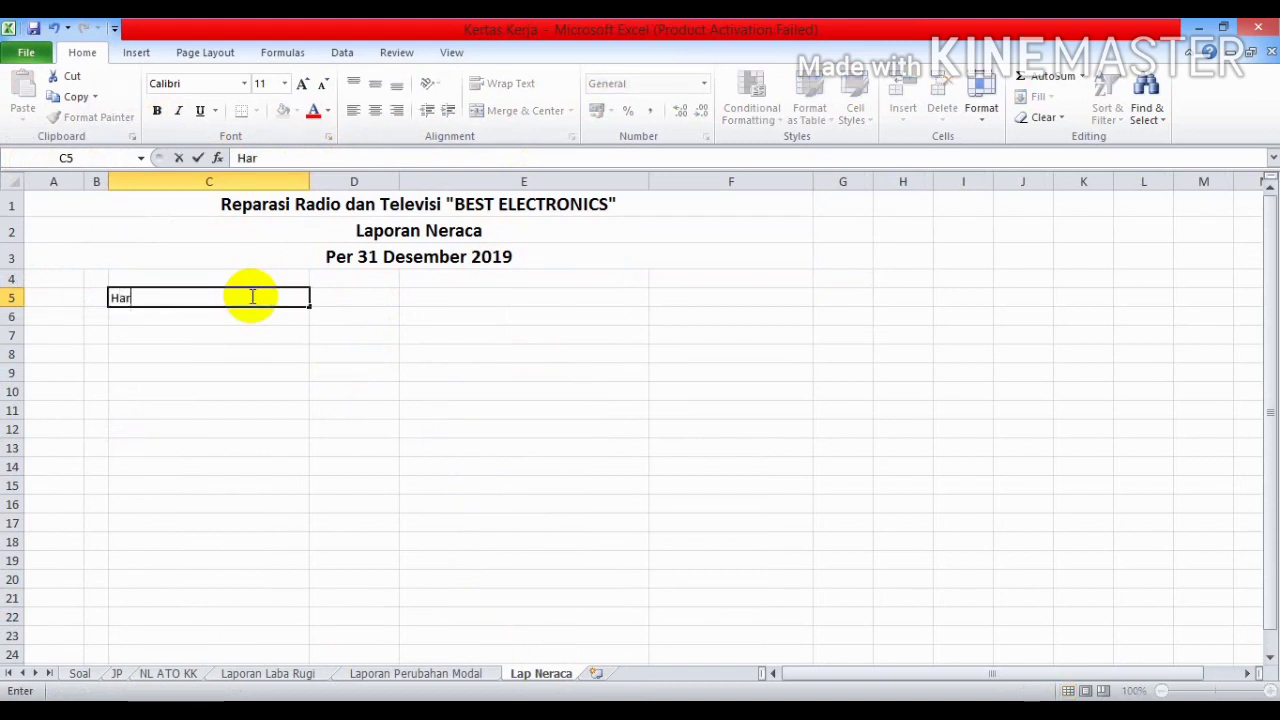
pyautogui.click(454, 299)
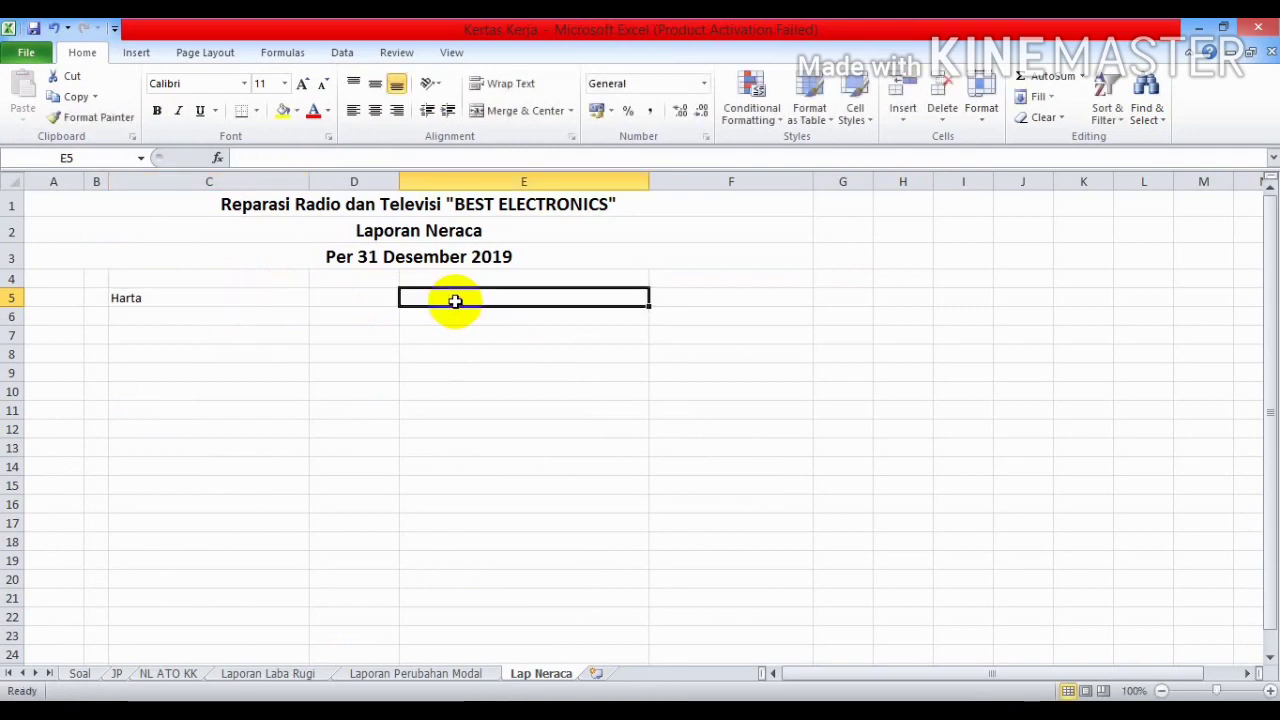
pyautogui.write('Utang')
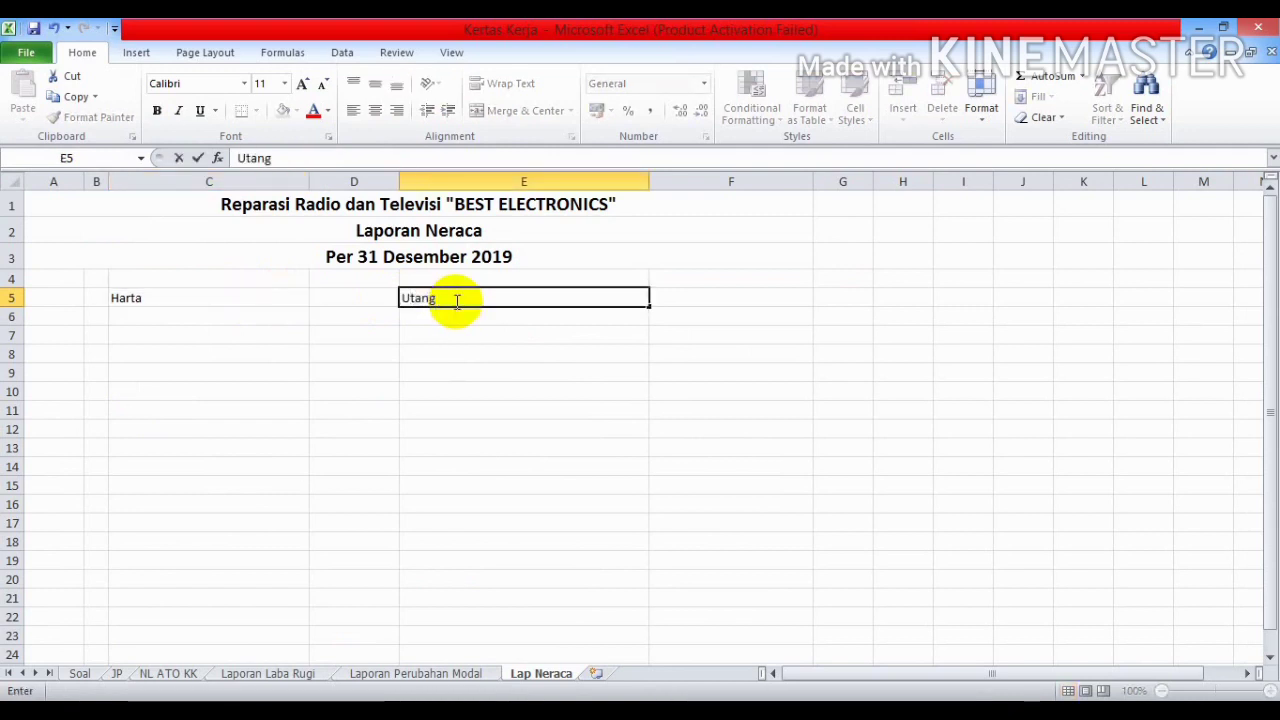
pyautogui.click(431, 402)
pyautogui.write('M')
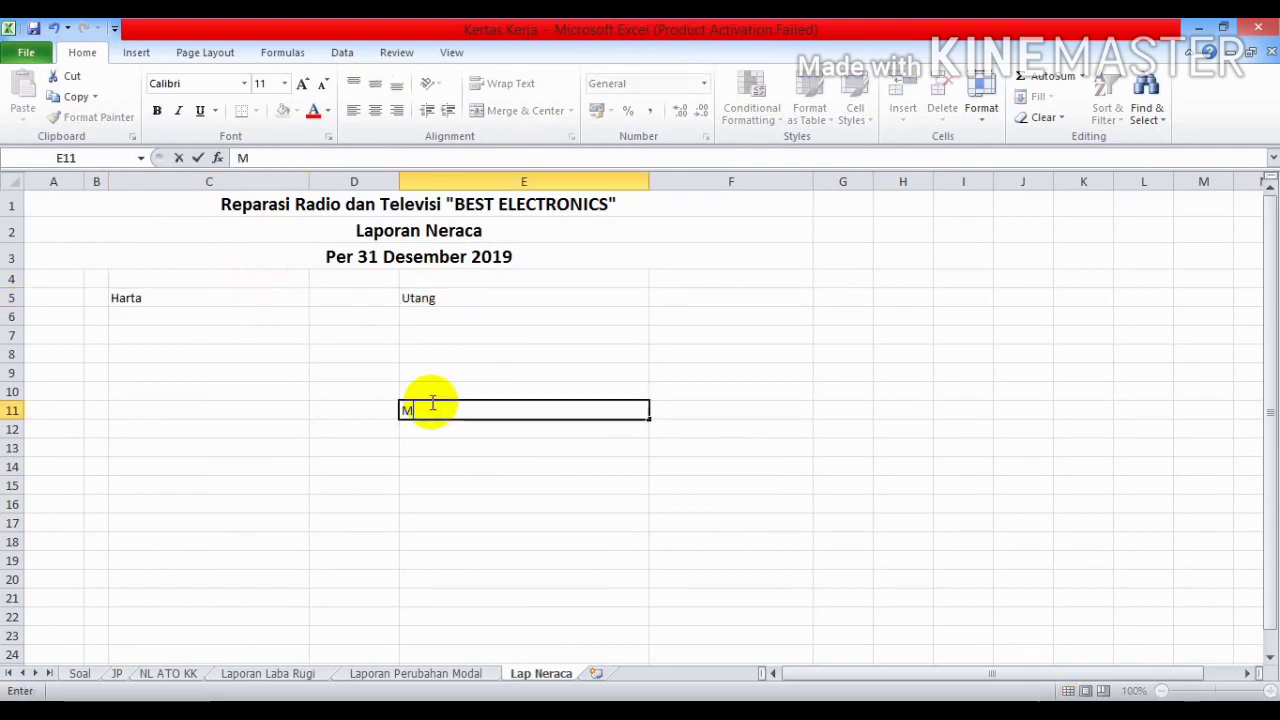
pyautogui.write('odal')
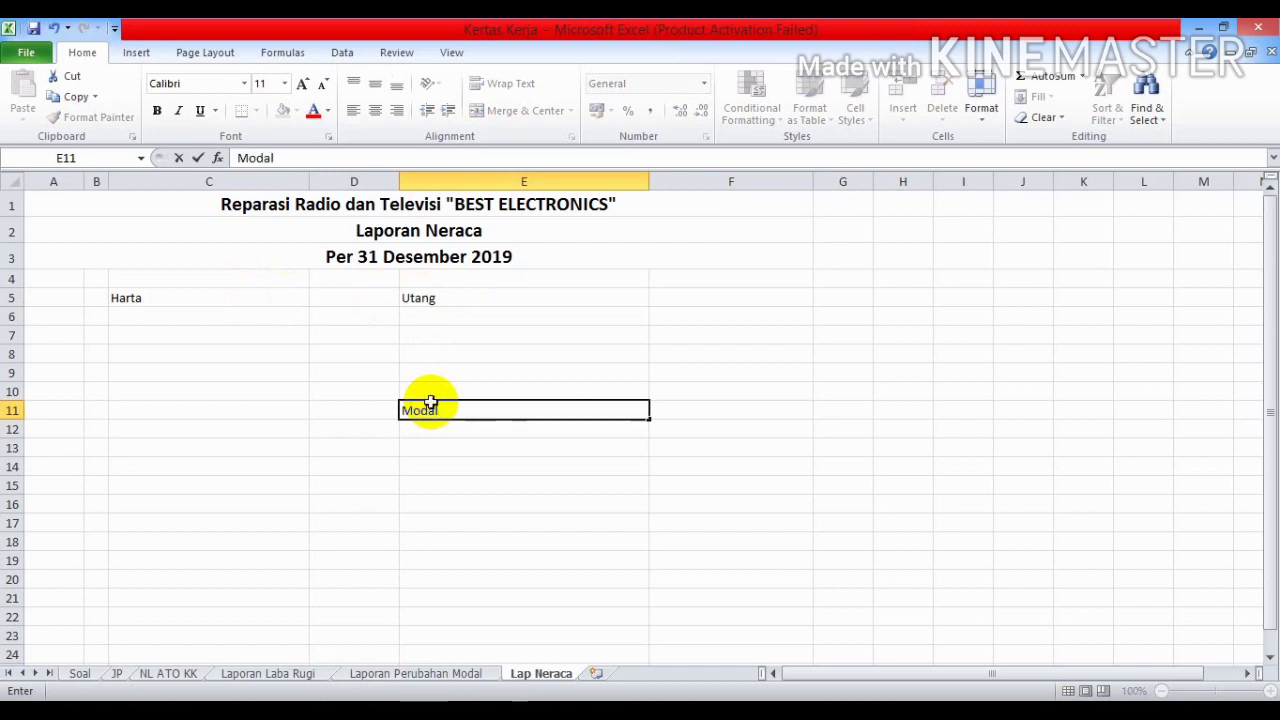
pyautogui.click(474, 463)
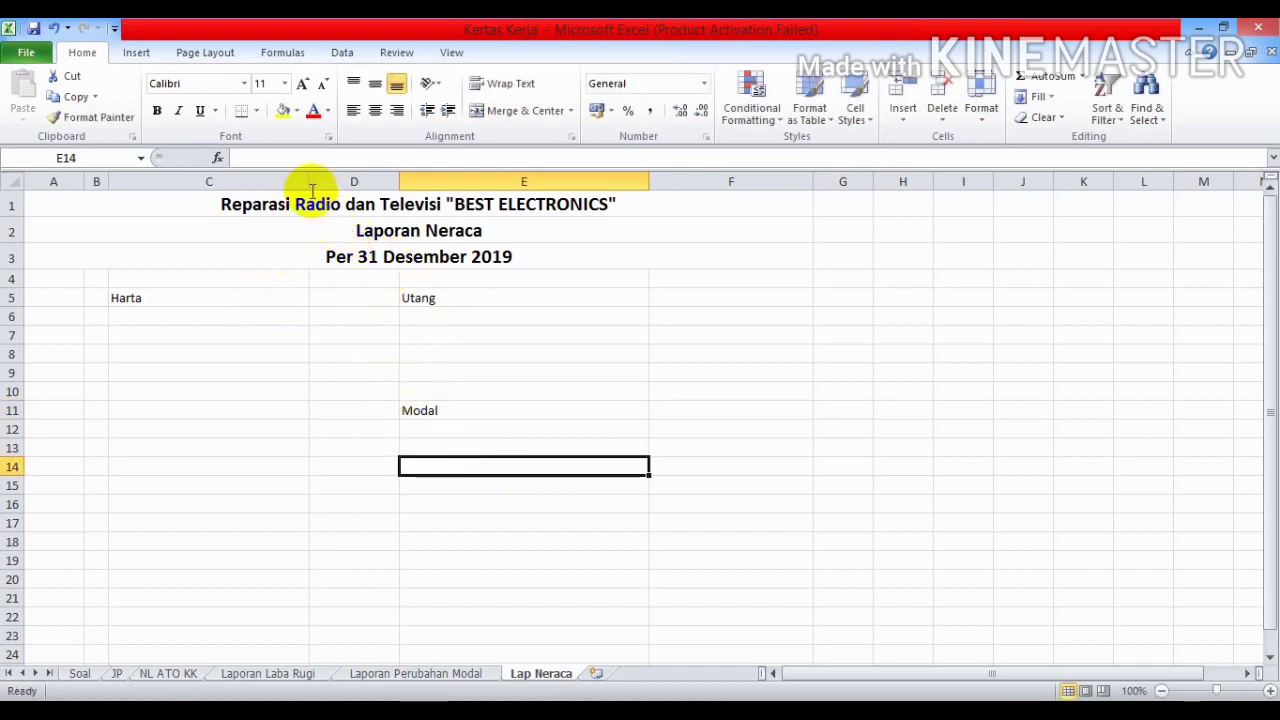
pyautogui.moveTo(399, 181); pyautogui.dragTo(505, 200)
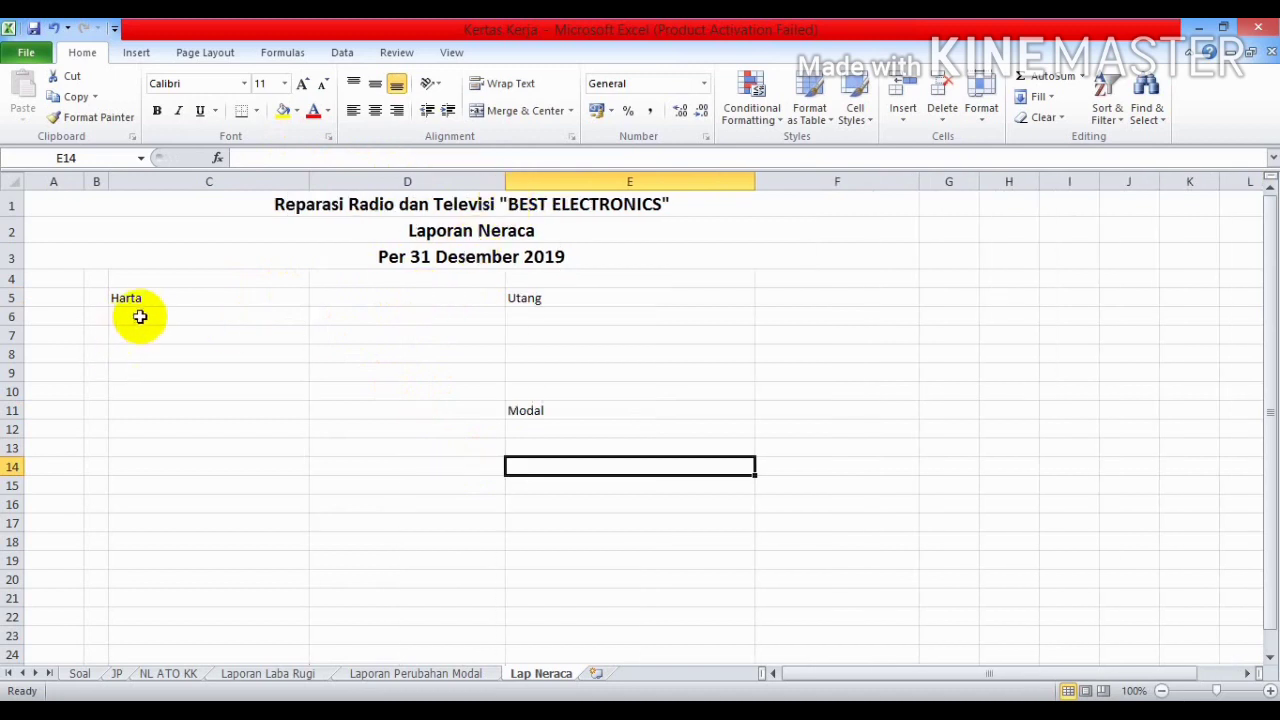
# Copy the account names Kas through Akumulasi penyusustan Peralatan (B7:B11) from NL ATO KK to C6 under Harta on Lap Neraca.
pyautogui.click(172, 306)
pyautogui.click(169, 311)
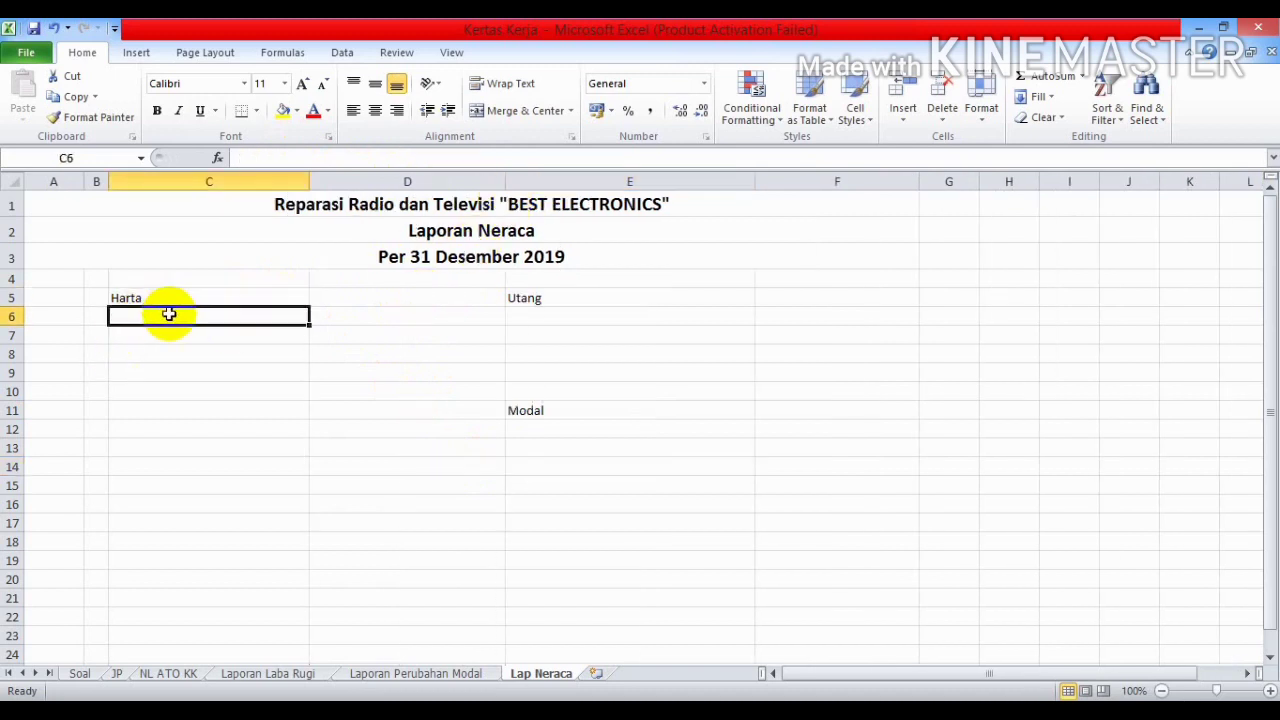
pyautogui.click(178, 674)
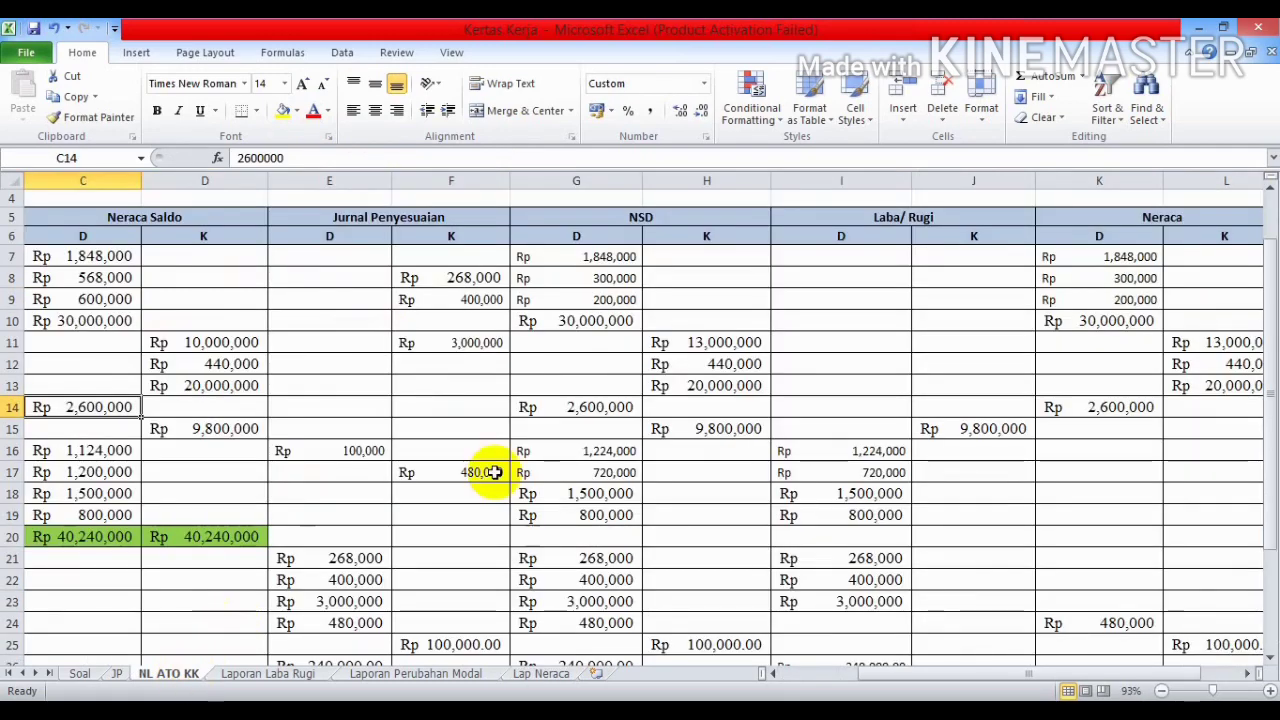
pyautogui.moveTo(1120, 677); pyautogui.dragTo(1226, 672)
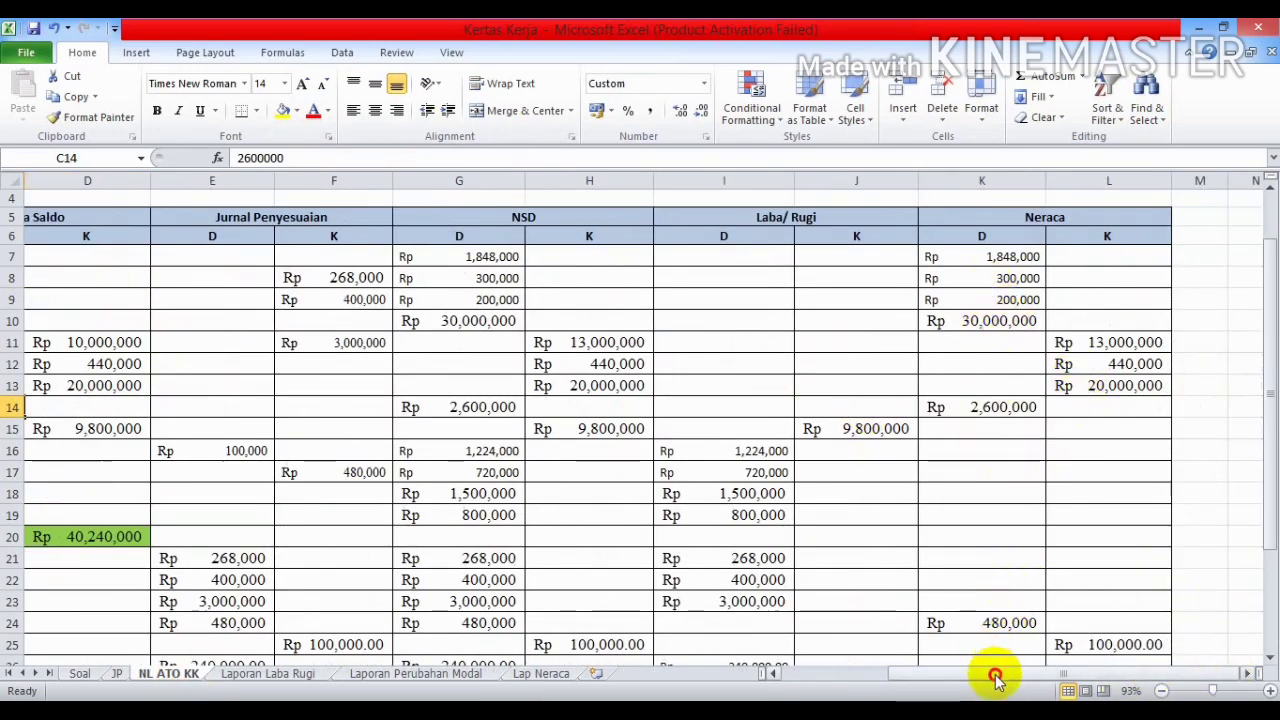
pyautogui.moveTo(994, 677); pyautogui.dragTo(871, 677)
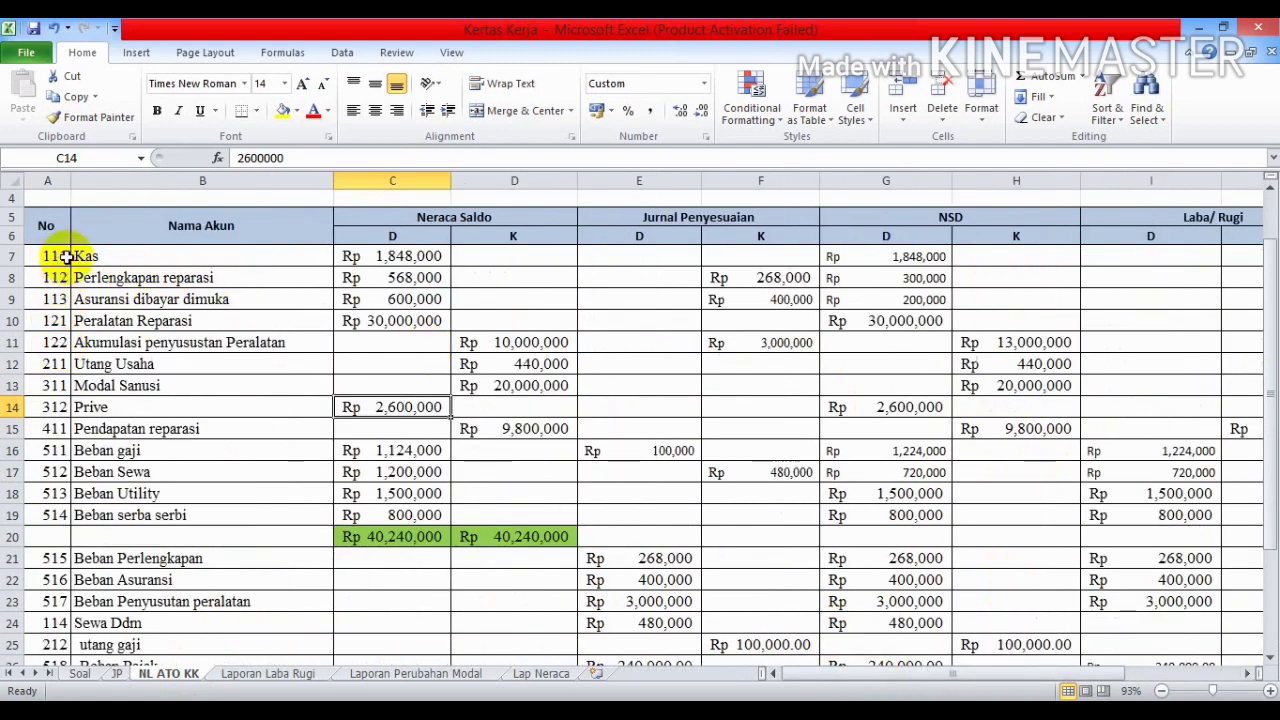
pyautogui.moveTo(80, 257); pyautogui.dragTo(82, 338)
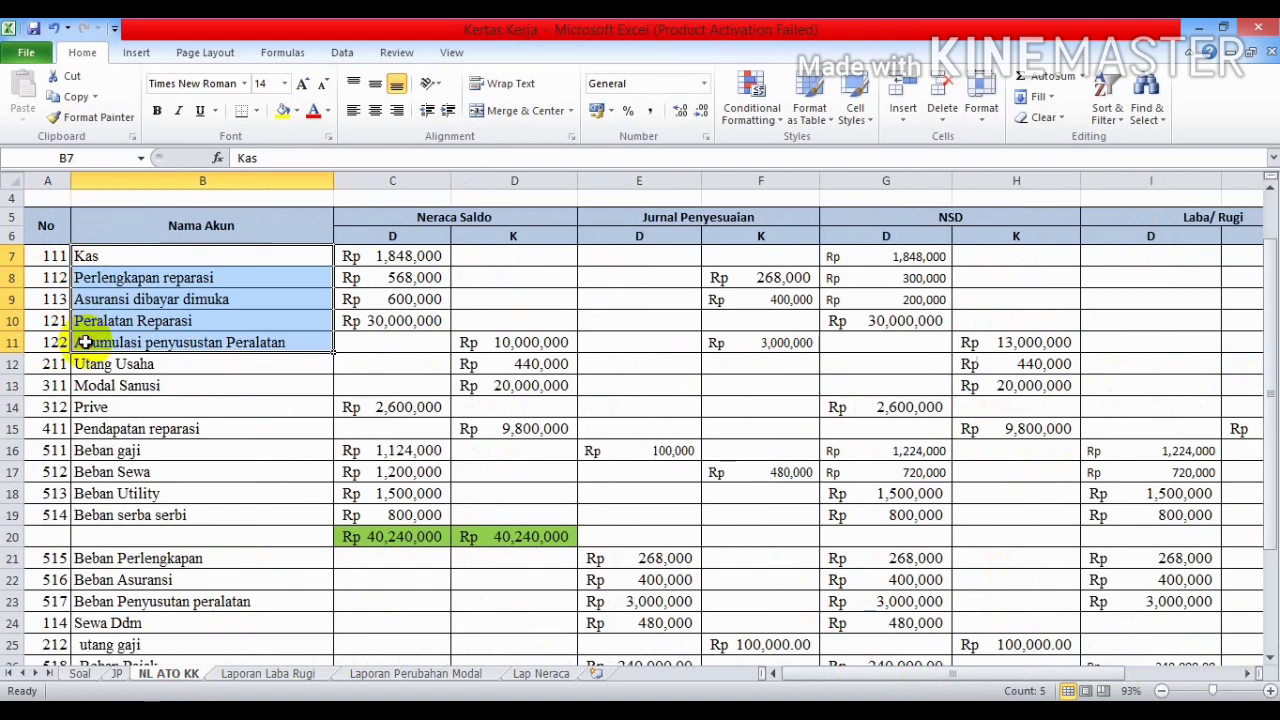
pyautogui.hotkey('ctrl', 'c')
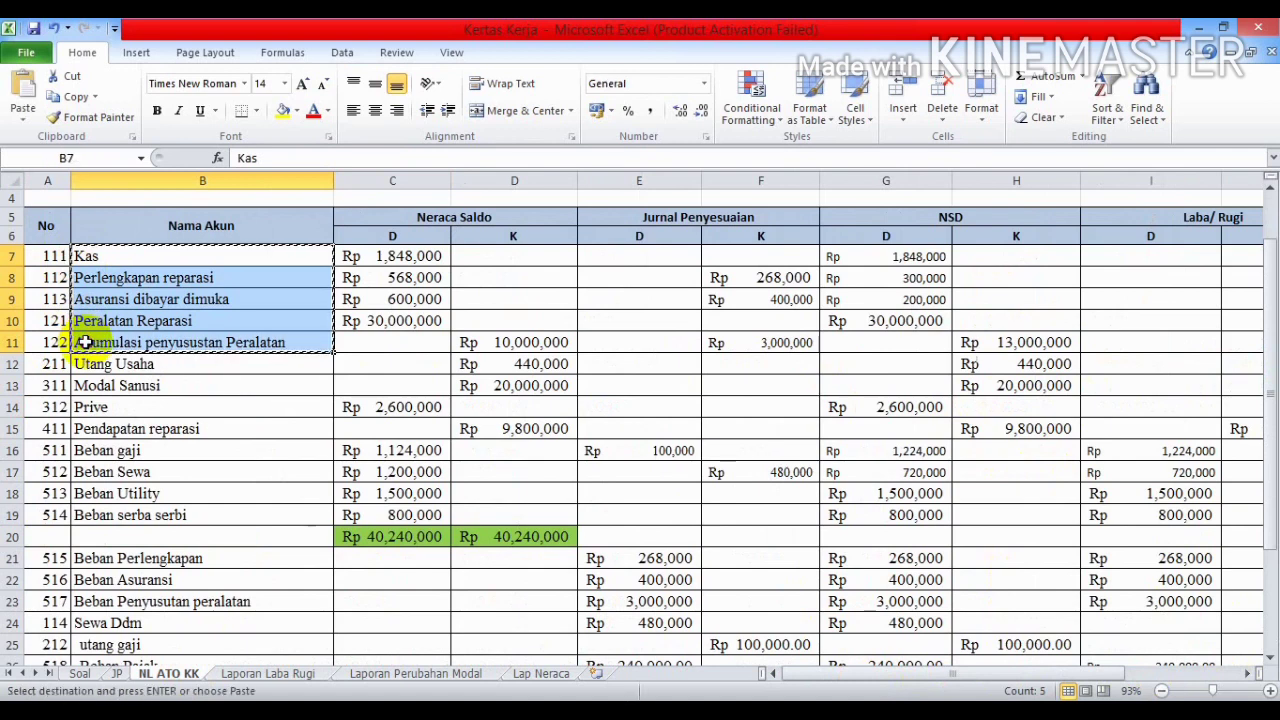
pyautogui.click(568, 674)
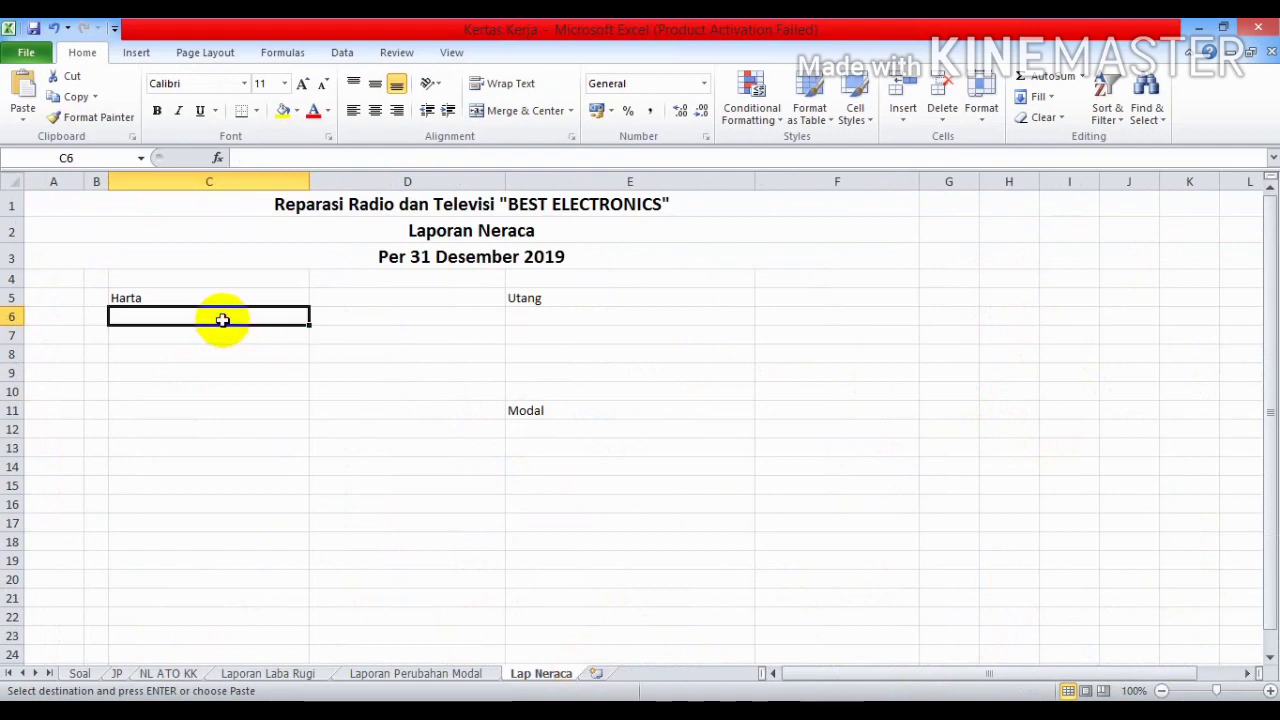
pyautogui.hotkey('ctrl', 'v')
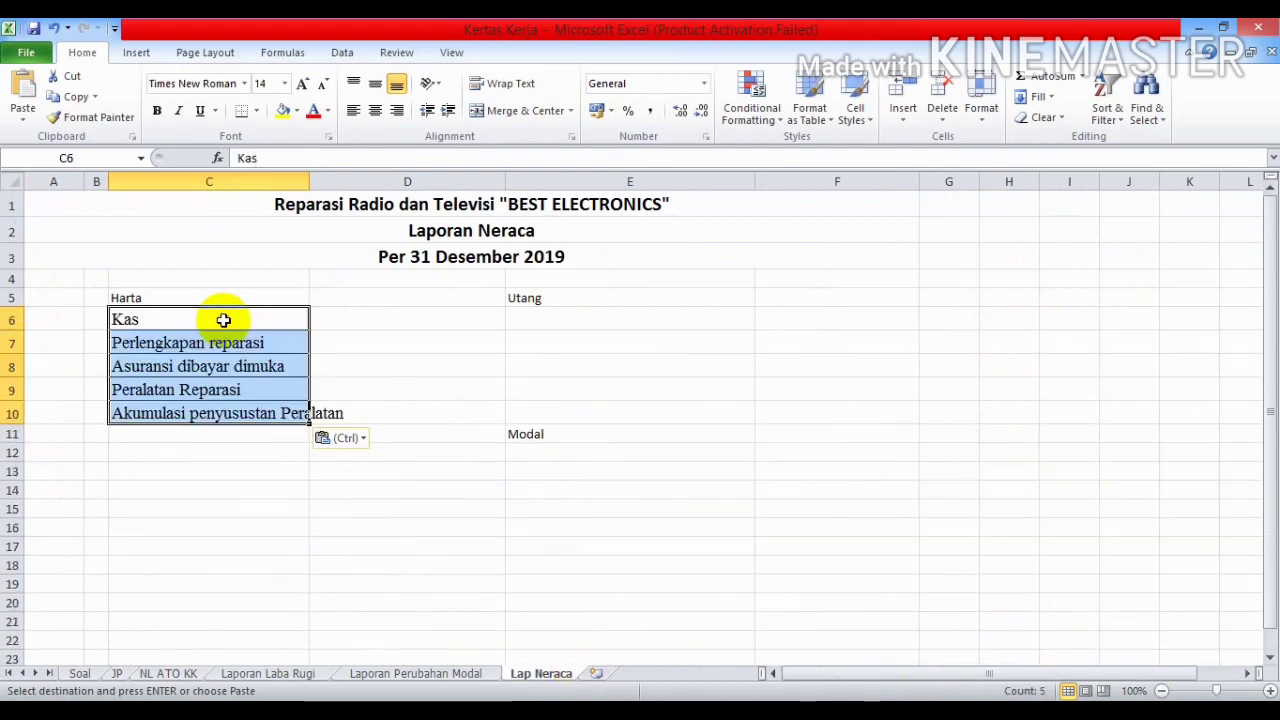
# Copy the Neraca amounts in K7:L11 from NL ATO KK and paste them as values only at D6 on Lap Neraca.
pyautogui.click(162, 675)
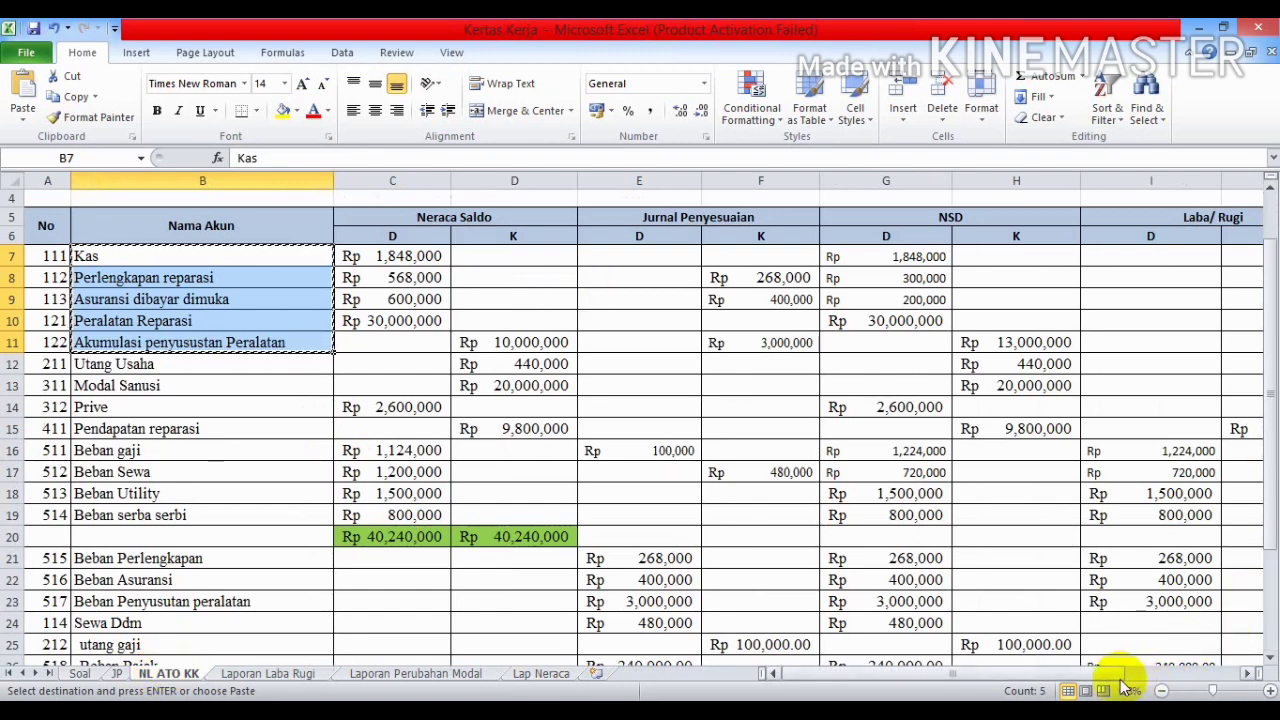
pyautogui.moveTo(1114, 674); pyautogui.dragTo(1237, 670)
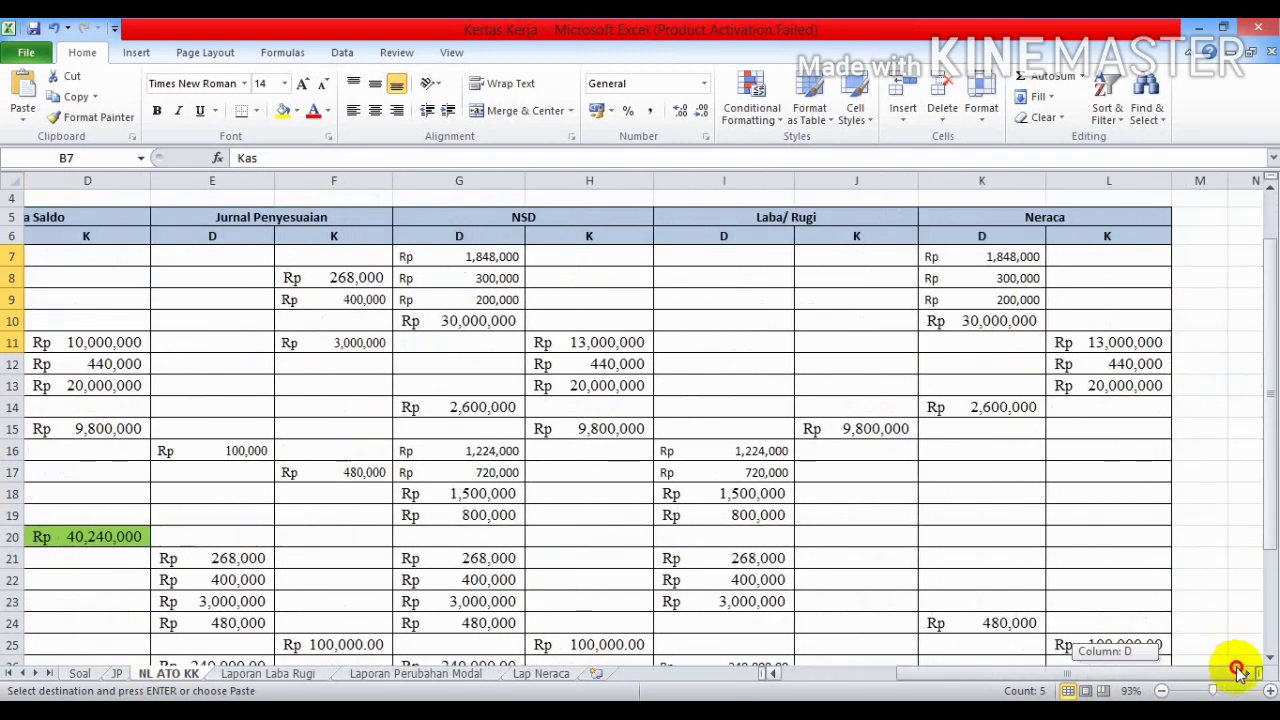
pyautogui.click(1002, 256)
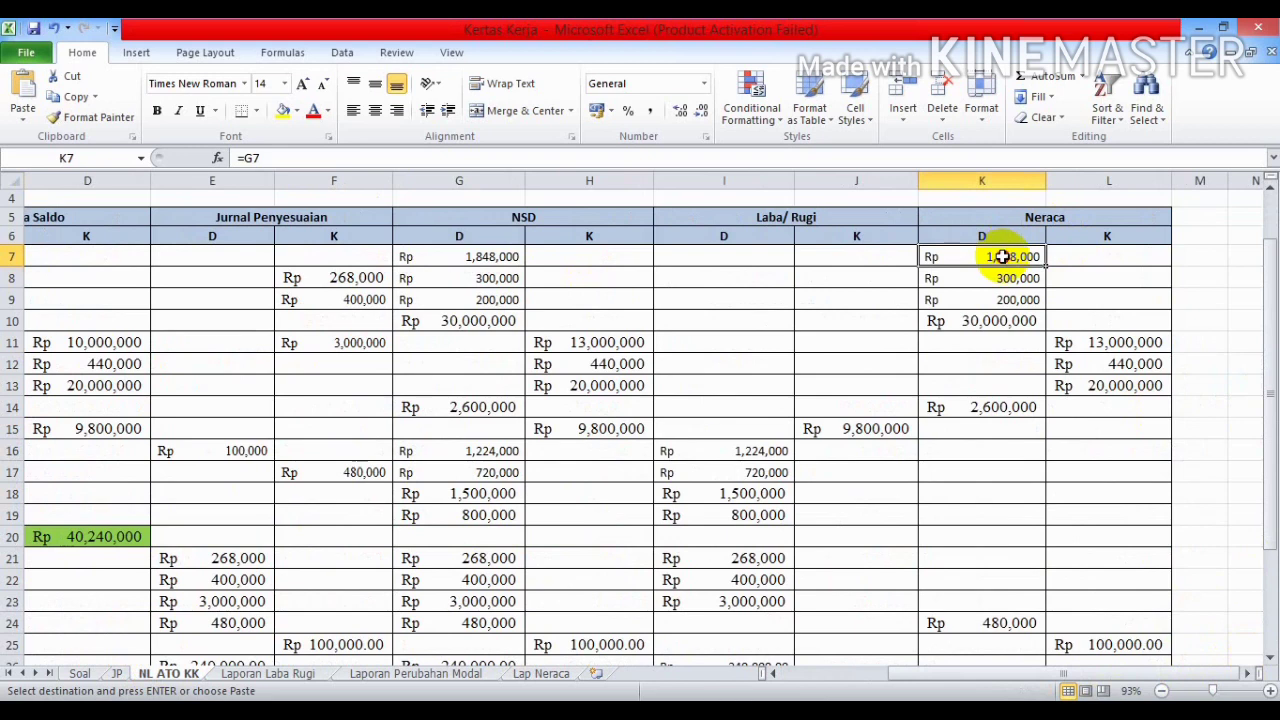
pyautogui.moveTo(1002, 256); pyautogui.dragTo(1054, 348)
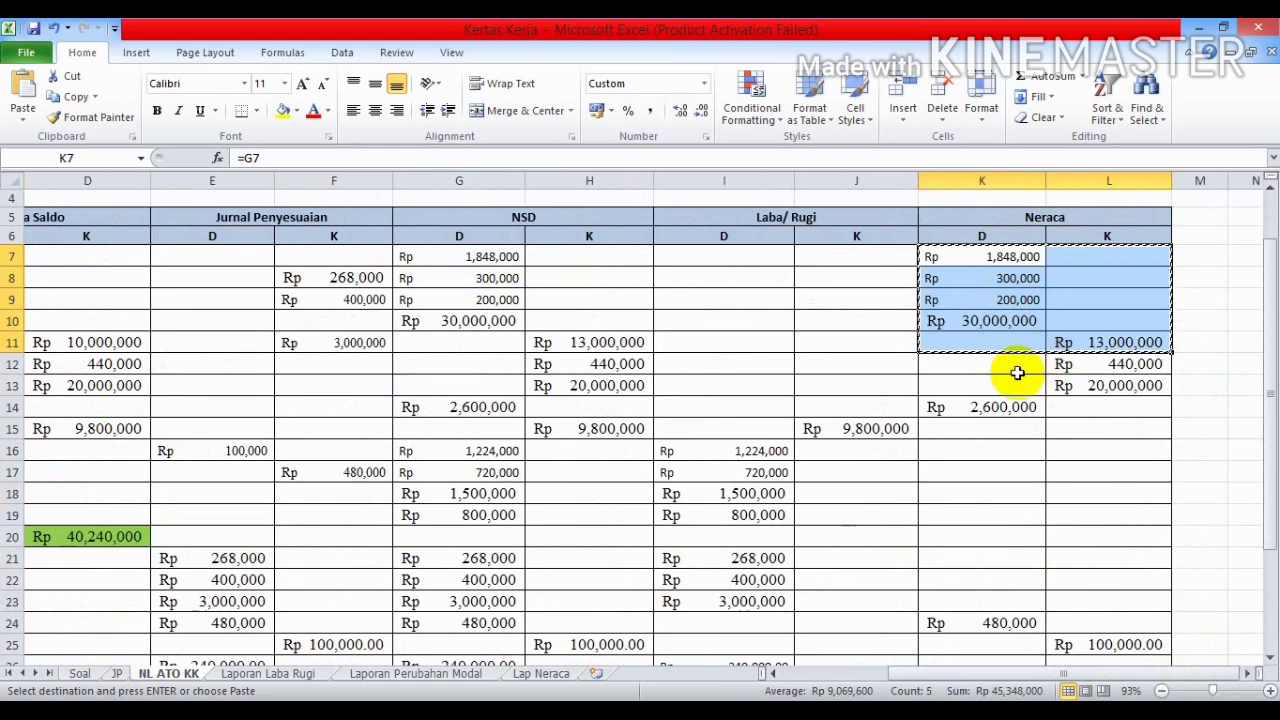
pyautogui.click(555, 674)
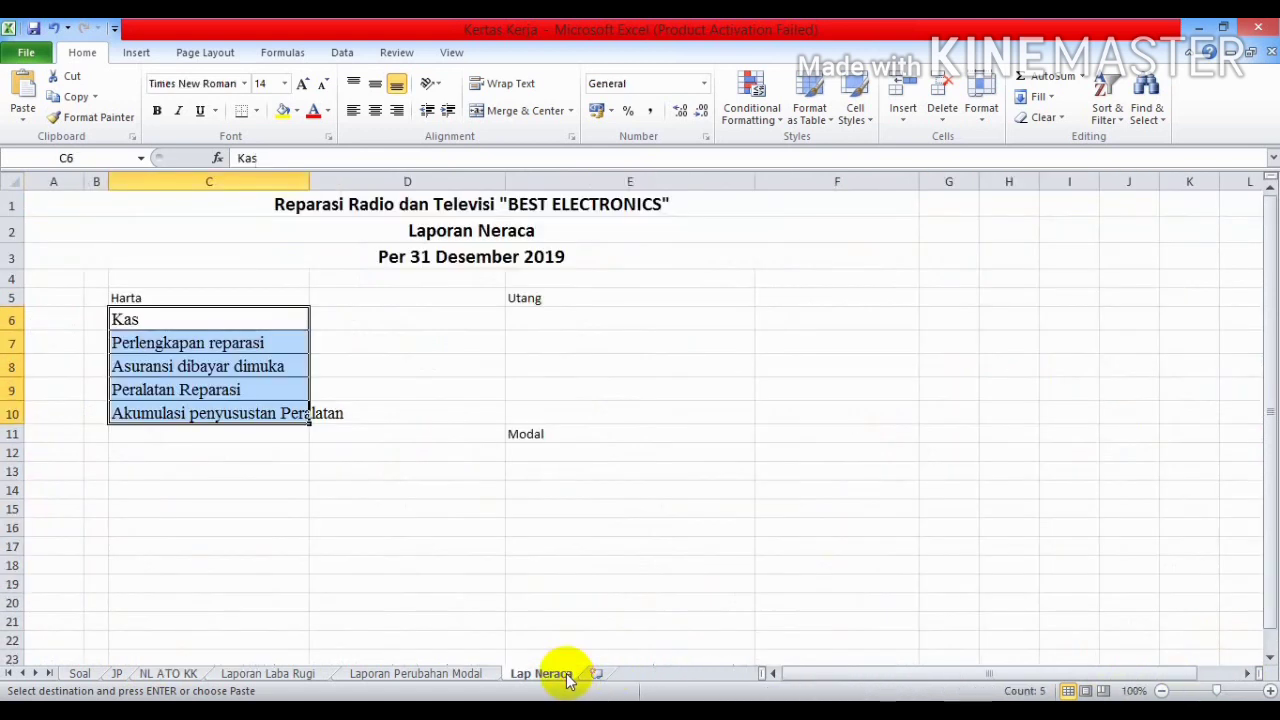
pyautogui.click(389, 318)
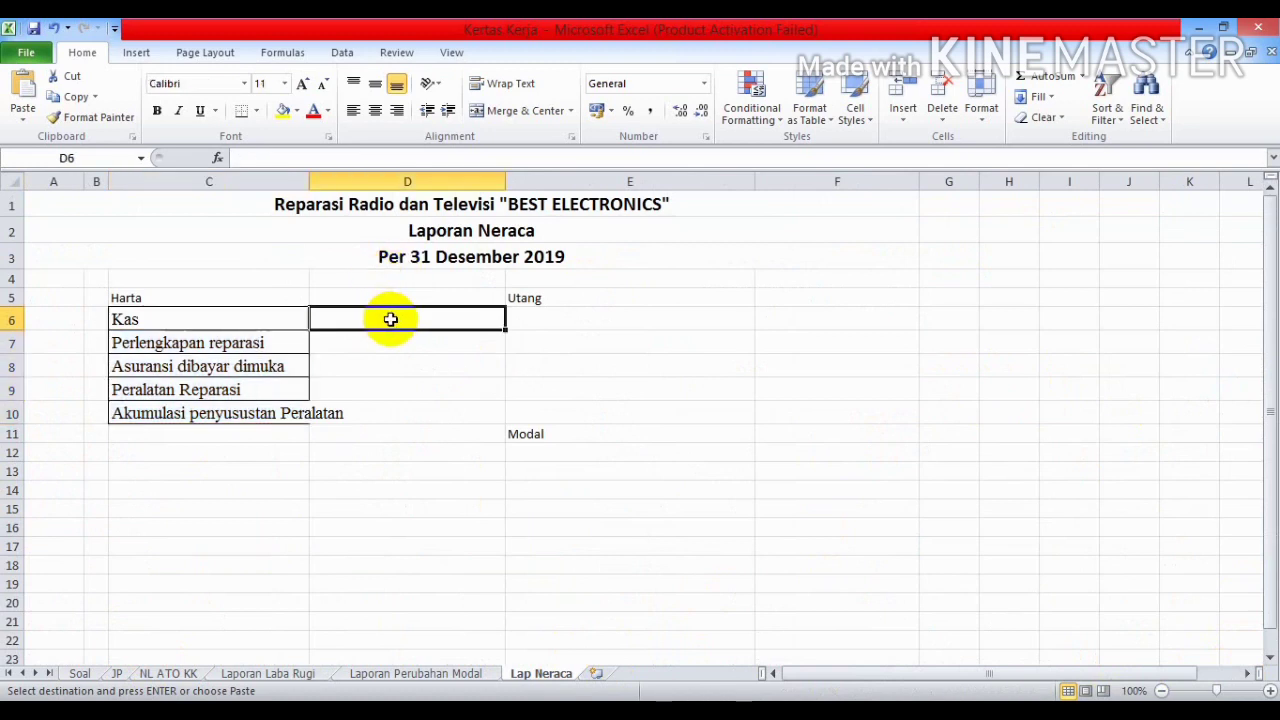
pyautogui.click(23, 118)
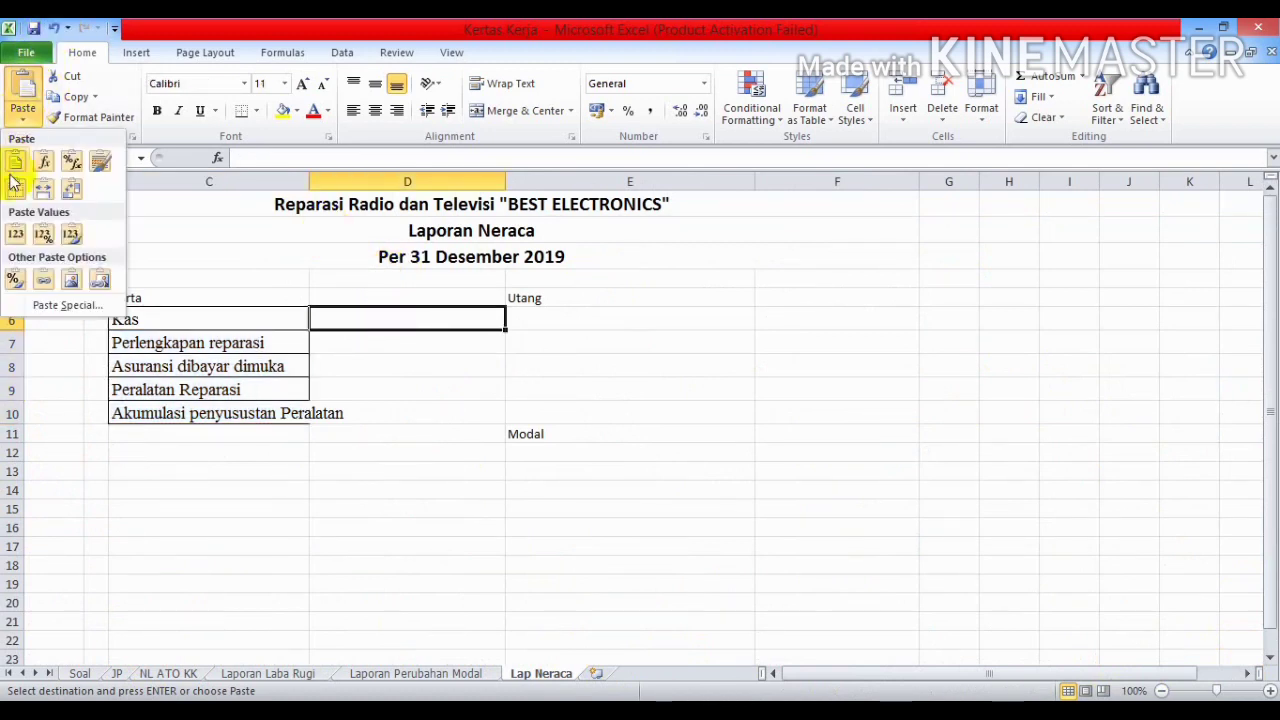
pyautogui.click(10, 237)
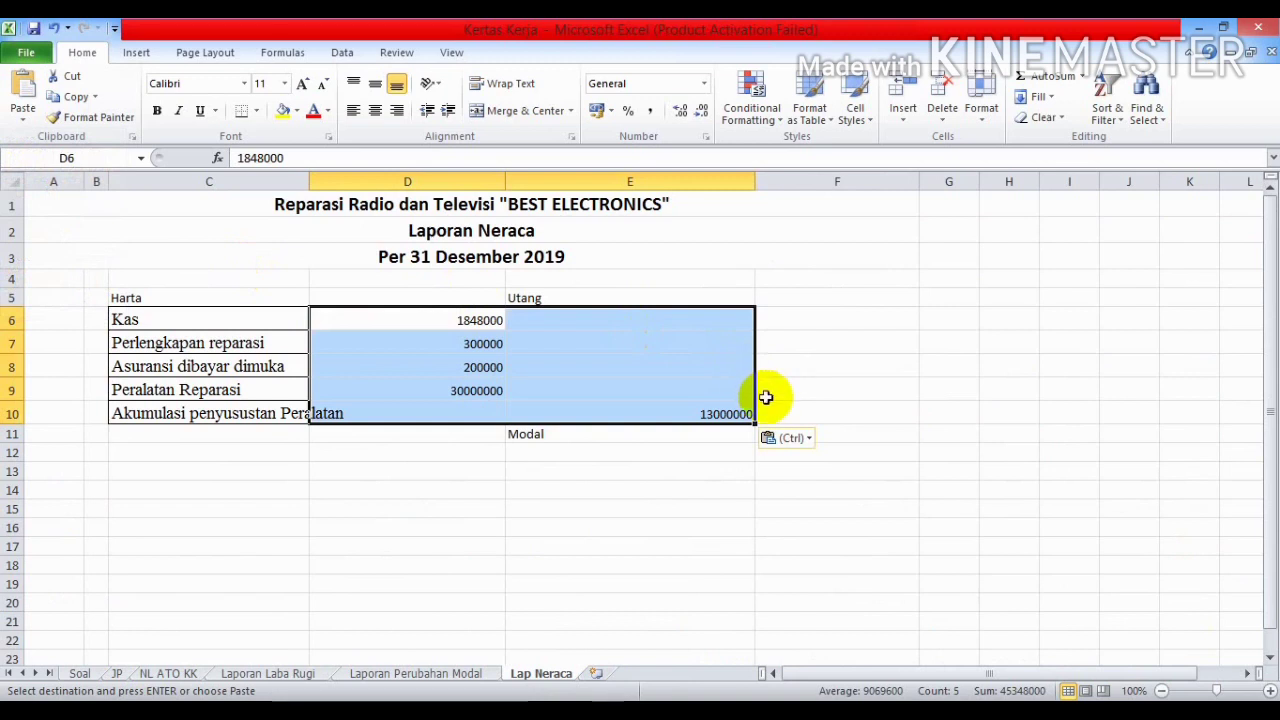
# Move the accumulated depreciation from E10 into D10 as (13000000), and widen column C to fit the account names while narrowing column D.
pyautogui.click(724, 414)
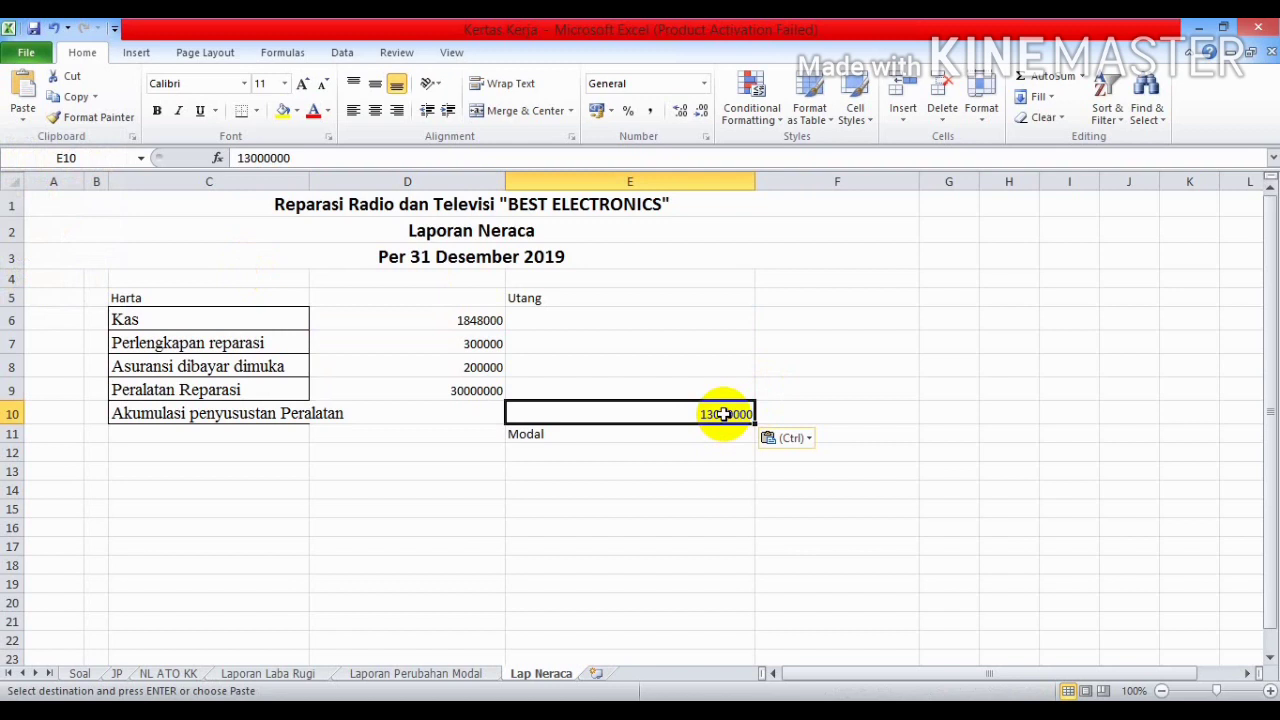
pyautogui.click(480, 415)
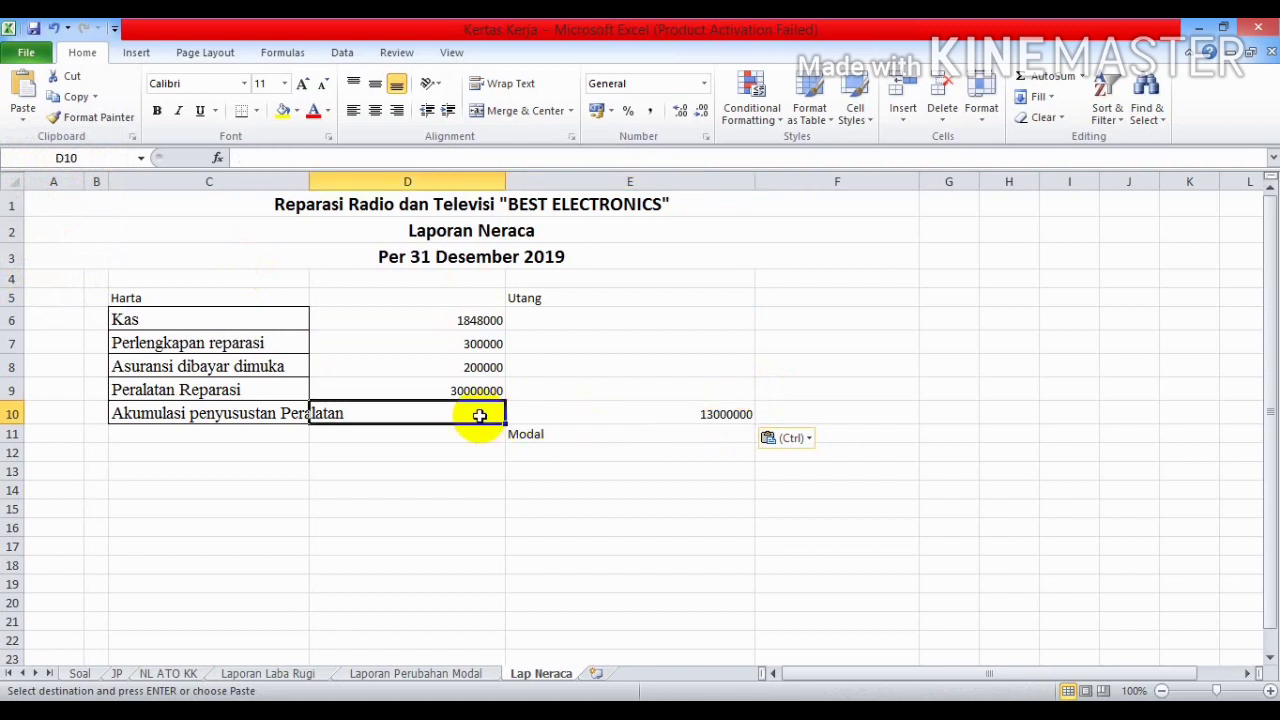
pyautogui.write('(')
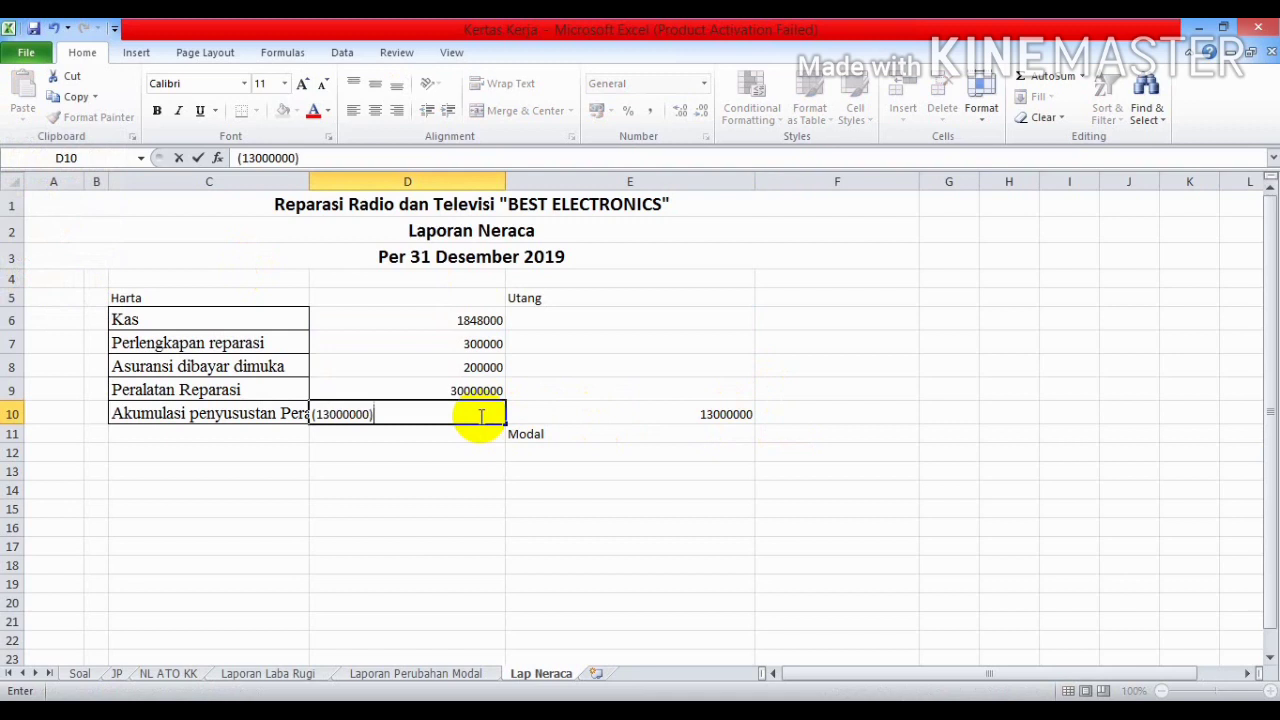
pyautogui.write('13000000)')
pyautogui.click(664, 412)
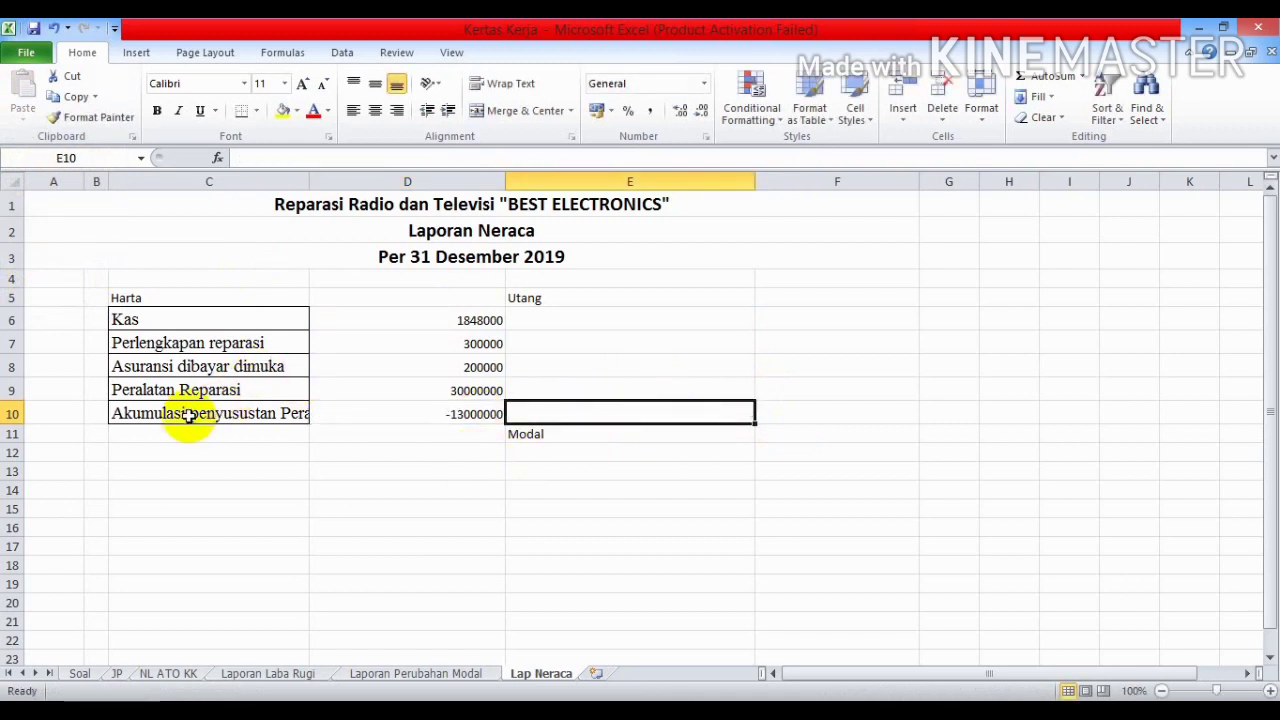
pyautogui.moveTo(307, 179); pyautogui.dragTo(343, 180)
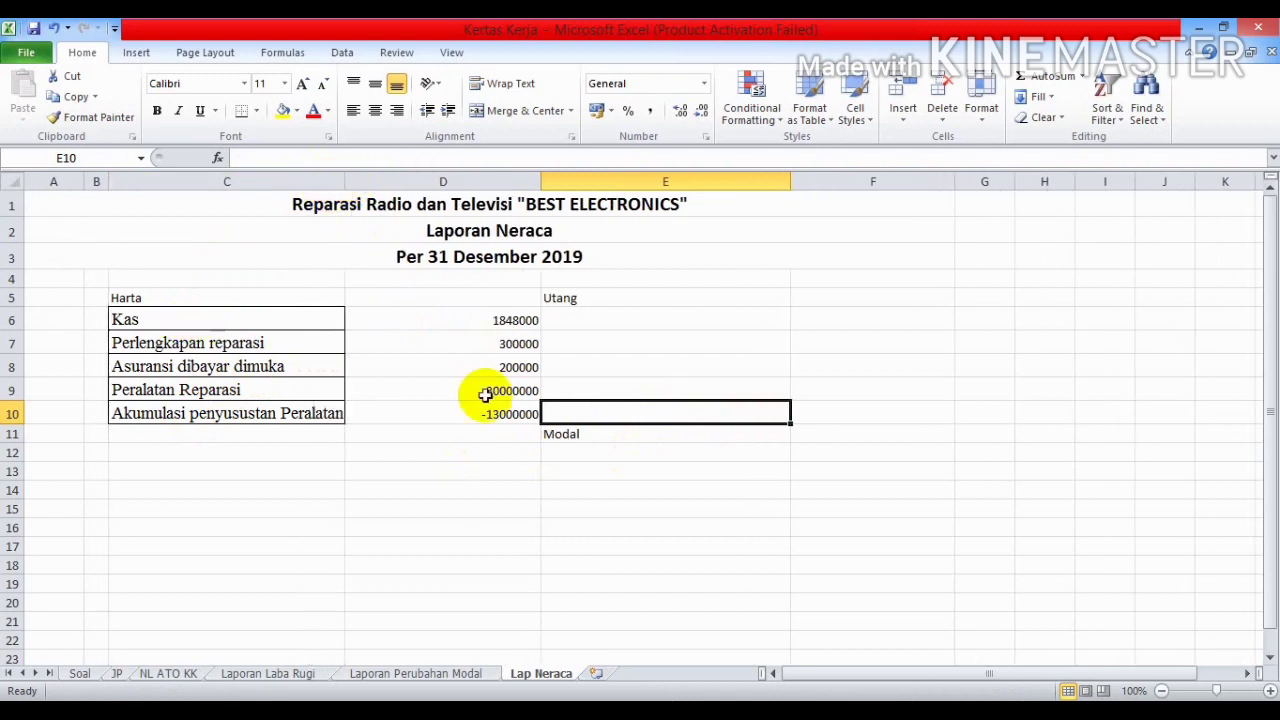
pyautogui.moveTo(543, 184); pyautogui.dragTo(486, 181)
# Look up the remaining asset account on NL ATO KK and add it as "Sewa DDM" in C11 of Lap Neraca.
pyautogui.click(166, 673)
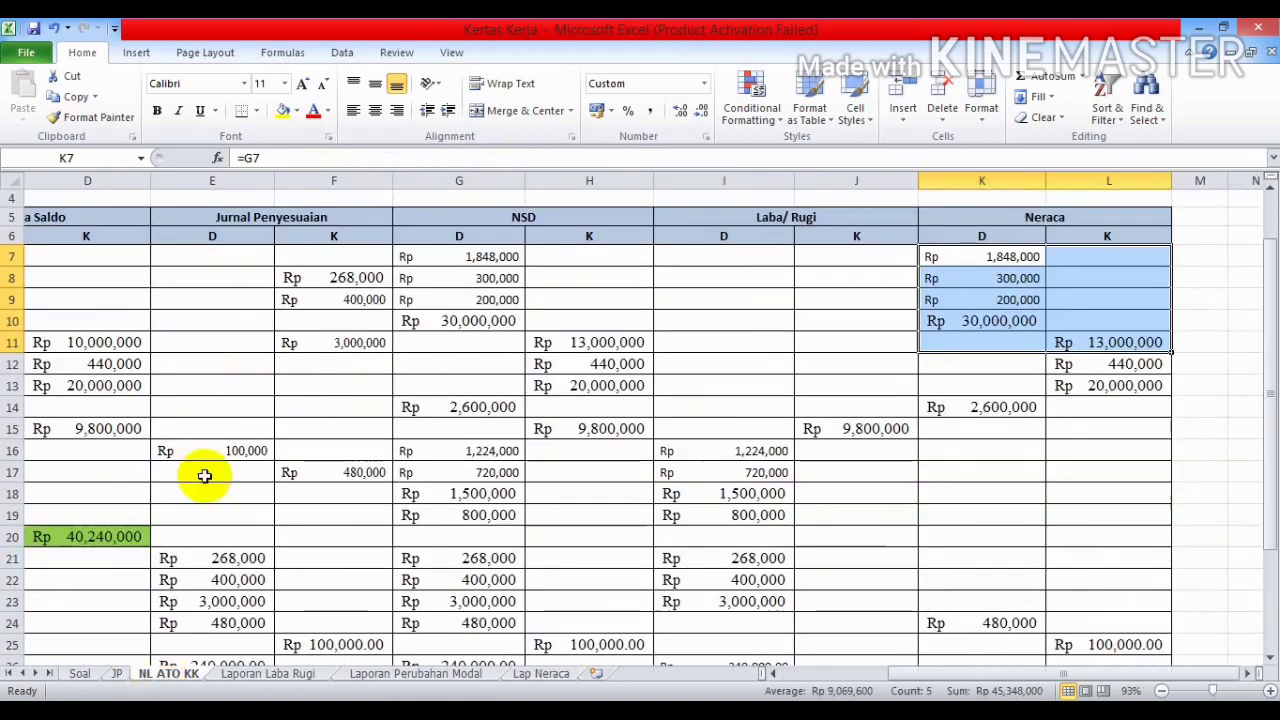
pyautogui.moveTo(1014, 677); pyautogui.dragTo(904, 676)
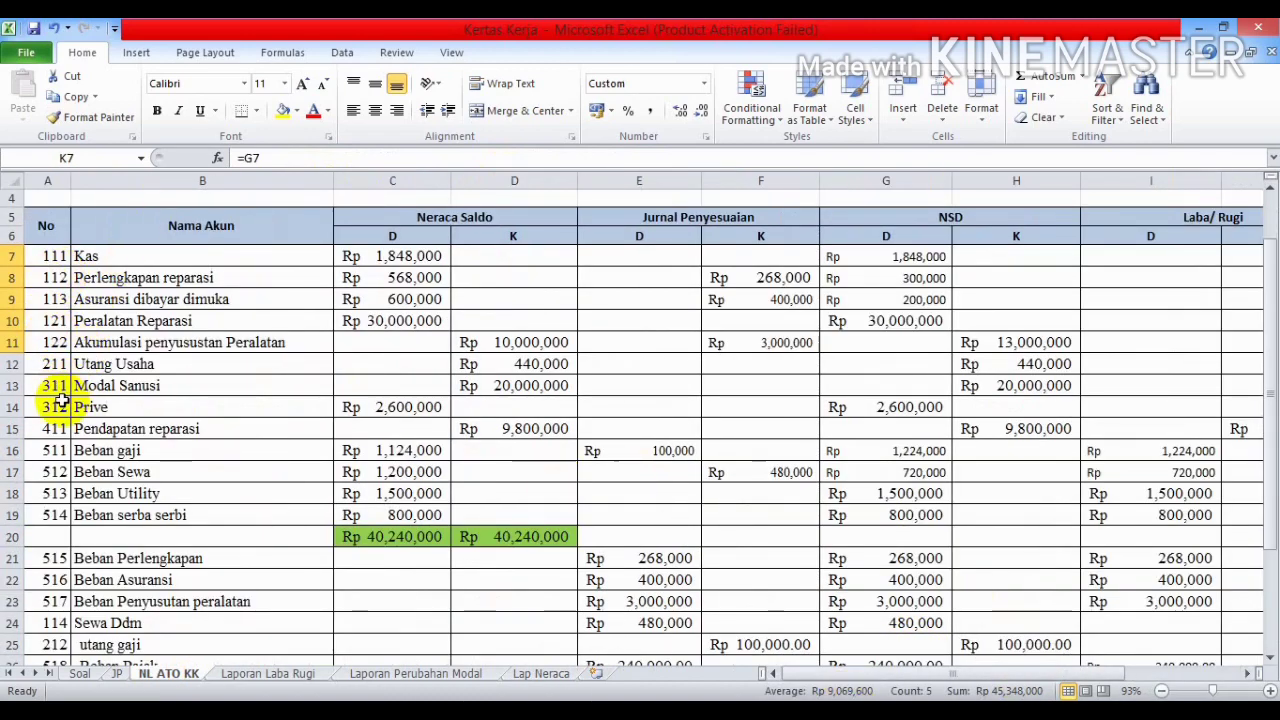
pyautogui.scroll(-2, 60, 403)
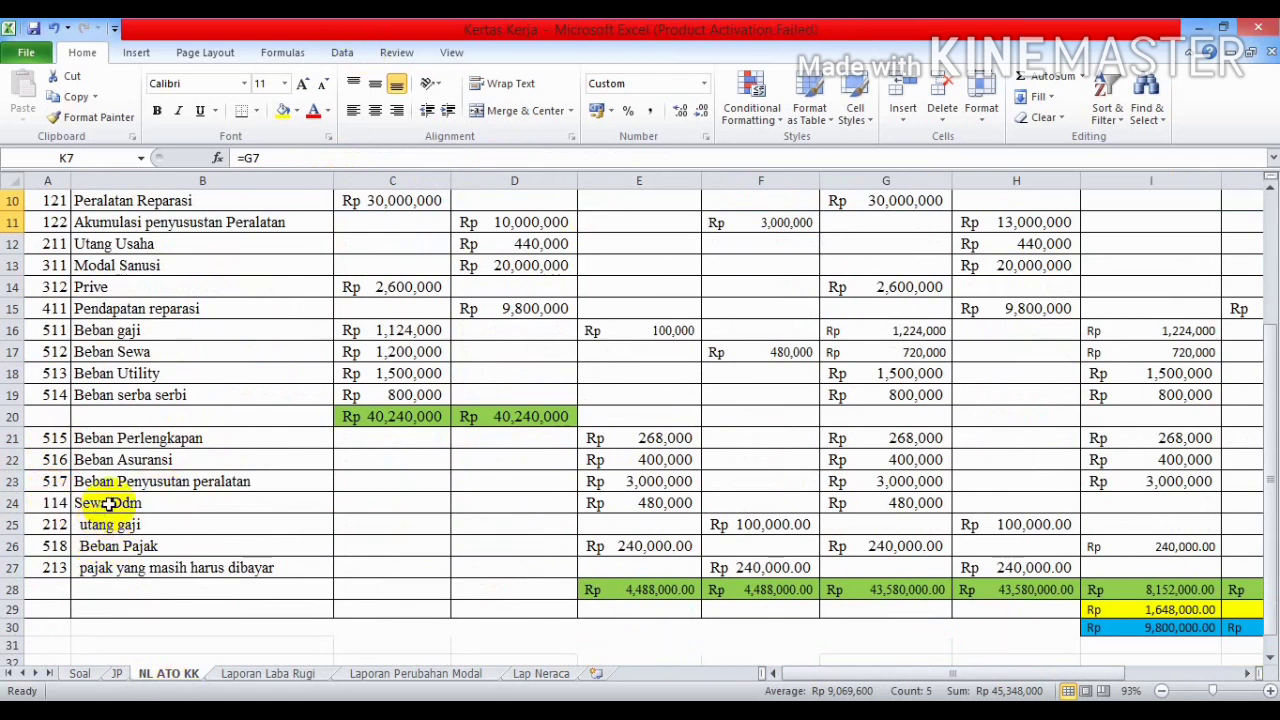
pyautogui.click(1247, 674)
pyautogui.click(1247, 674)
pyautogui.click(1247, 674)
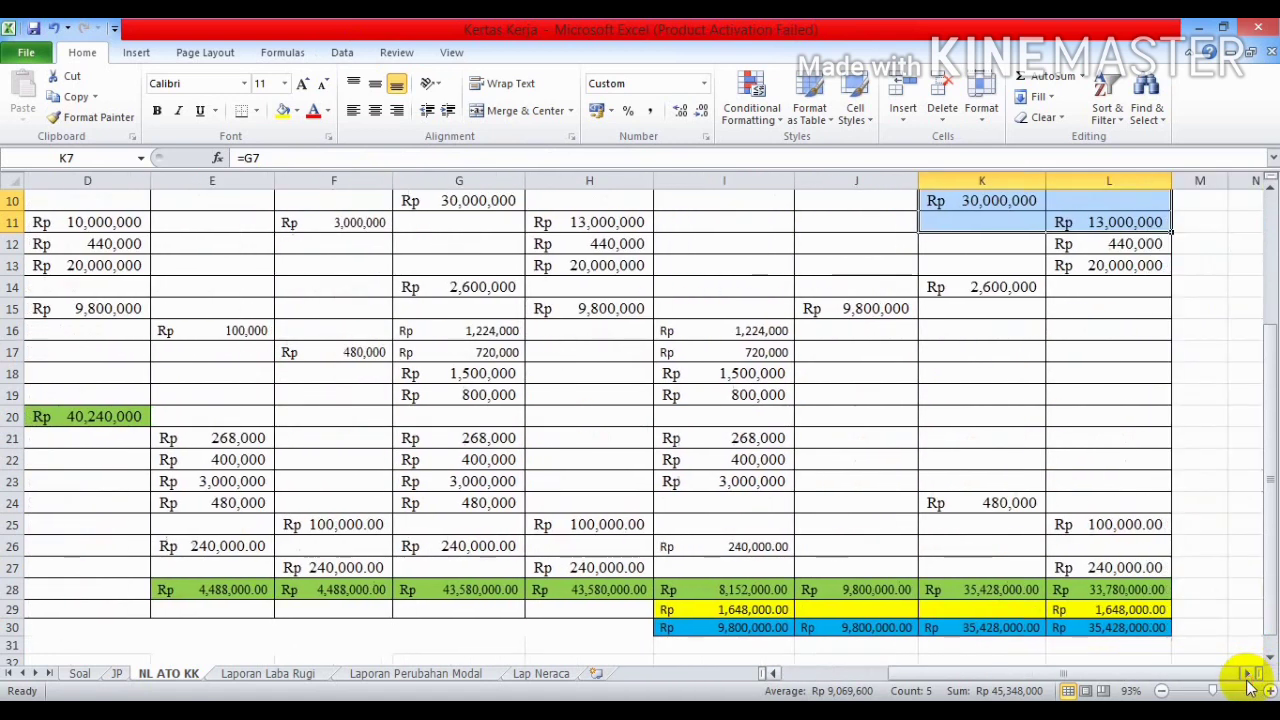
pyautogui.click(966, 500)
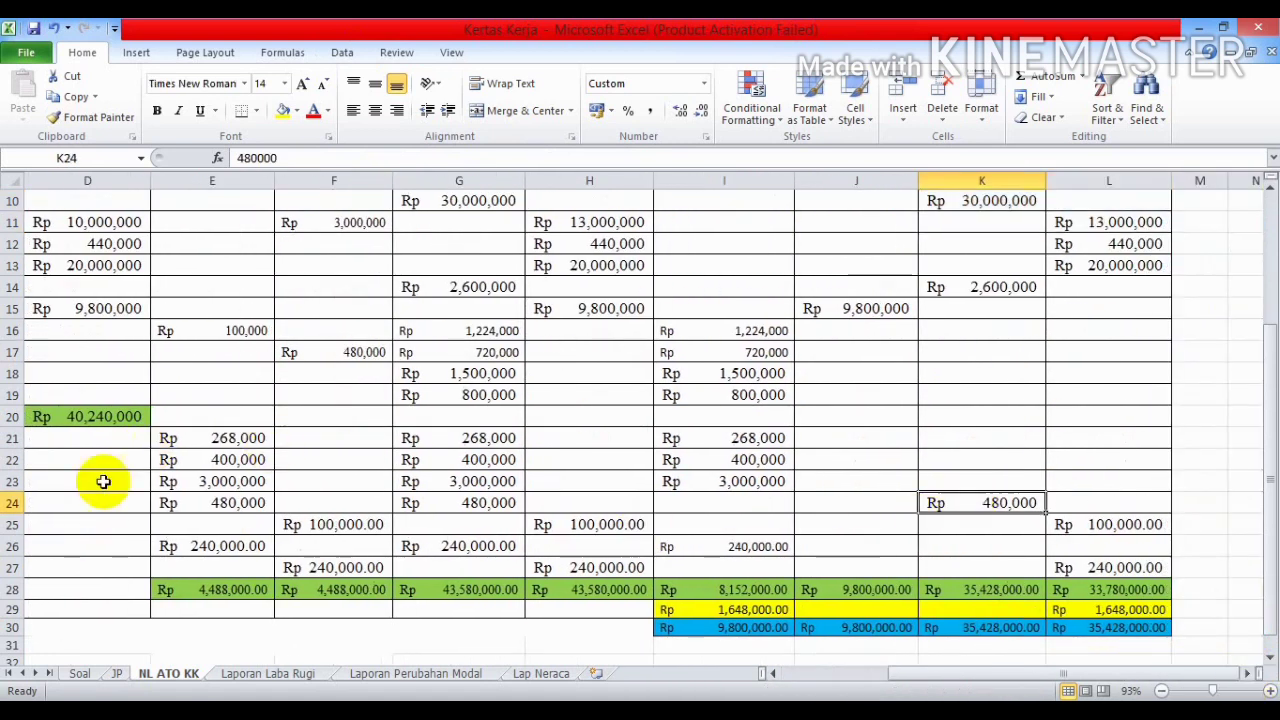
pyautogui.click(521, 678)
pyautogui.click(175, 439)
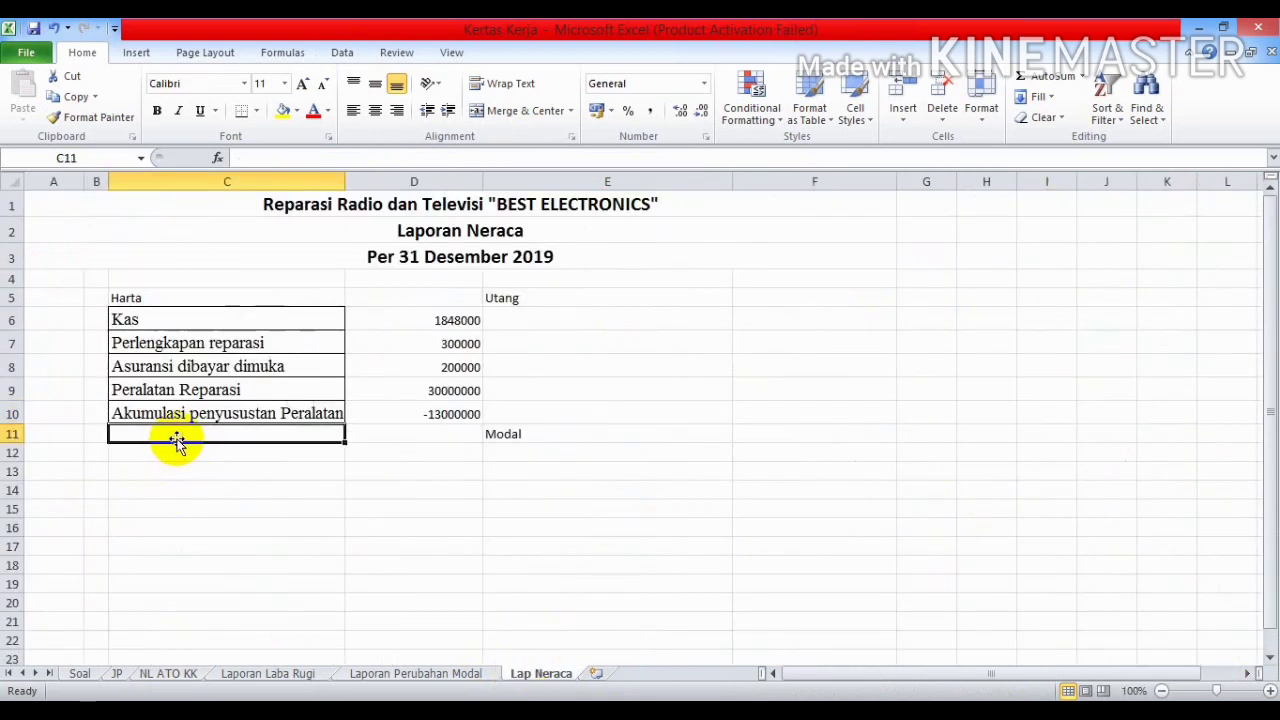
pyautogui.write('Sewa DDM')
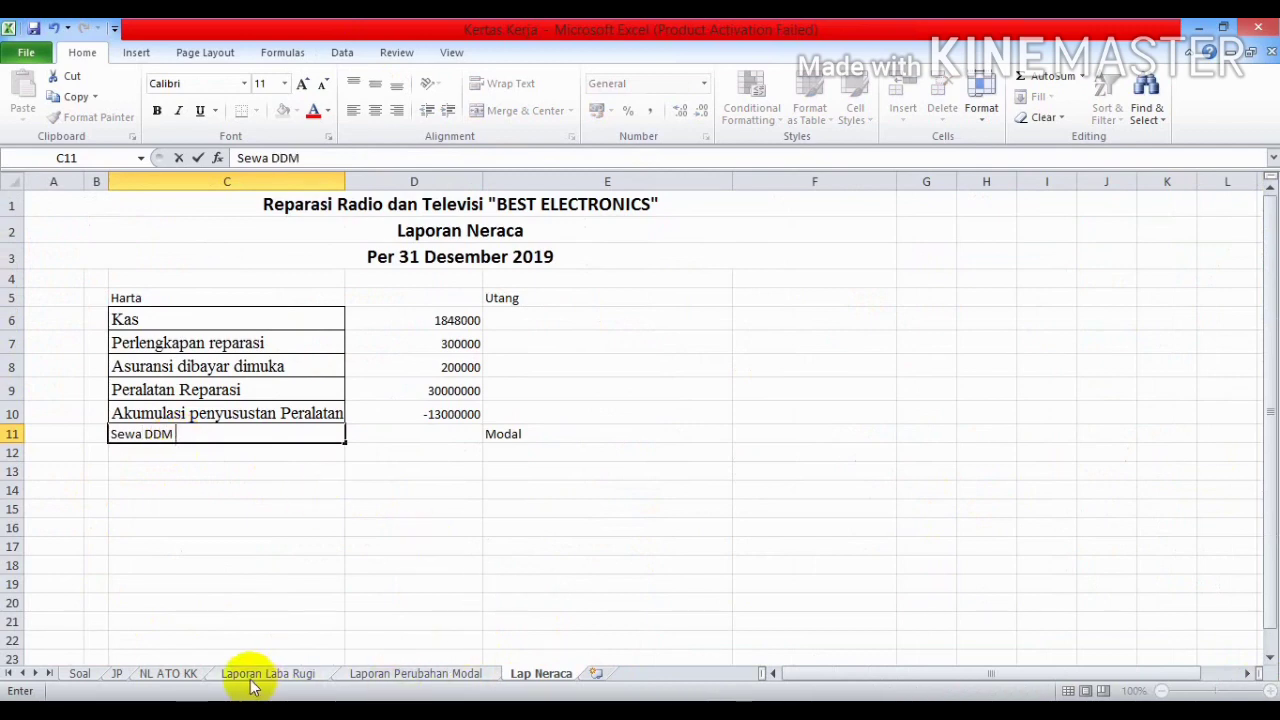
# Check the Sewa Ddm amount on NL ATO KK and enter 480000 in D11 of Lap Neraca.
pyautogui.click(200, 676)
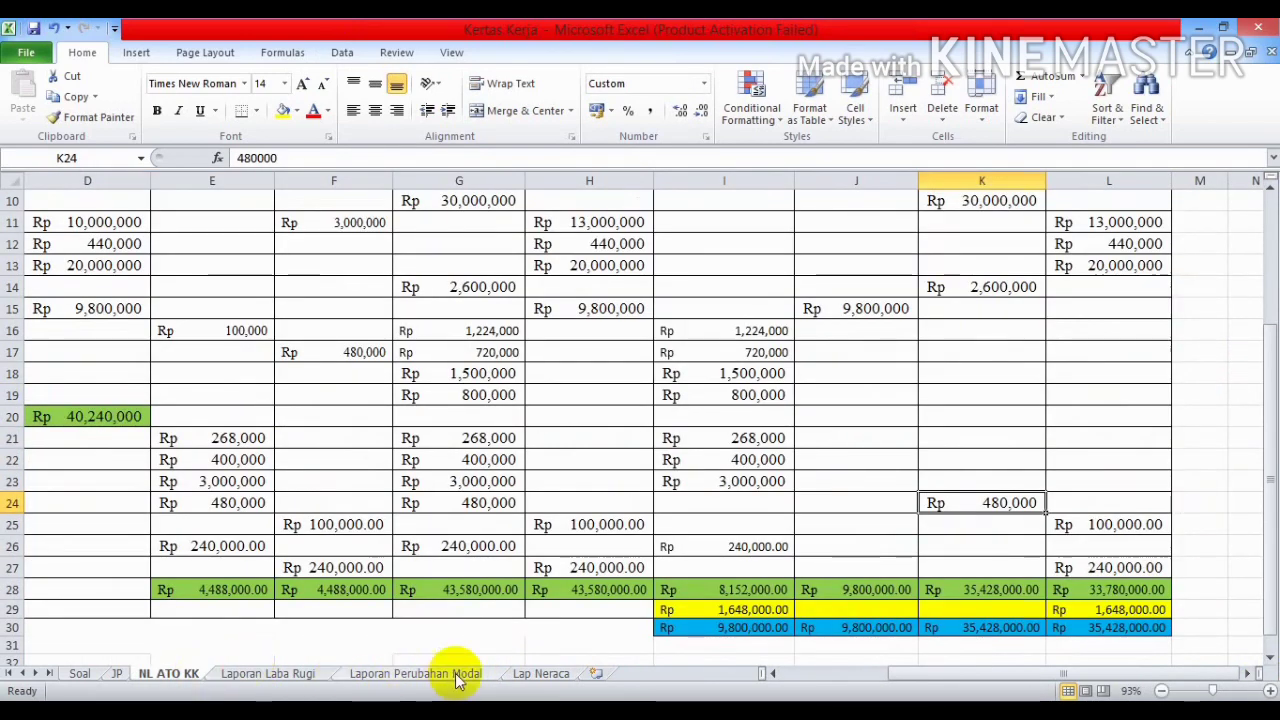
pyautogui.click(537, 677)
pyautogui.click(431, 437)
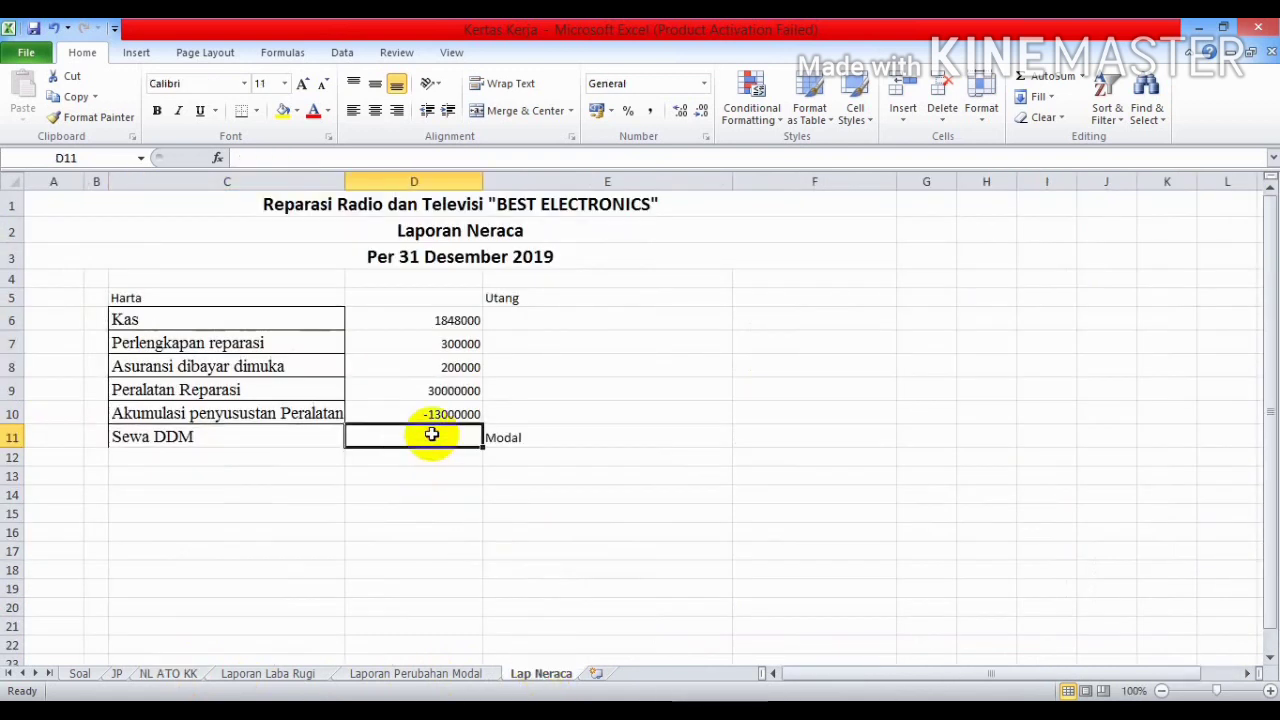
pyautogui.write('480')
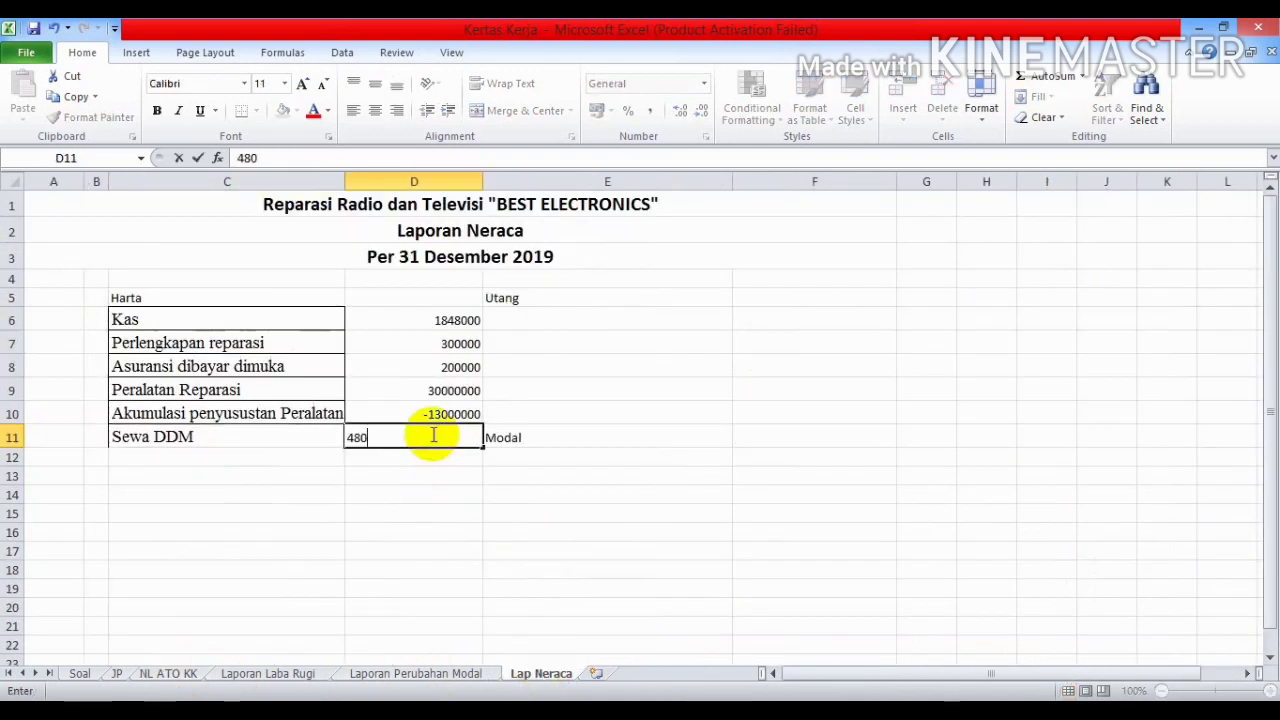
pyautogui.write('000')
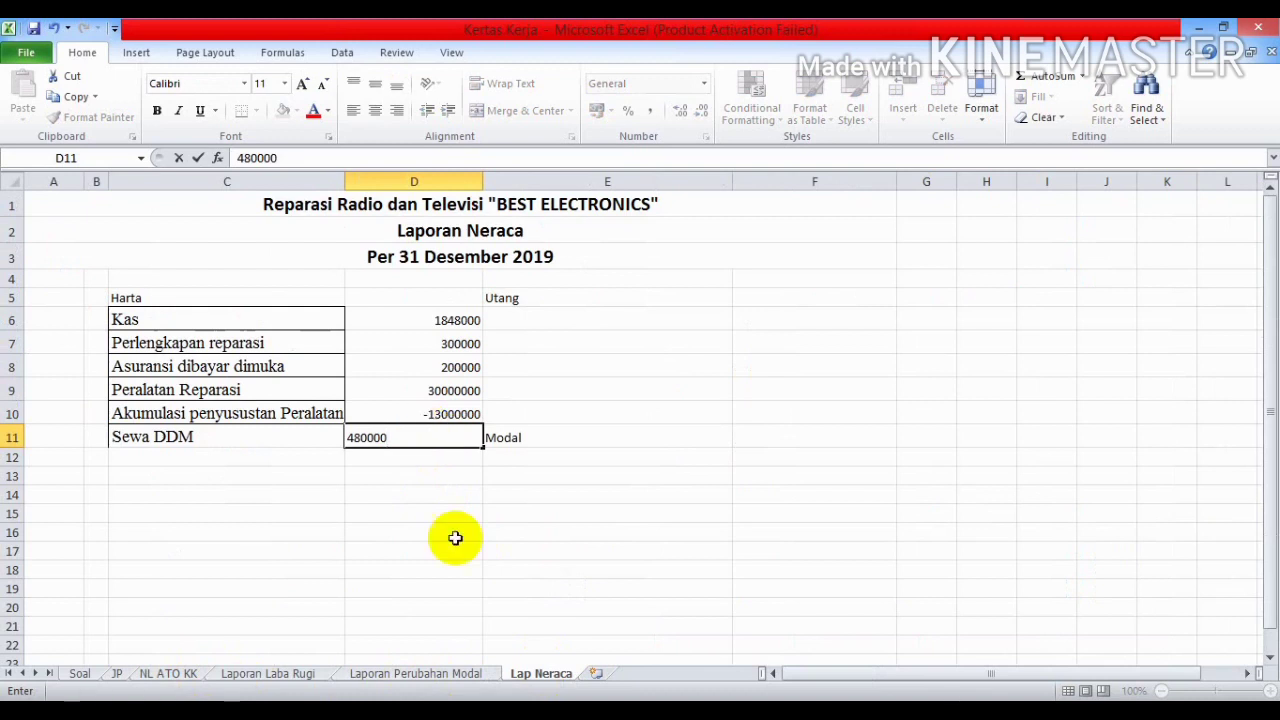
pyautogui.click(454, 532)
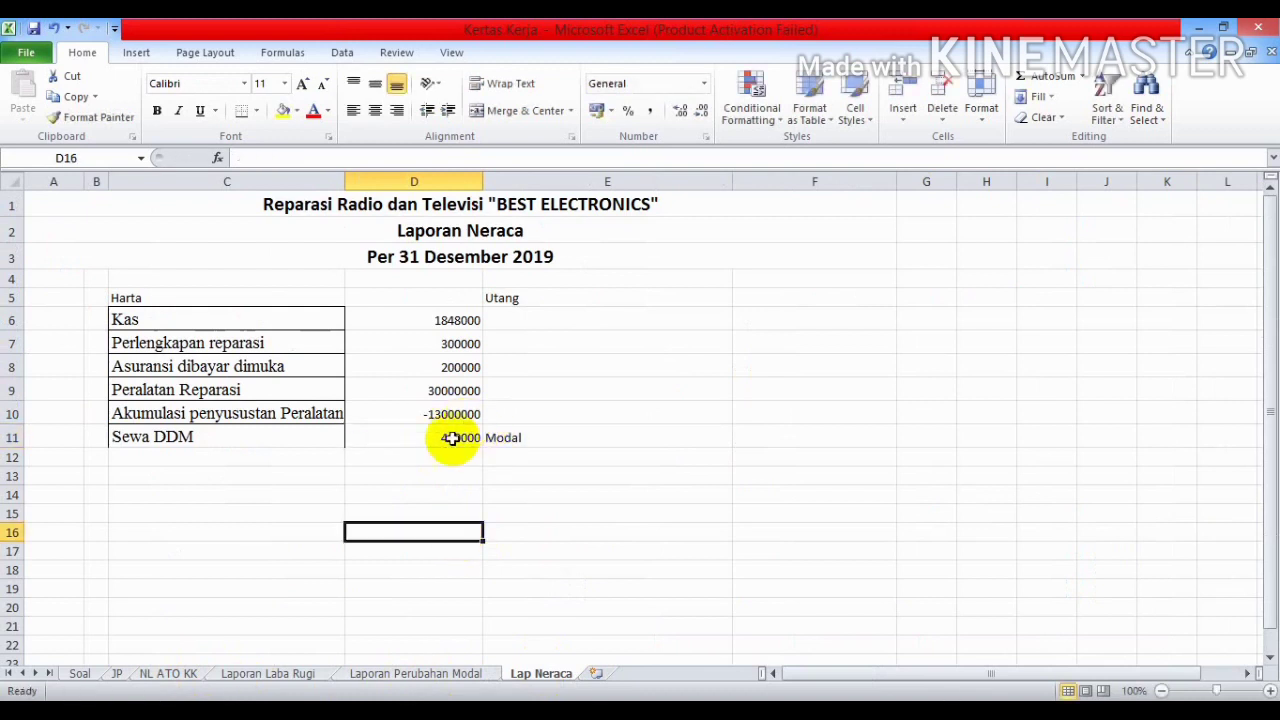
# Total the Harta amounts in D13 with the formula =sum(D6:D11).
pyautogui.click(401, 476)
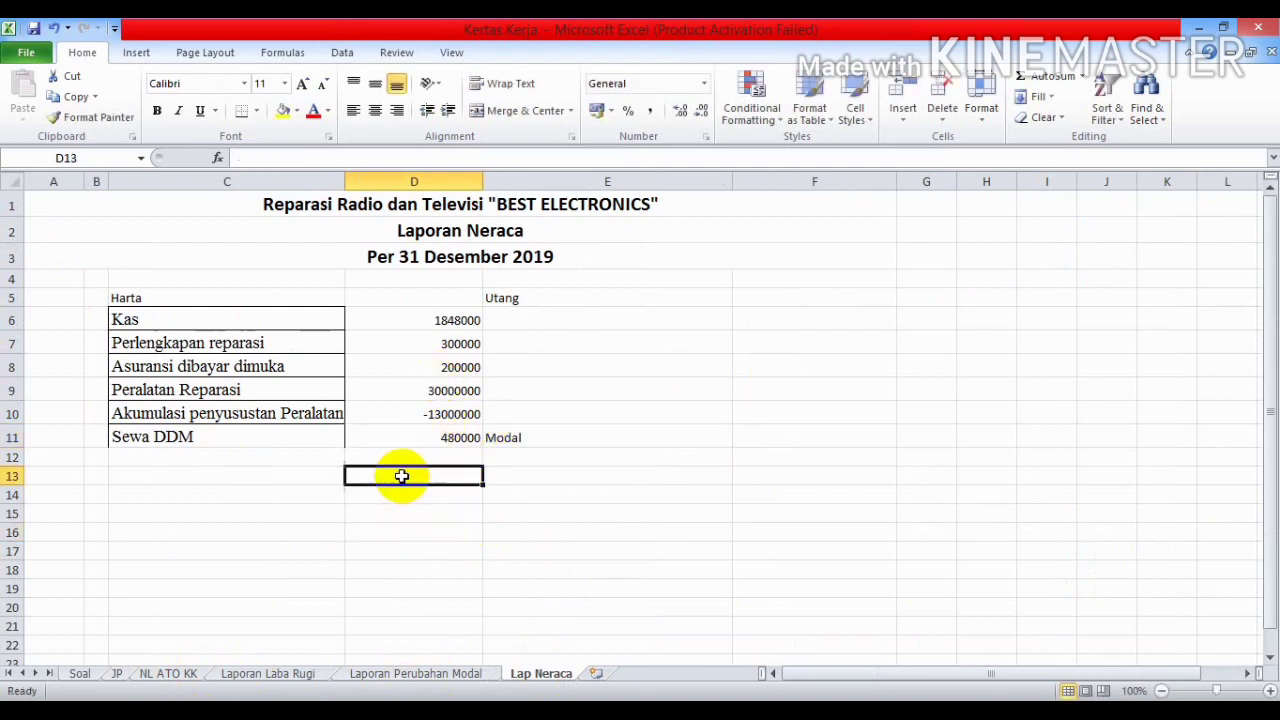
pyautogui.write('=')
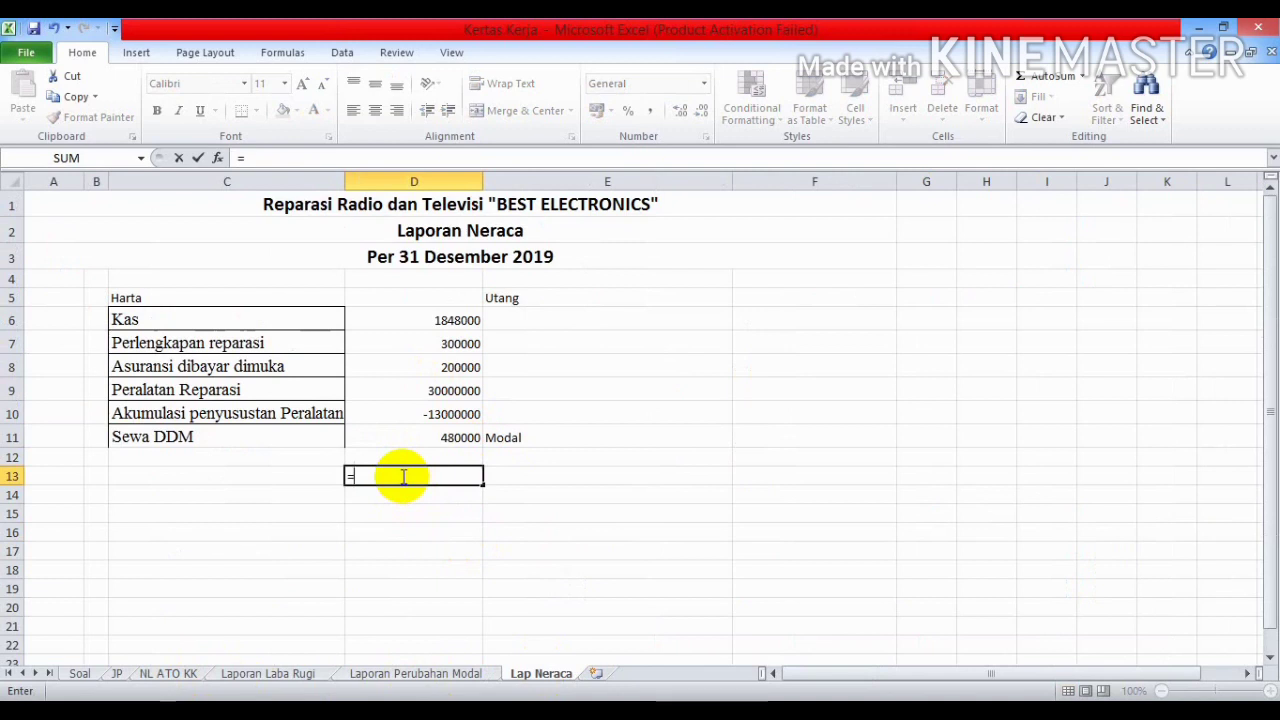
pyautogui.write('sum(')
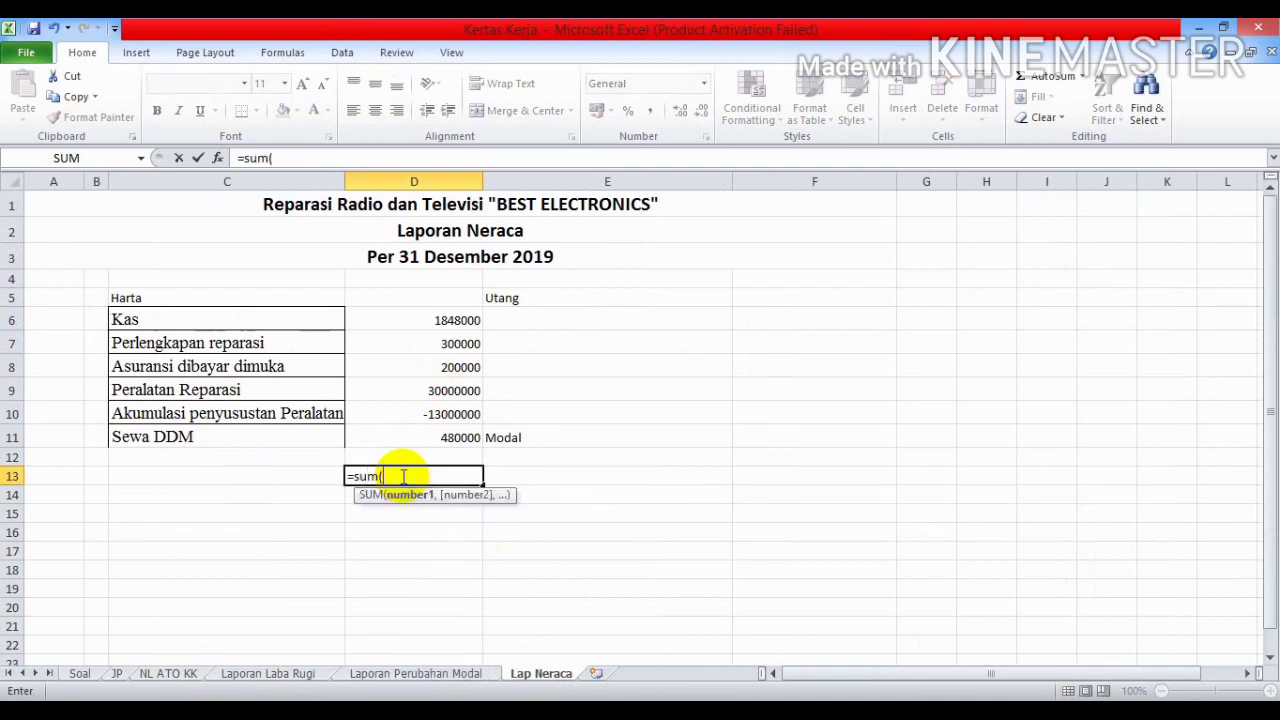
pyautogui.moveTo(417, 320); pyautogui.dragTo(401, 432)
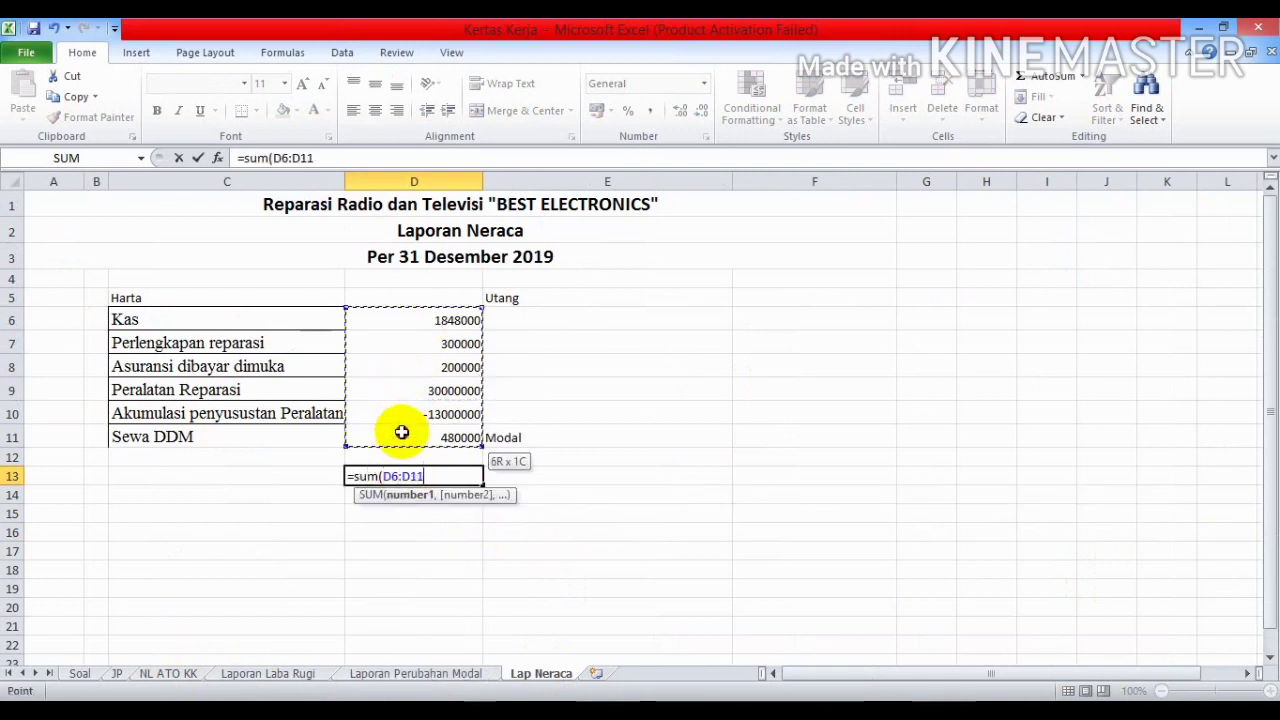
pyautogui.write(')')
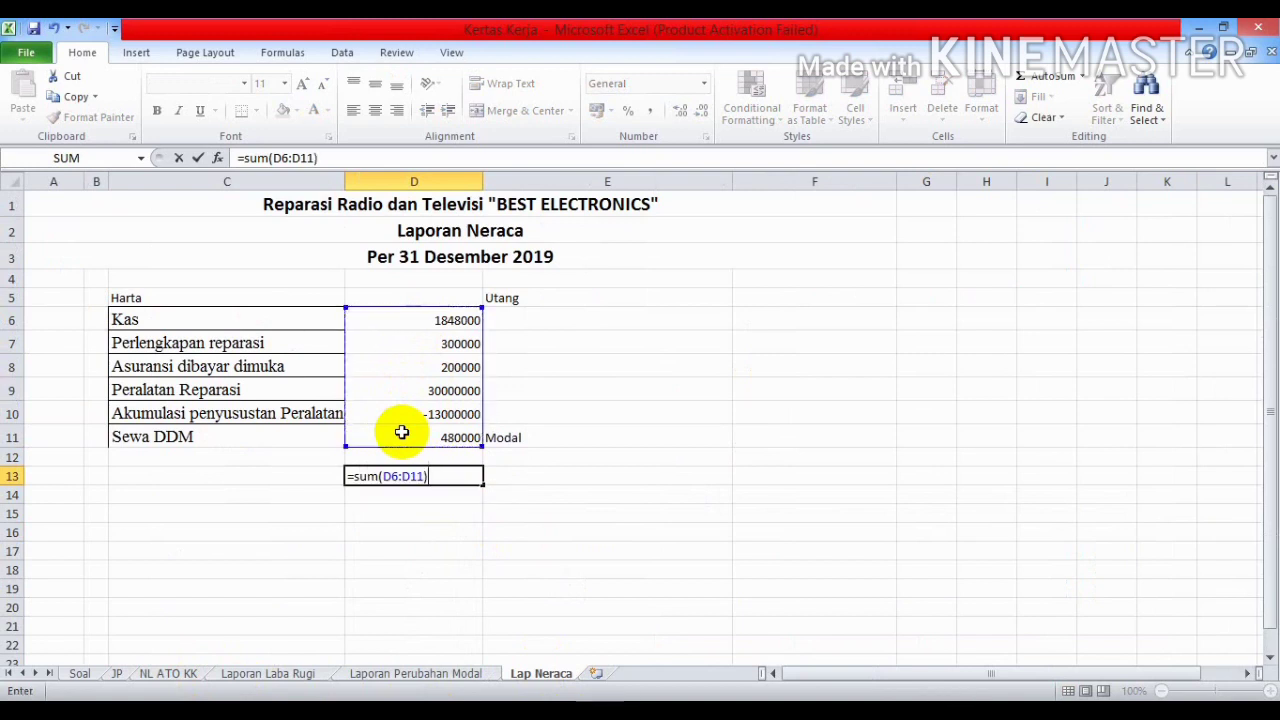
pyautogui.press('Return')
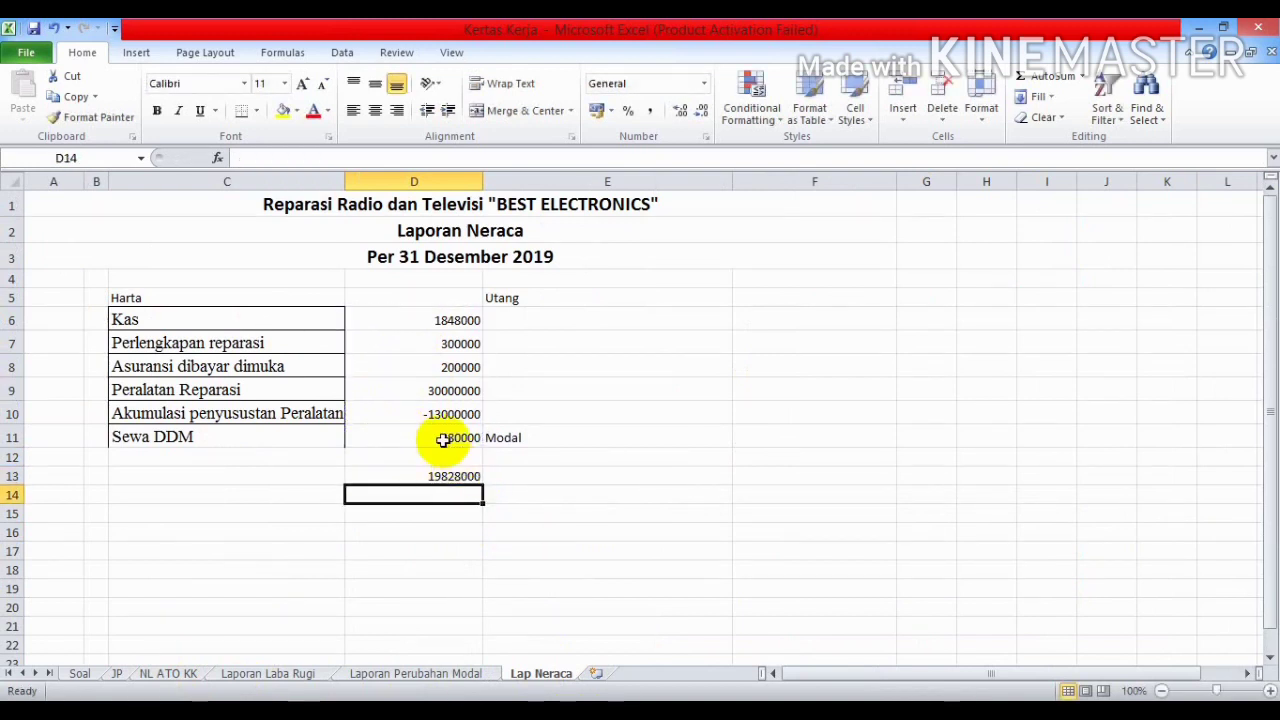
# Remove the borders from the Harta account names in C6:C11 and set their font size to 11.
pyautogui.moveTo(245, 313); pyautogui.dragTo(246, 434)
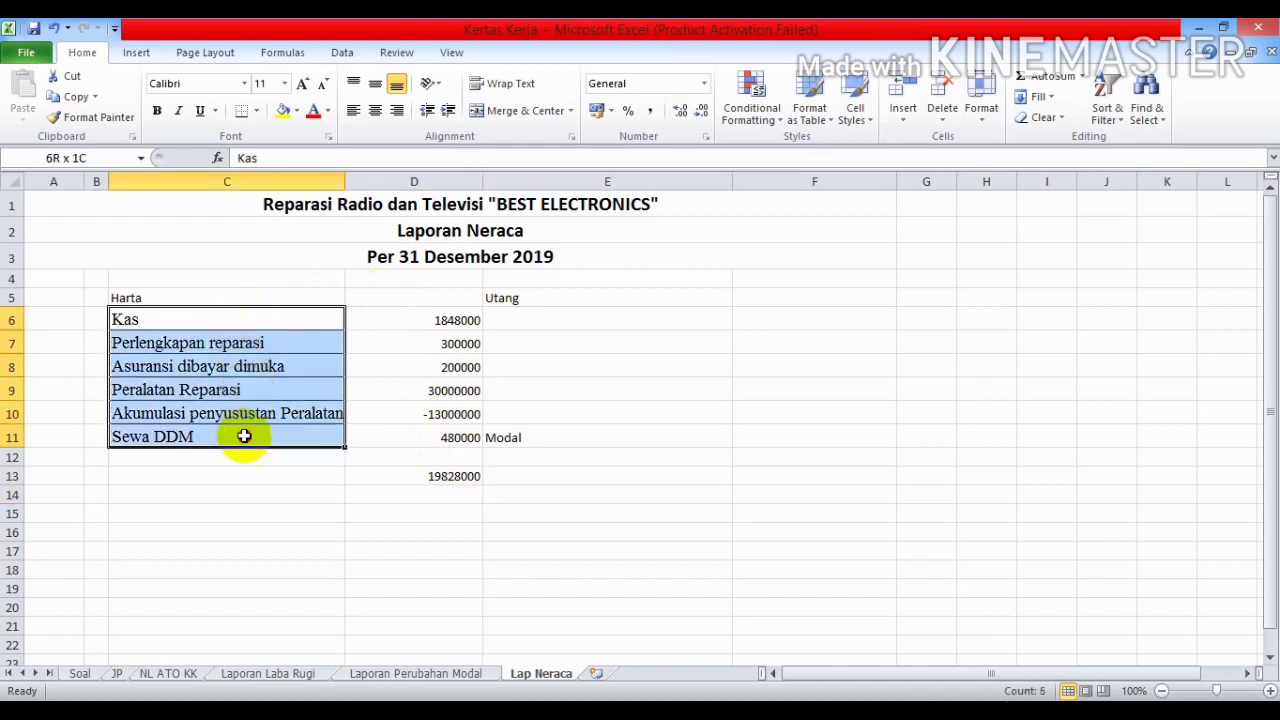
pyautogui.click(254, 111)
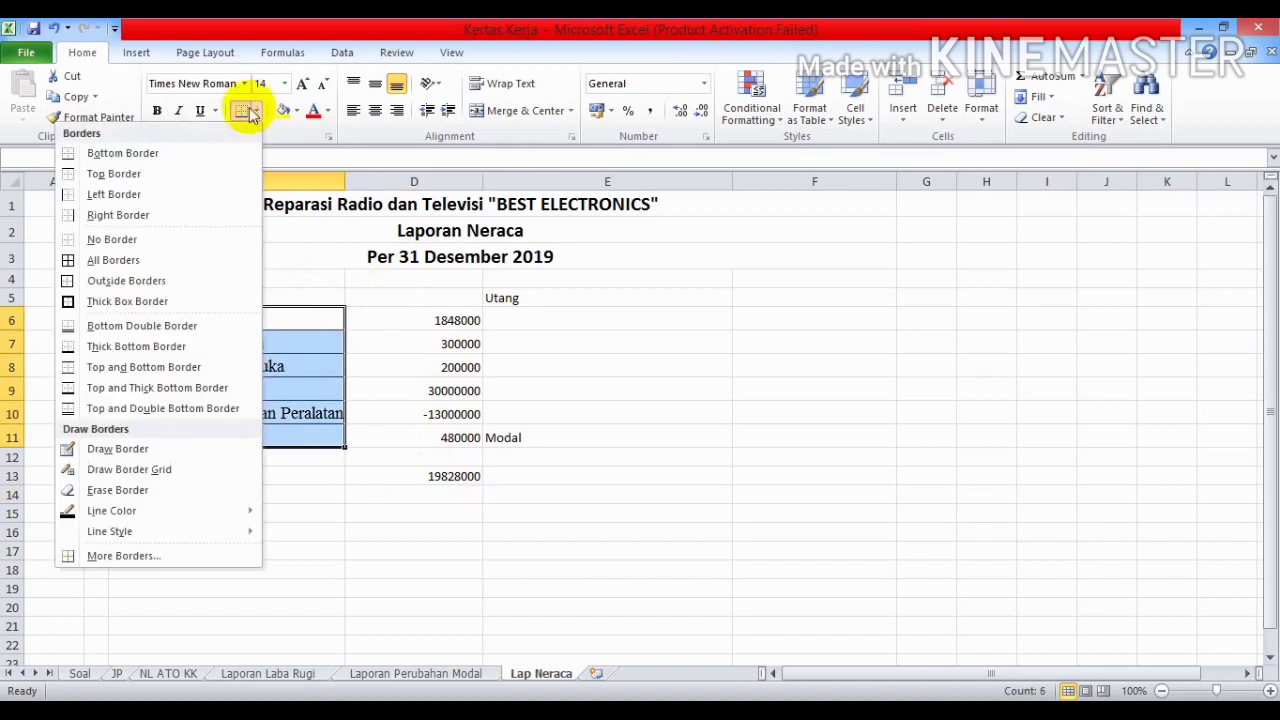
pyautogui.click(155, 244)
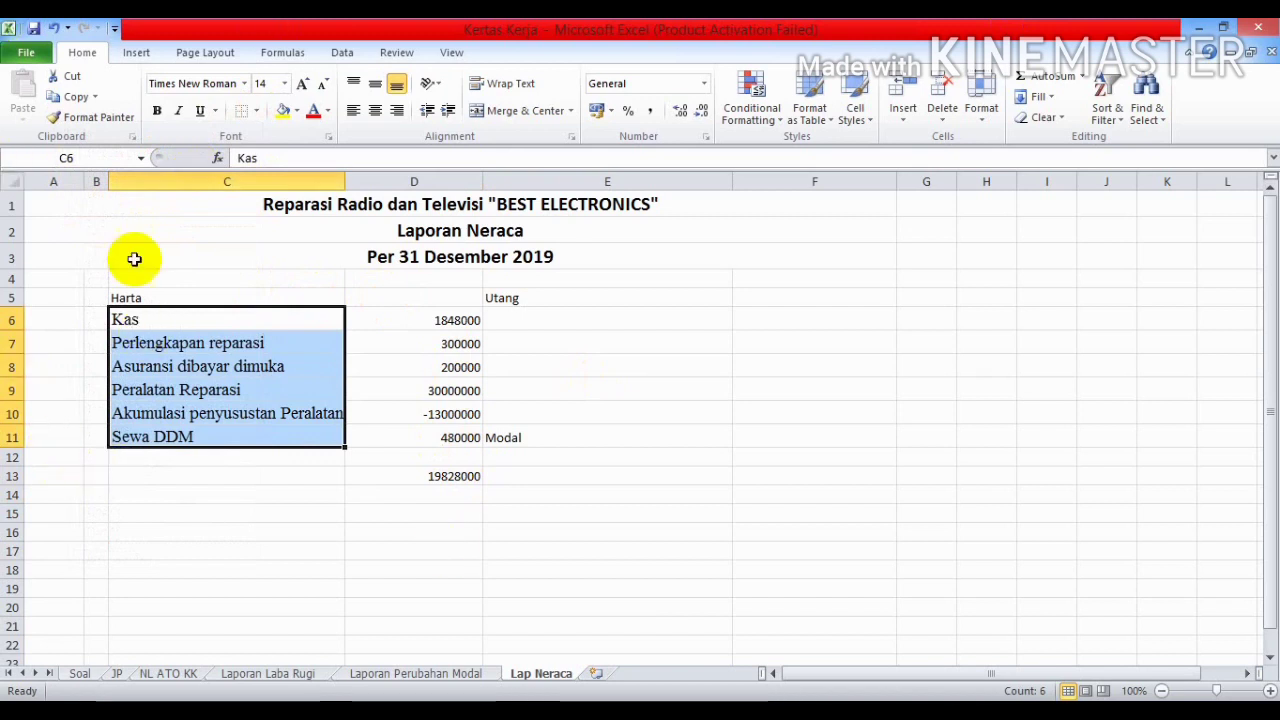
pyautogui.click(285, 83)
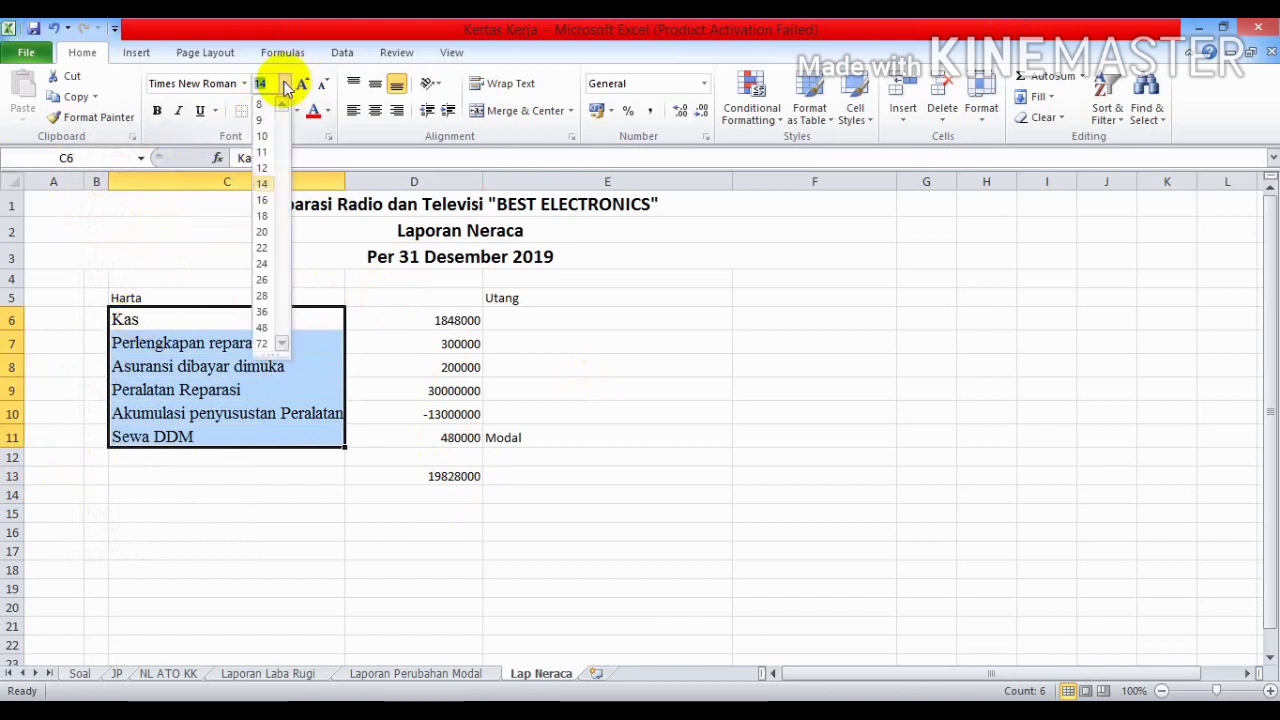
pyautogui.click(260, 151)
pyautogui.click(410, 279)
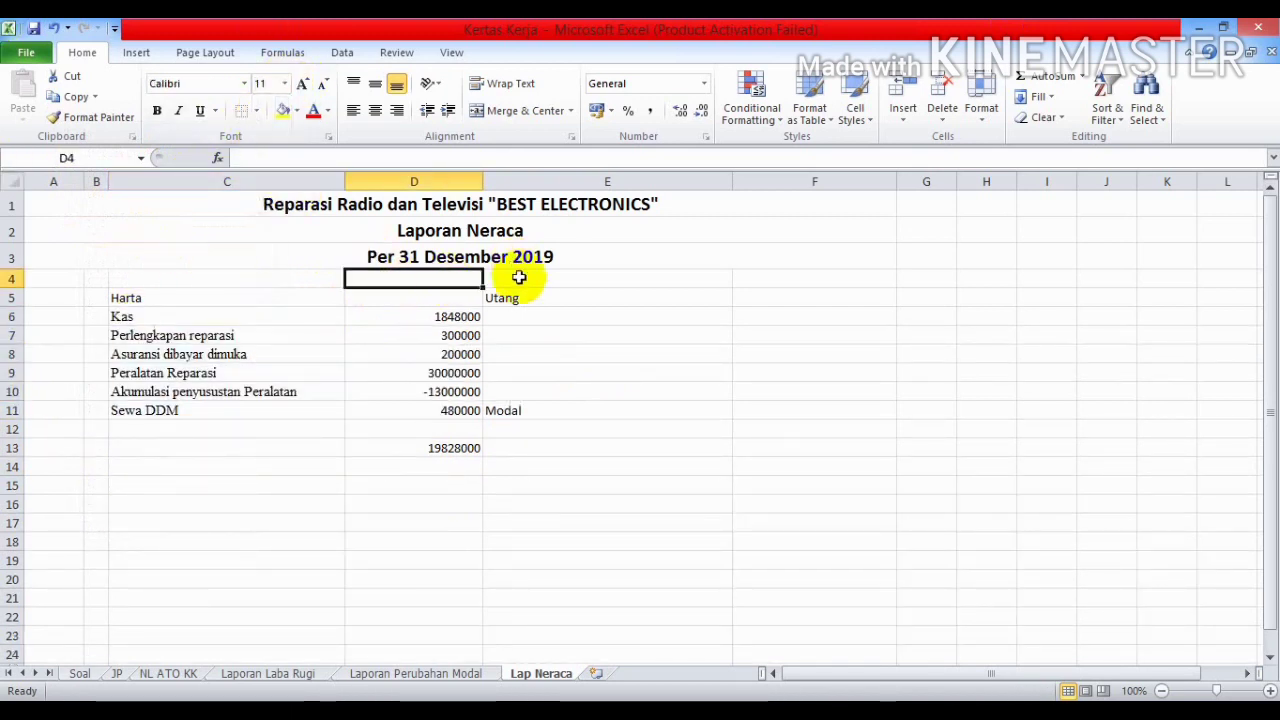
# Move the "Modal" heading from E11 up to E9.
pyautogui.click(519, 299)
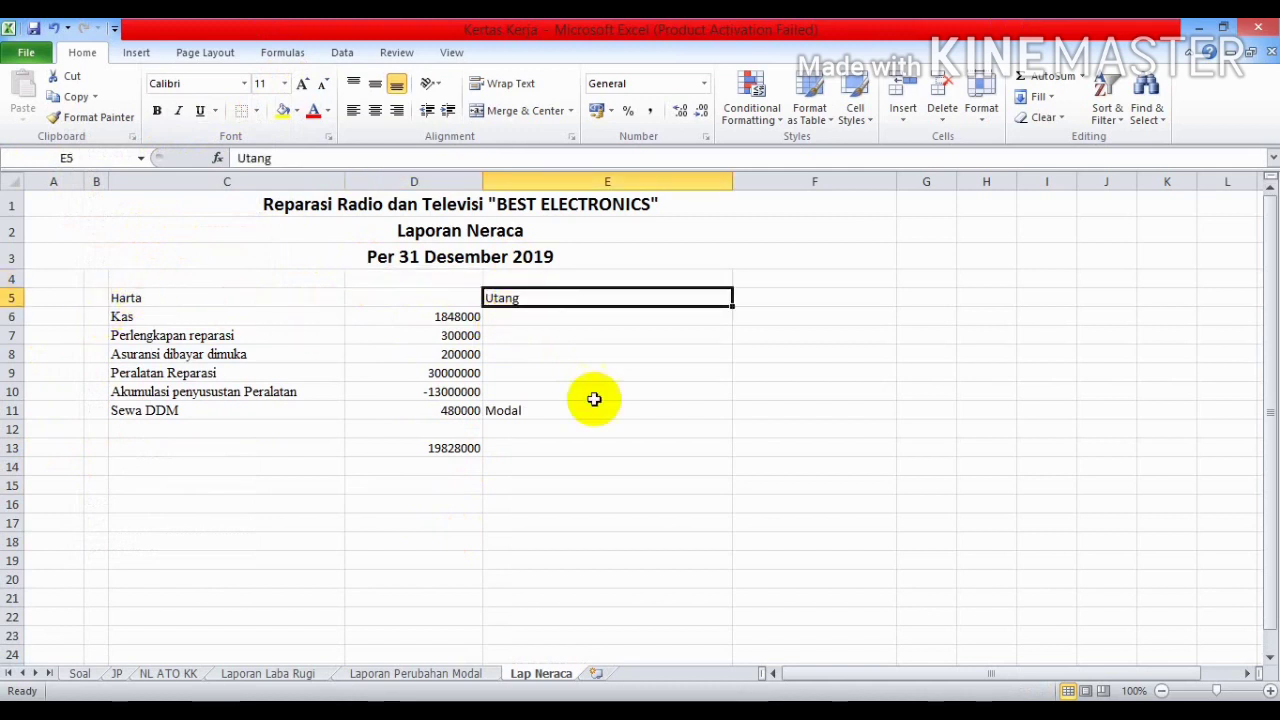
pyautogui.click(521, 416)
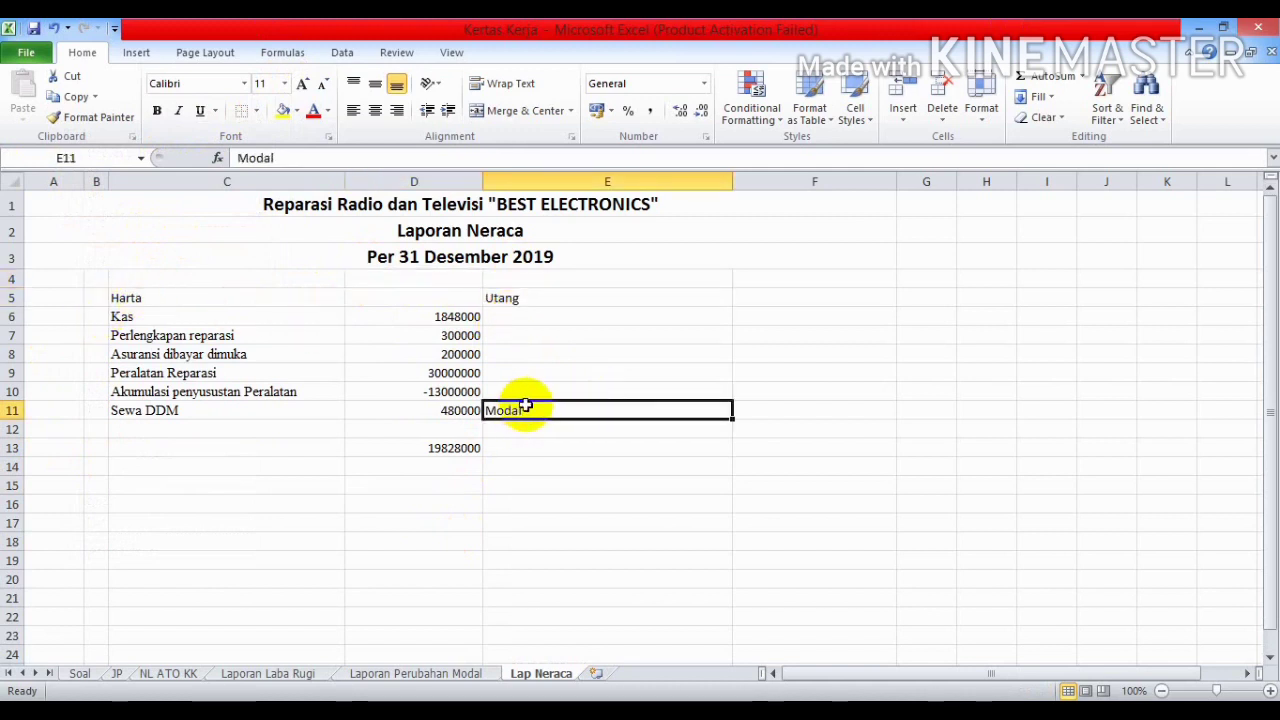
pyautogui.hotkey('ctrl', 'x')
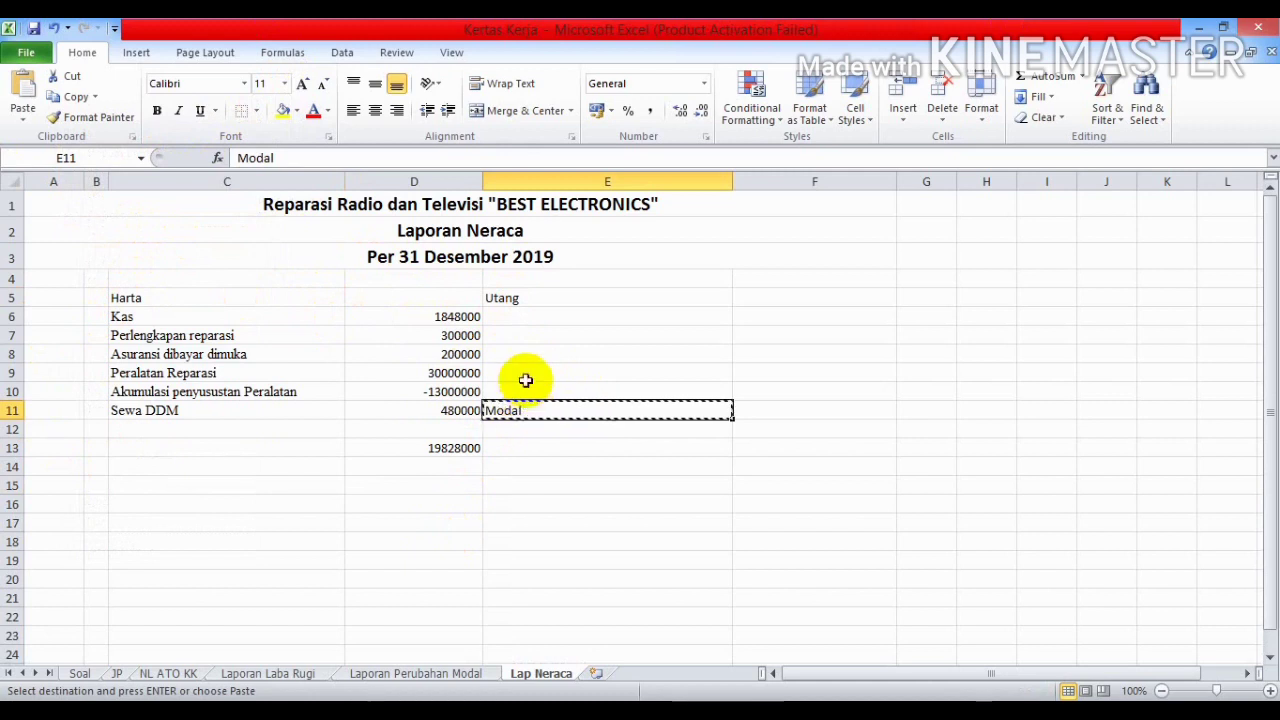
pyautogui.click(529, 371)
pyautogui.hotkey('ctrl', 'v')
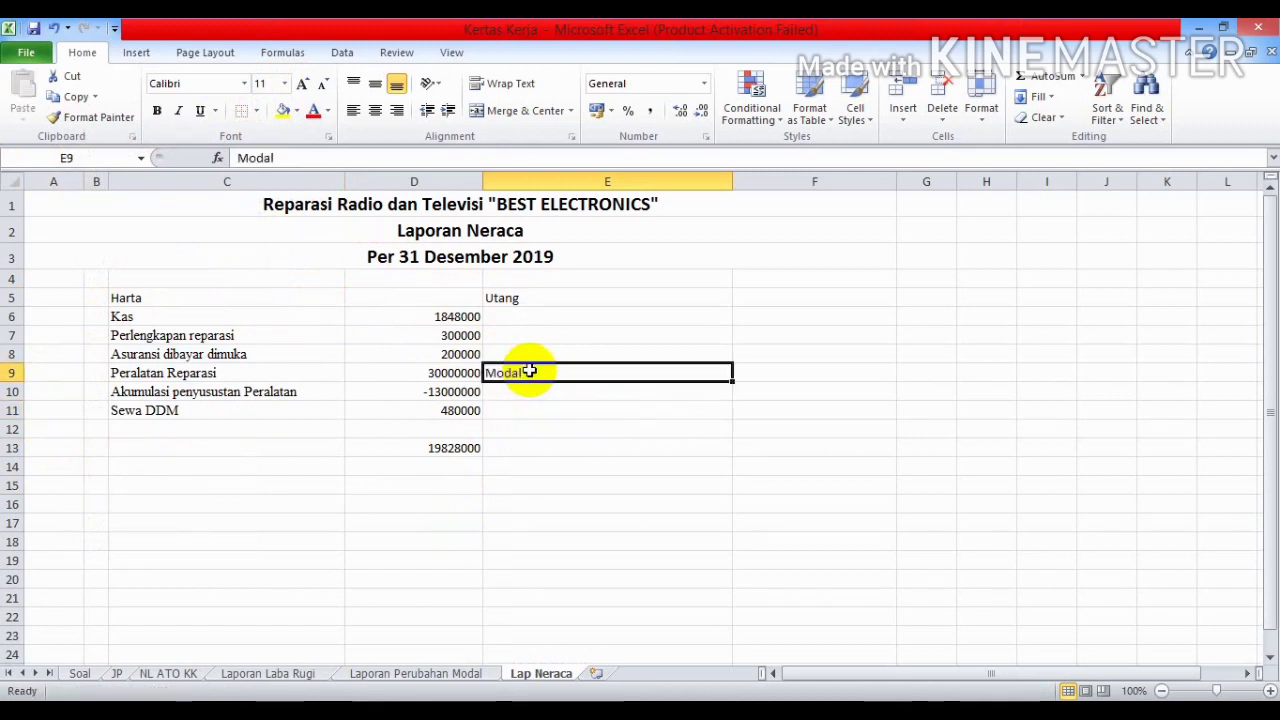
pyautogui.click(586, 423)
# Make the Harta, Utang and Modal section headings bold.
pyautogui.click(540, 318)
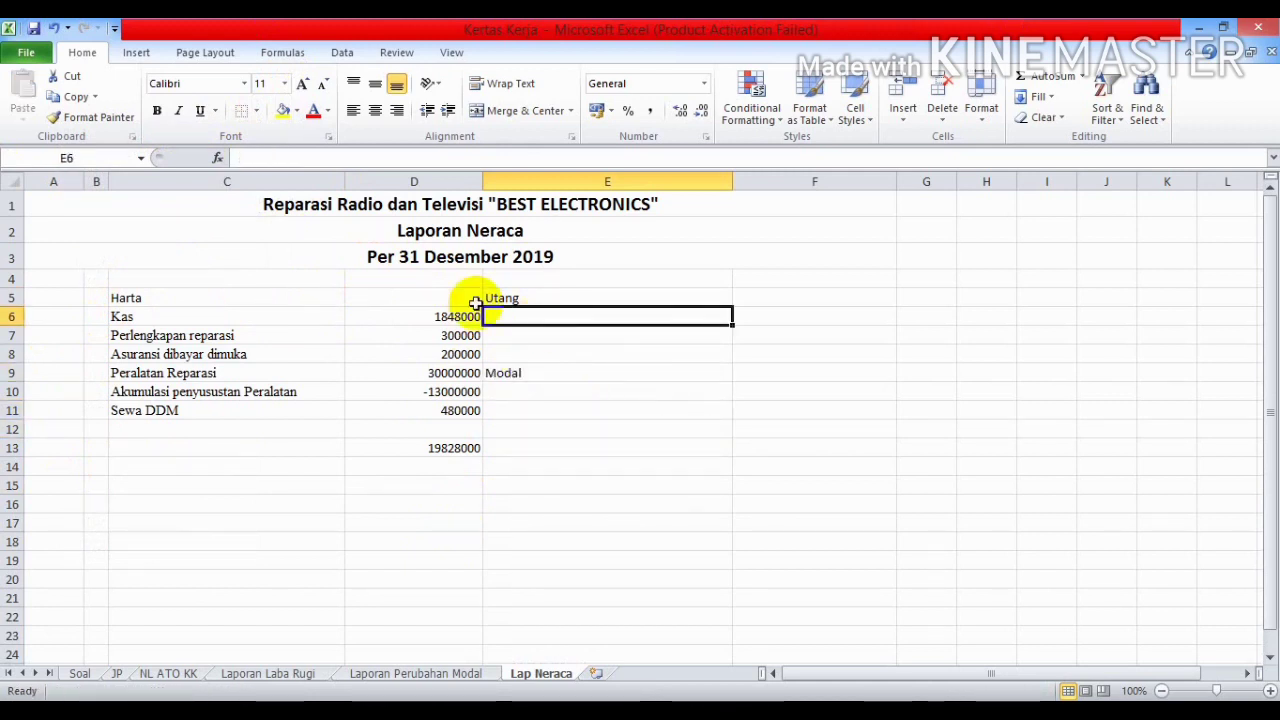
pyautogui.click(123, 297)
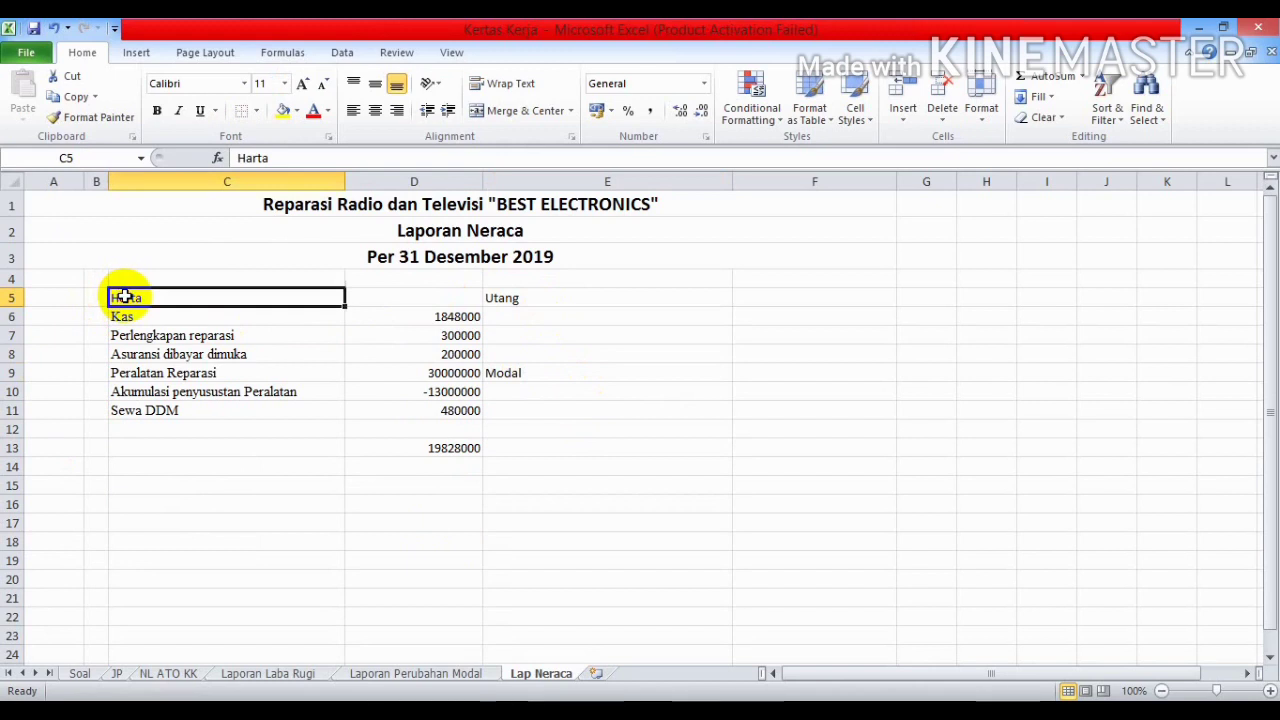
pyautogui.click(511, 299)
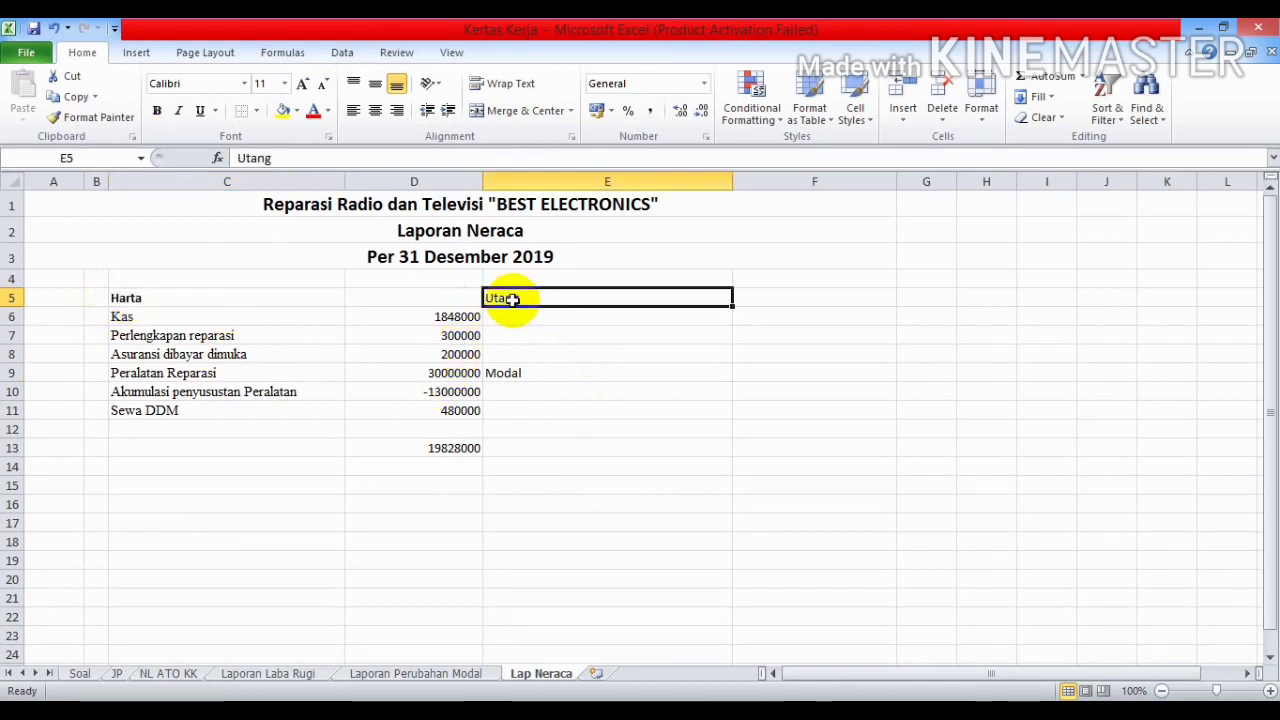
pyautogui.click(509, 376)
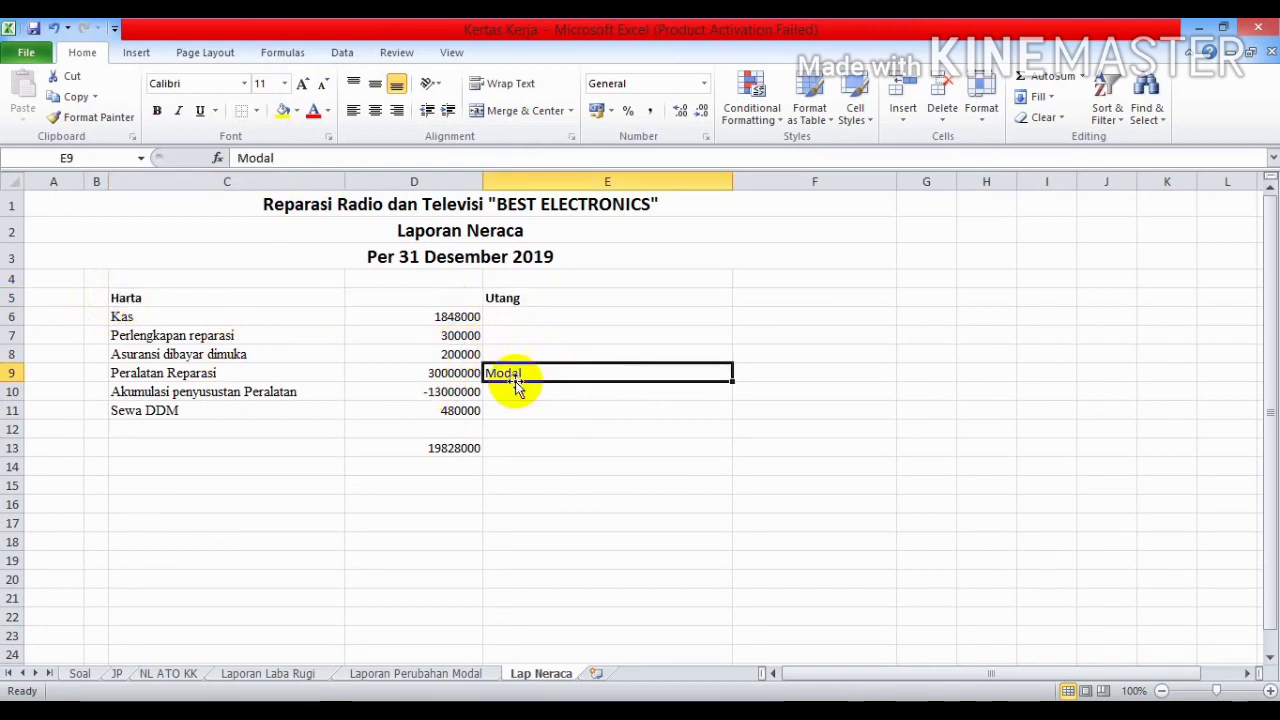
pyautogui.click(537, 446)
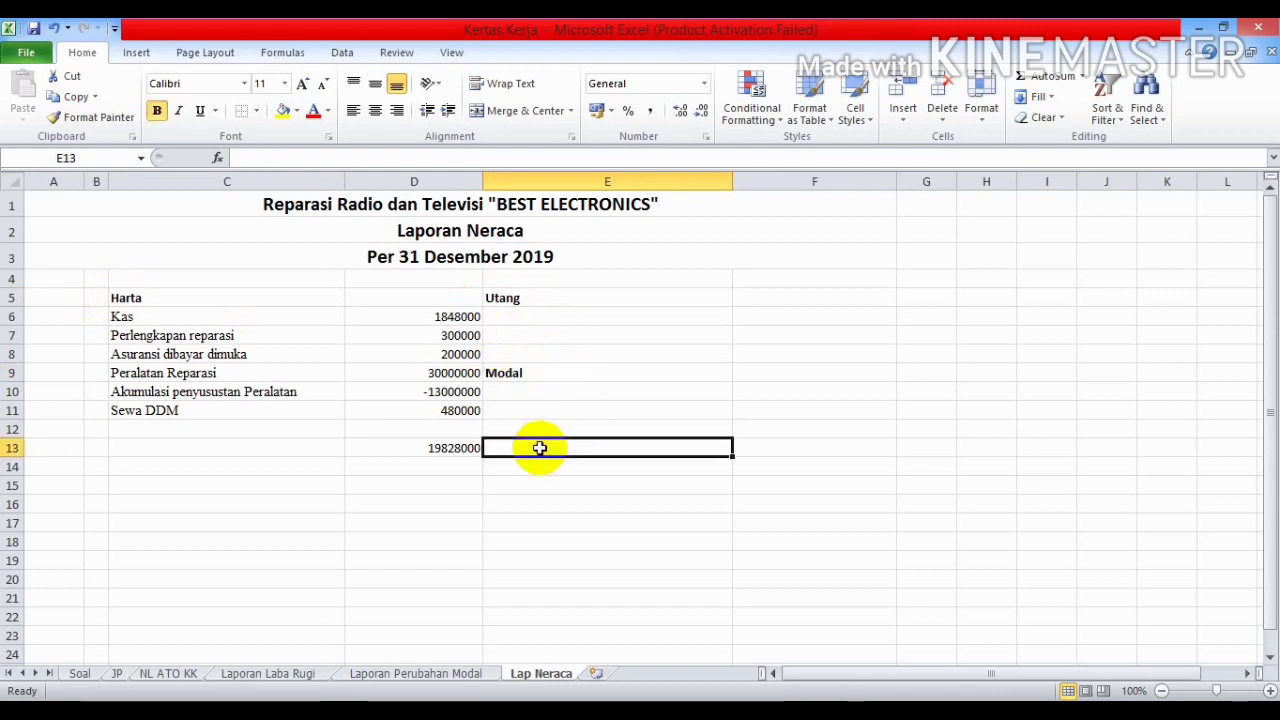
# Look up the liability accounts on NL ATO KK and enter "Utang Usaha" in E6 and "Utang gaj" in E7 of Lap Neraca.
pyautogui.click(158, 673)
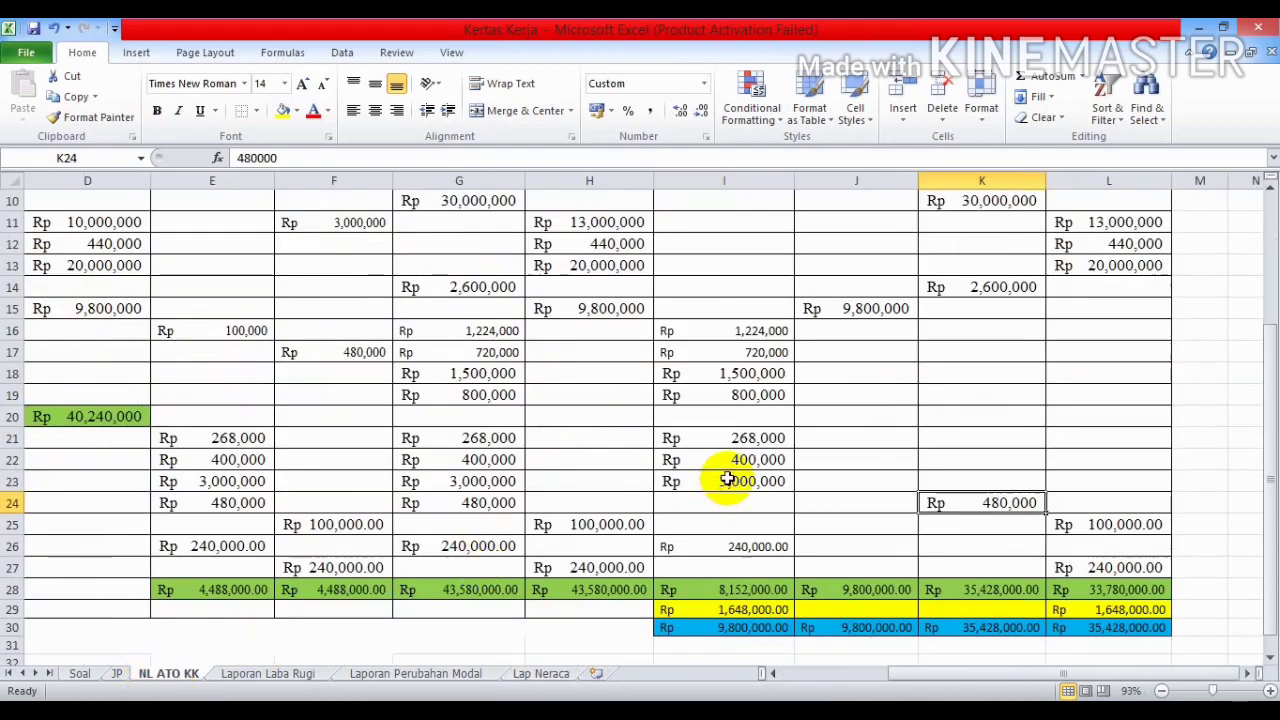
pyautogui.moveTo(1178, 670); pyautogui.dragTo(1065, 670)
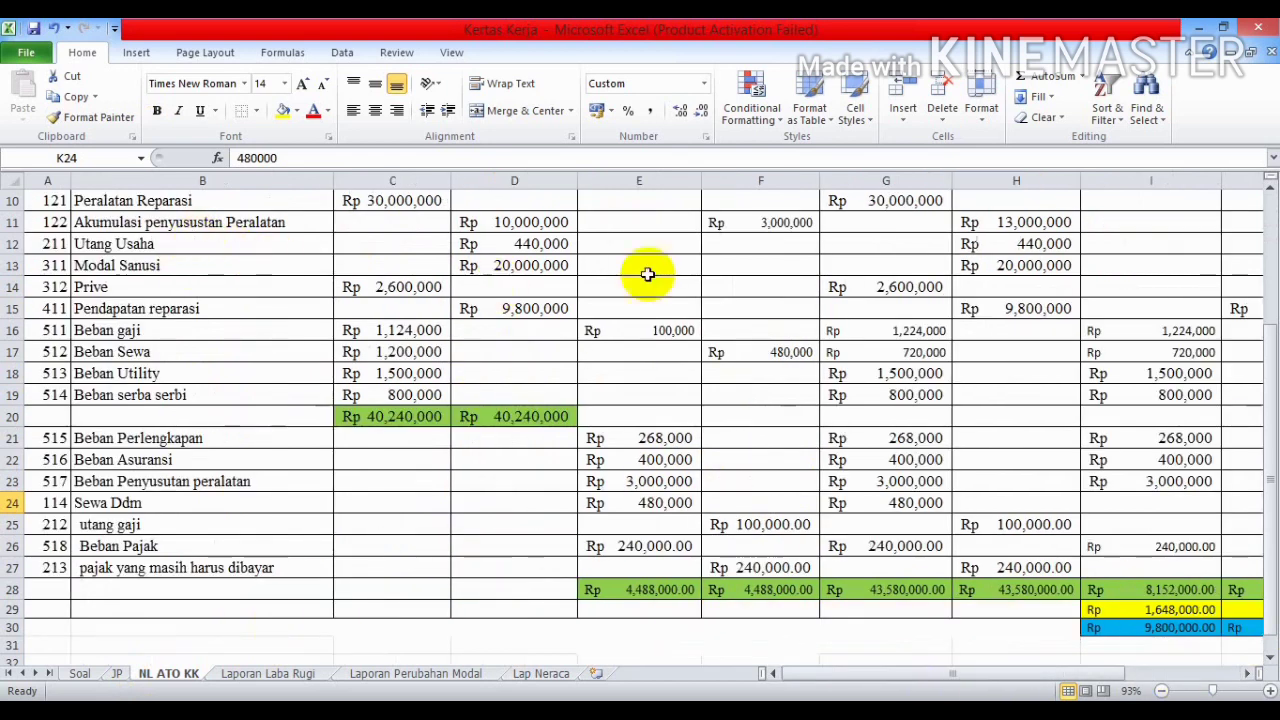
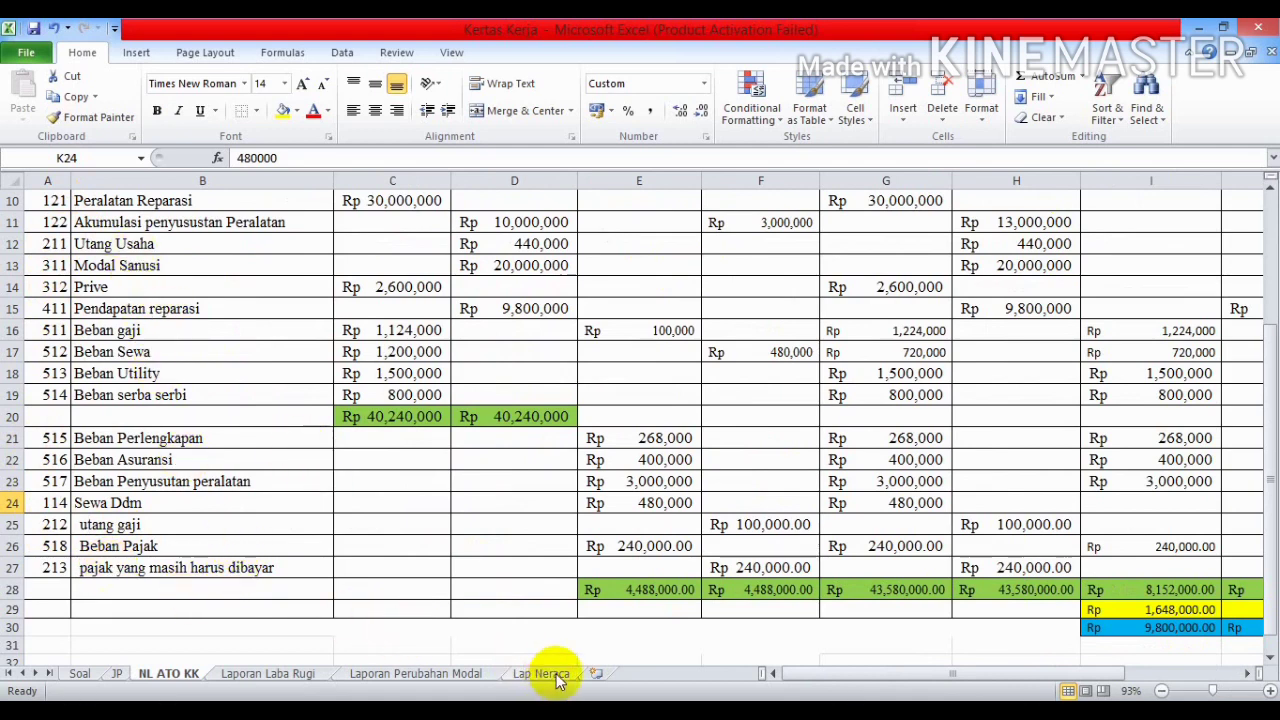
pyautogui.click(102, 247)
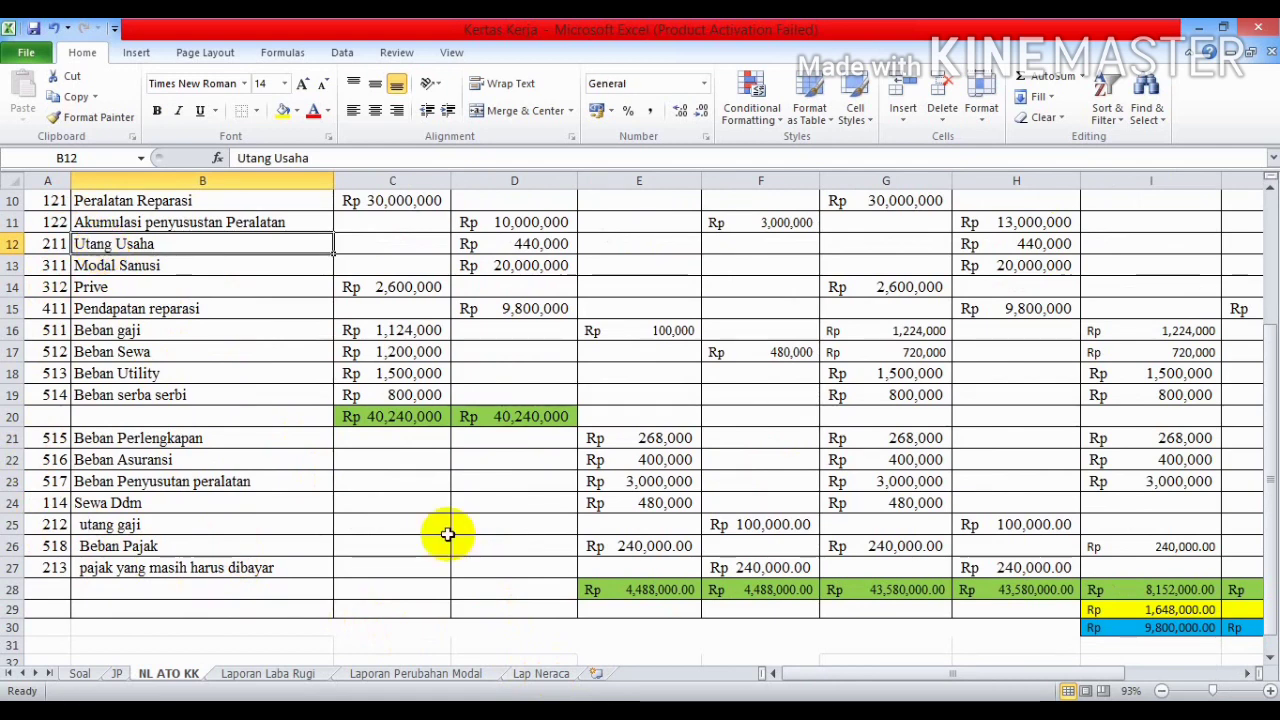
pyautogui.click(516, 674)
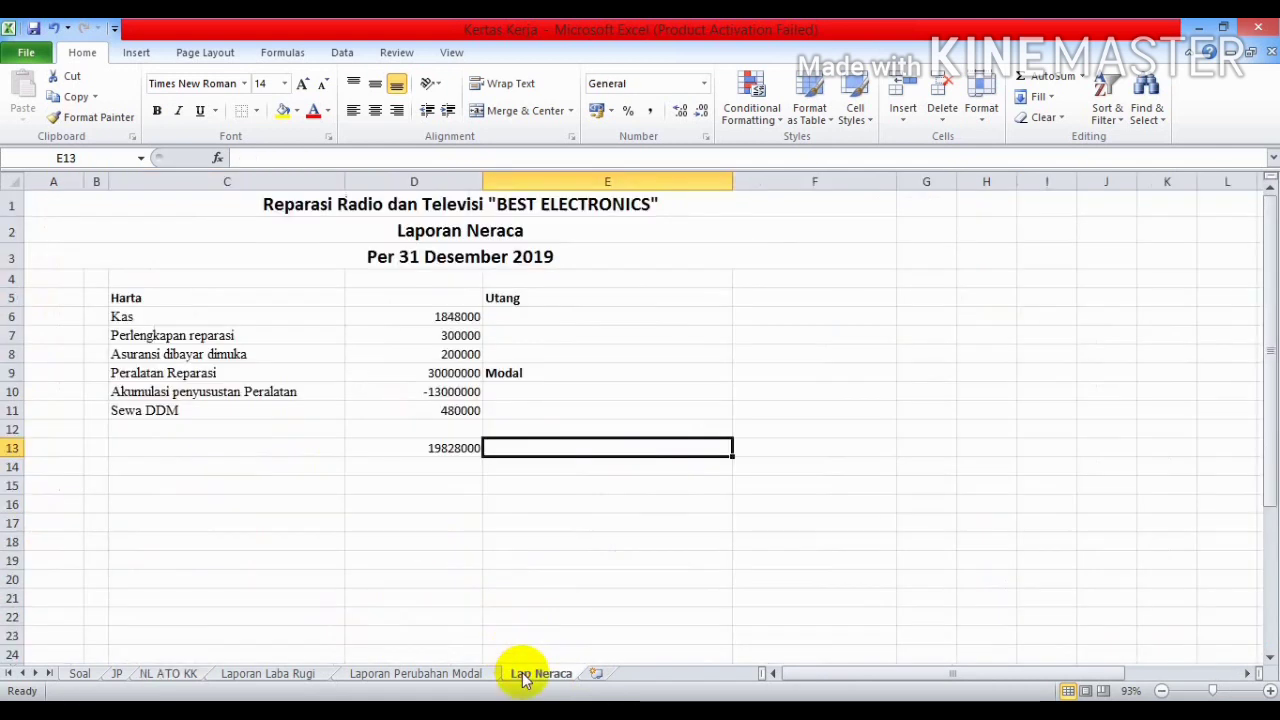
pyautogui.click(531, 316)
pyautogui.write('Utang Usa')
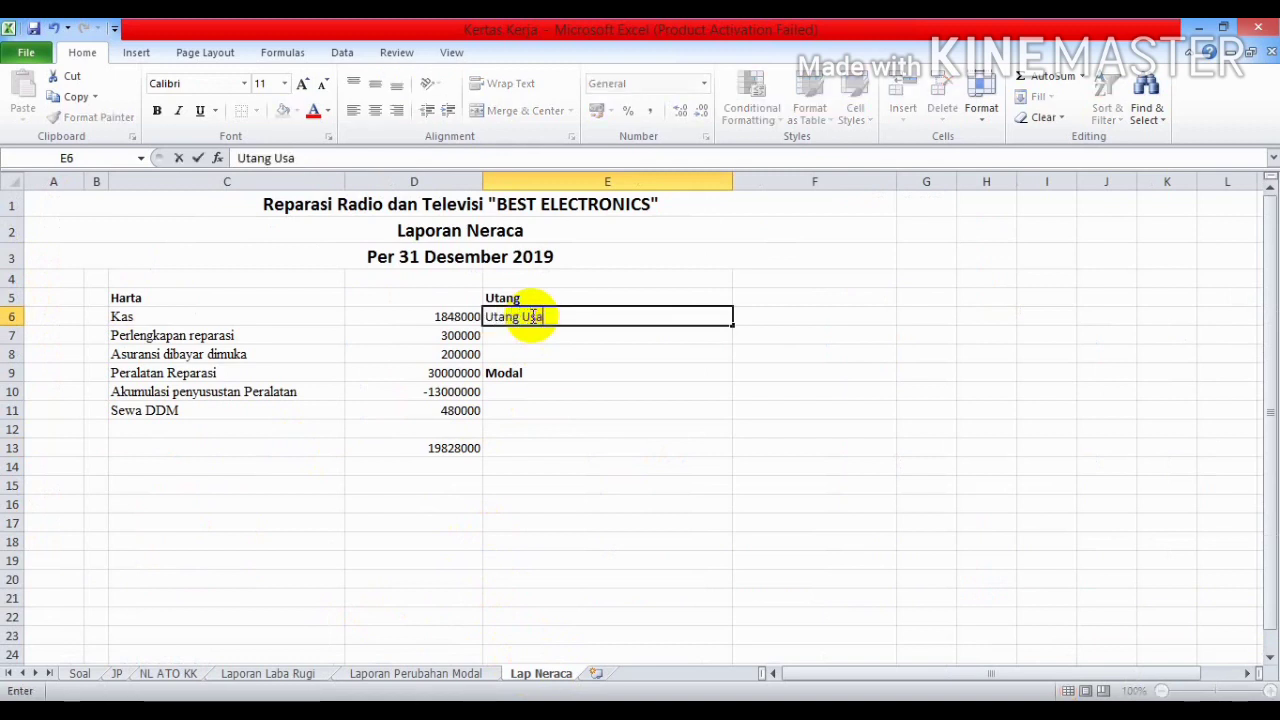
pyautogui.write('ha')
pyautogui.click(534, 335)
pyautogui.write('Utang')
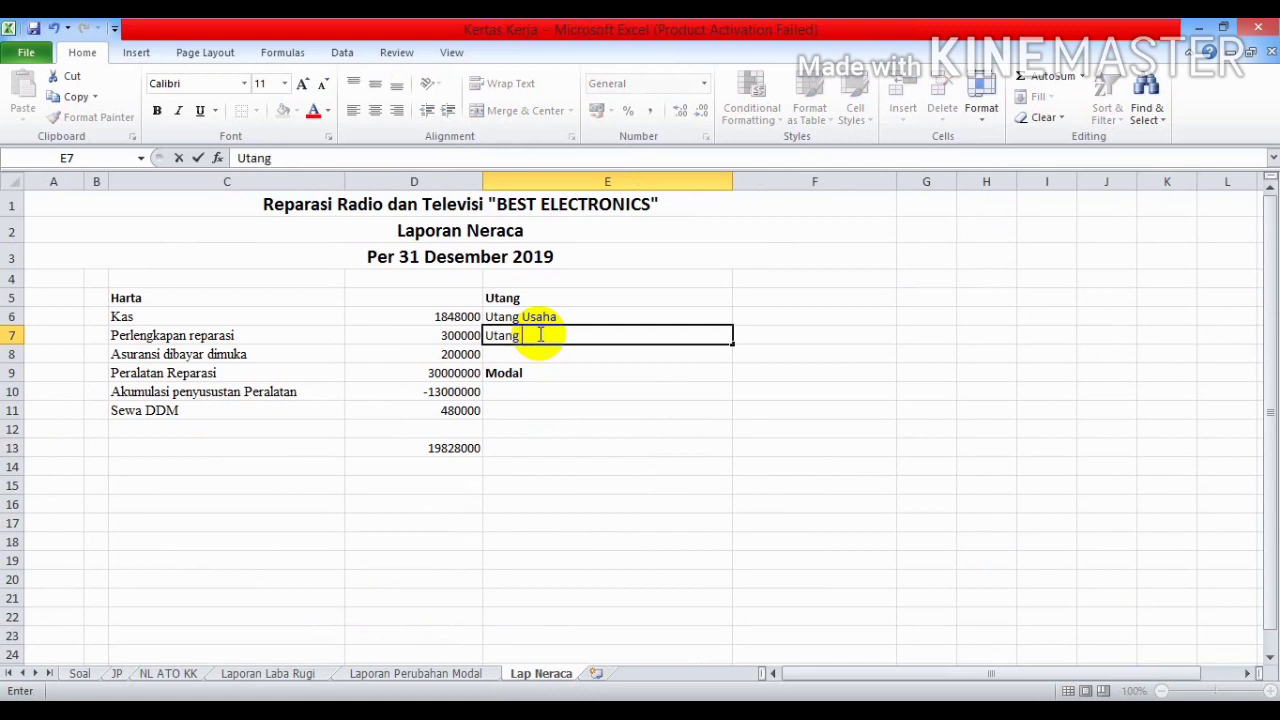
pyautogui.write(' gaj')
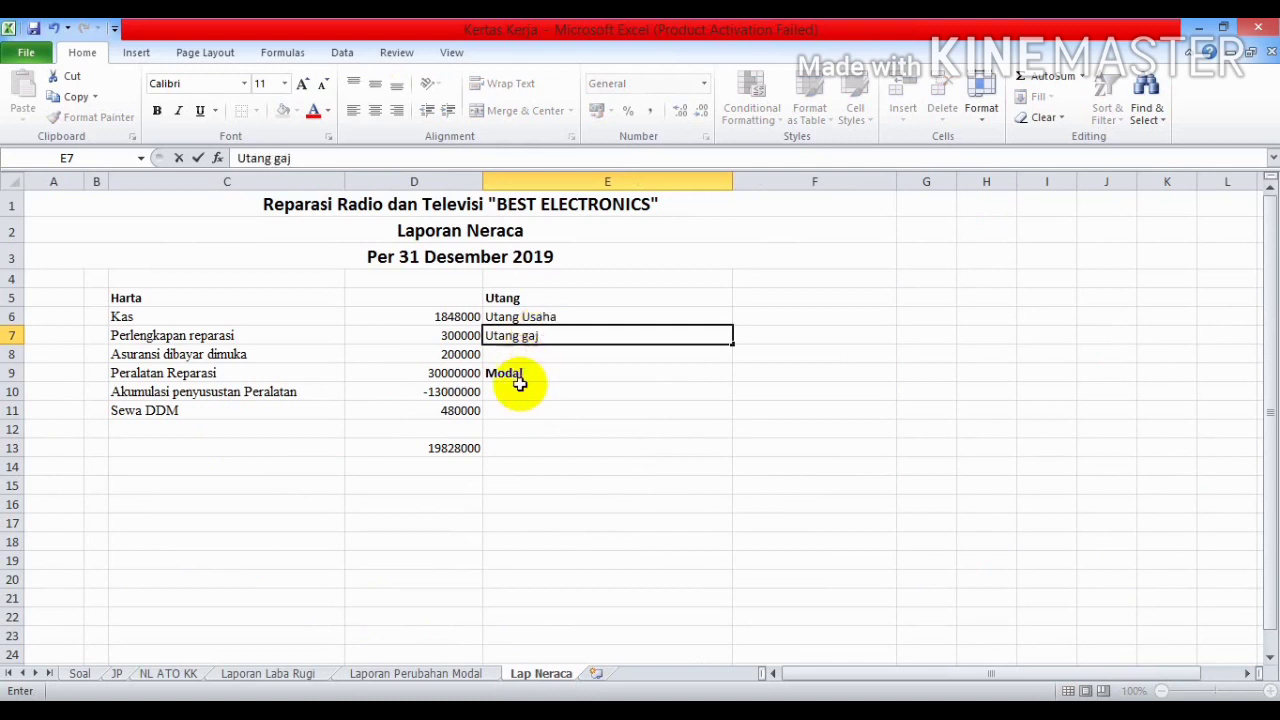
# Move the bold "Modal" heading from E9 down to E11 to leave room for the liabilities.
pyautogui.click(526, 373)
pyautogui.hotkey('ctrl', 'c')
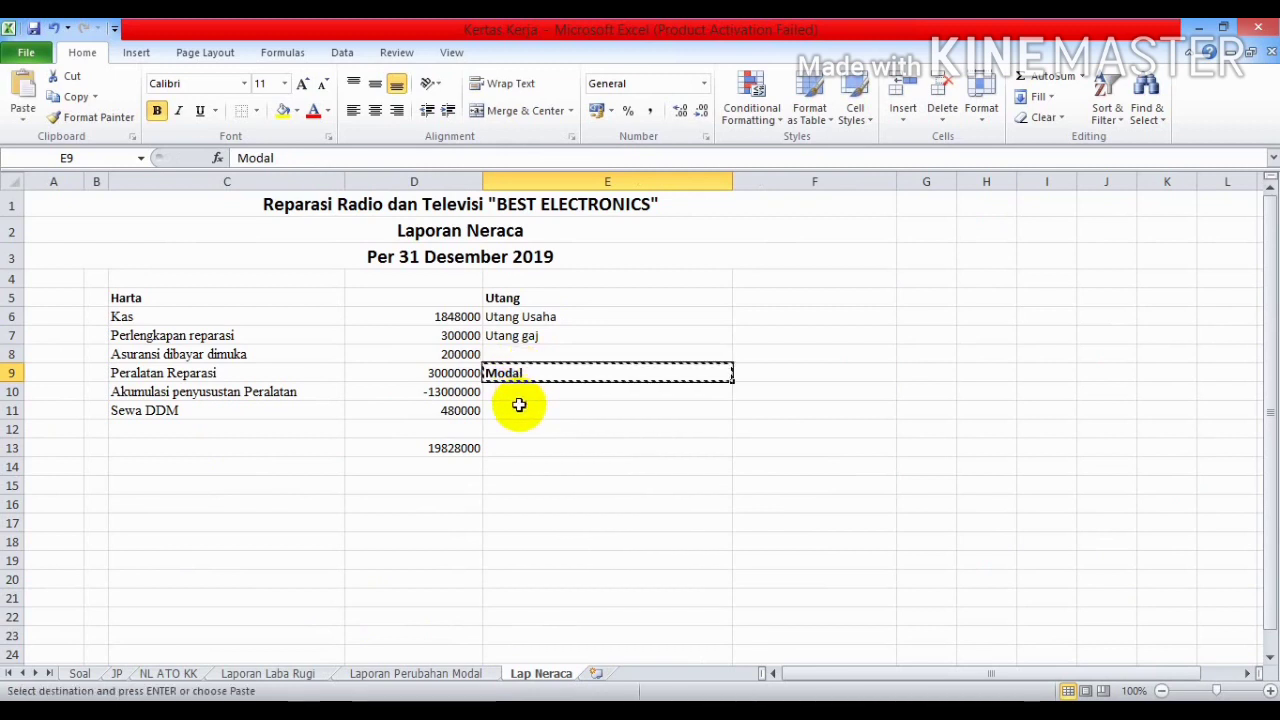
pyautogui.click(519, 405)
pyautogui.hotkey('ctrl', 'v')
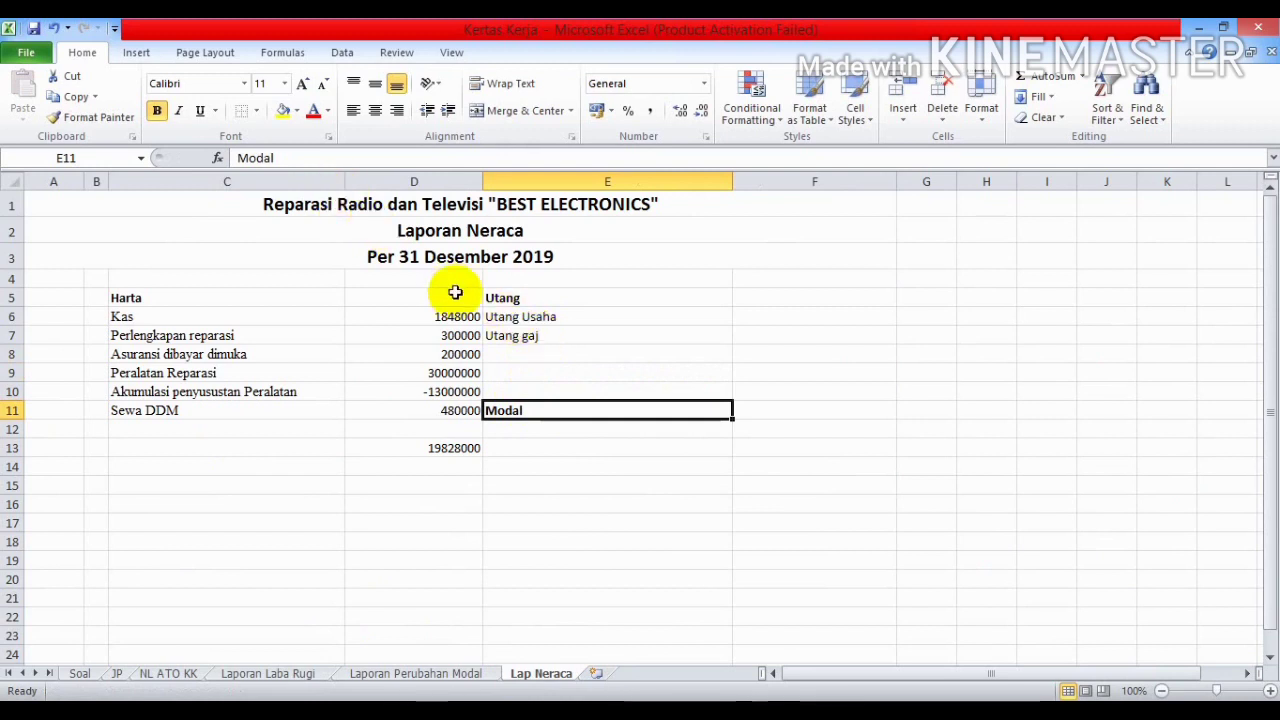
# Correct E7 to "Utang gaji", check the remaining liability on NL ATO KK and add it as "Utang Pajak" in E8.
pyautogui.click(500, 337)
pyautogui.click(301, 160)
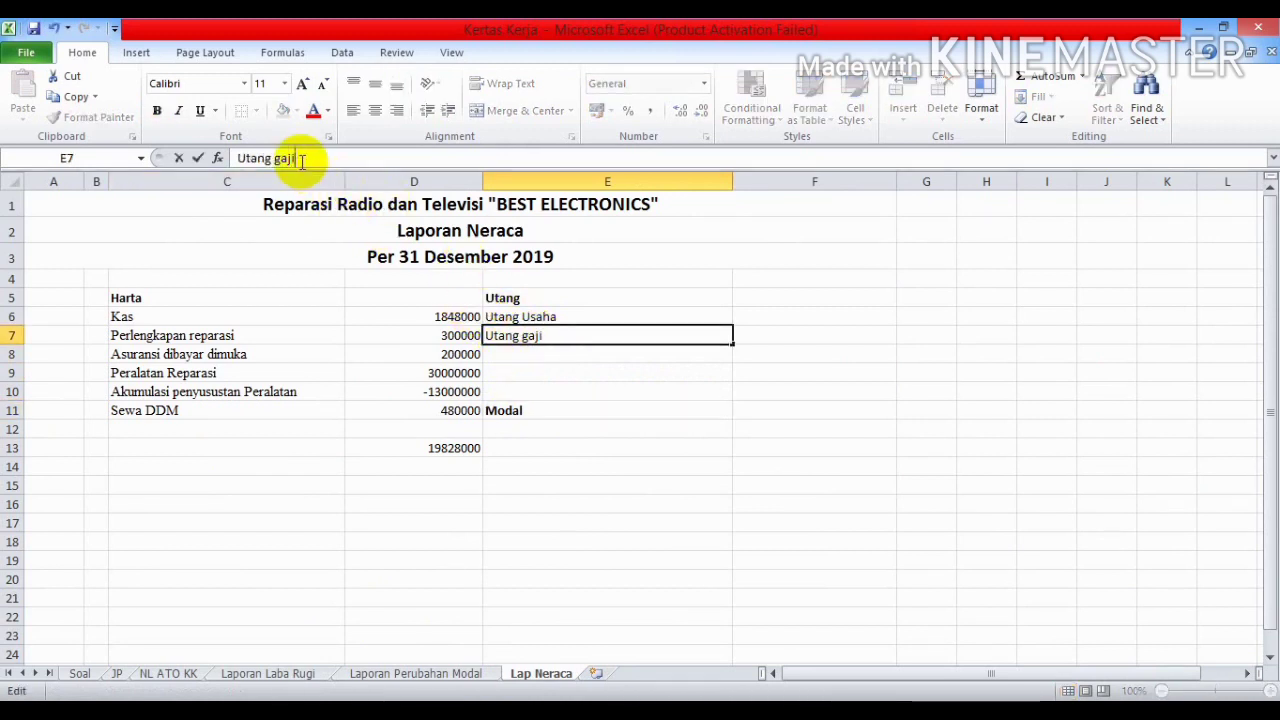
pyautogui.click(521, 356)
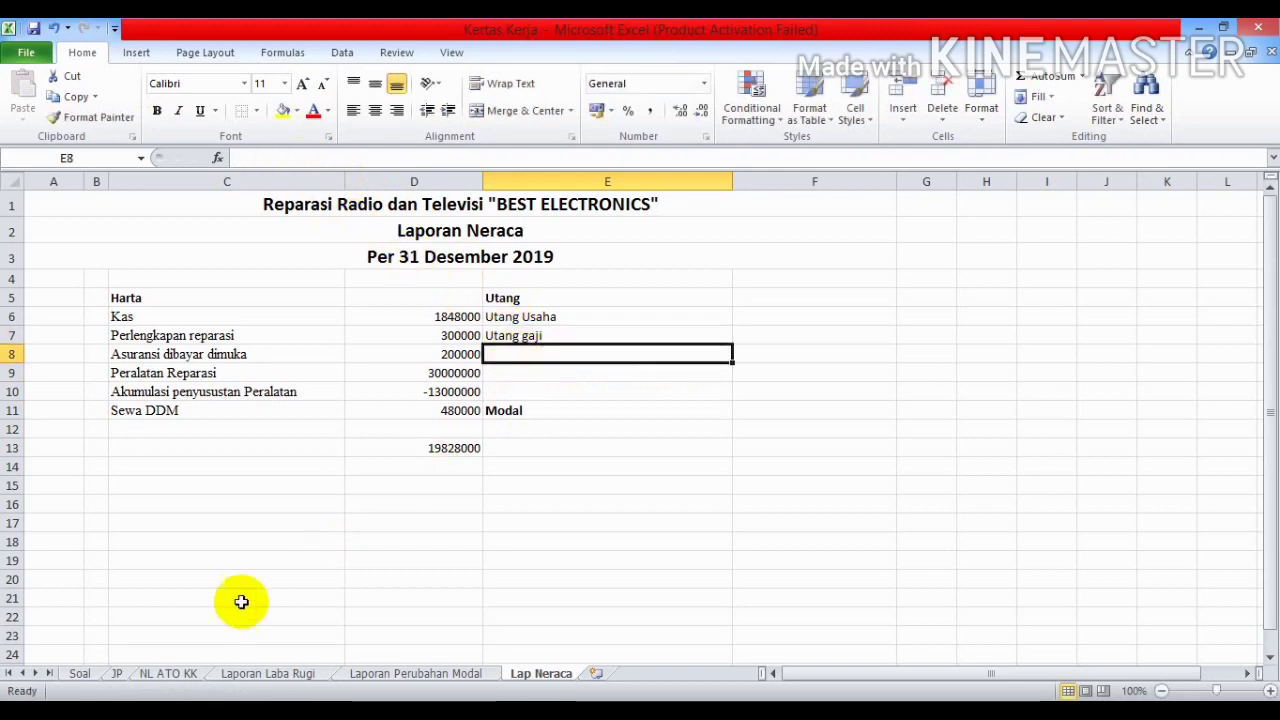
pyautogui.click(180, 673)
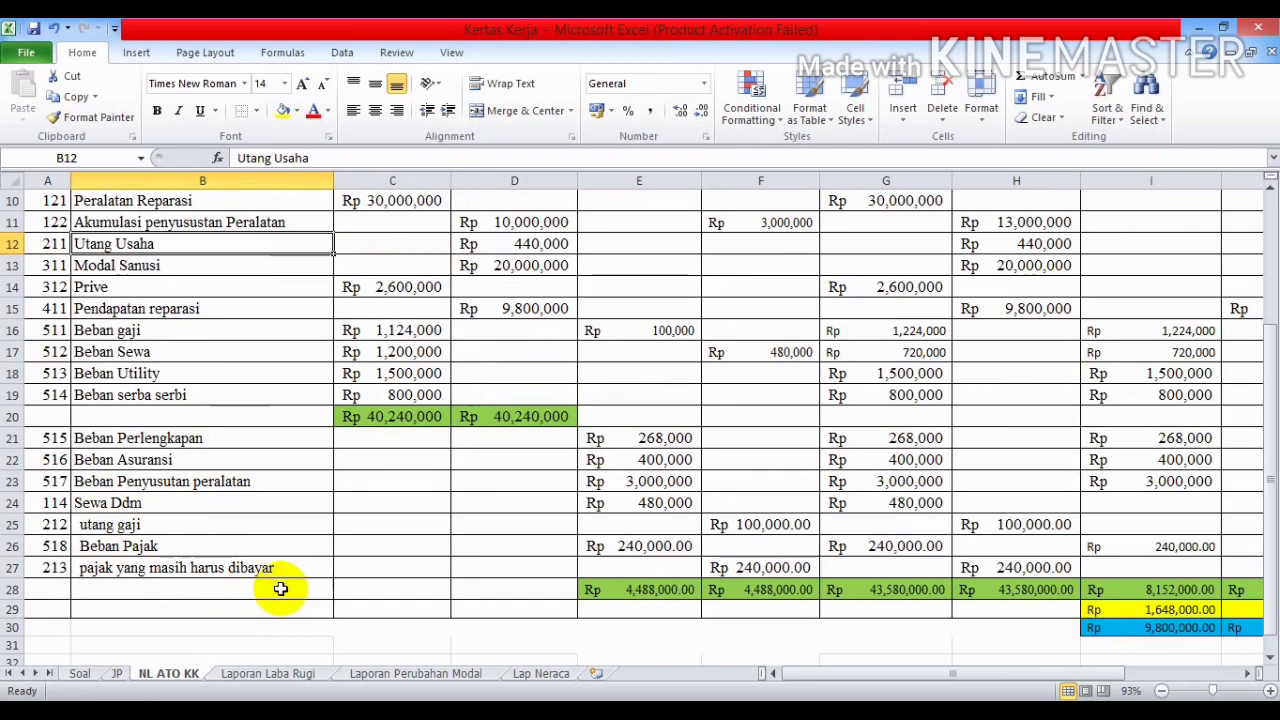
pyautogui.click(540, 673)
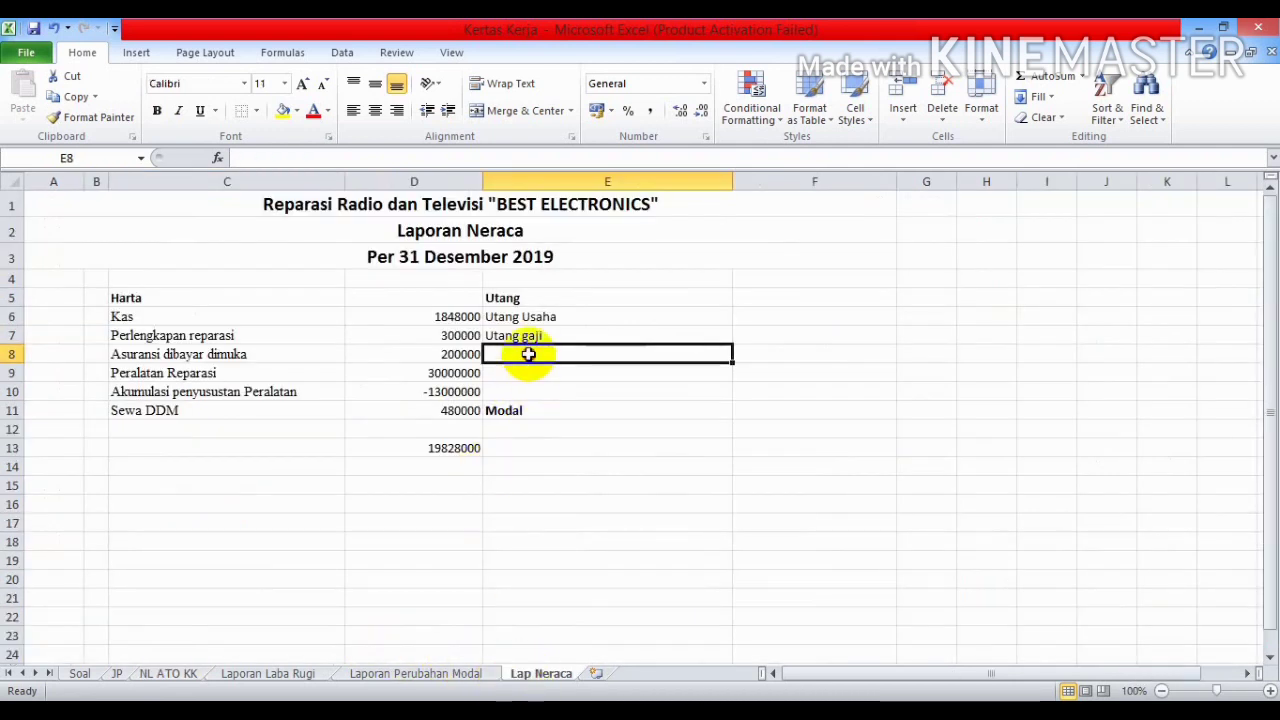
pyautogui.write('Utang Pajak')
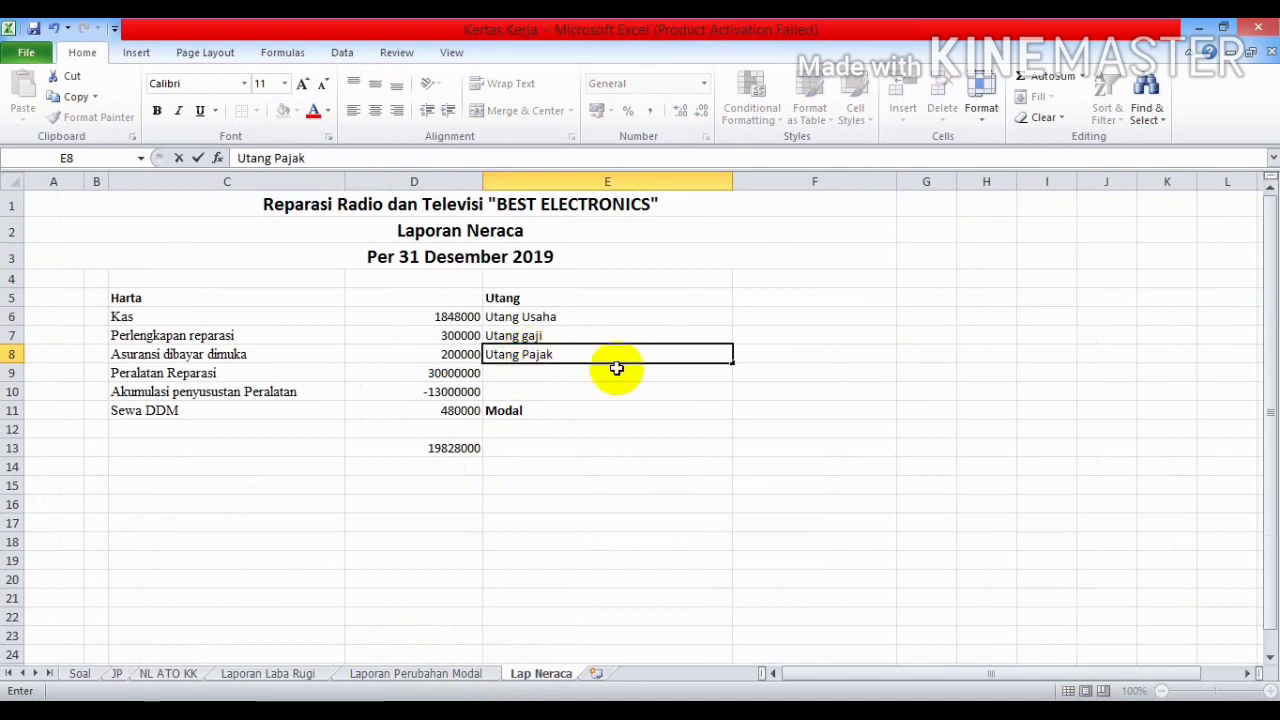
pyautogui.click(620, 410)
# Narrow column E, then check the Utang Usaha amount on NL ATO KK and enter 440000 in F6 of Lap Neraca.
pyautogui.moveTo(734, 182); pyautogui.dragTo(606, 236)
pyautogui.click(698, 311)
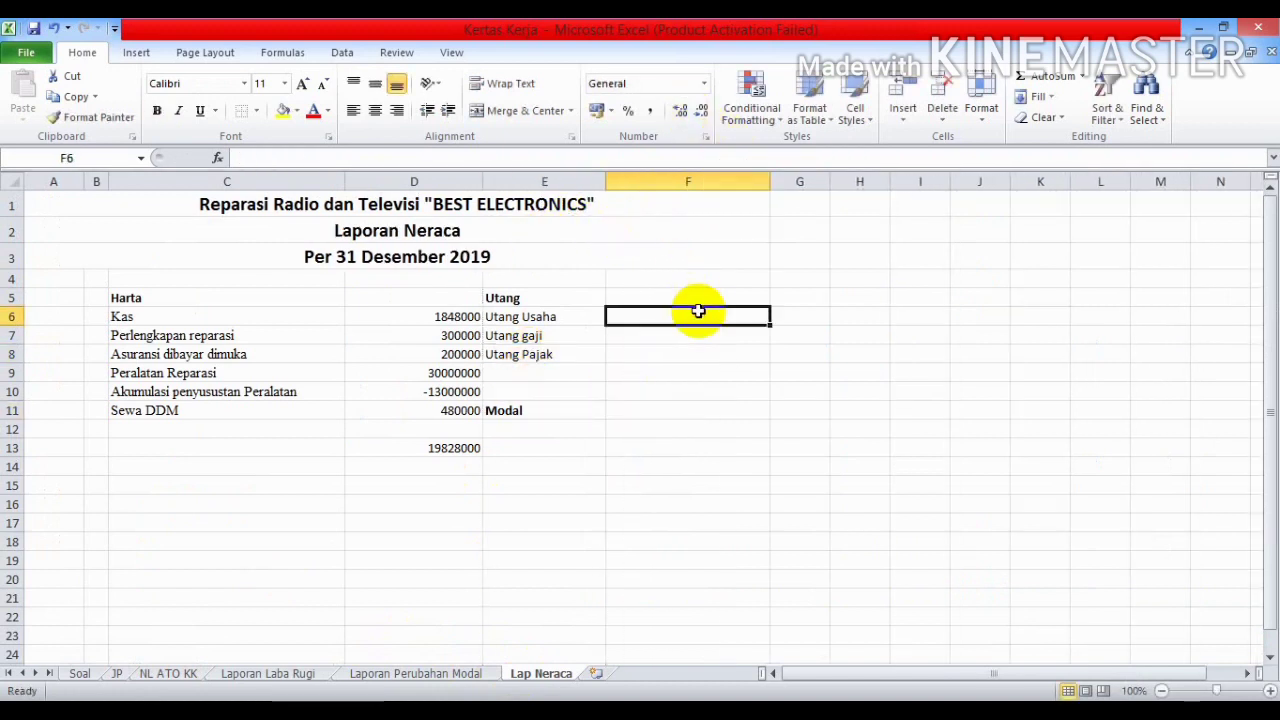
pyautogui.click(170, 674)
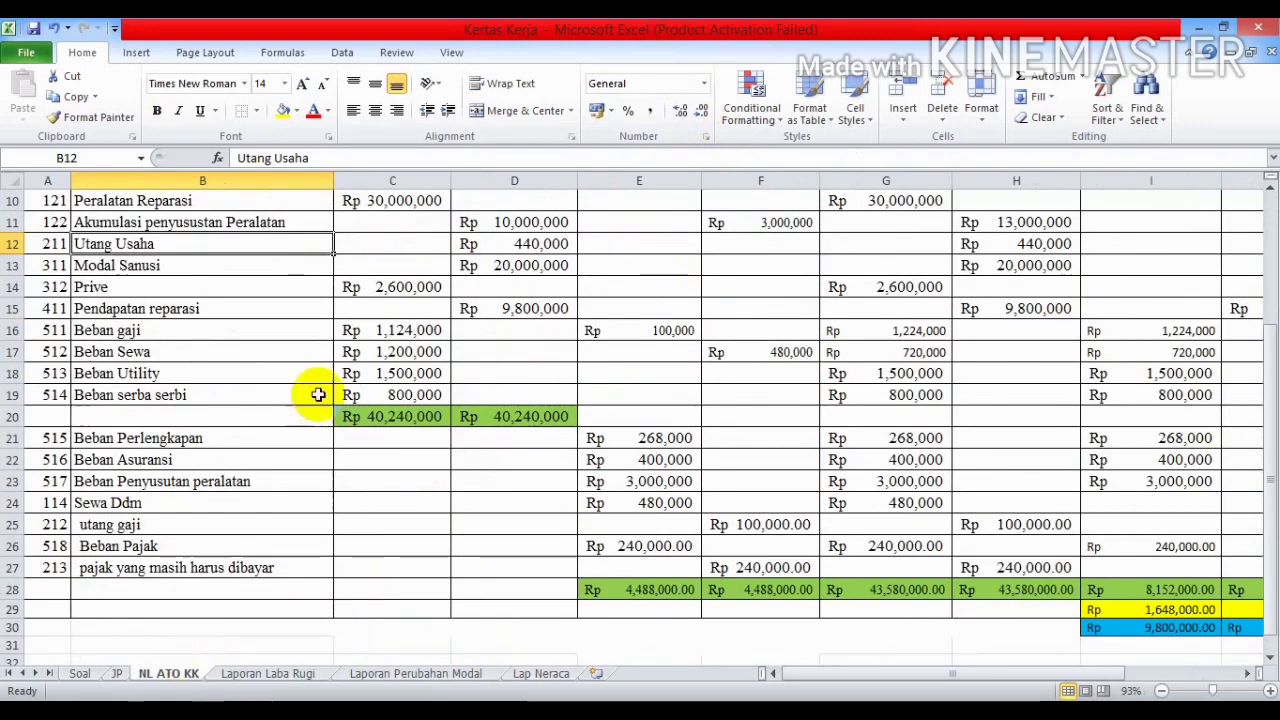
pyautogui.click(1252, 674)
pyautogui.click(1252, 674)
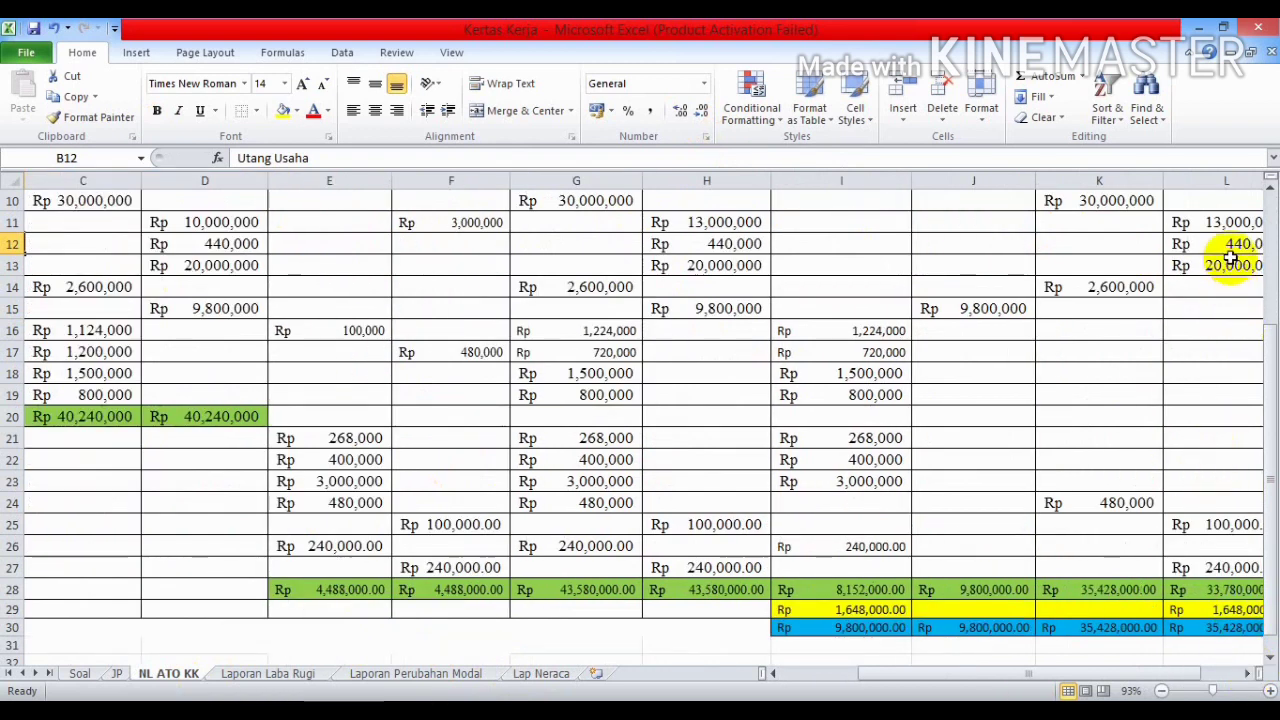
pyautogui.click(538, 673)
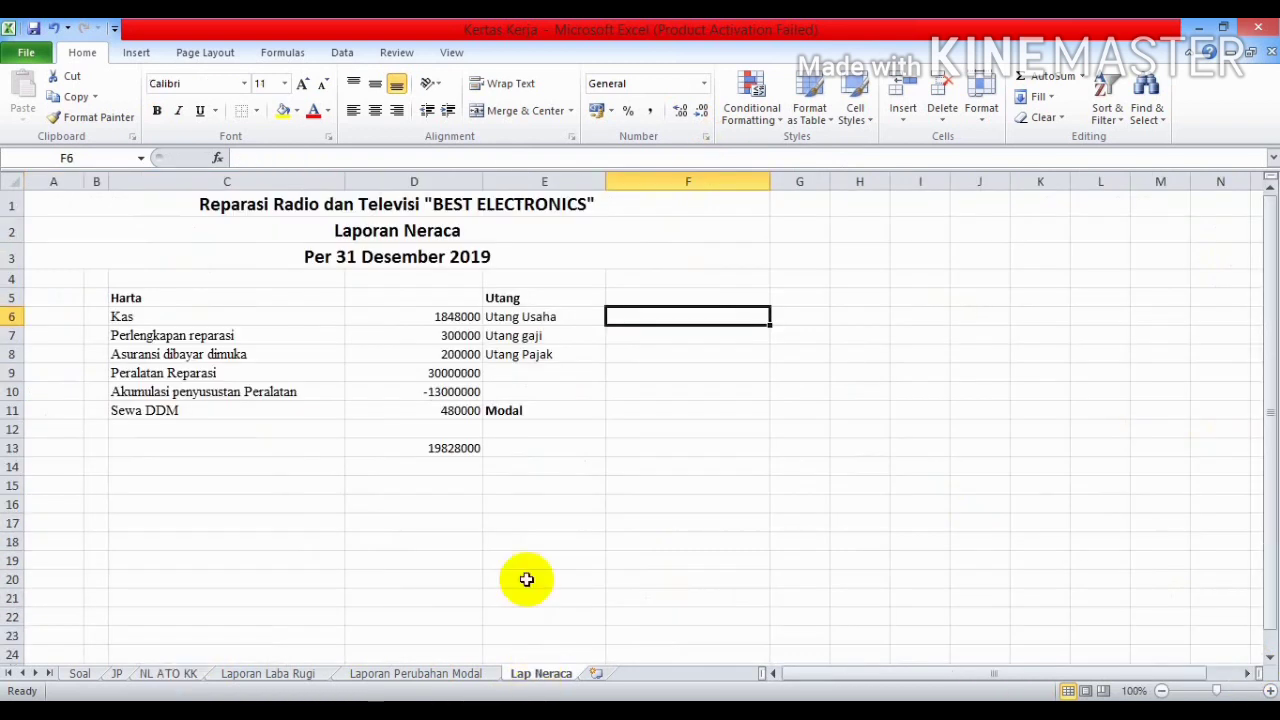
pyautogui.write('44')
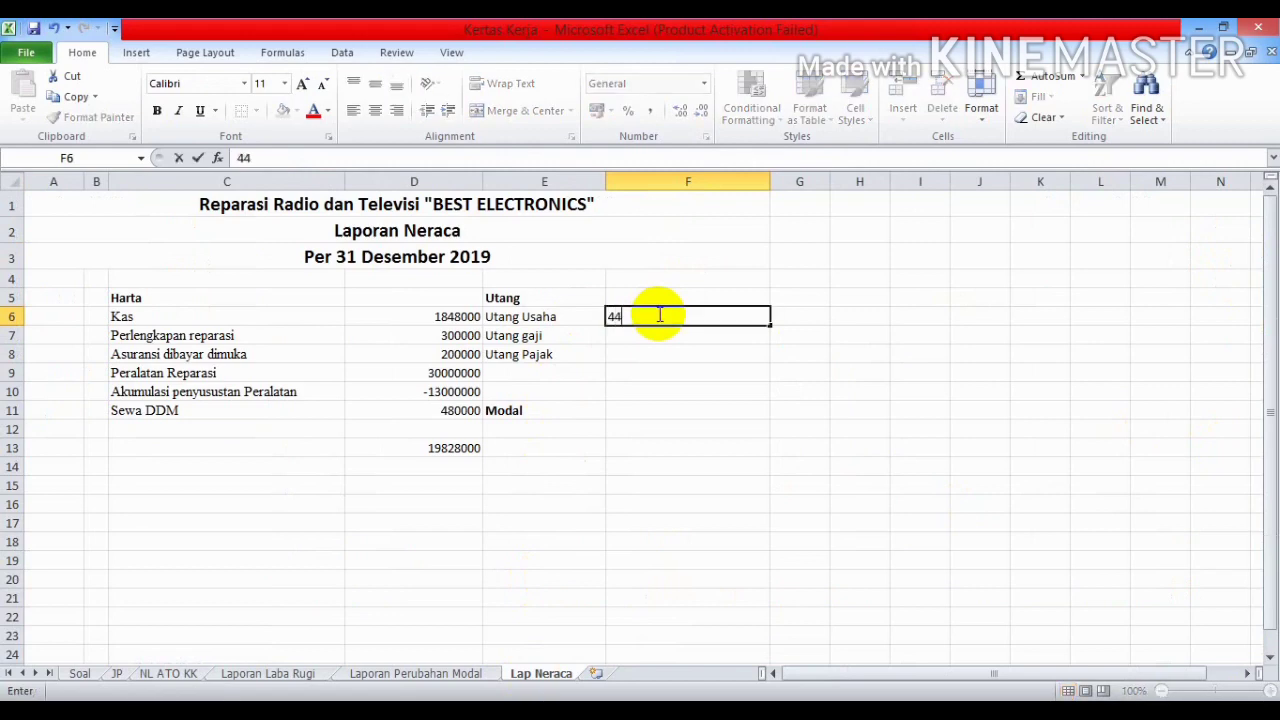
pyautogui.write('0,000')
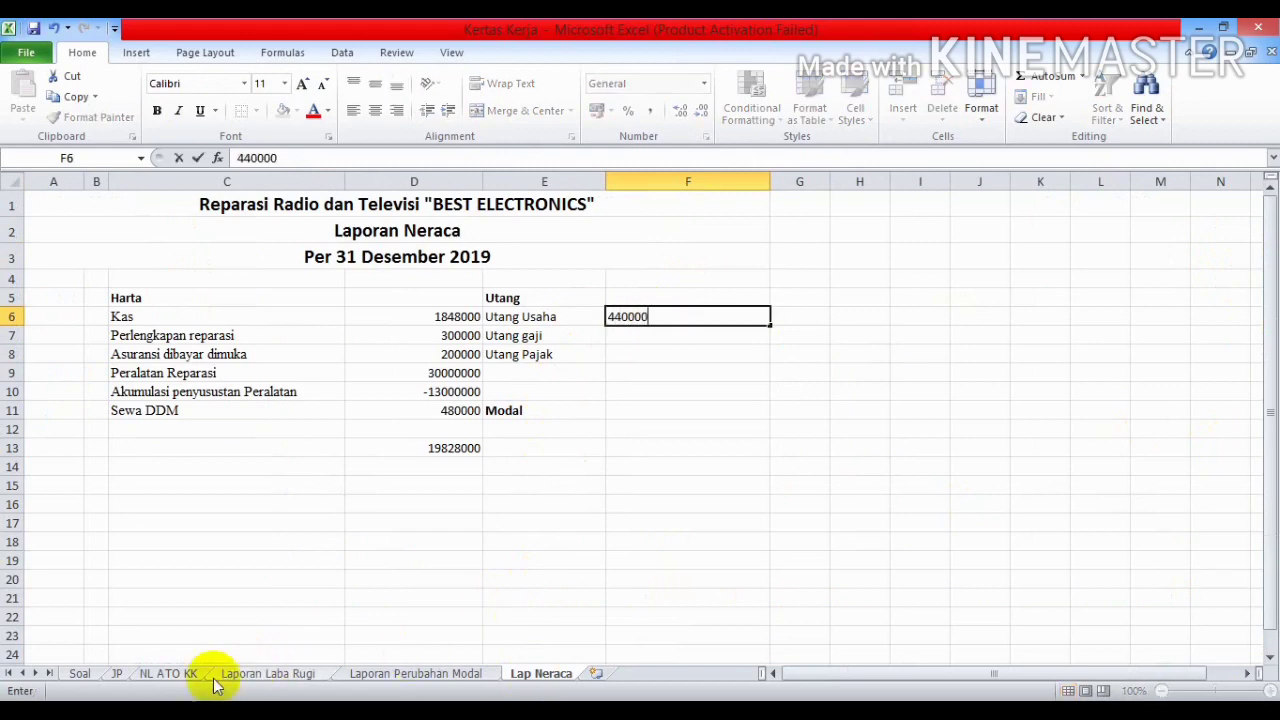
# Check the Utang gaji amount on NL ATO KK and enter 100000 in F7 of Lap Neraca.
pyautogui.click(188, 675)
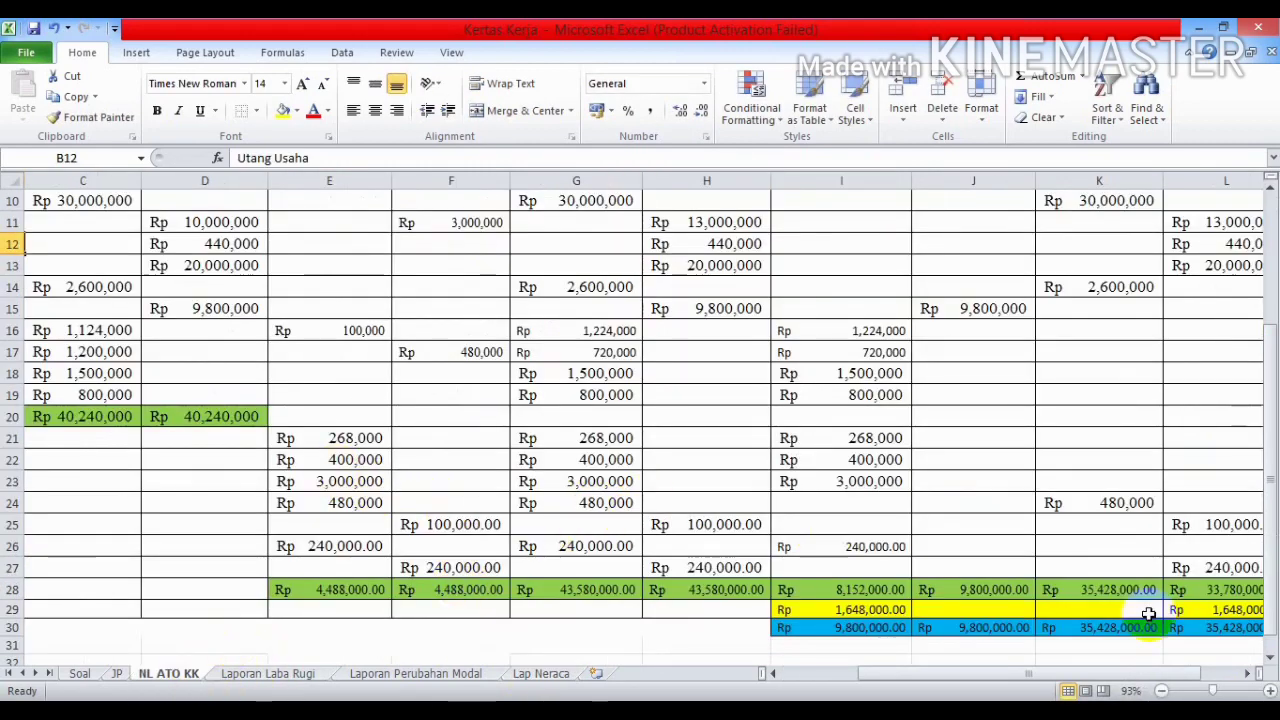
pyautogui.click(1153, 675)
pyautogui.moveTo(1153, 675); pyautogui.dragTo(1077, 675)
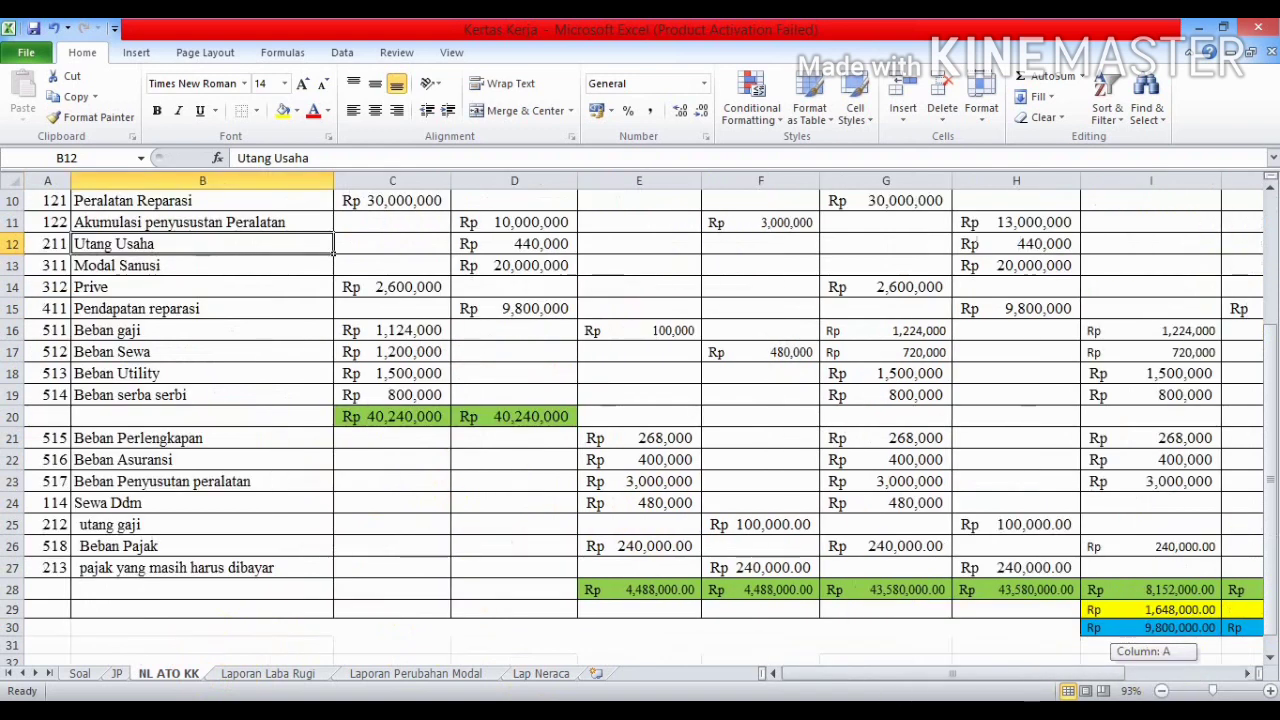
pyautogui.moveTo(952, 675); pyautogui.dragTo(1070, 675)
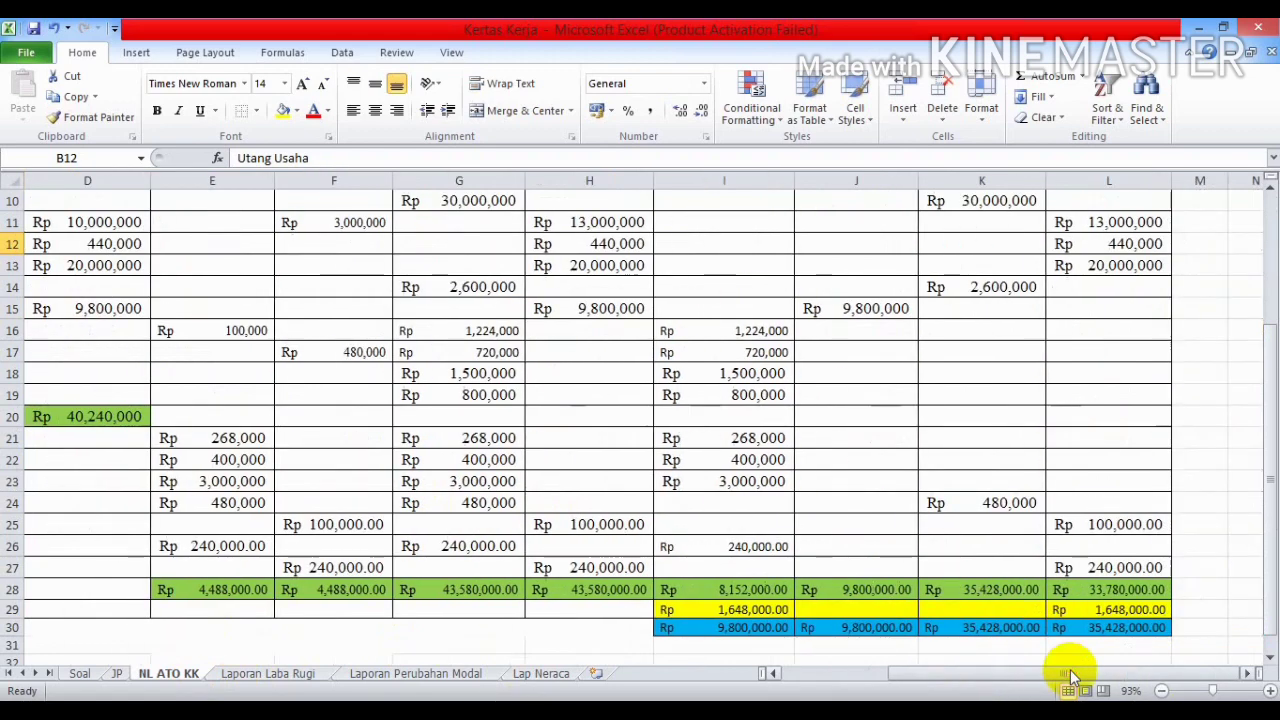
pyautogui.click(540, 673)
pyautogui.click(660, 343)
pyautogui.write('100000')
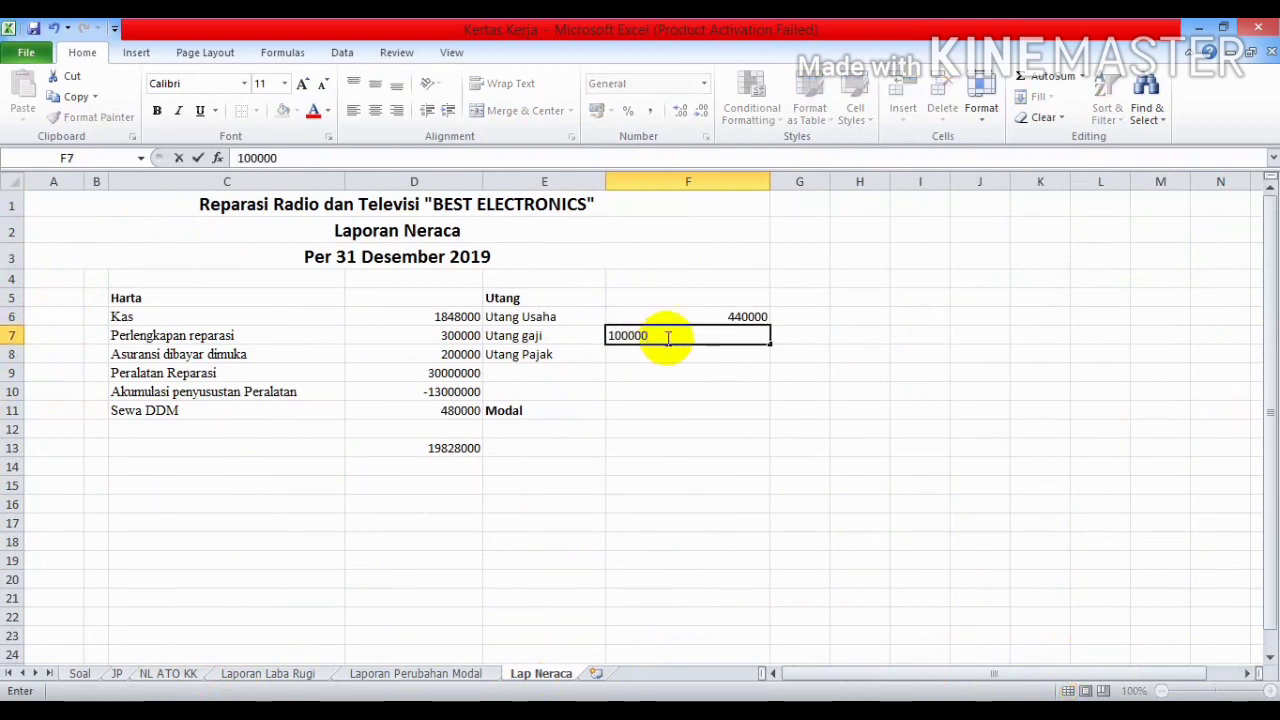
pyautogui.press('Return')
# Enter the Utang Pajak amount in F8, check it against NL ATO KK and correct it to 240000.
pyautogui.write('2')
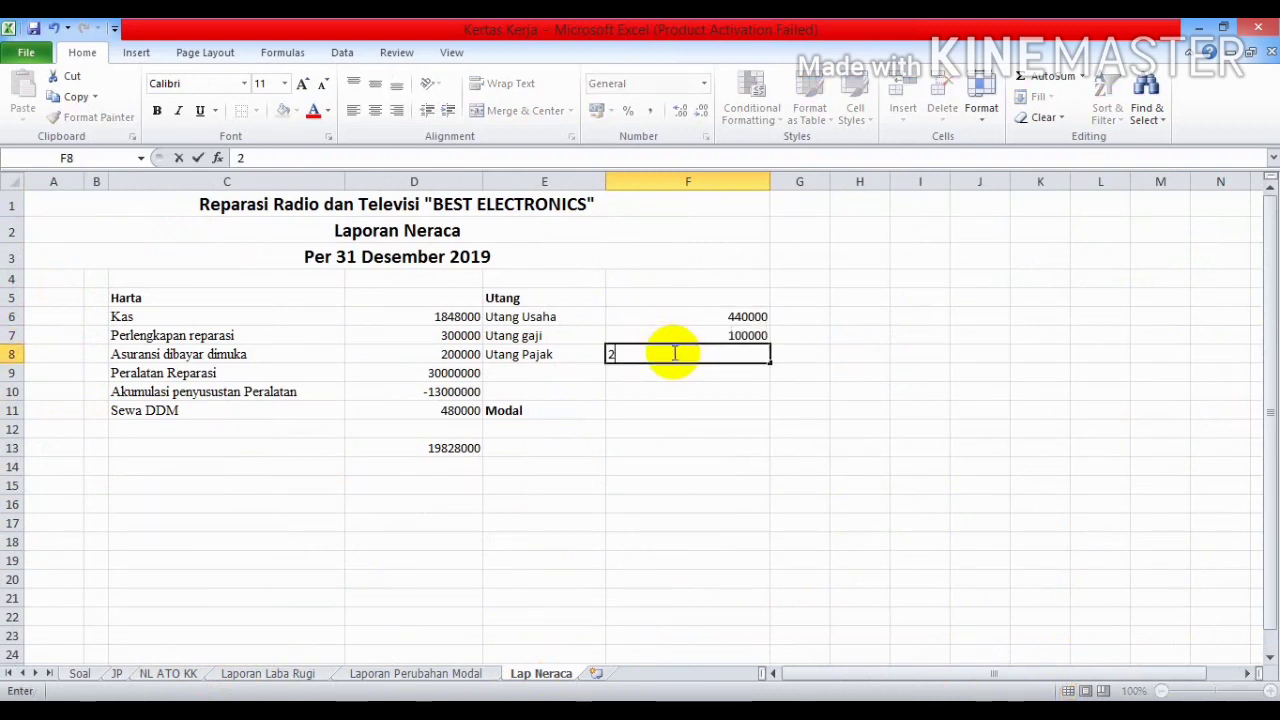
pyautogui.write('80000')
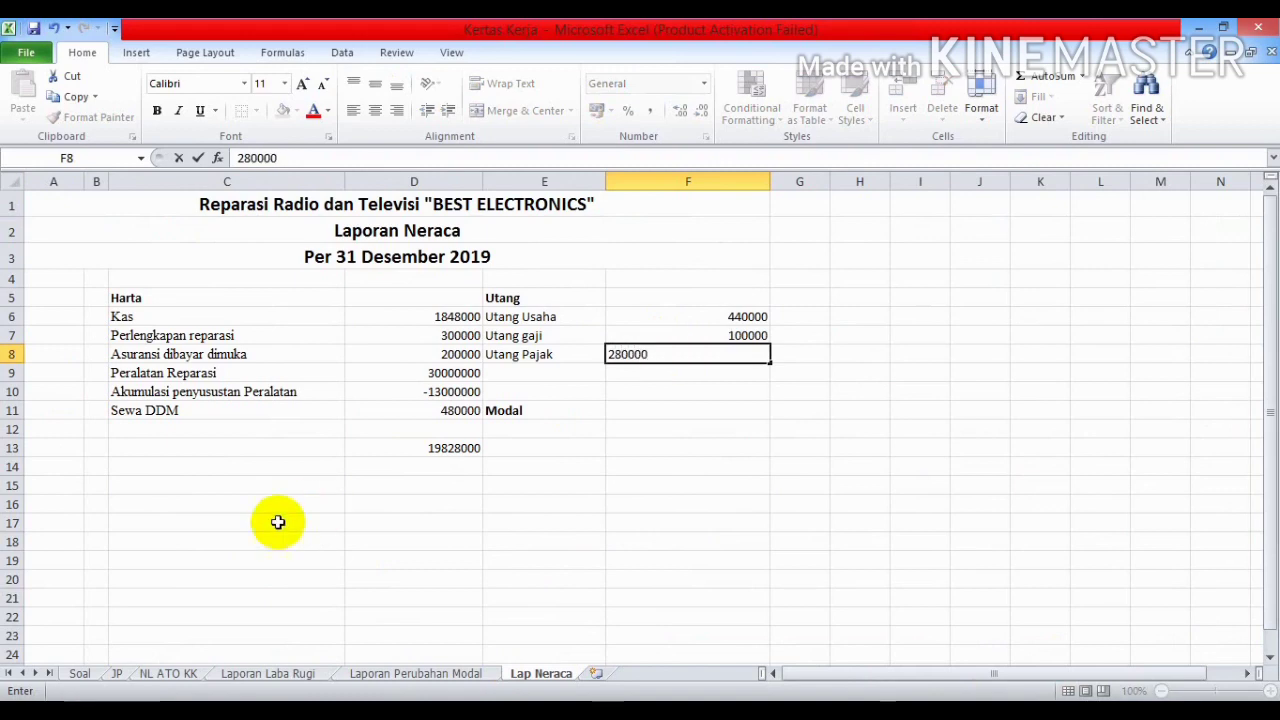
pyautogui.click(196, 671)
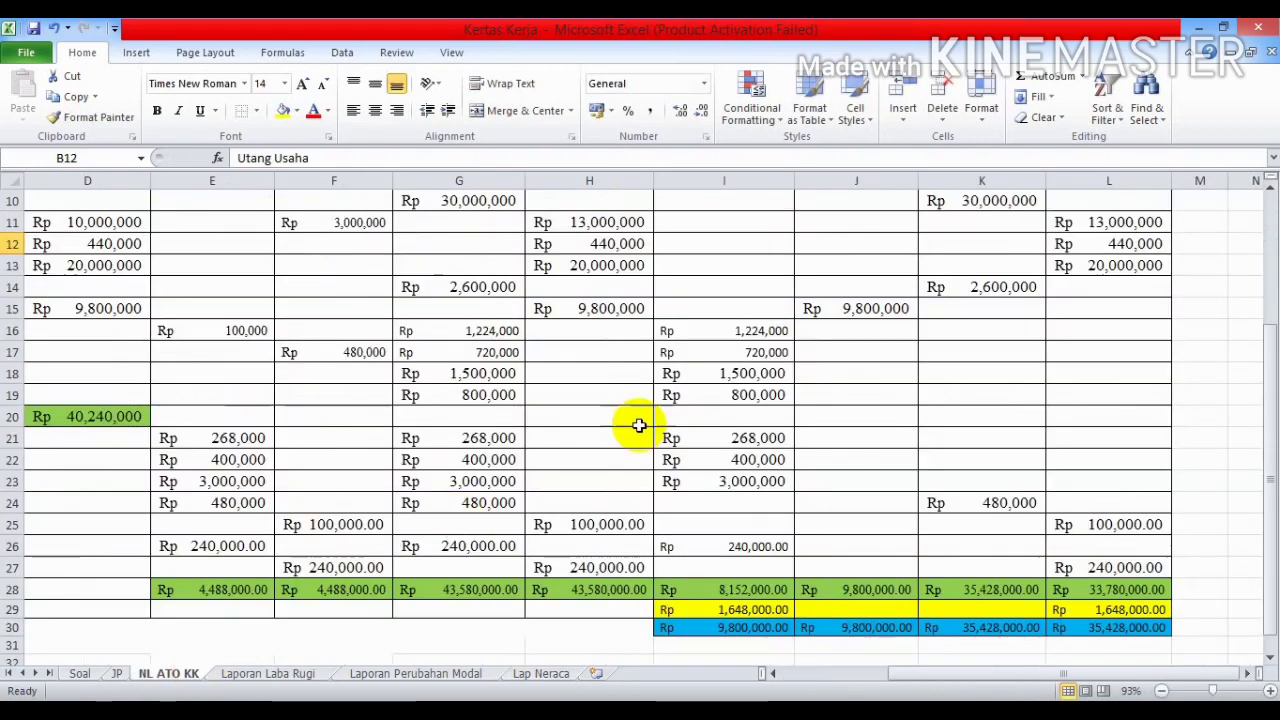
pyautogui.click(527, 671)
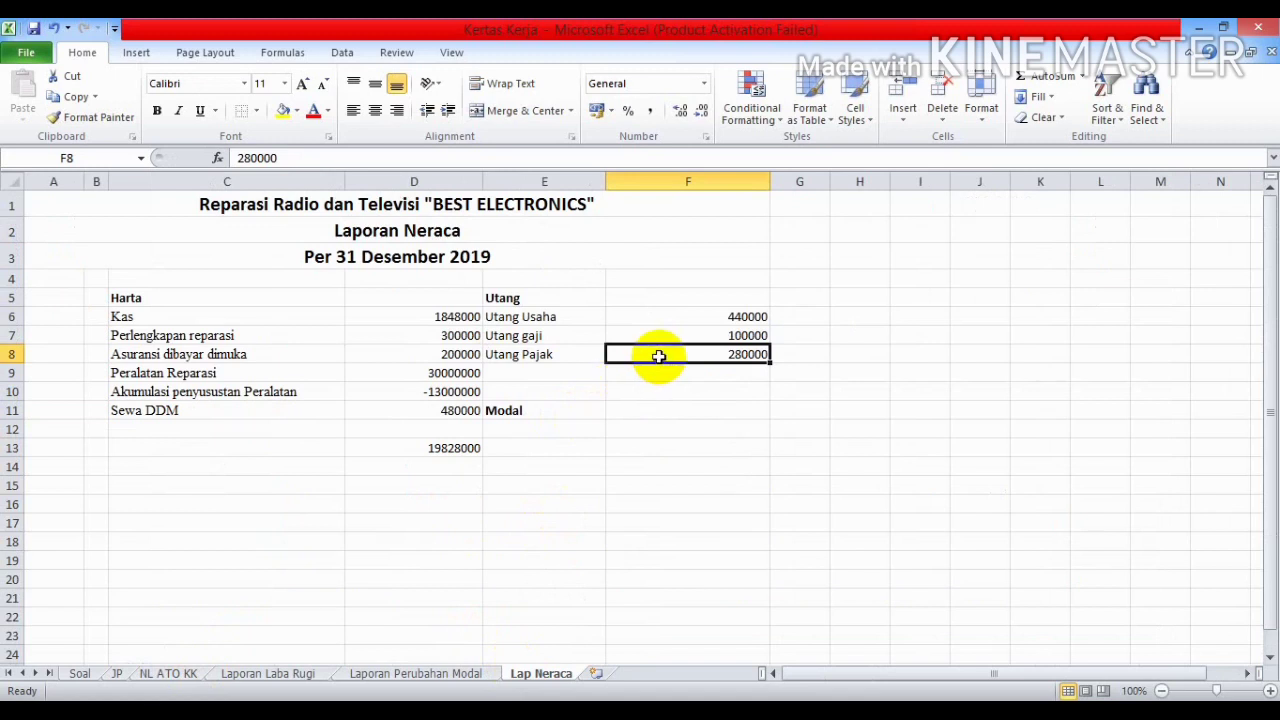
pyautogui.write('24')
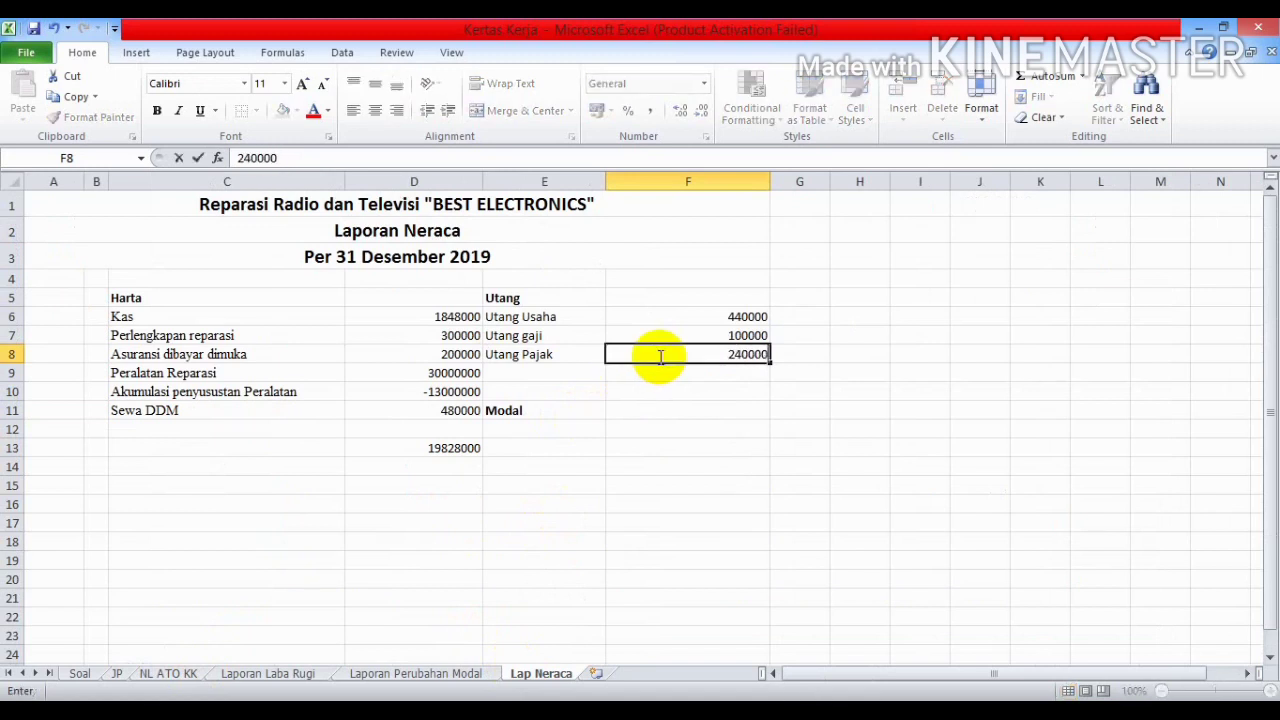
pyautogui.write('0000')
# Add the label "Total Utang" in E9 below the liabilities.
pyautogui.click(502, 379)
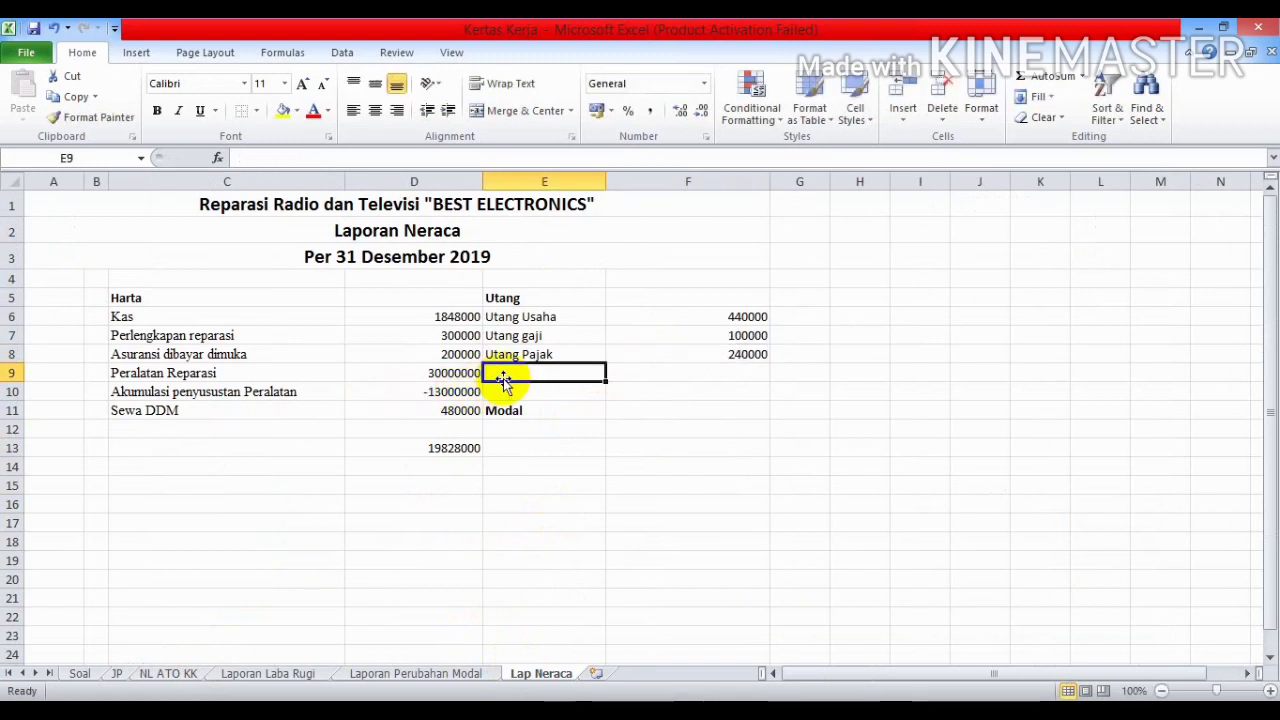
pyautogui.write('To')
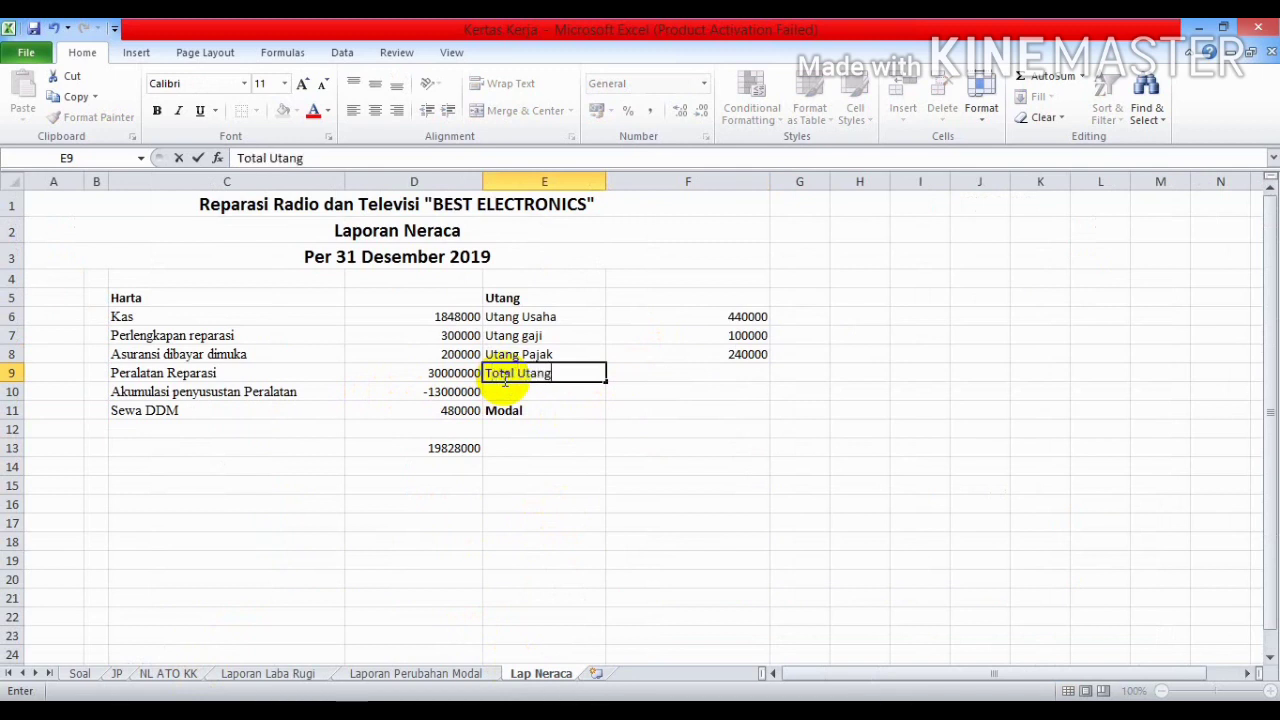
pyautogui.write('tal Utang')
# Try to total the liabilities in F9 with a SUM over F6:F9.
pyautogui.click(722, 373)
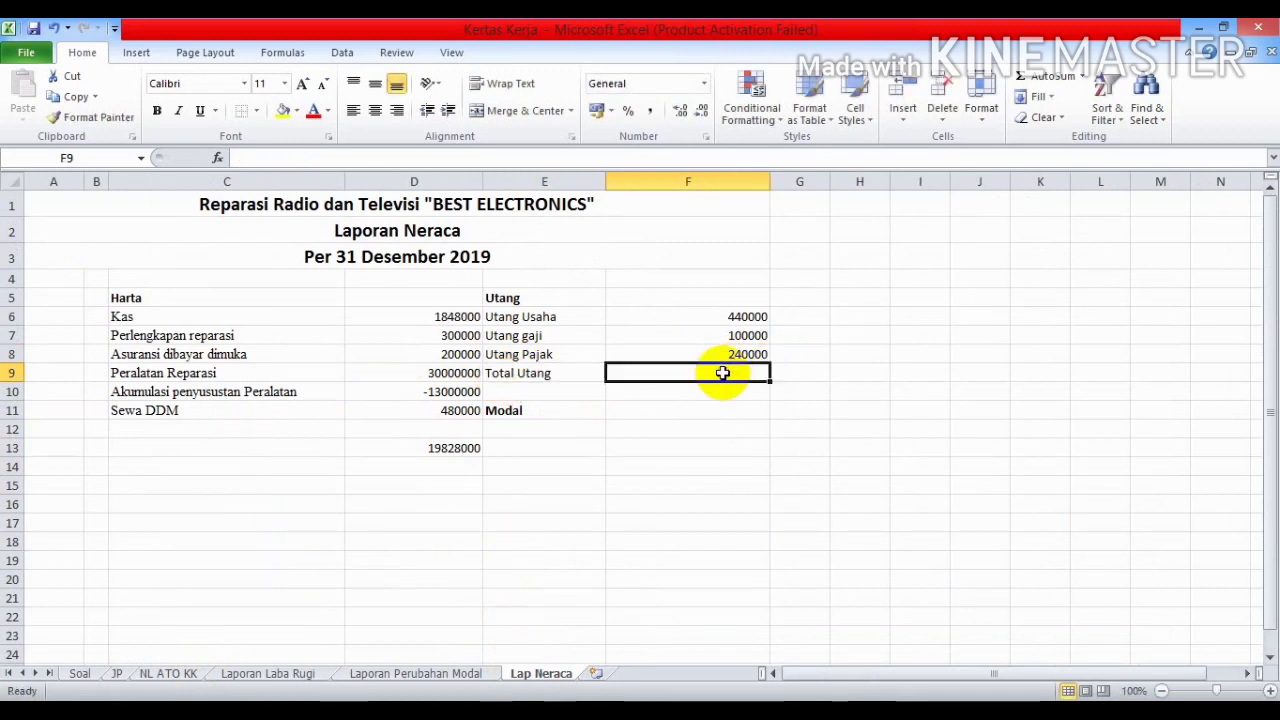
pyautogui.write('=sum')
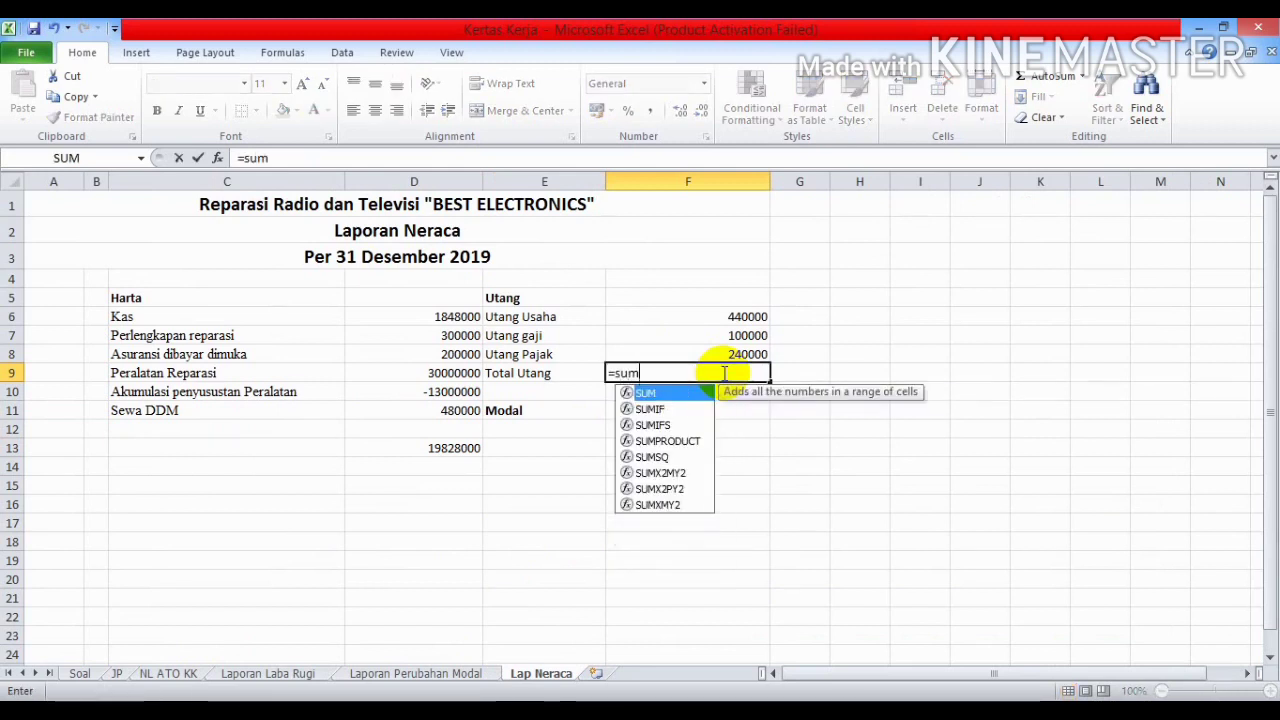
pyautogui.write('(')
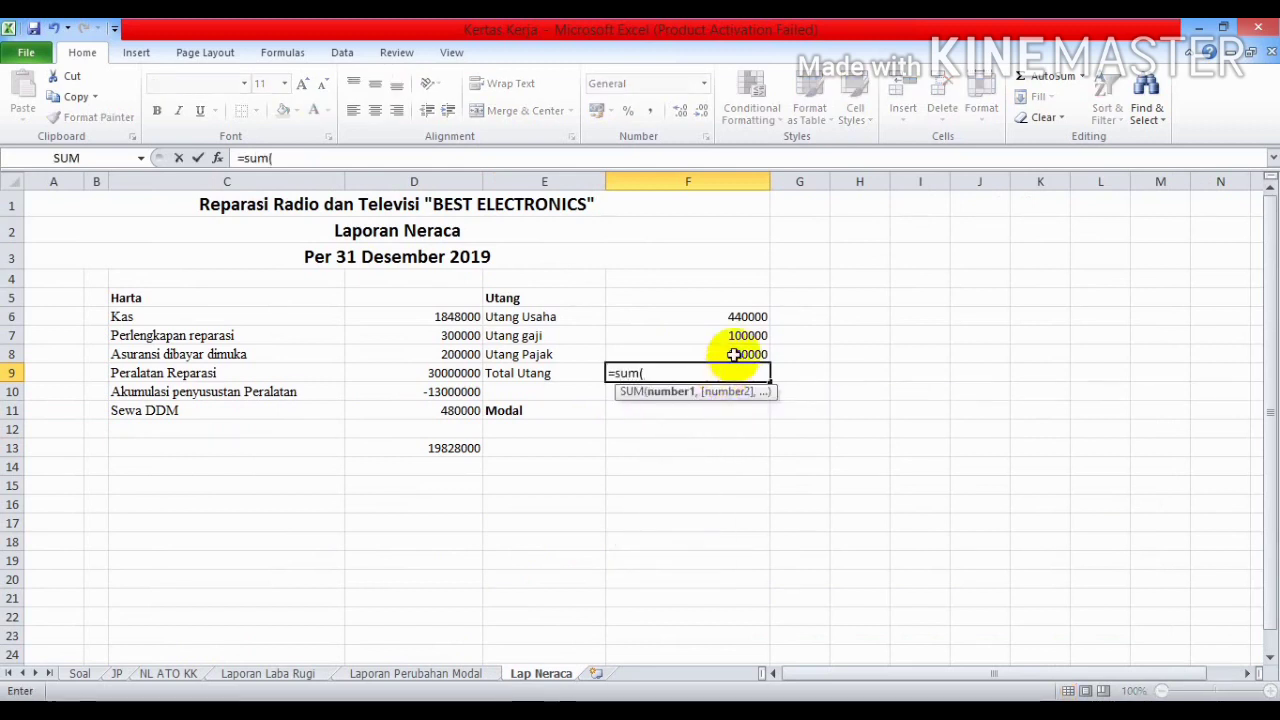
pyautogui.moveTo(736, 313); pyautogui.dragTo(742, 370)
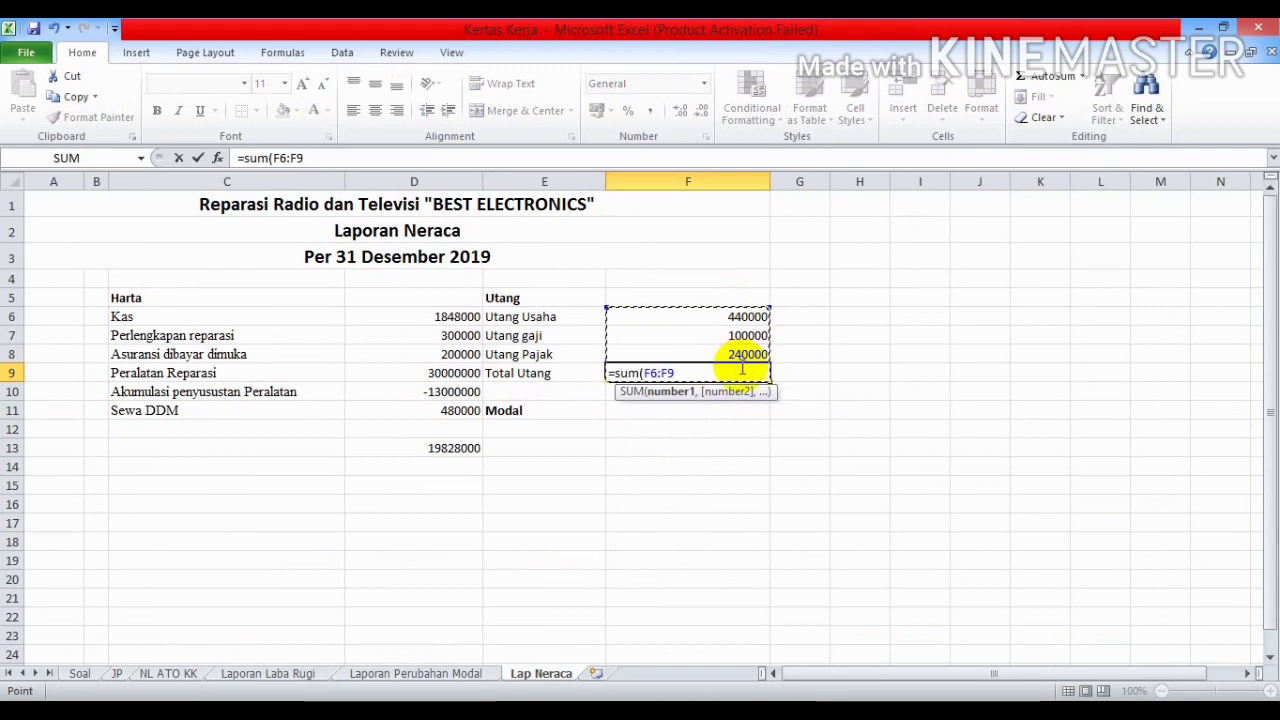
pyautogui.press('Return')
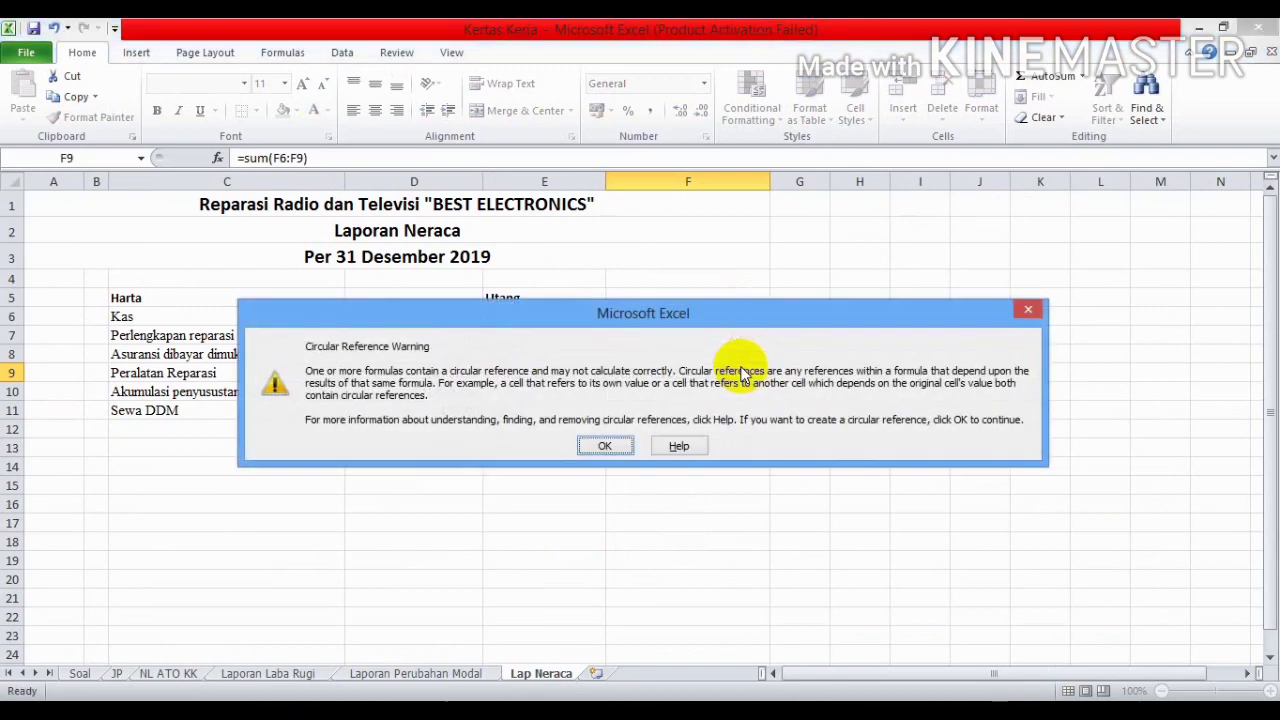
pyautogui.click(610, 445)
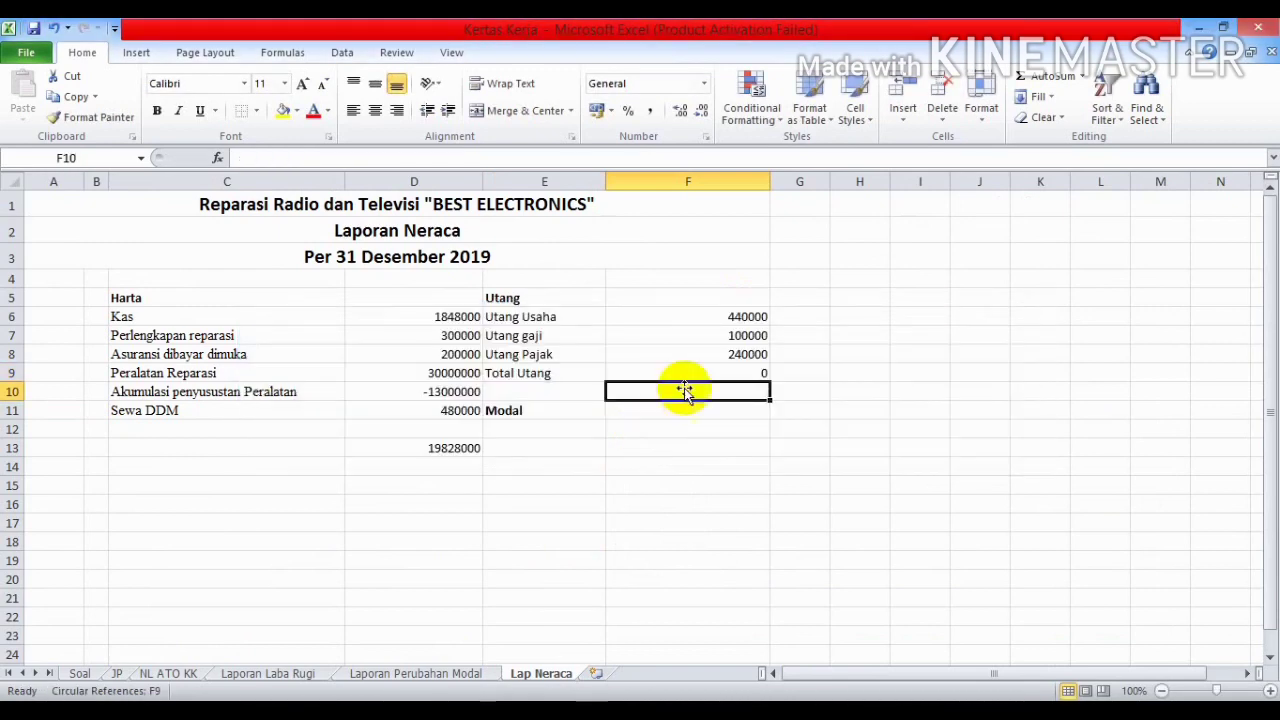
# Clear the self-referencing SUM formula from F9.
pyautogui.doubleClick(745, 370)
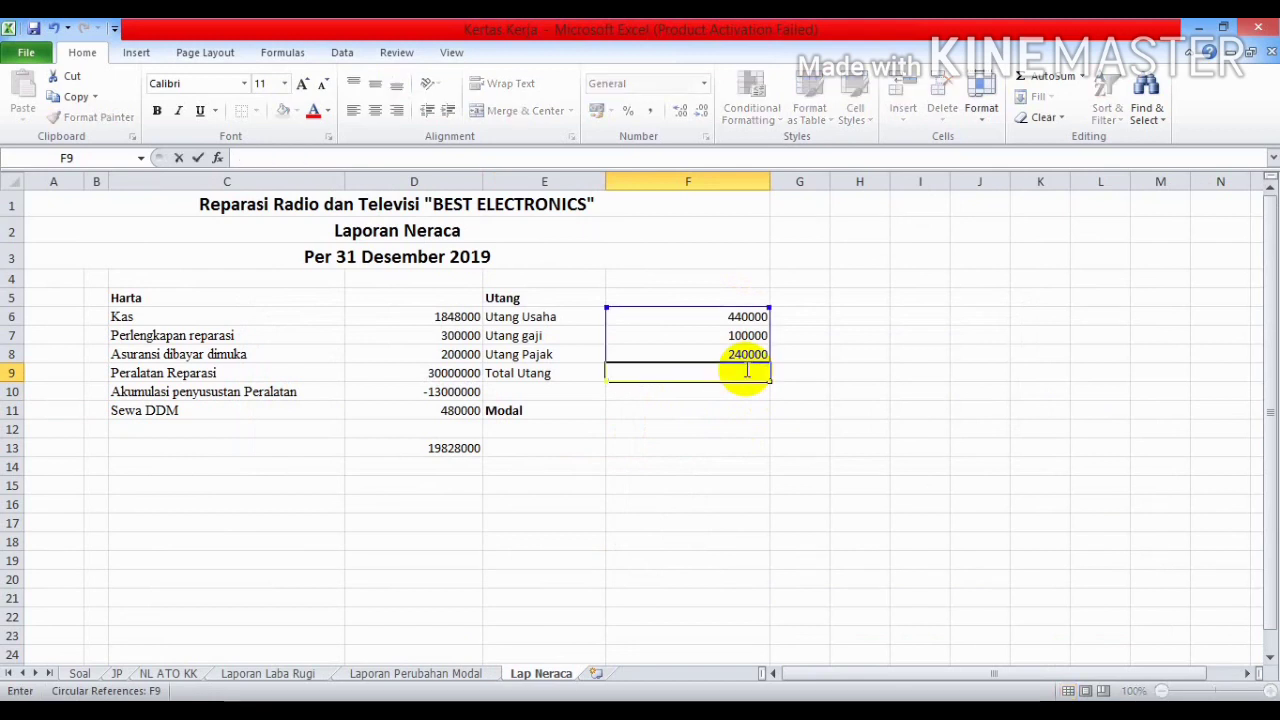
pyautogui.press('BackSpace')
pyautogui.press('BackSpace')
pyautogui.press('BackSpace')
pyautogui.press('BackSpace')
pyautogui.press('BackSpace')
pyautogui.press('BackSpace')
pyautogui.press('BackSpace')
pyautogui.press('BackSpace')
pyautogui.press('BackSpace')
pyautogui.press('BackSpace')
pyautogui.press('BackSpace')
pyautogui.click(732, 430)
# Total the liabilities in F9 with a SUM formula over F6:F8.
pyautogui.click(728, 373)
pyautogui.write('=')
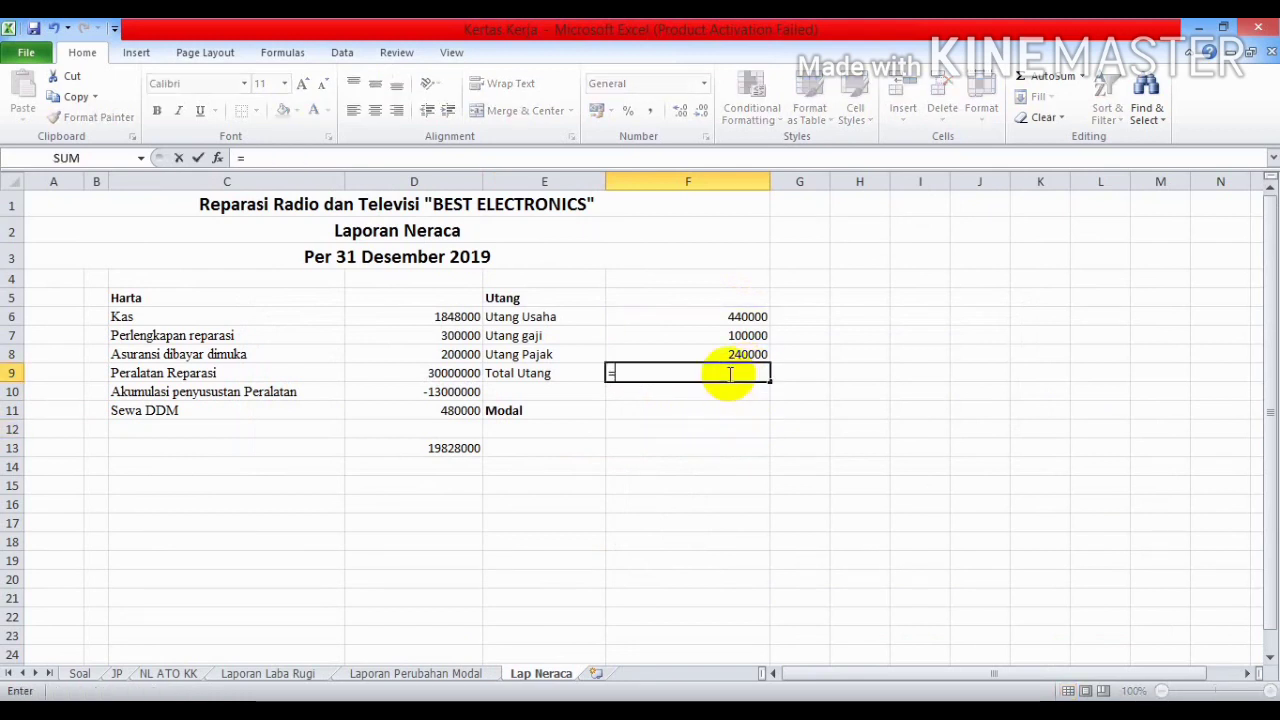
pyautogui.write('sum(')
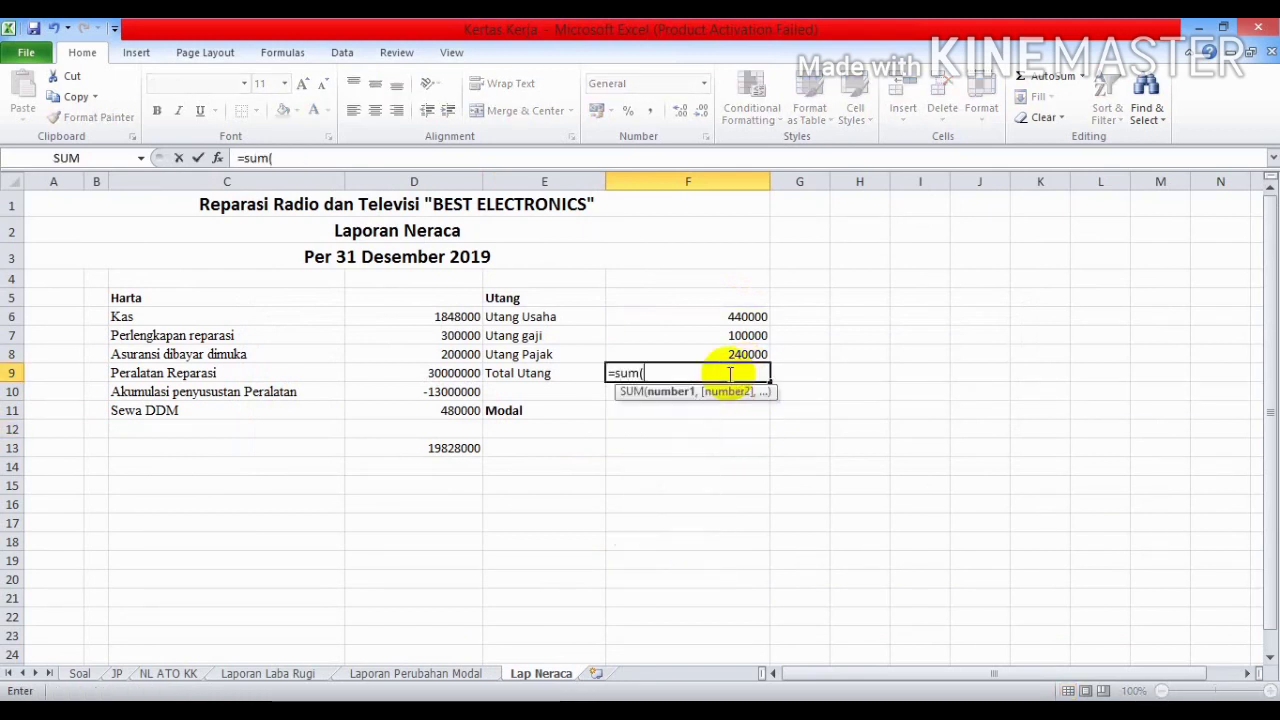
pyautogui.moveTo(733, 318); pyautogui.dragTo(727, 349)
pyautogui.write(')')
pyautogui.press('Return')
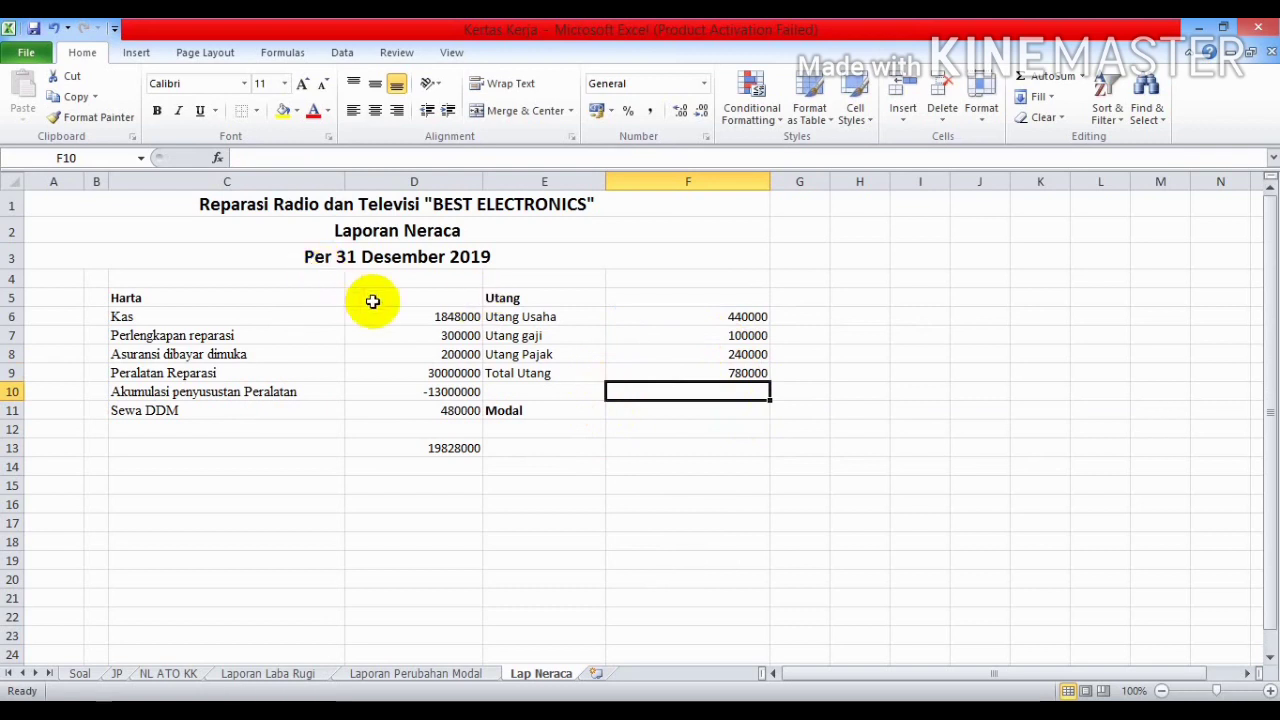
# Apply the Accounting number format to the asset amounts in D6:D13 and the liability range F6:F13.
pyautogui.moveTo(372, 314); pyautogui.dragTo(423, 451)
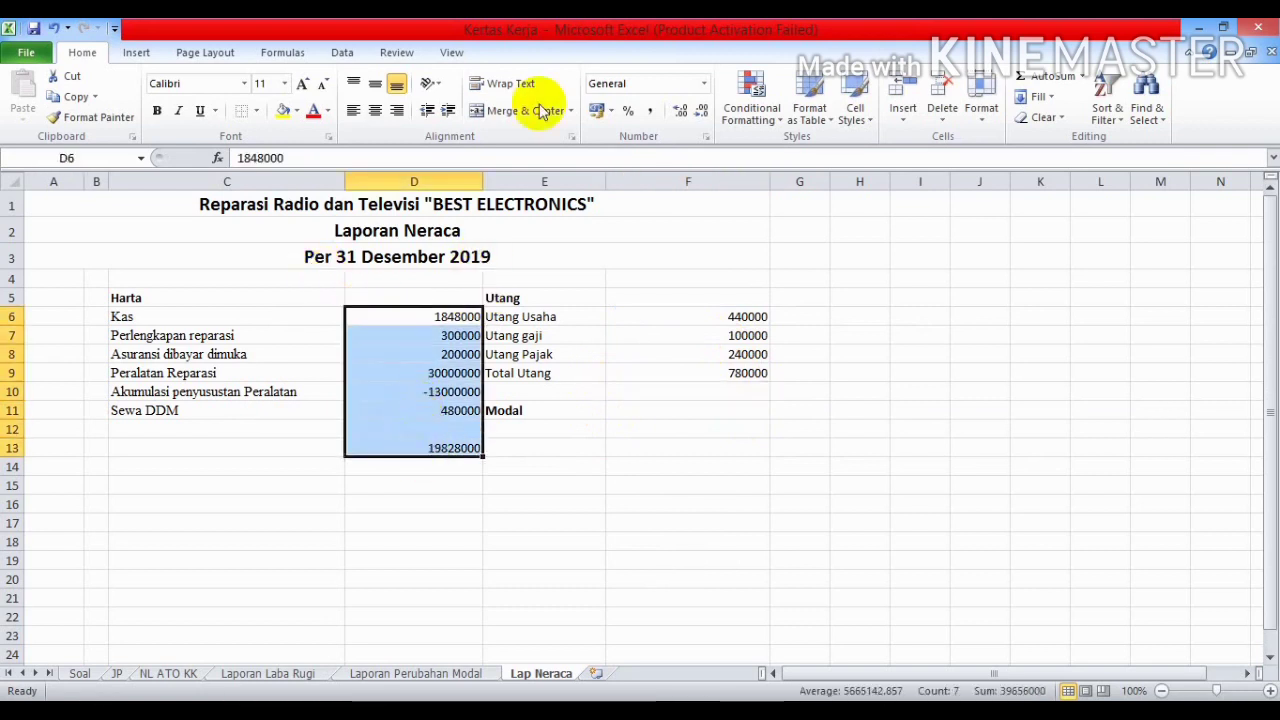
pyautogui.click(705, 87)
pyautogui.click(651, 237)
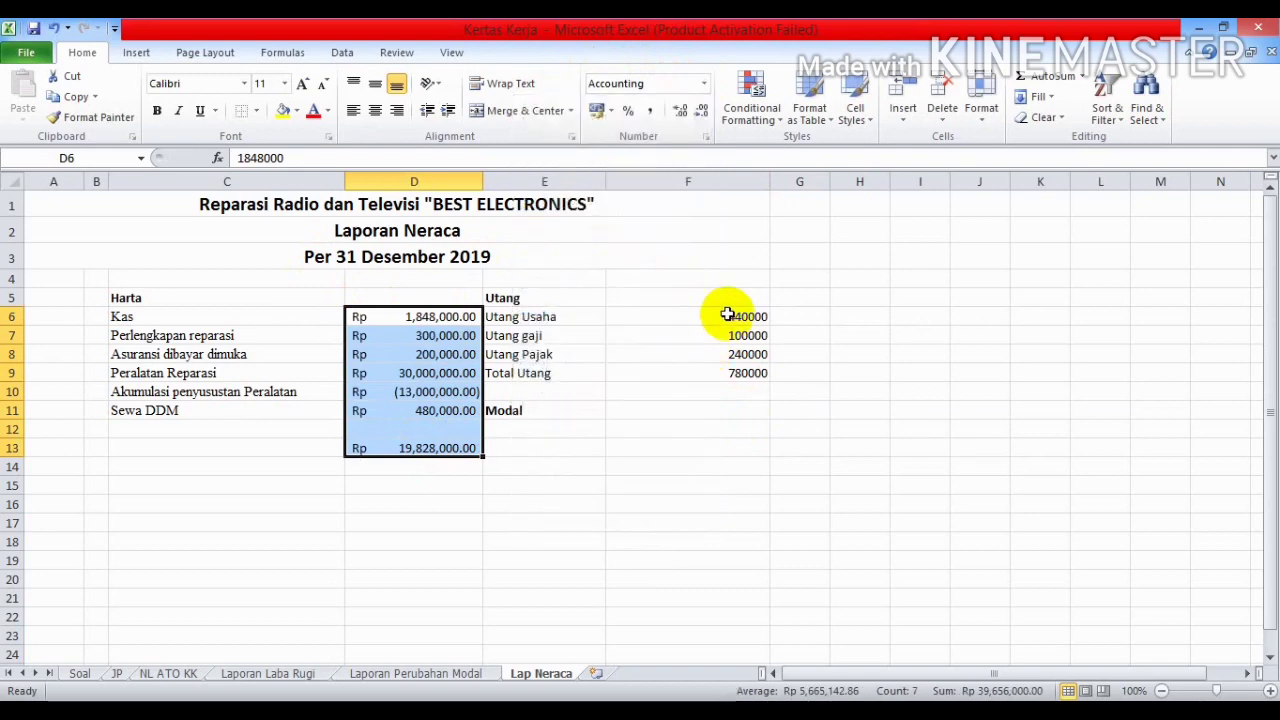
pyautogui.moveTo(727, 315); pyautogui.dragTo(743, 440)
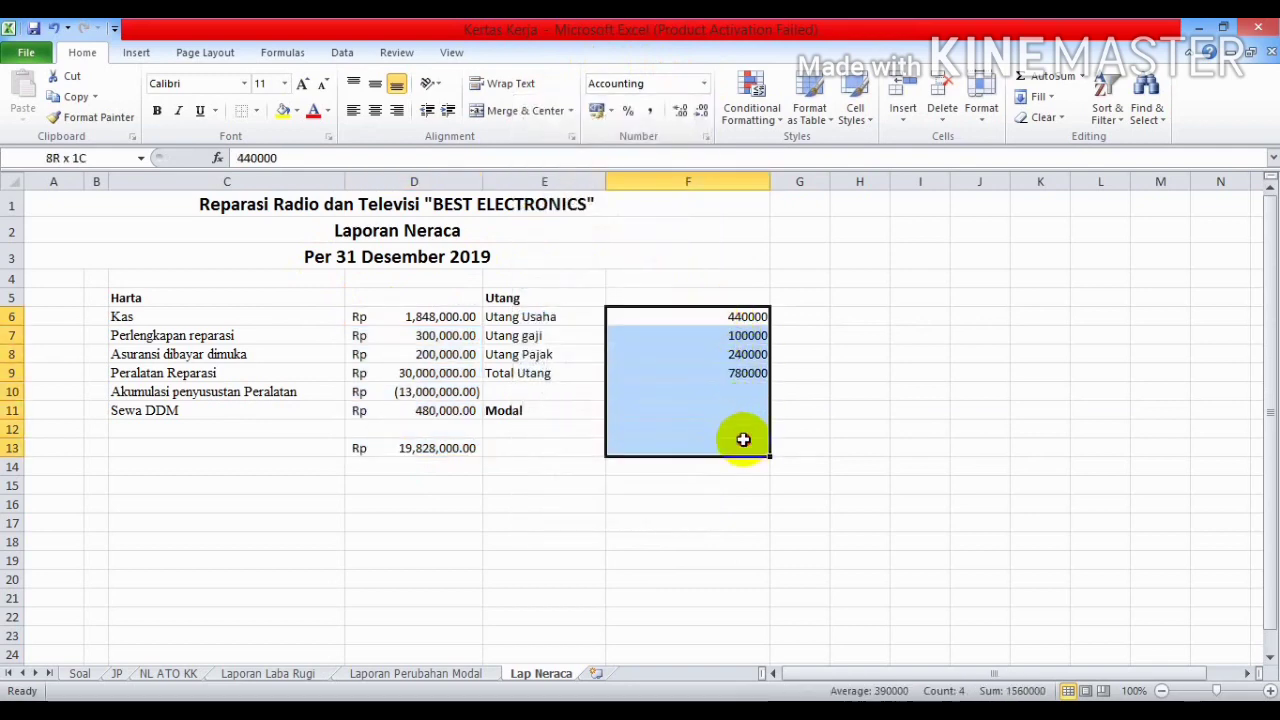
pyautogui.click(704, 84)
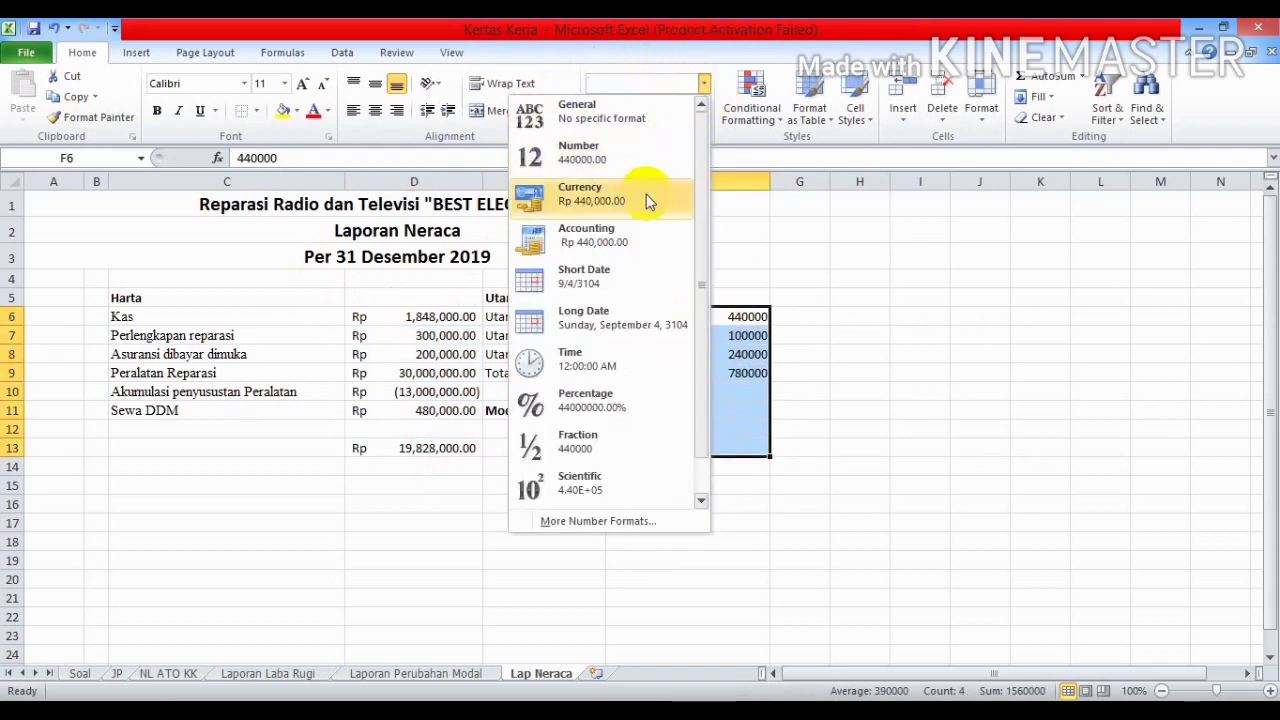
pyautogui.click(630, 251)
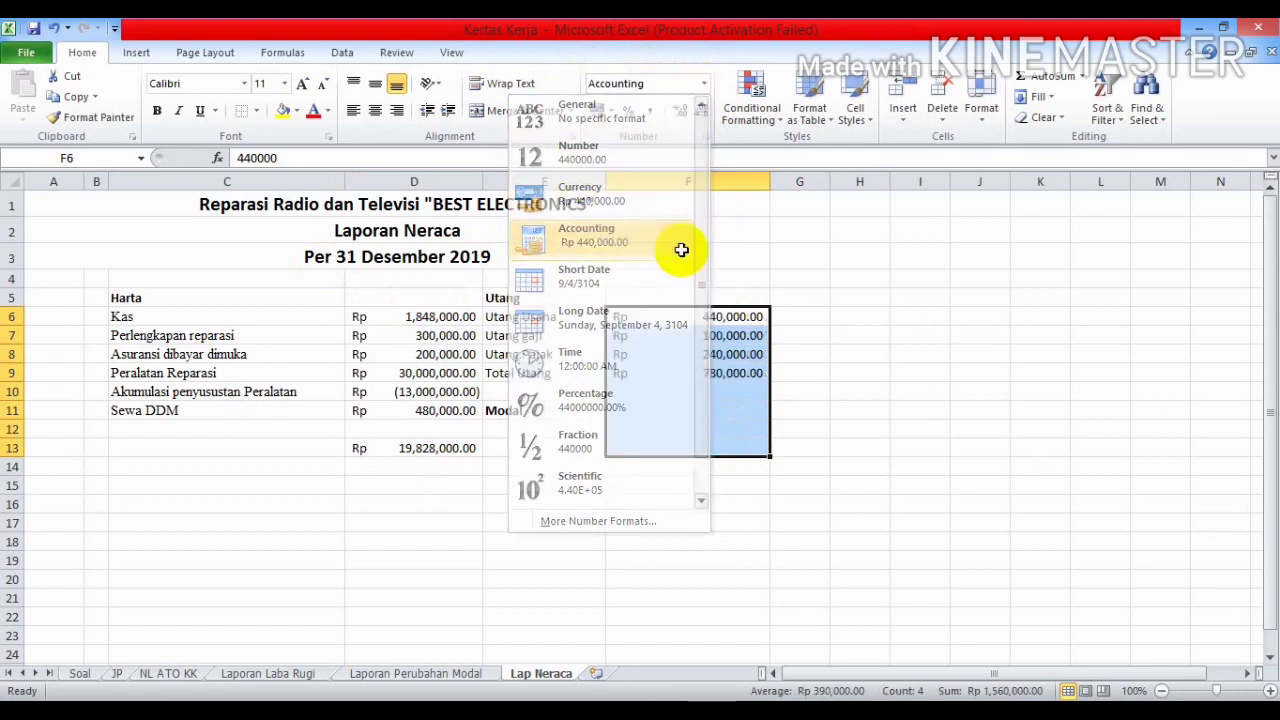
pyautogui.click(885, 270)
pyautogui.click(905, 352)
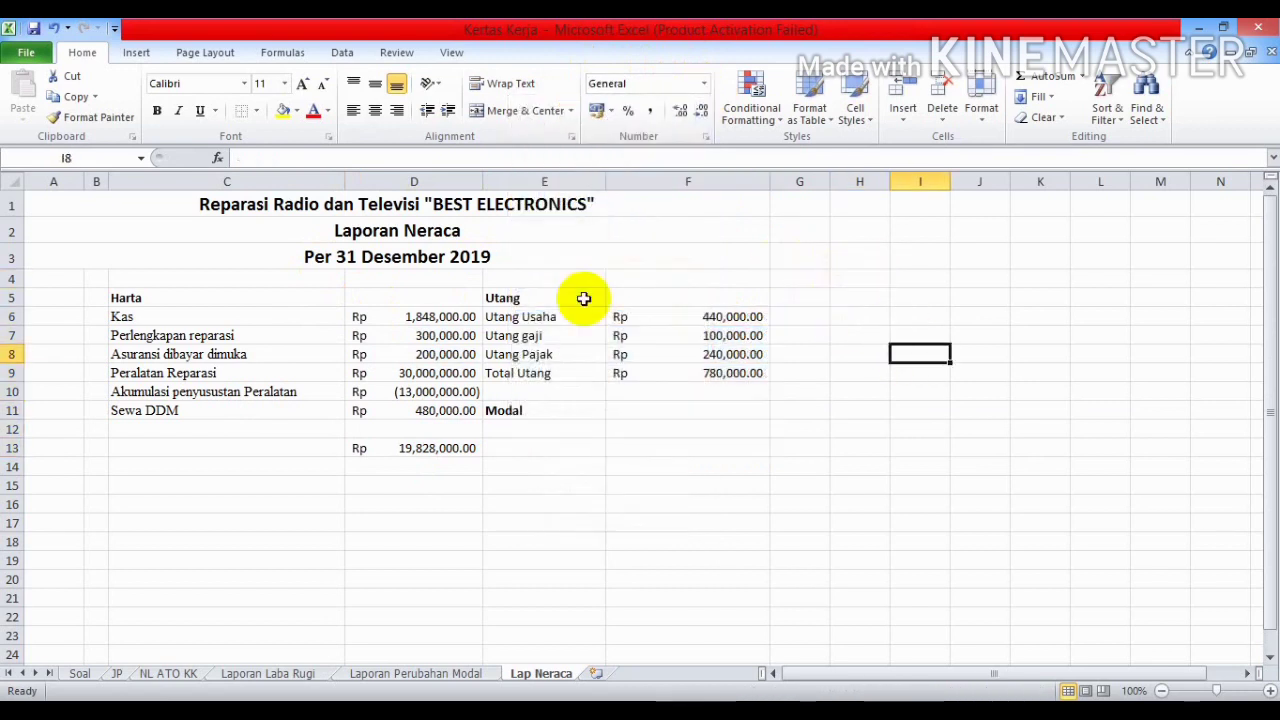
# Insert blank cells at E4:E14, shifting the liabilities and capital block to the right to separate it from the assets.
pyautogui.moveTo(549, 283); pyautogui.dragTo(581, 474)
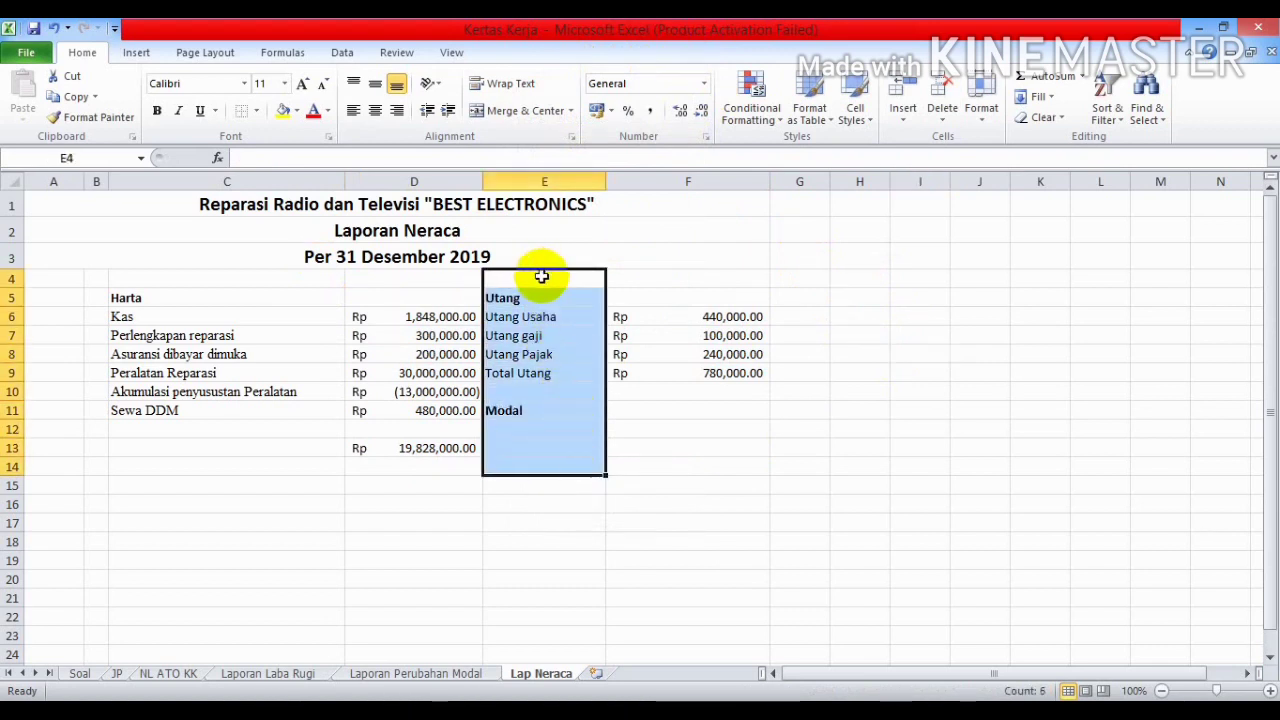
pyautogui.rightClick(541, 276)
pyautogui.press('Escape')
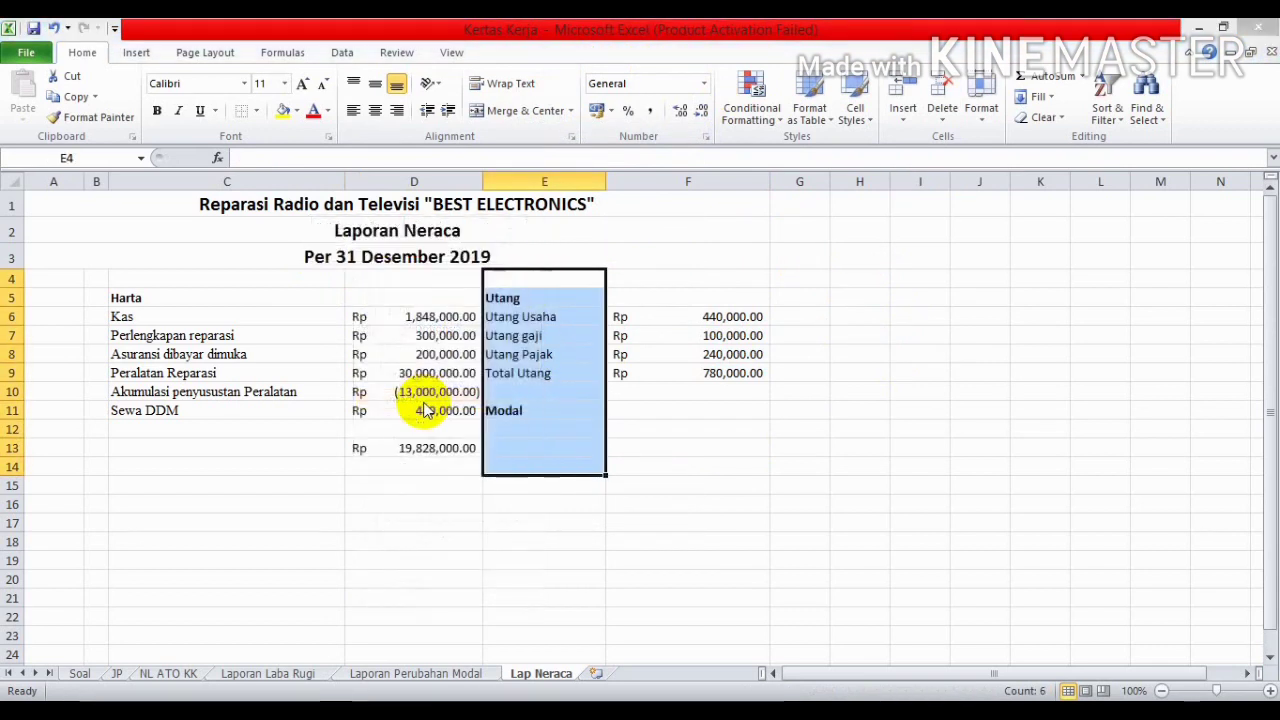
pyautogui.hotkey('ctrl', 'shift', '=')
pyautogui.click(385, 452)
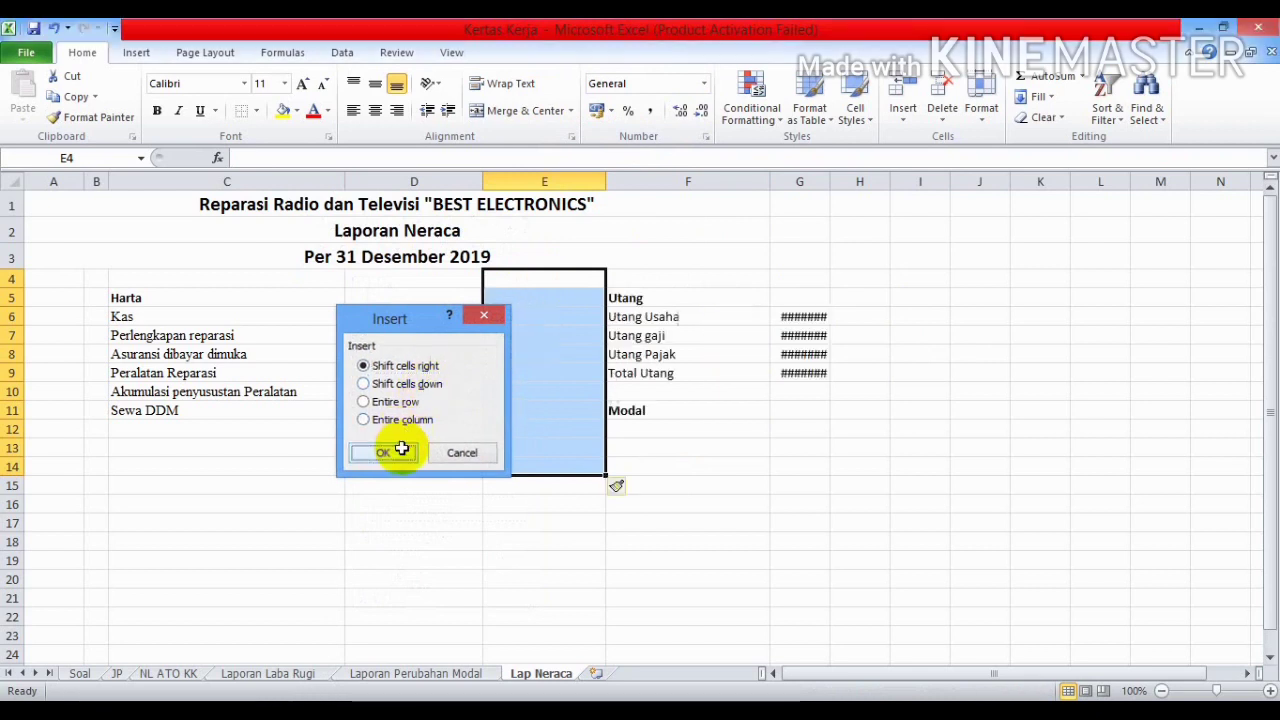
# Narrow spacer column E and label column F, and widen column G to fit the liability amounts.
pyautogui.moveTo(603, 181); pyautogui.dragTo(507, 238)
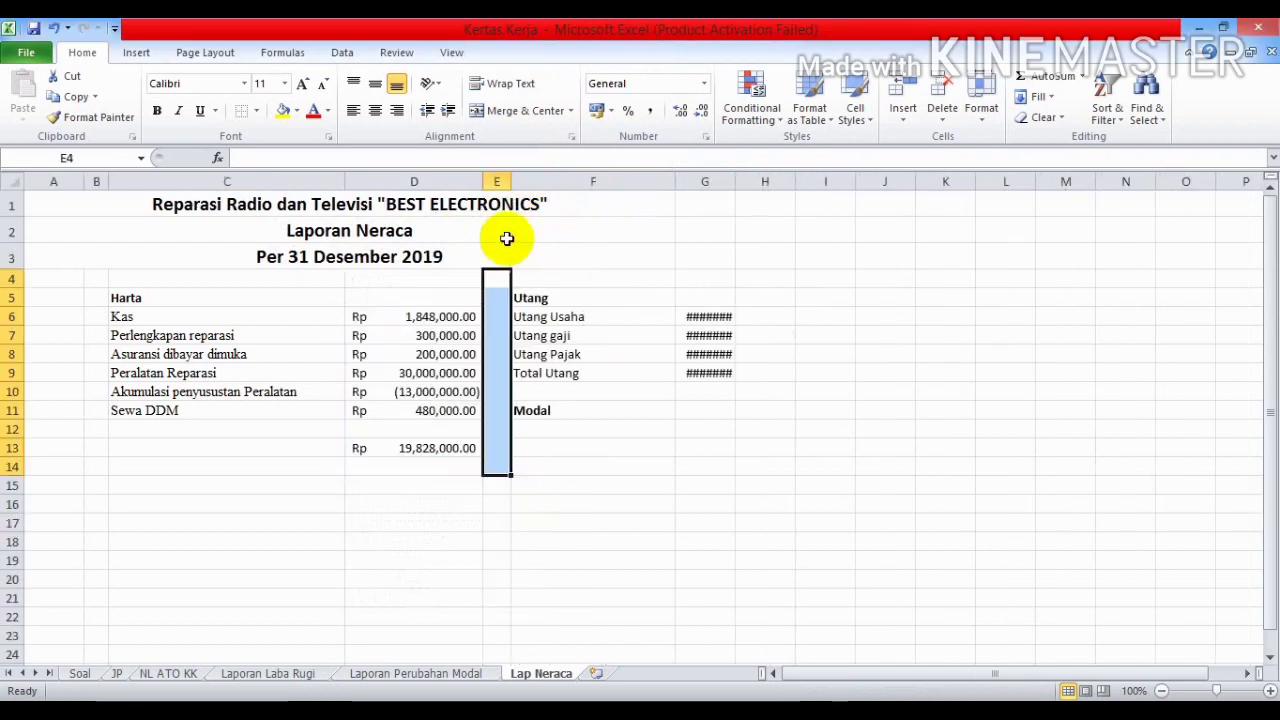
pyautogui.moveTo(675, 181); pyautogui.dragTo(627, 208)
pyautogui.moveTo(688, 181); pyautogui.dragTo(753, 172)
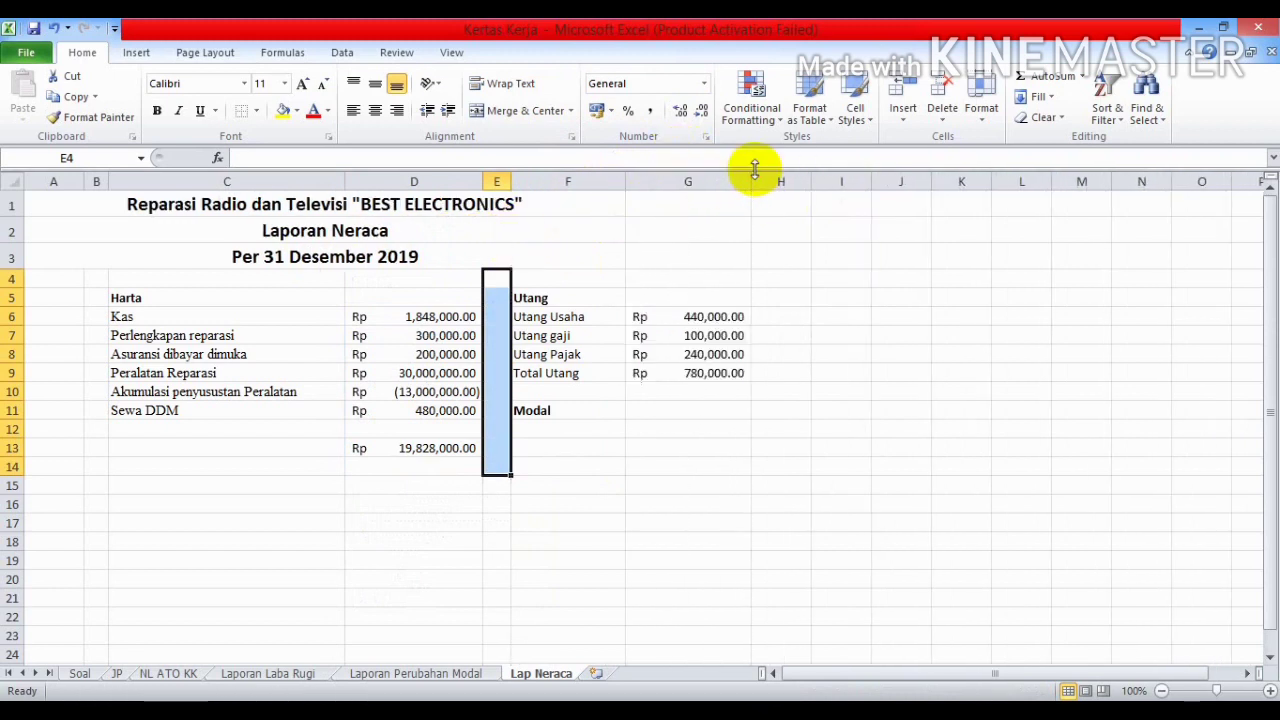
# Make the Total Utang amount in G9 bold.
pyautogui.click(591, 428)
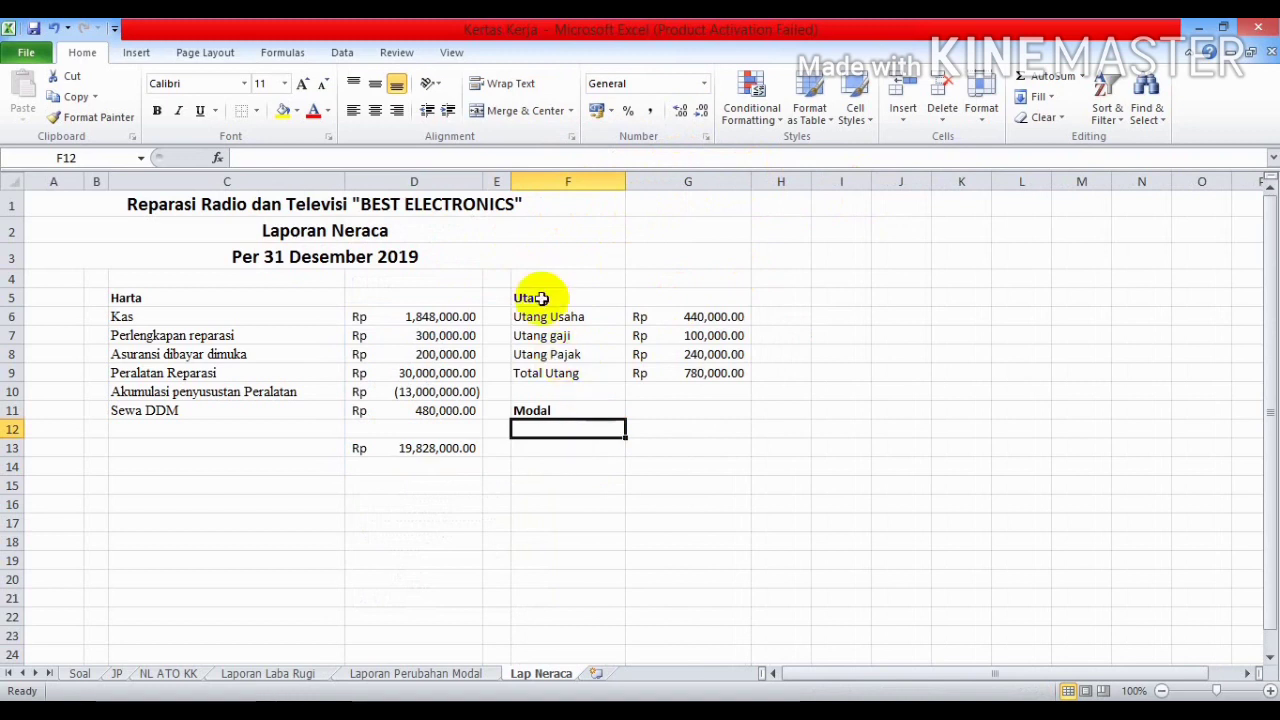
pyautogui.click(674, 375)
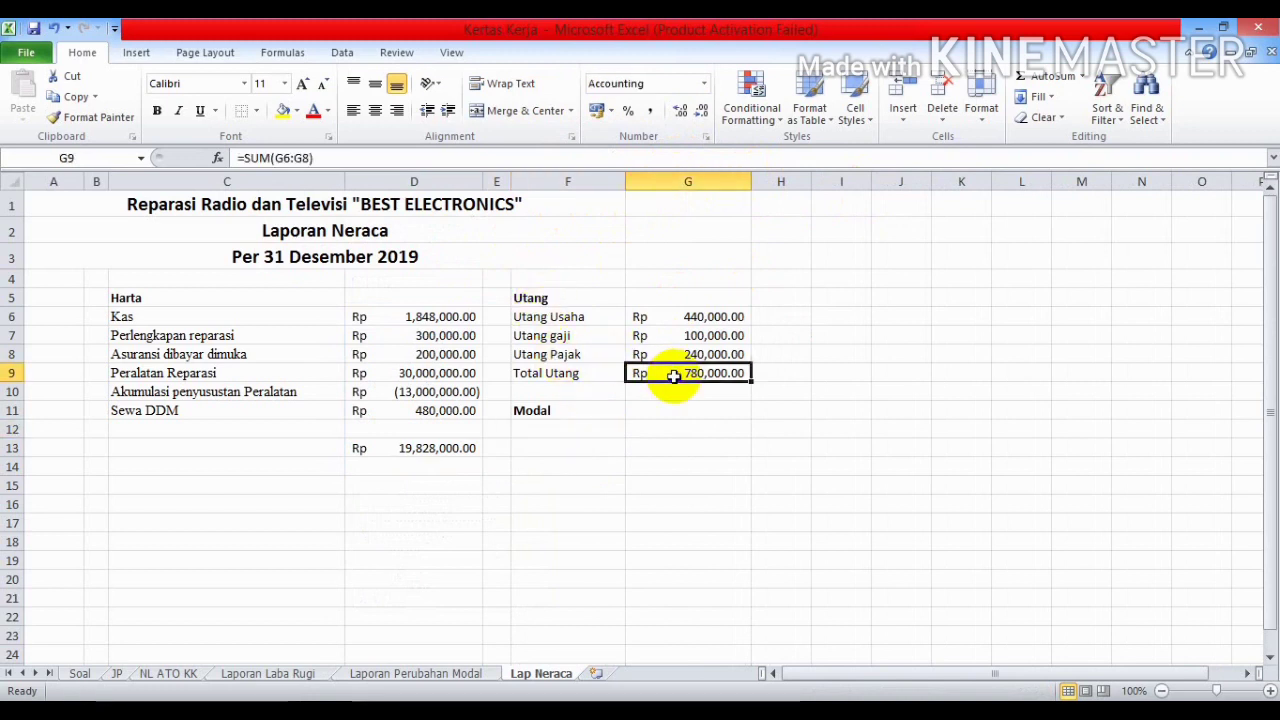
pyautogui.click(157, 110)
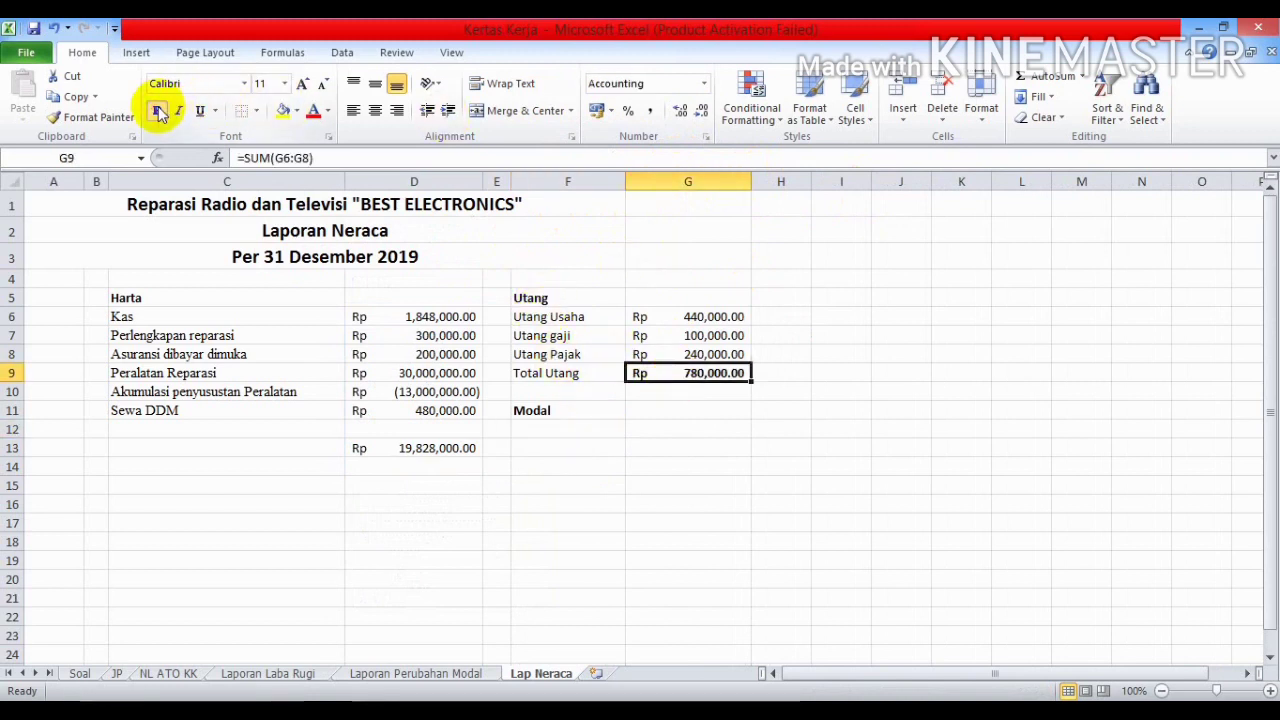
# Make the total assets amount in D13 bold.
pyautogui.click(429, 448)
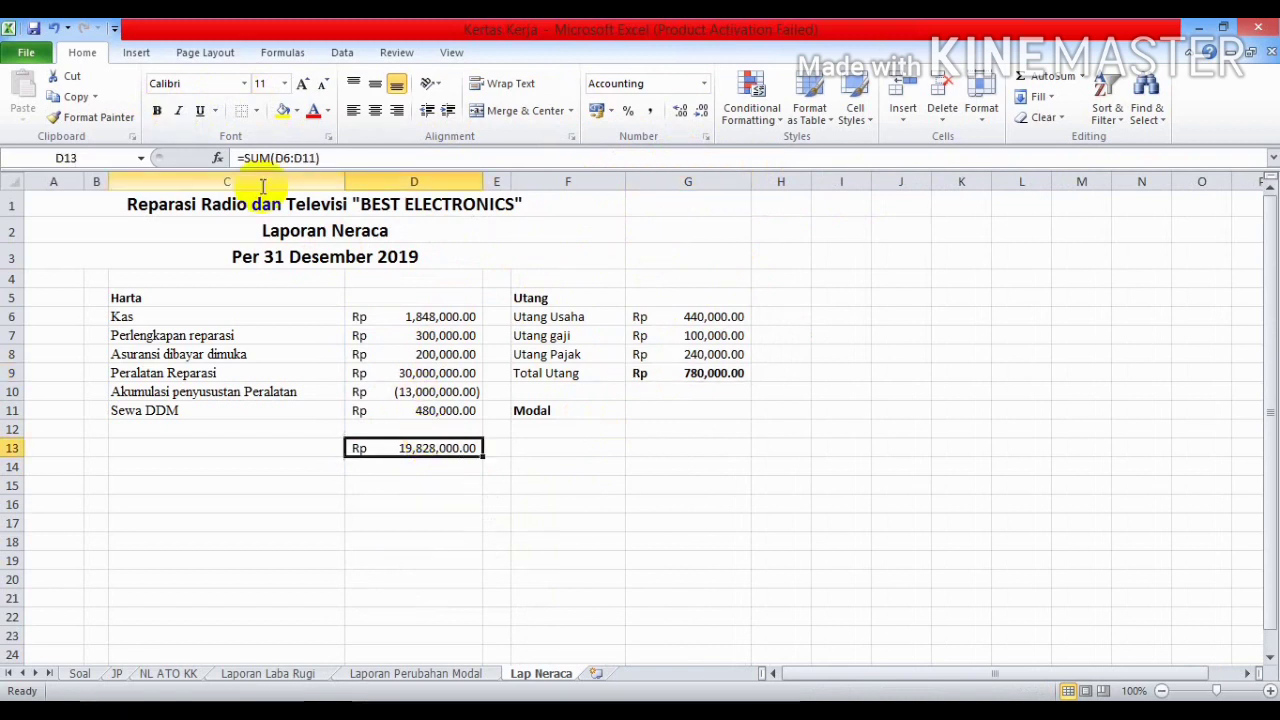
pyautogui.click(157, 110)
pyautogui.click(643, 482)
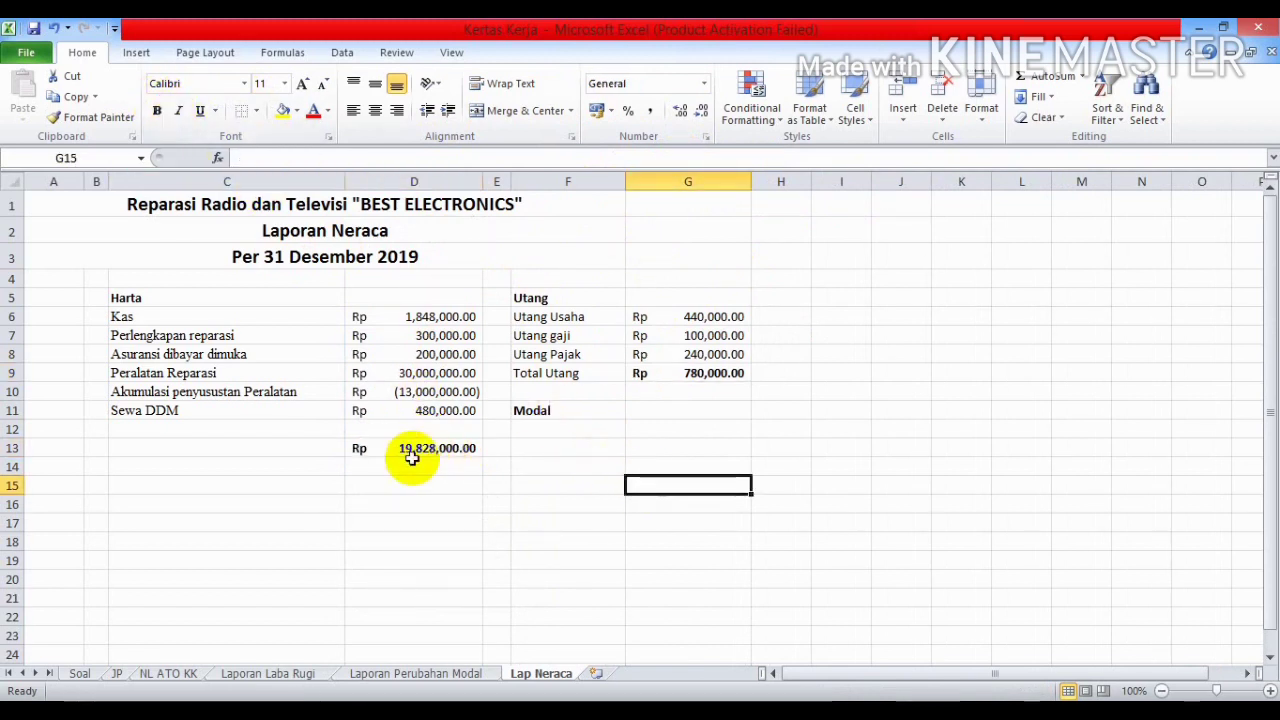
# Copy the Modal Akhir amount from the Laporan Perubahan Modal sheet and paste it as a value into G12 of Lap Neraca.
pyautogui.click(597, 433)
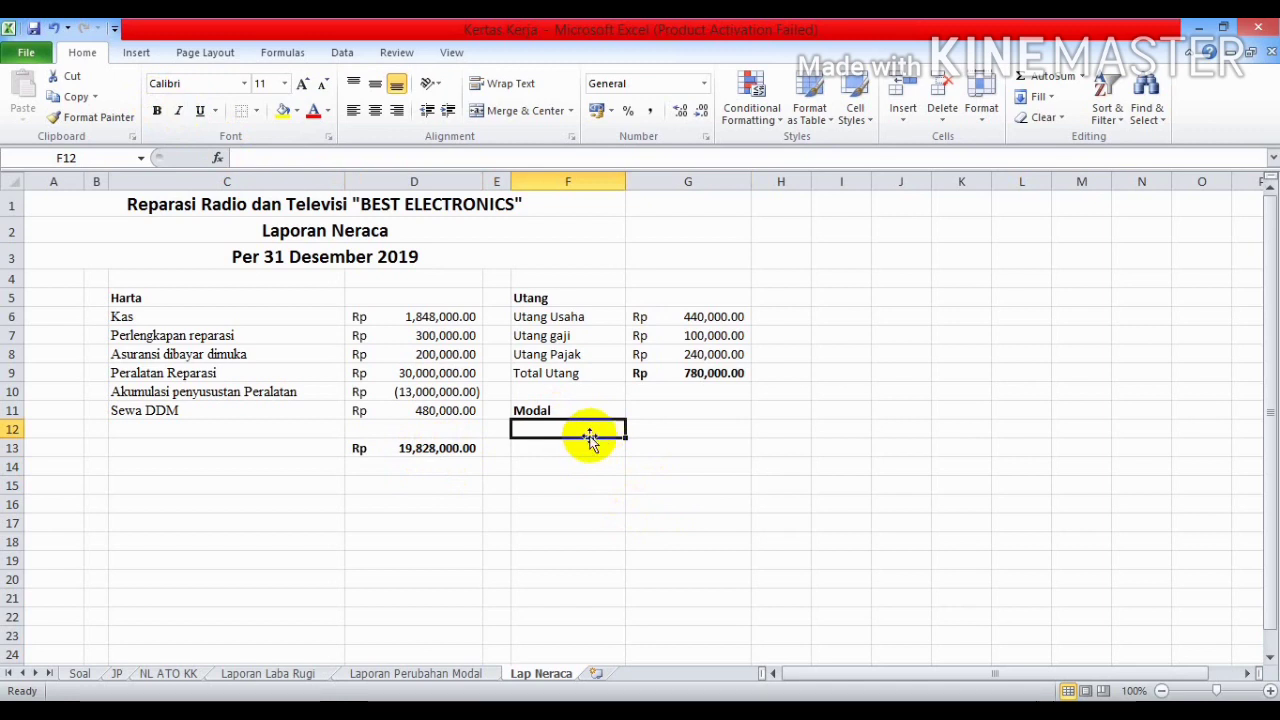
pyautogui.click(415, 673)
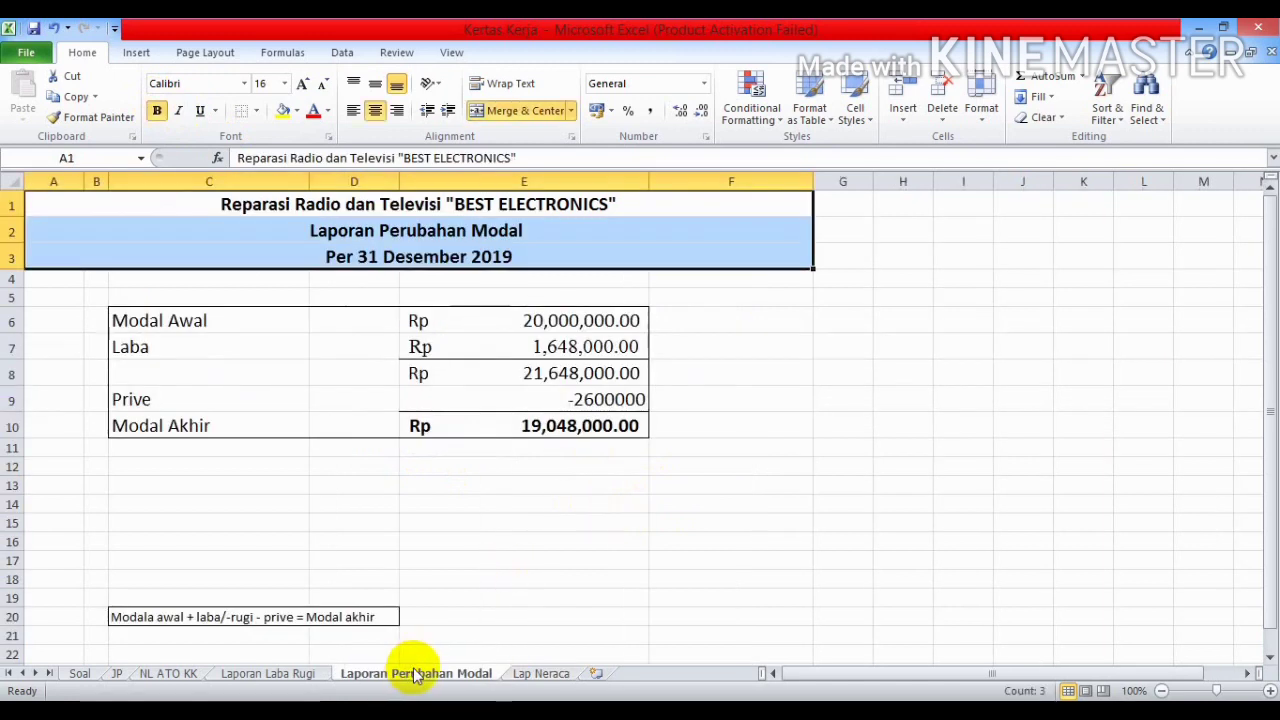
pyautogui.click(545, 428)
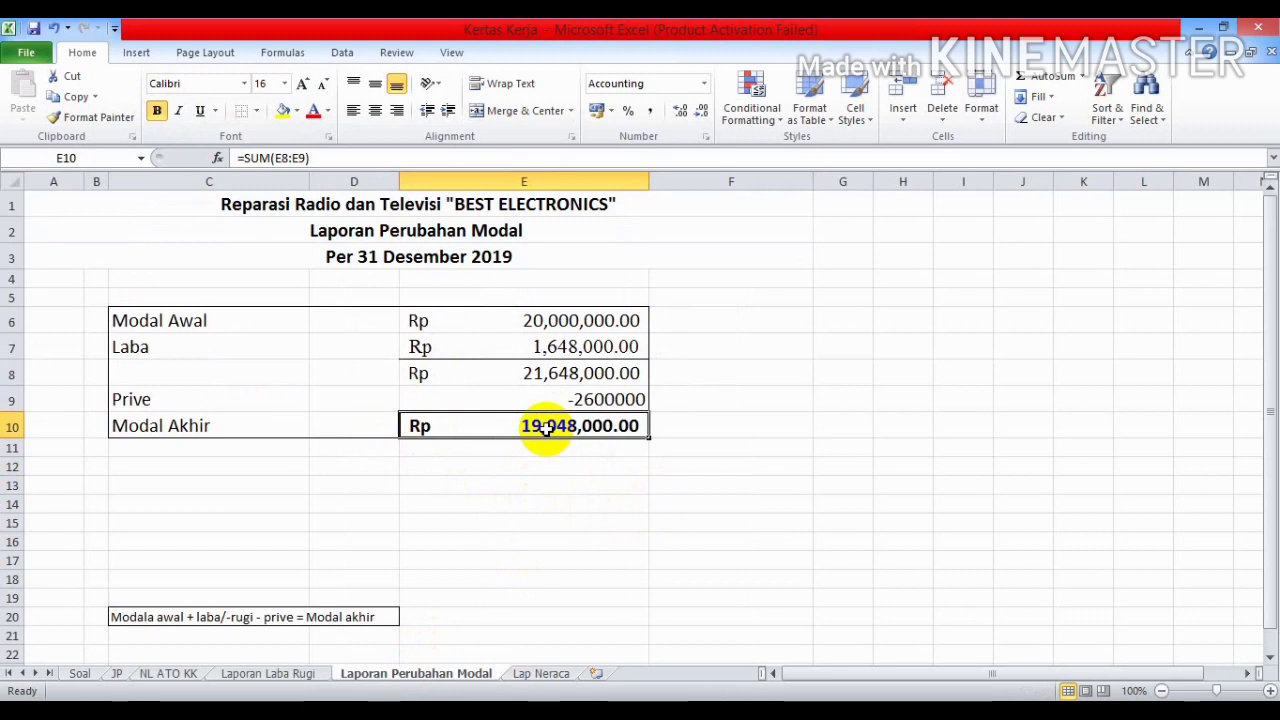
pyautogui.hotkey('ctrl', 'c')
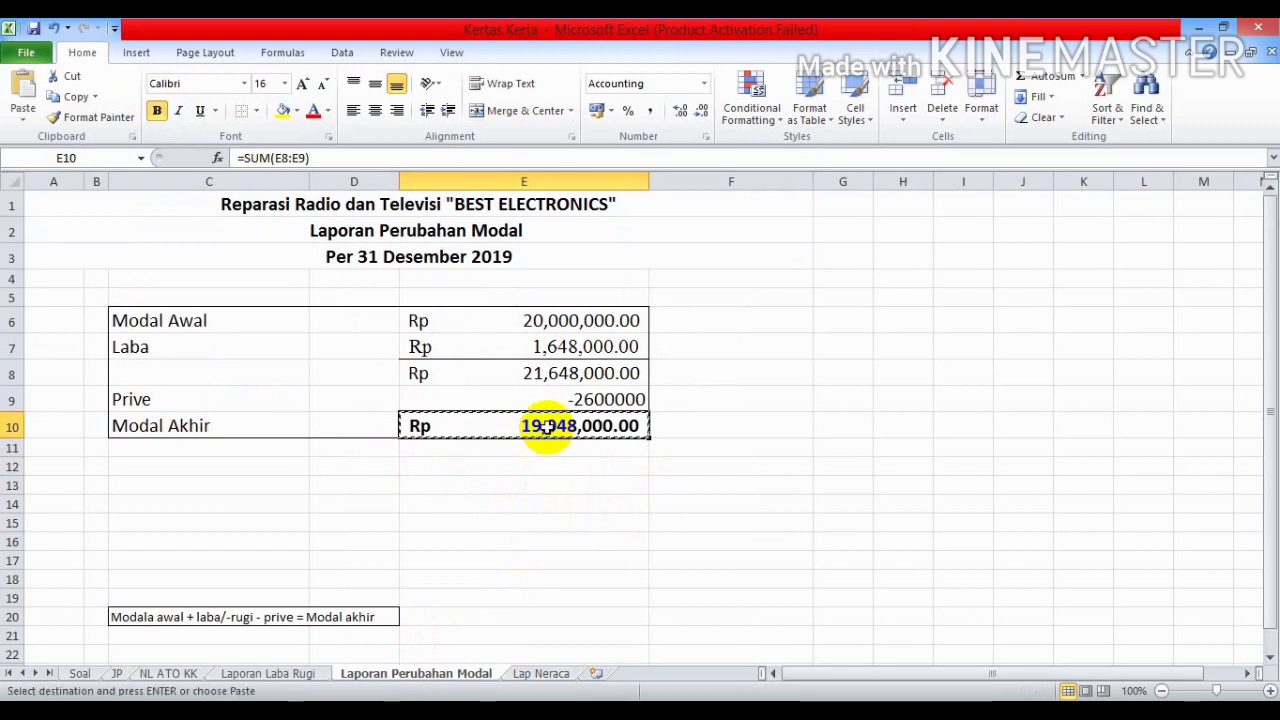
pyautogui.click(562, 673)
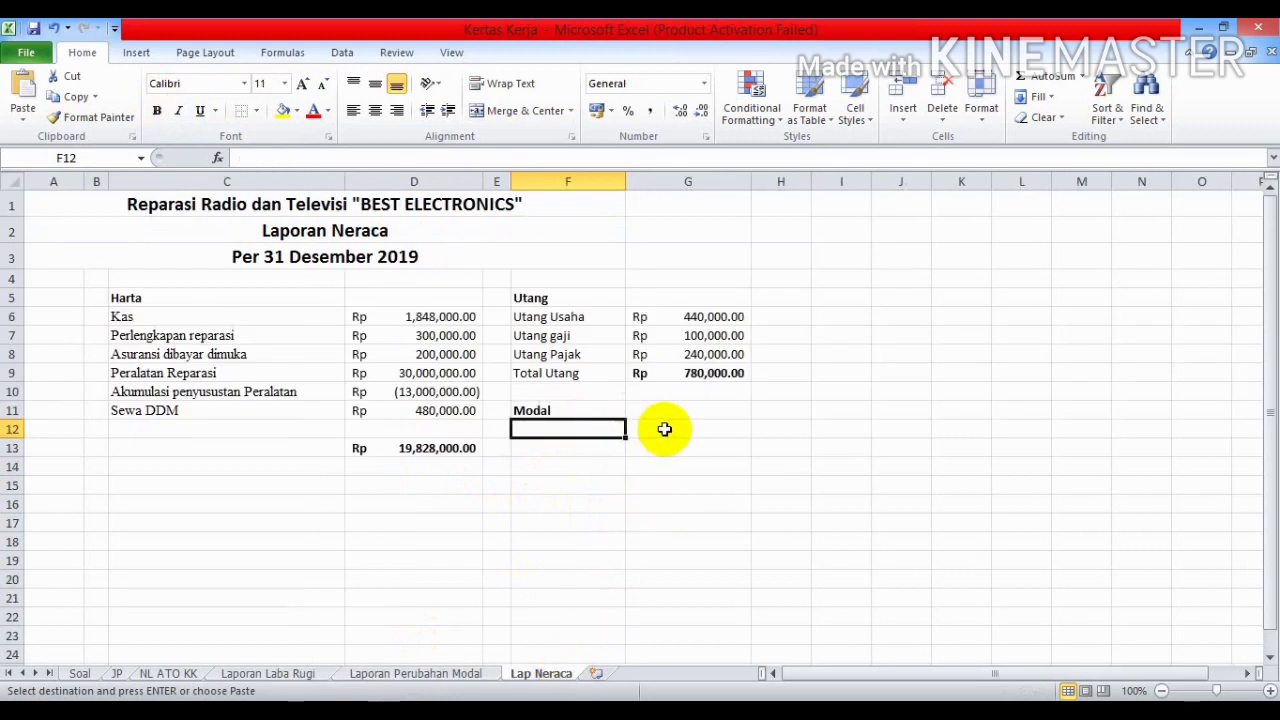
pyautogui.click(664, 429)
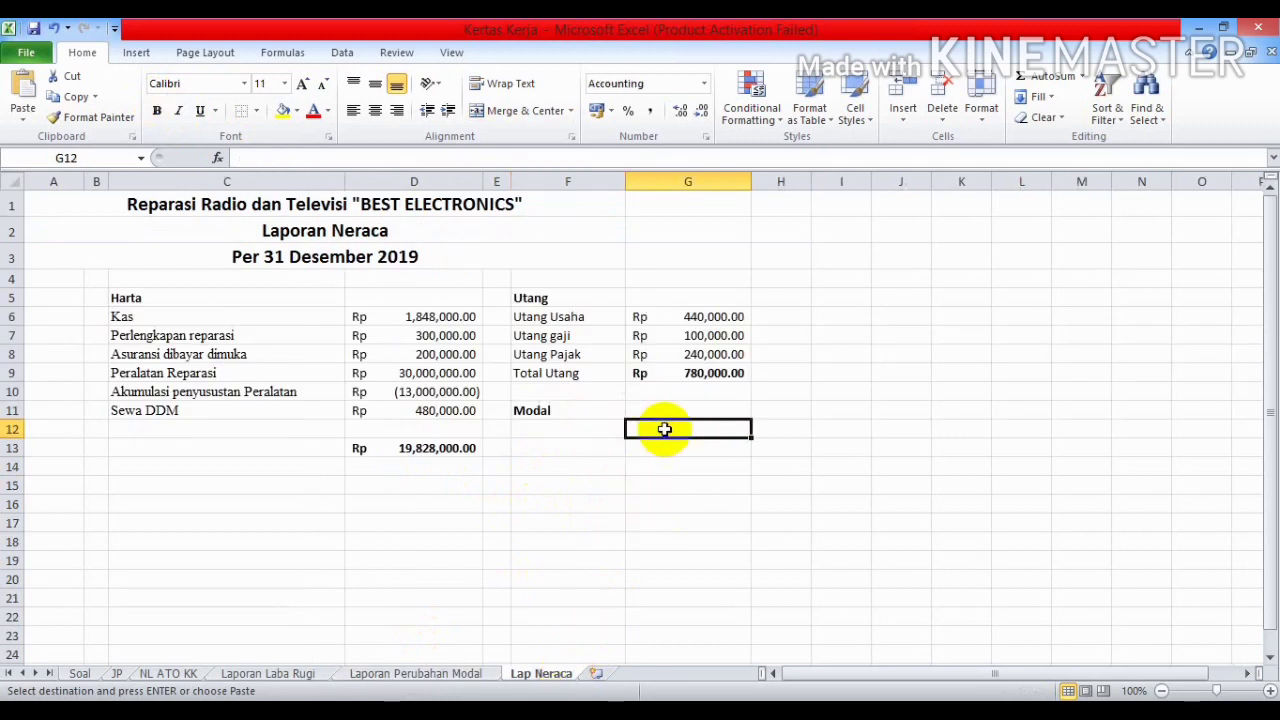
pyautogui.click(22, 112)
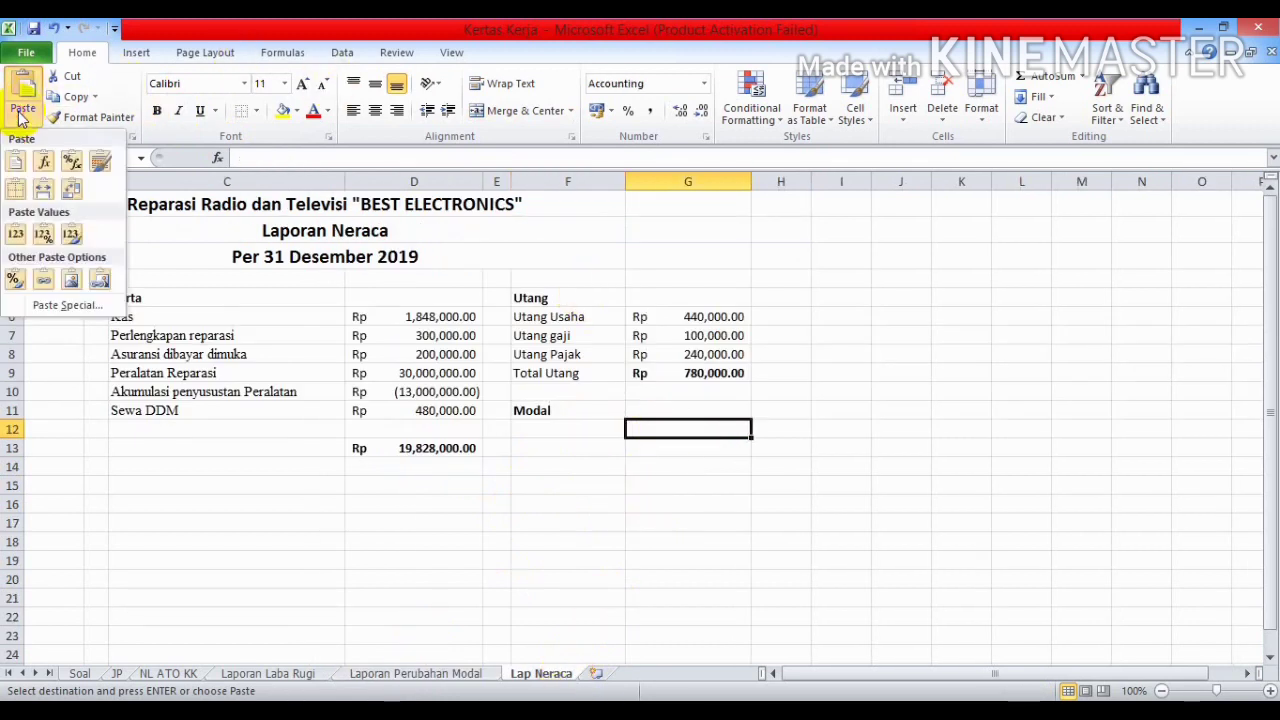
pyautogui.click(35, 228)
pyautogui.click(777, 350)
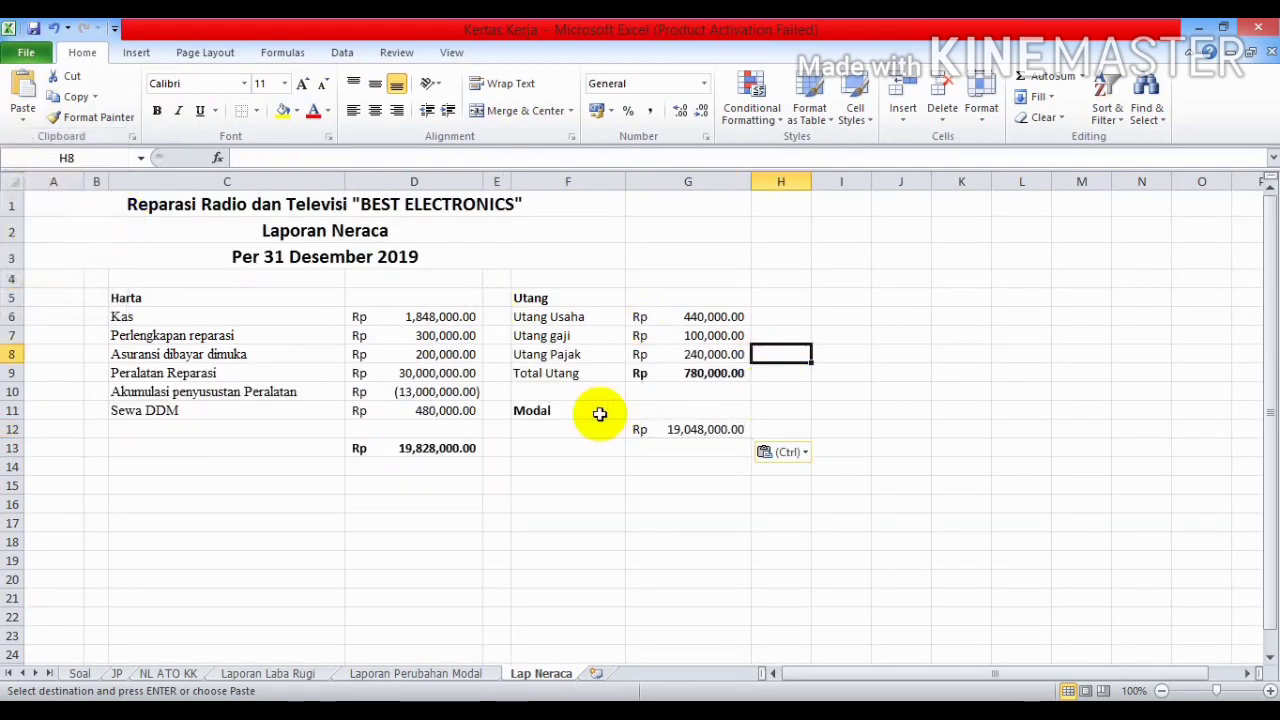
# Enter the label "Total utang dan modal" in F13 and widen column F to fit it.
pyautogui.click(597, 425)
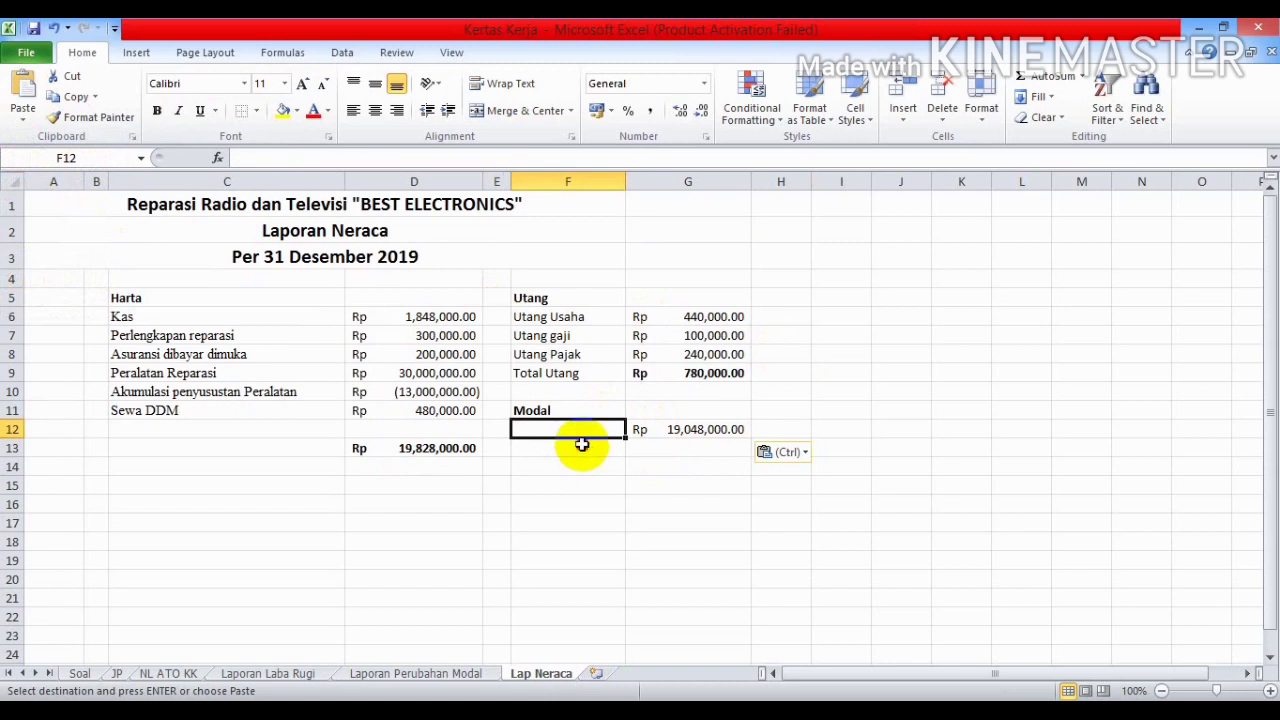
pyautogui.click(581, 444)
pyautogui.write('otal utang dan modal')
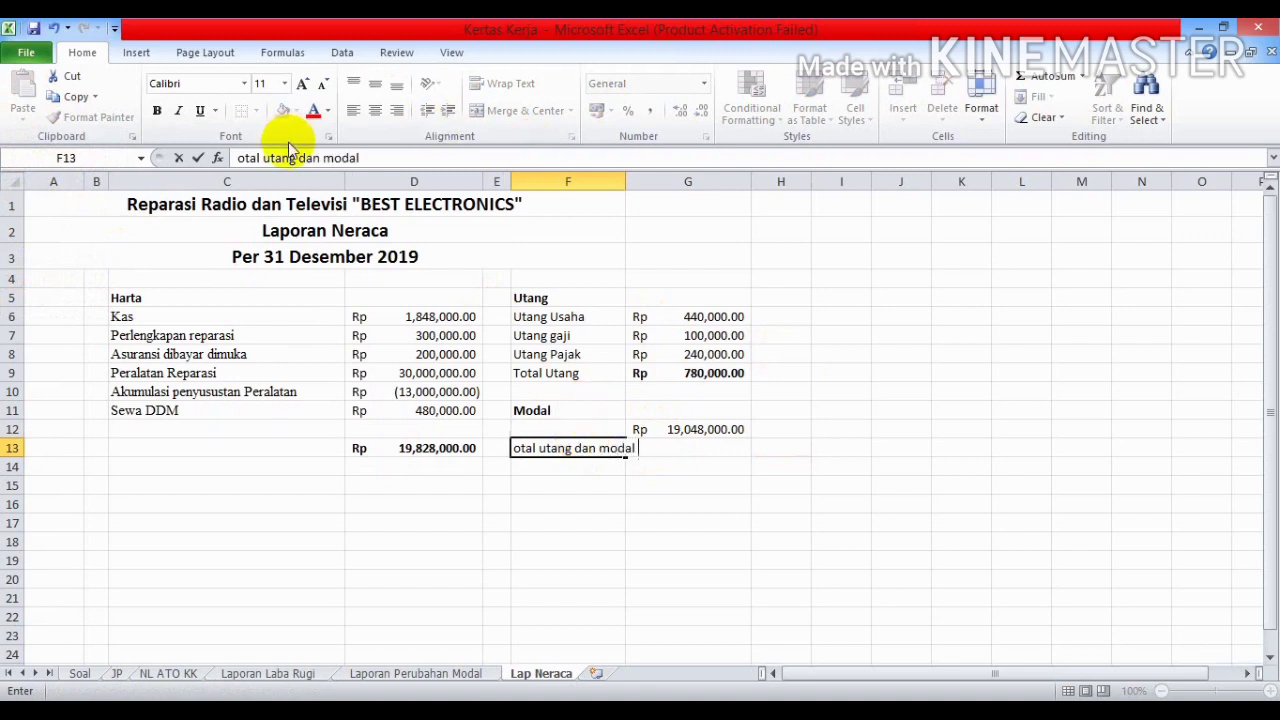
pyautogui.click(233, 158)
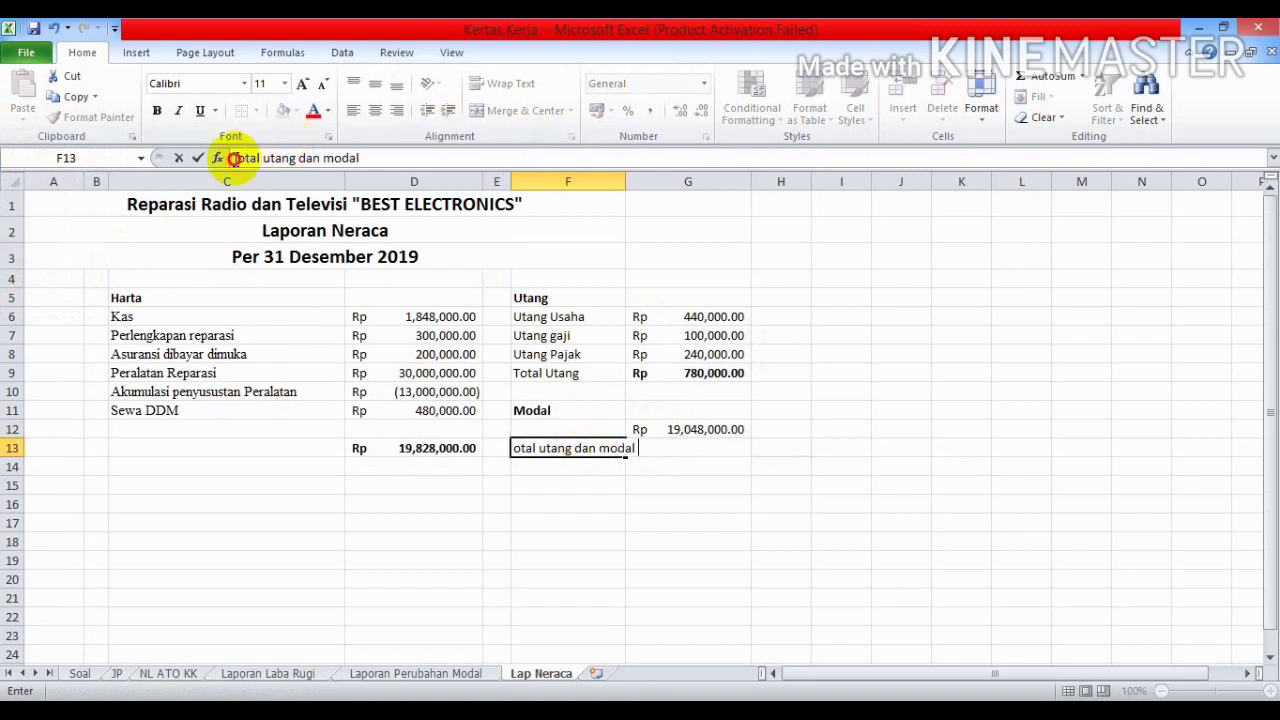
pyautogui.write('T')
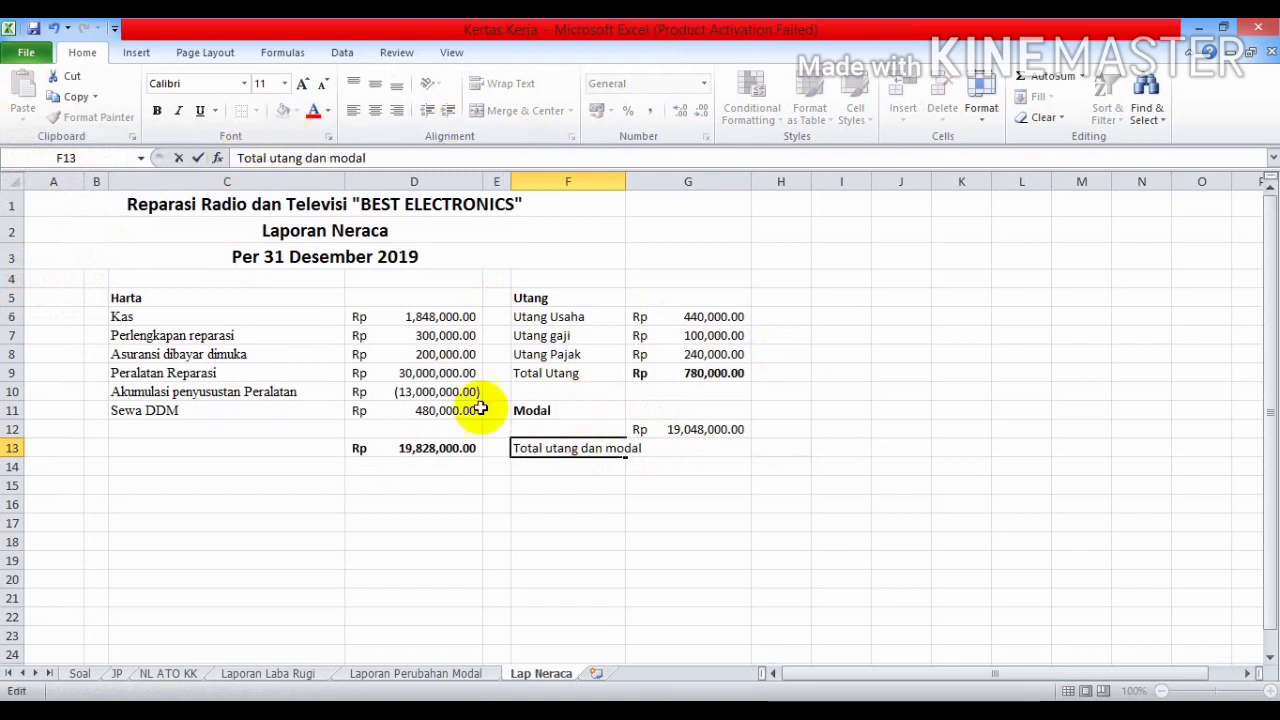
pyautogui.click(690, 466)
pyautogui.moveTo(627, 181); pyautogui.dragTo(663, 181)
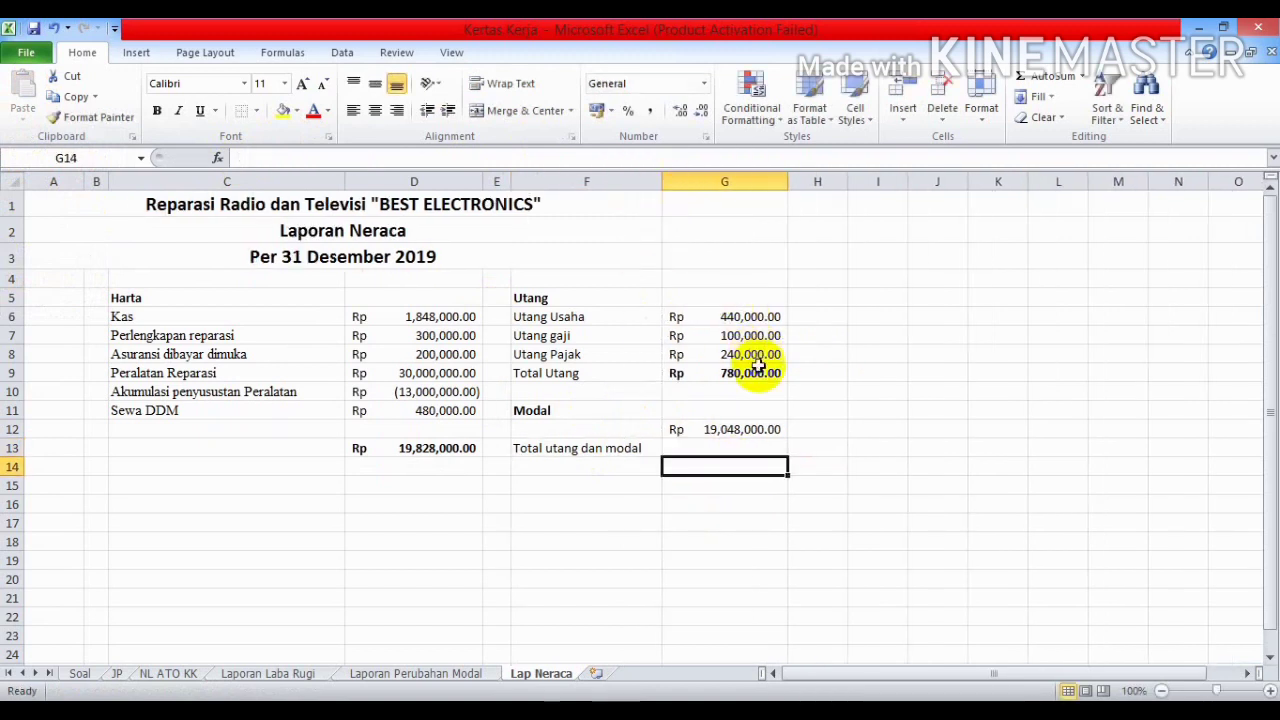
# Calculate total liabilities and capital in G13 with the formula =G9+G12.
pyautogui.write('=')
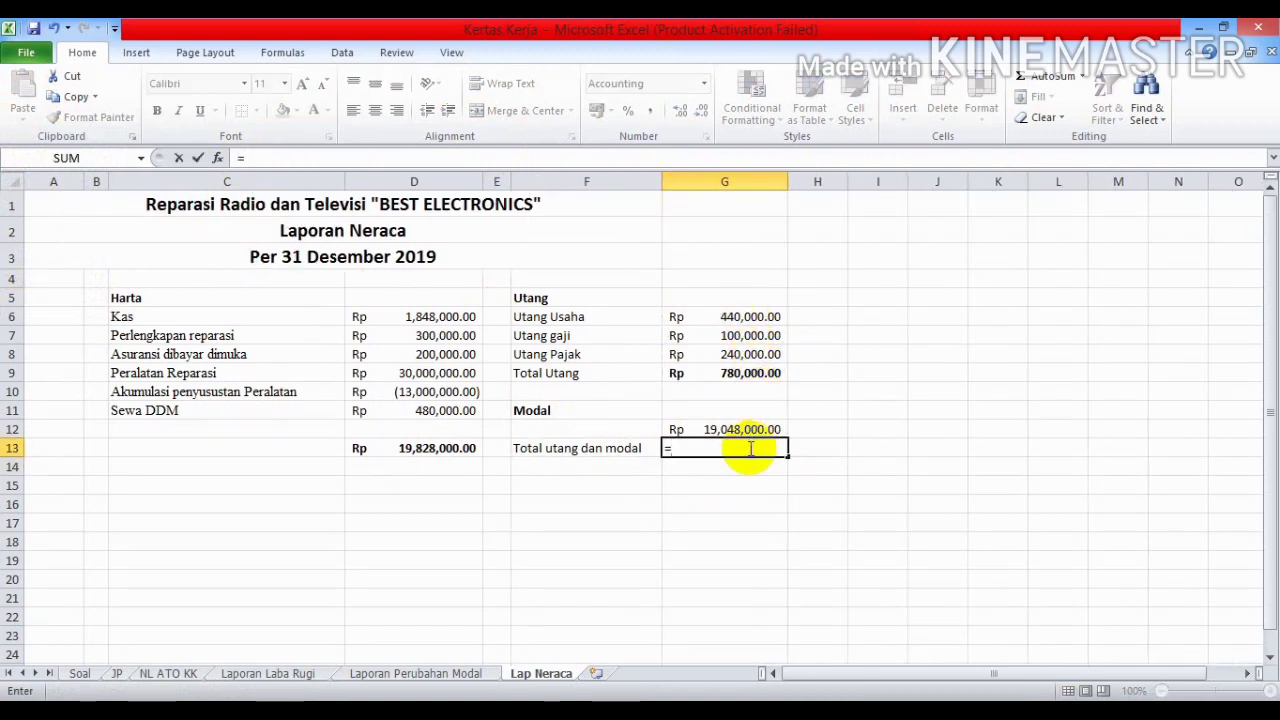
pyautogui.click(753, 380)
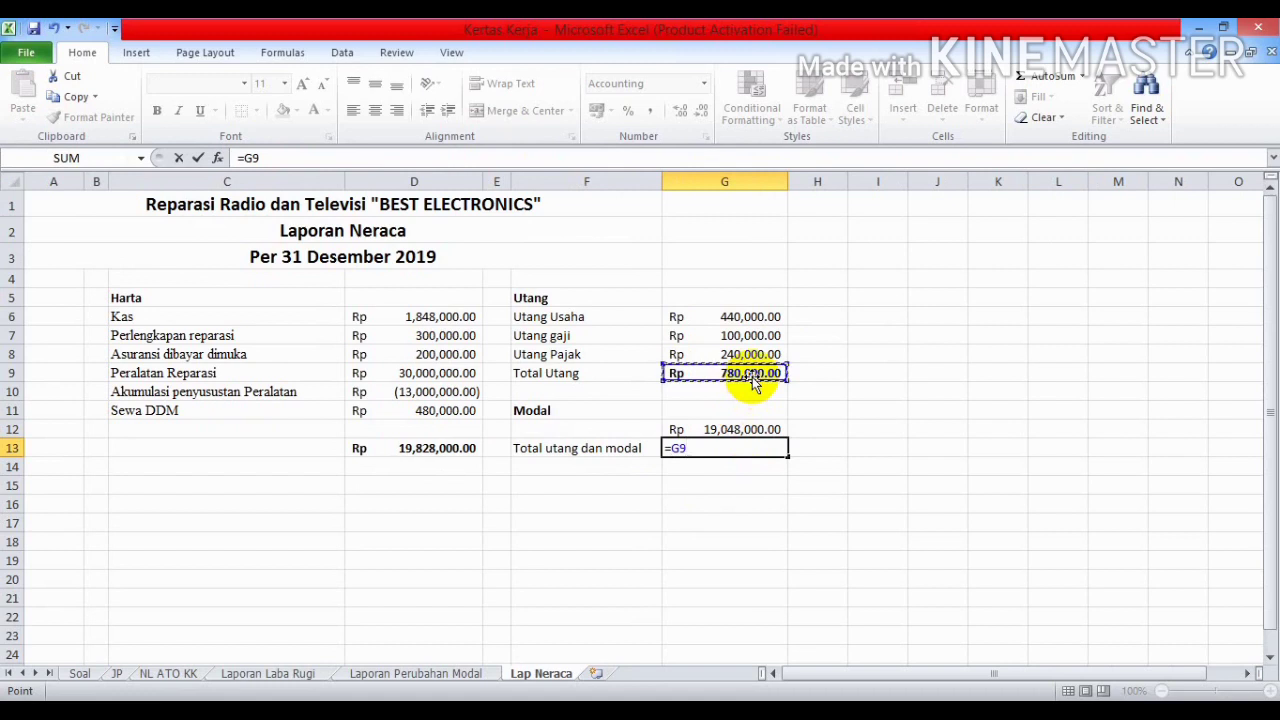
pyautogui.click(747, 430)
pyautogui.press('Return')
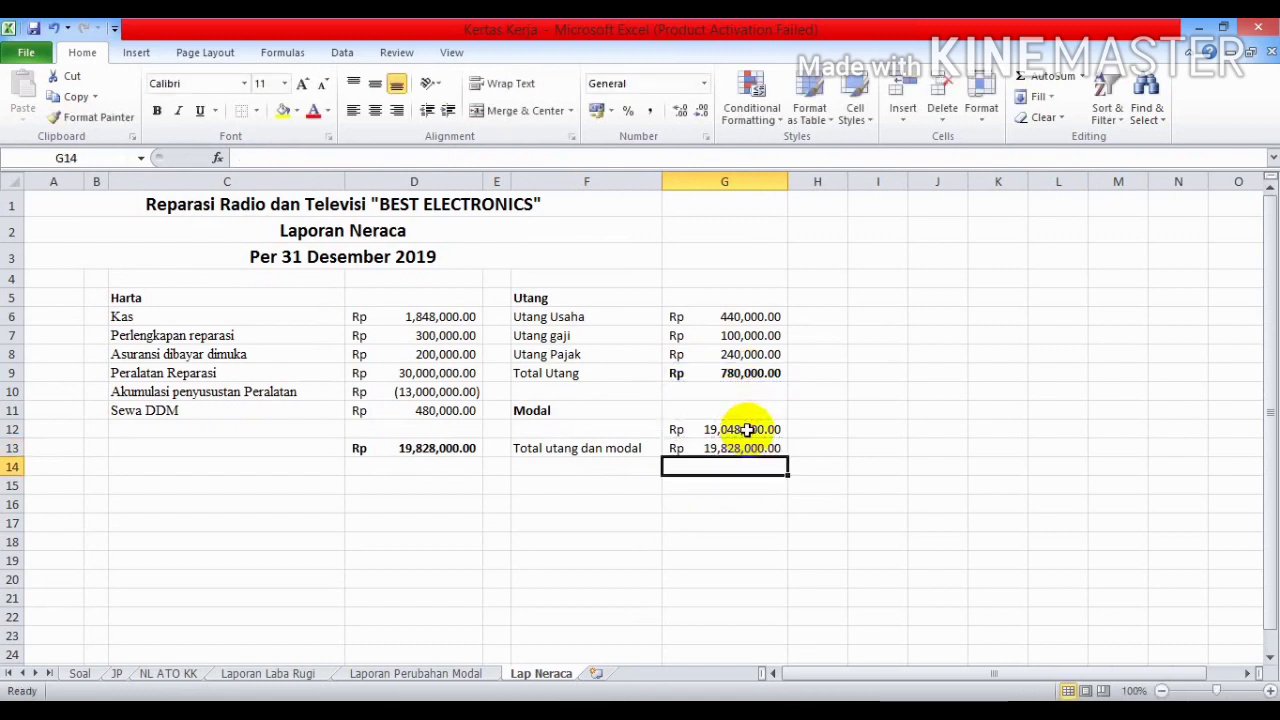
# Make the Total utang dan modal row F13:G13 bold and narrow column C to fit the asset labels.
pyautogui.click(748, 452)
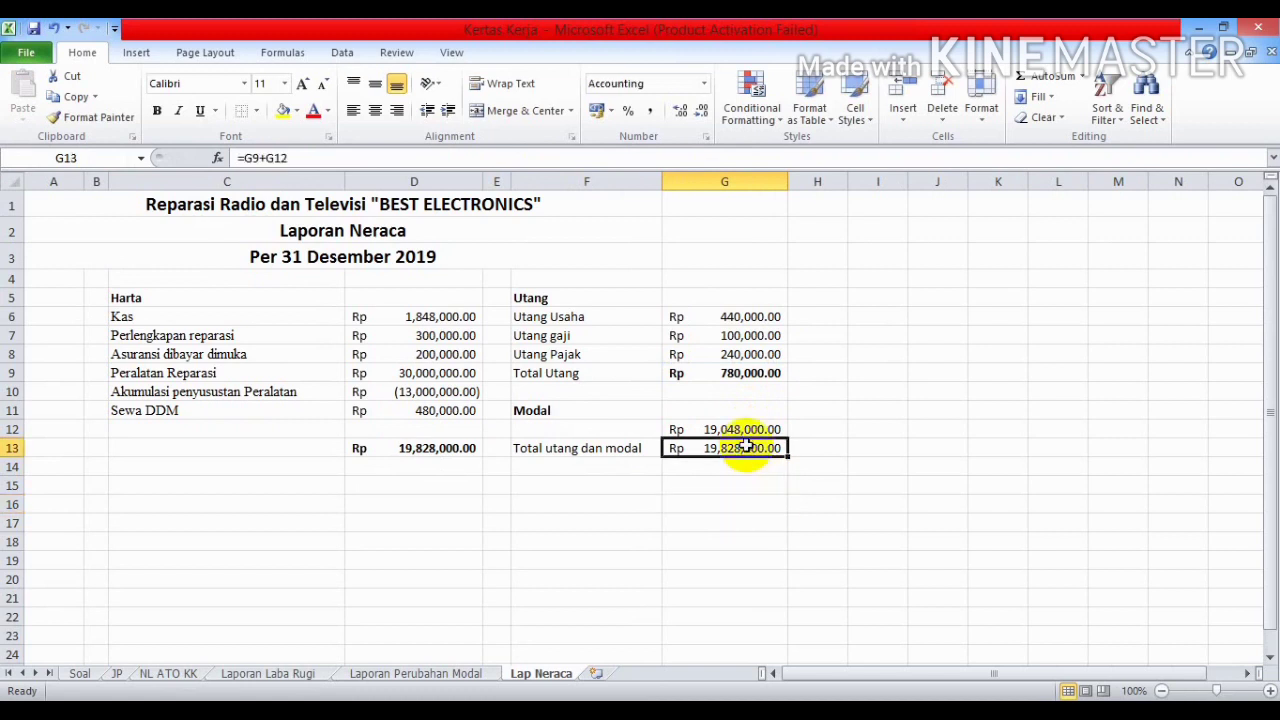
pyautogui.moveTo(635, 450); pyautogui.dragTo(674, 449)
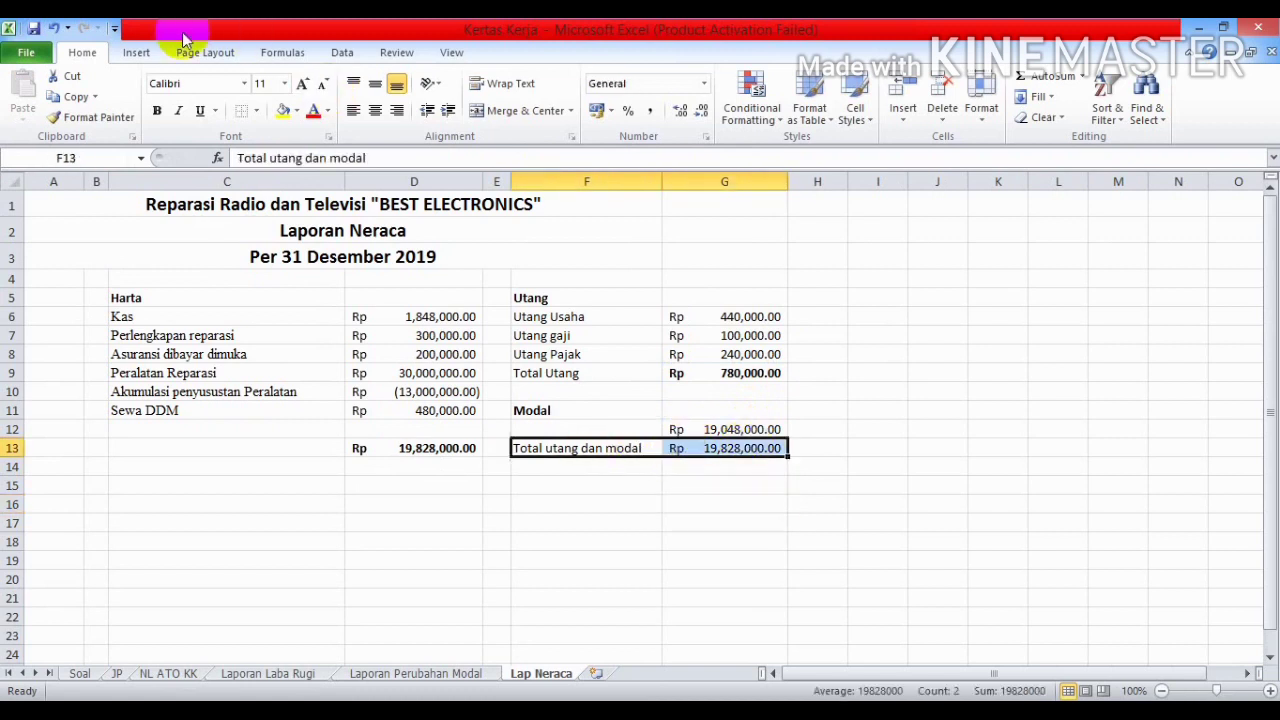
pyautogui.click(157, 115)
pyautogui.click(777, 425)
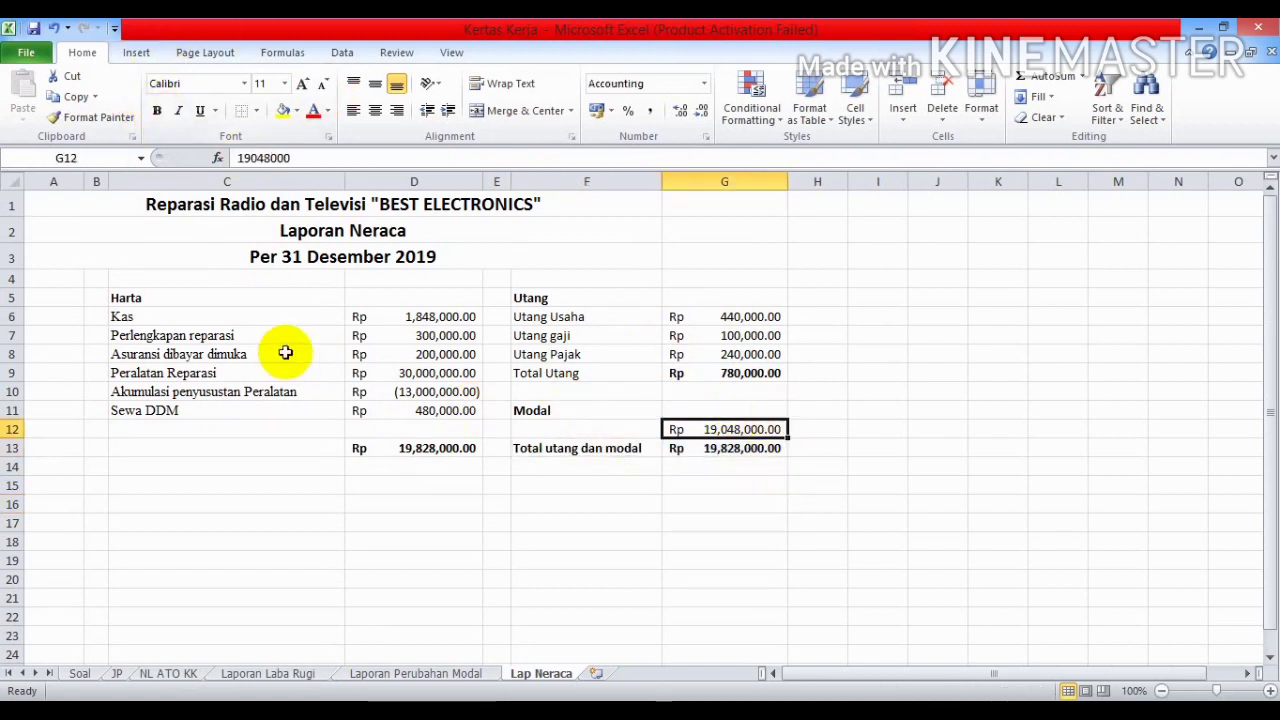
pyautogui.moveTo(344, 183); pyautogui.dragTo(318, 196)
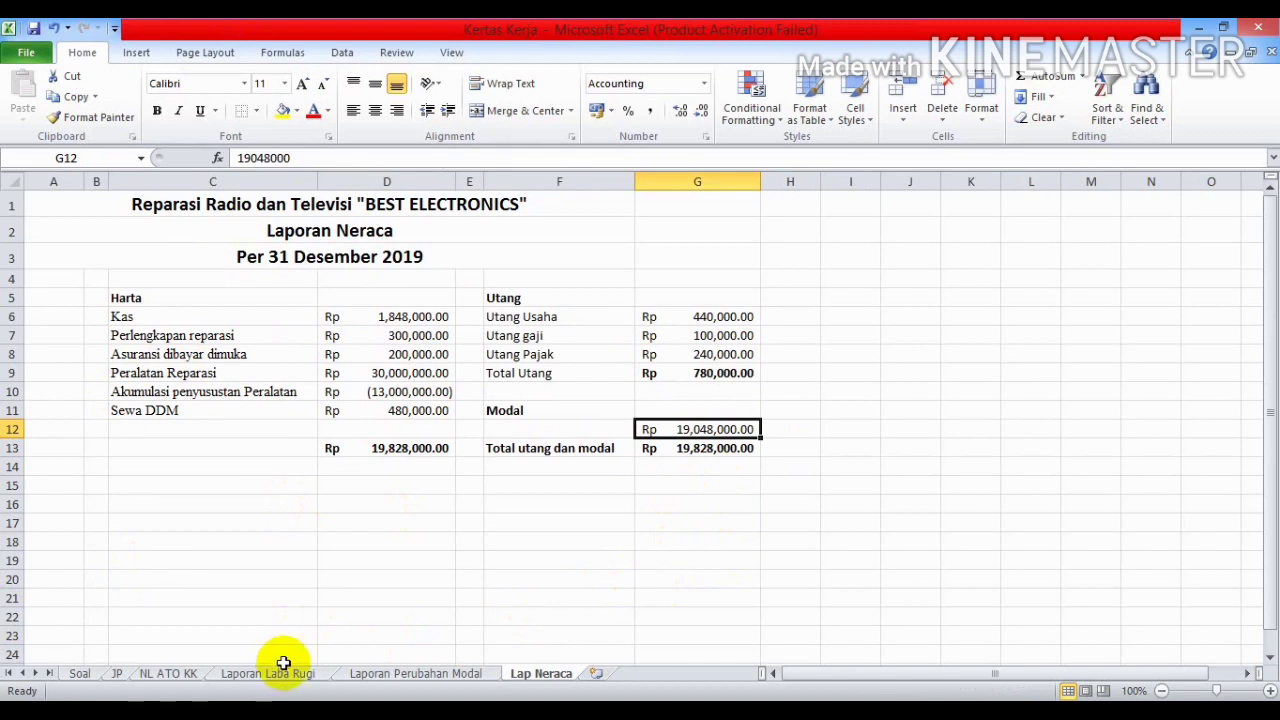
# Apply a thick box border around the whole balance sheet range C5:G13.
pyautogui.click(697, 458)
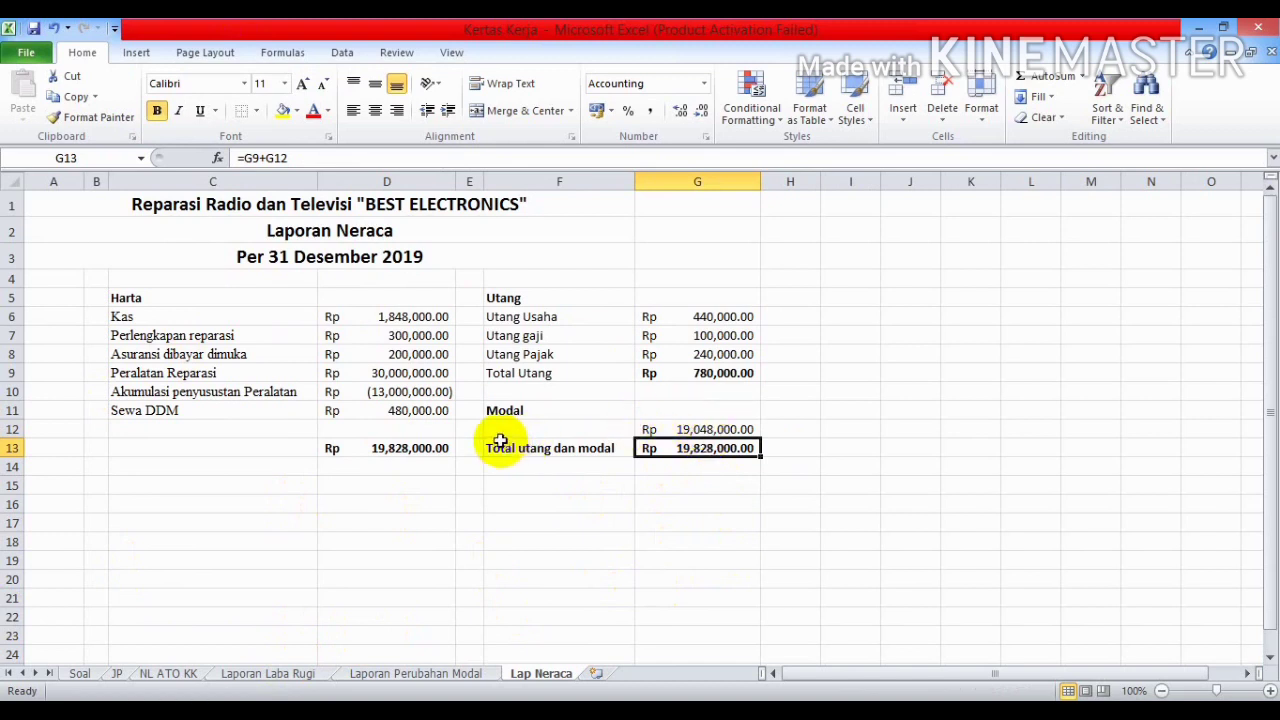
pyautogui.moveTo(178, 299); pyautogui.dragTo(669, 447)
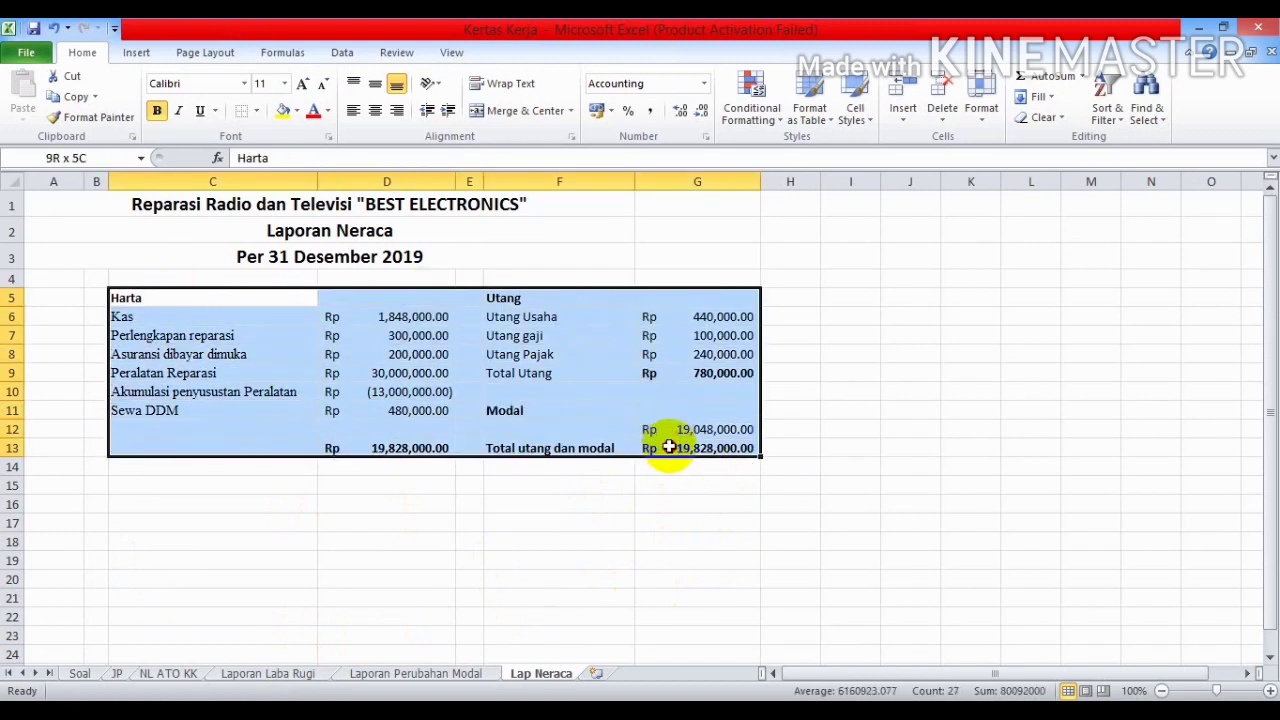
pyautogui.click(256, 111)
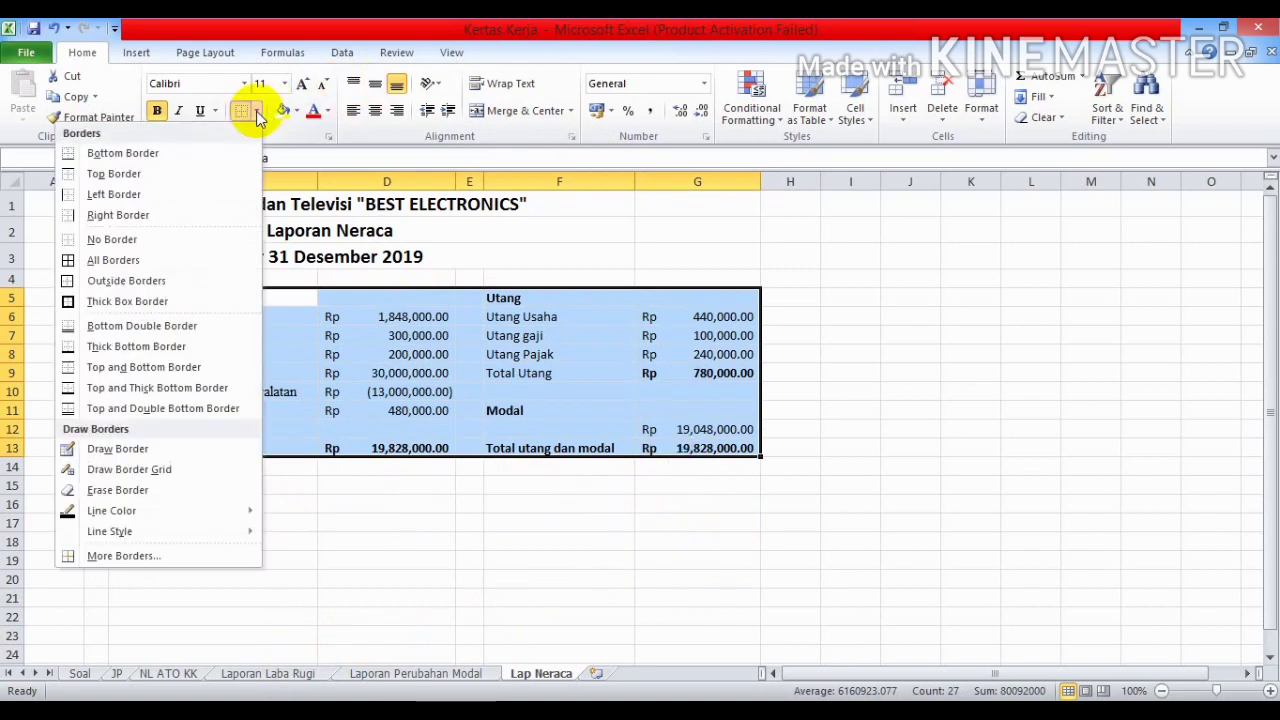
pyautogui.click(100, 301)
pyautogui.click(443, 449)
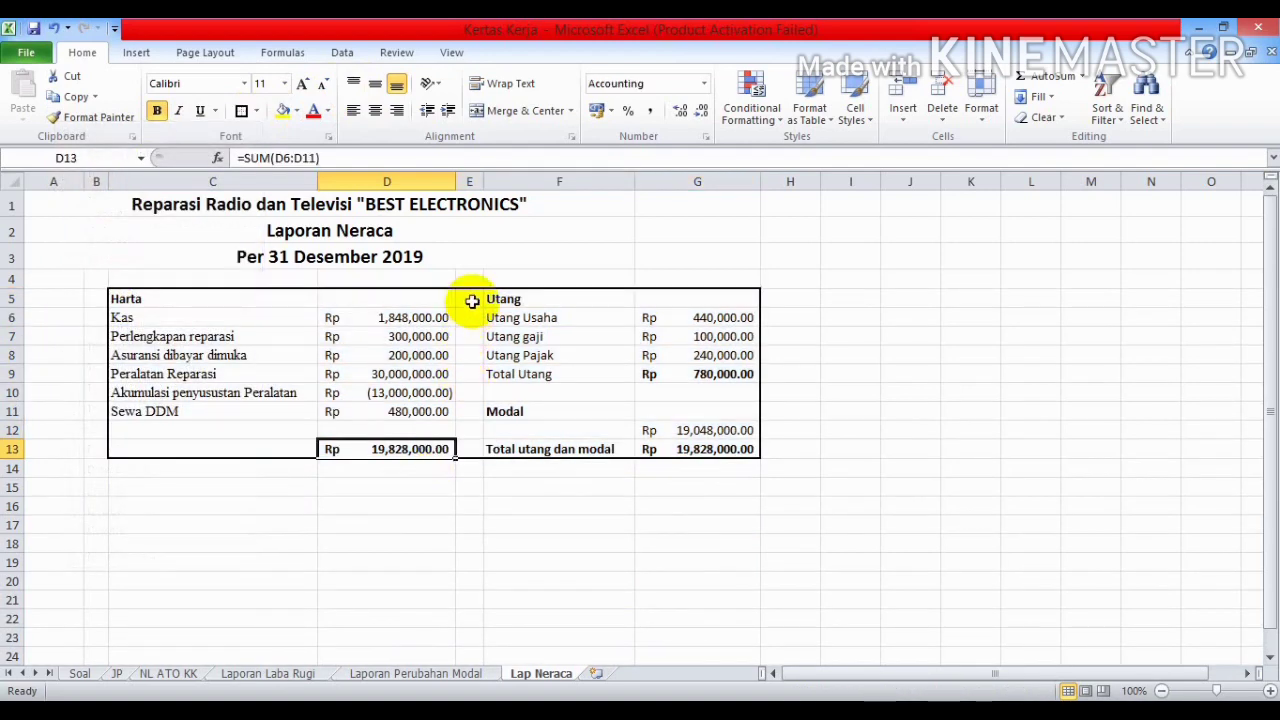
# Apply thick box borders around the spacer cells E5:E13 and around the Total utang dan modal row F13:G13.
pyautogui.moveTo(471, 297); pyautogui.dragTo(466, 449)
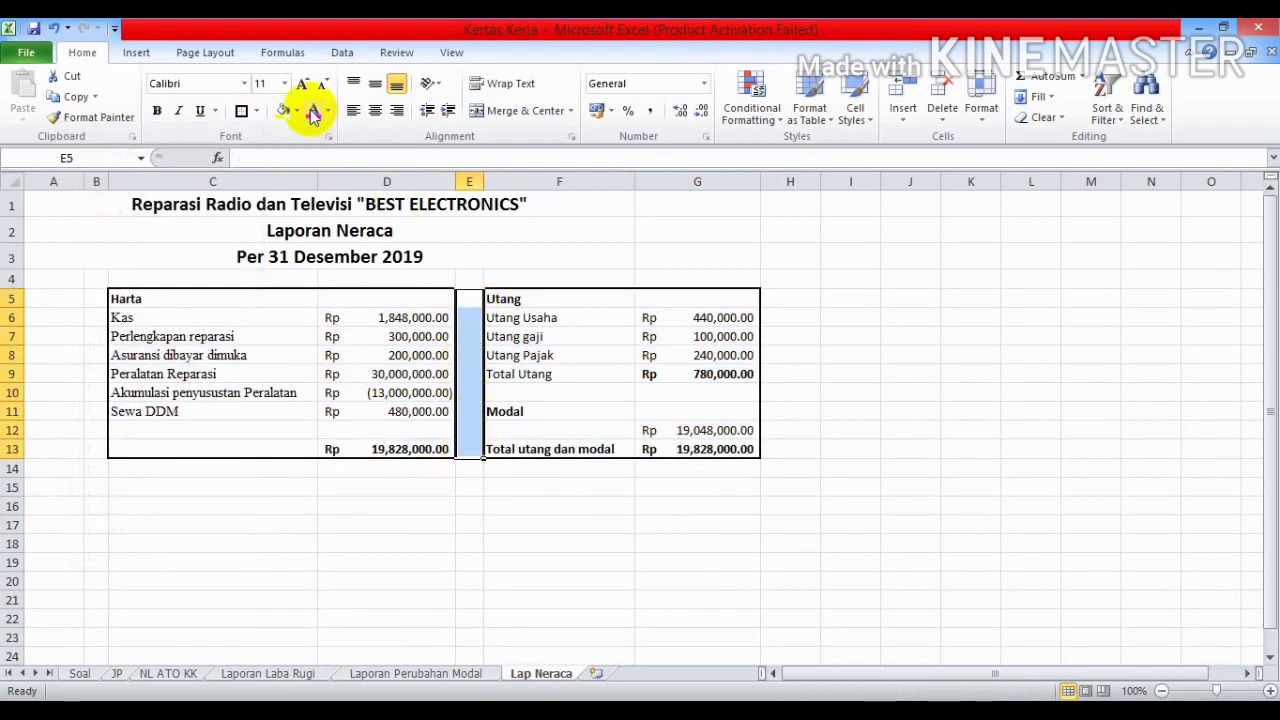
pyautogui.click(745, 258)
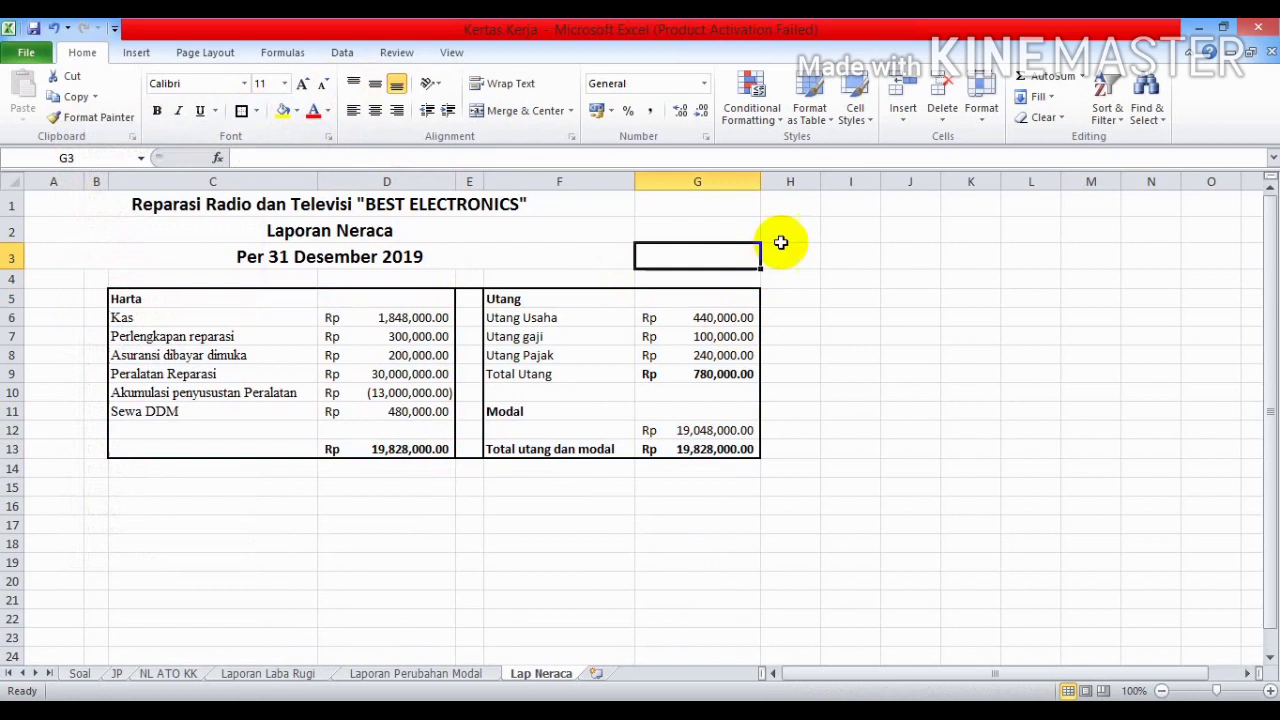
pyautogui.click(542, 299)
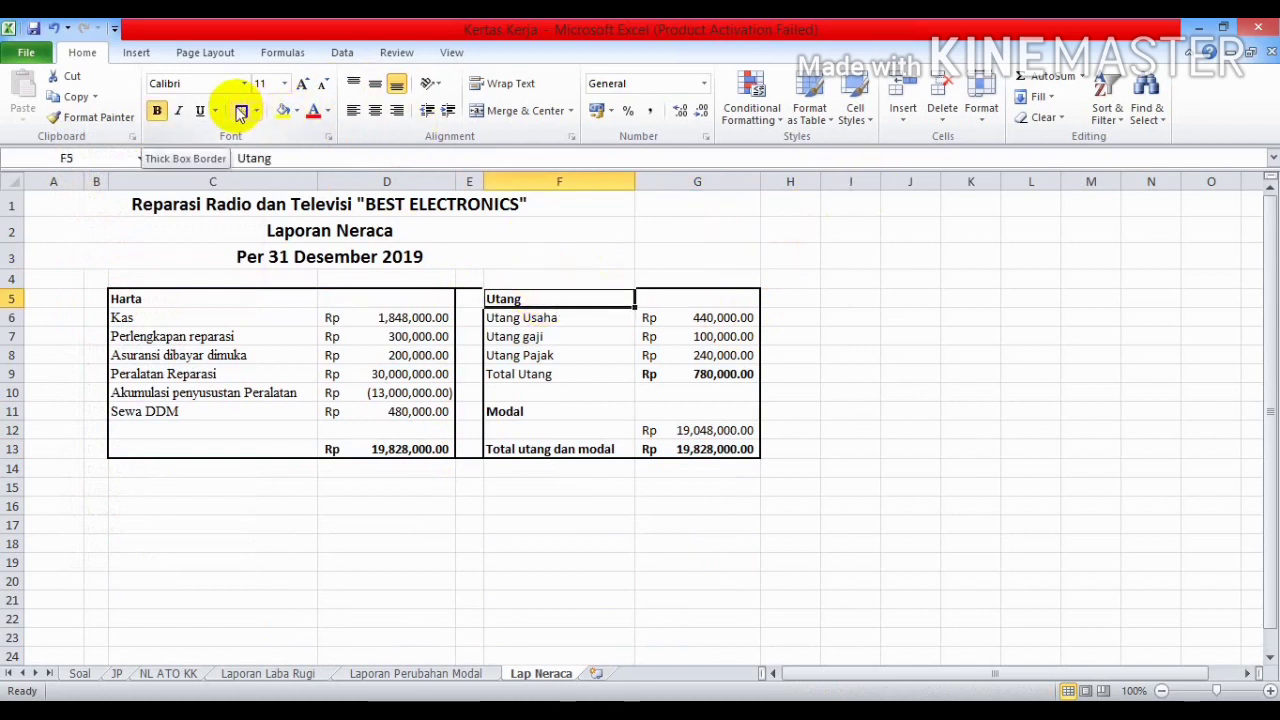
pyautogui.click(909, 278)
pyautogui.moveTo(569, 449); pyautogui.dragTo(663, 451)
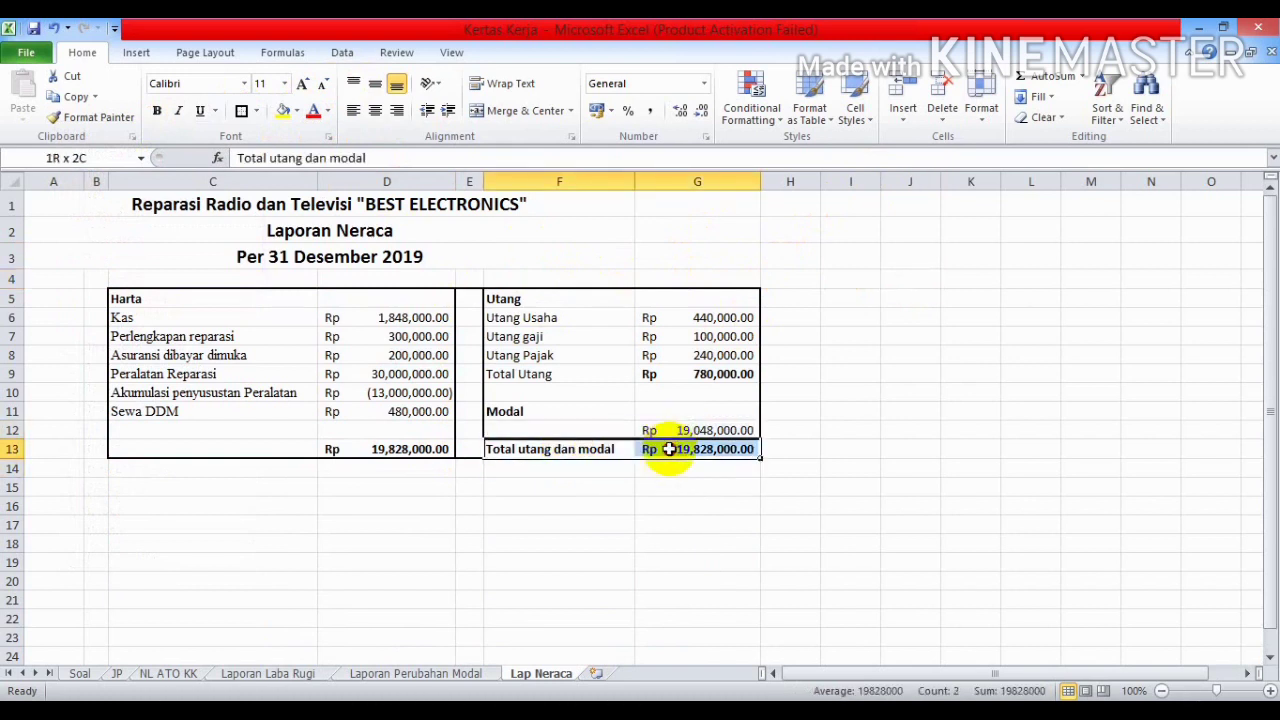
pyautogui.click(241, 111)
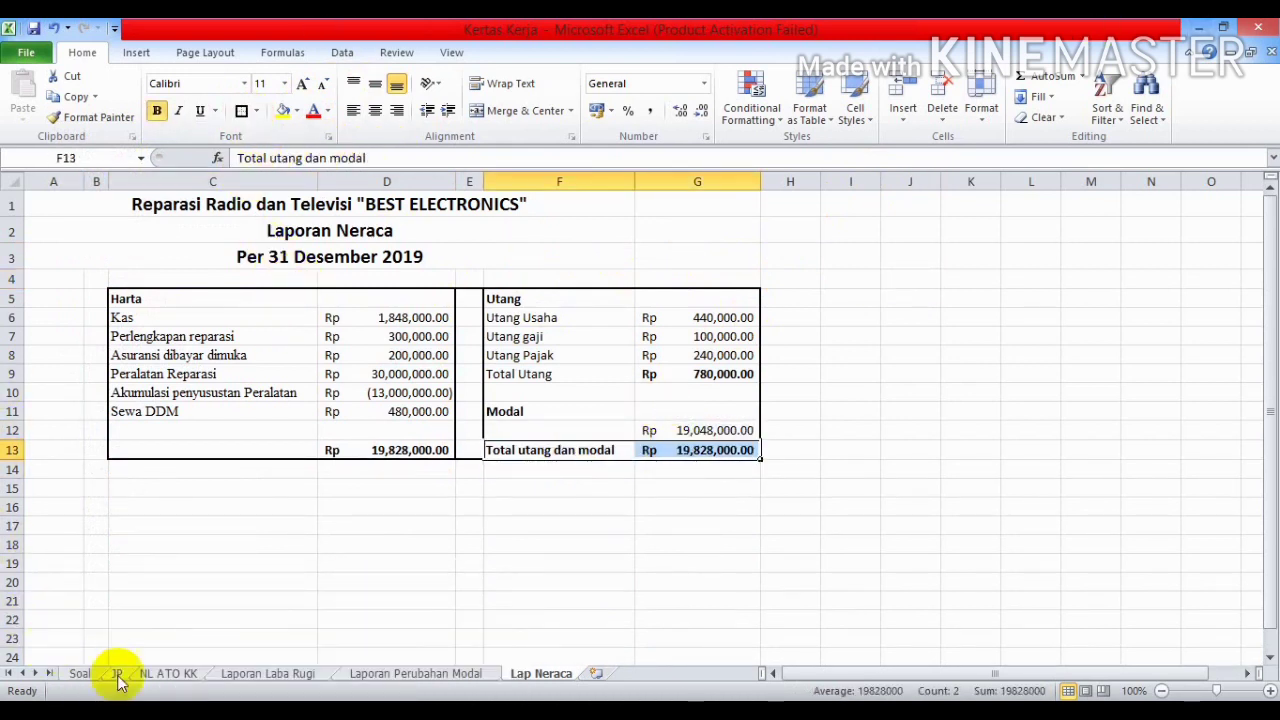
# Enter the label "Total Harta" in C13 and apply a thick box border around C13:D13.
pyautogui.click(140, 448)
pyautogui.write('Total Harta')
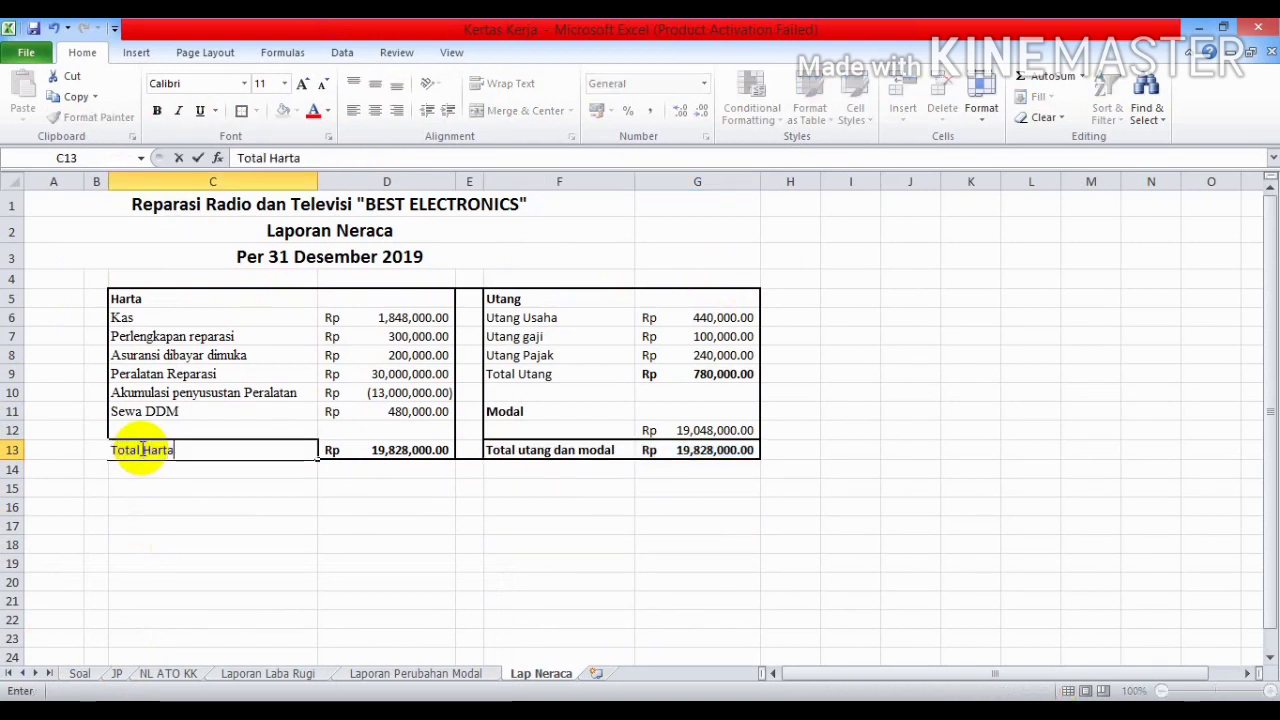
pyautogui.press('Return')
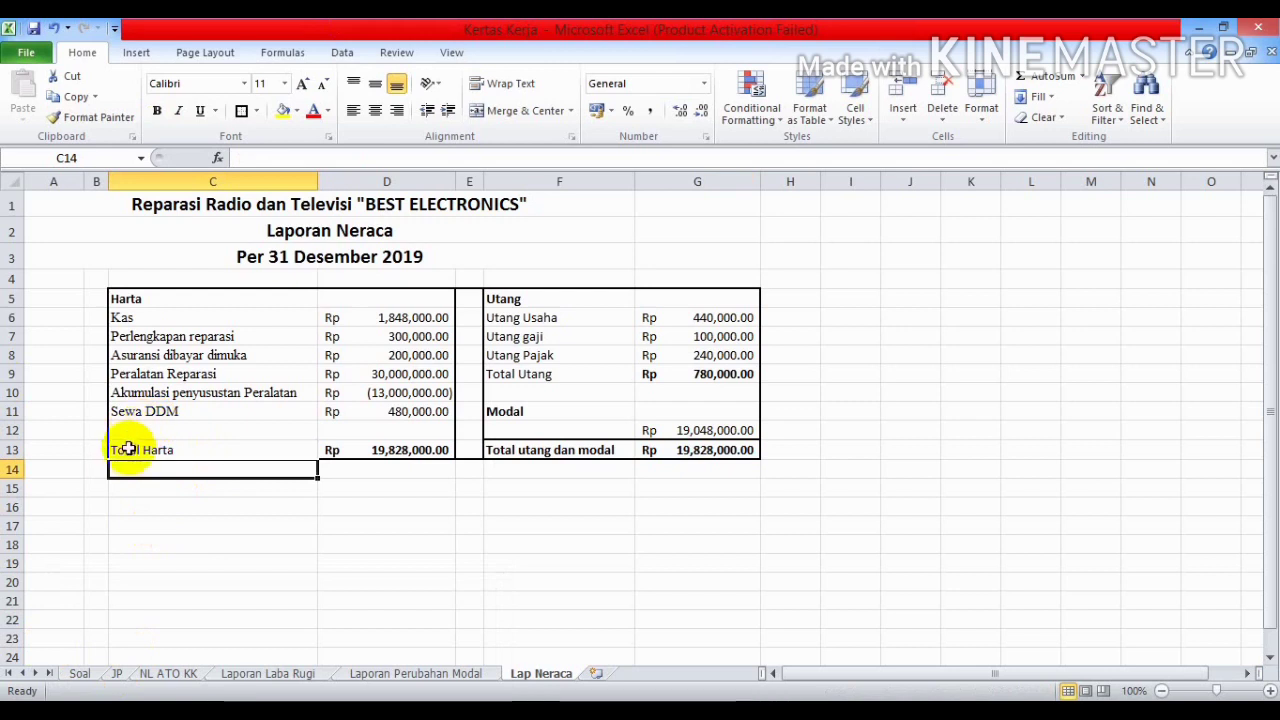
pyautogui.moveTo(126, 446); pyautogui.dragTo(371, 448)
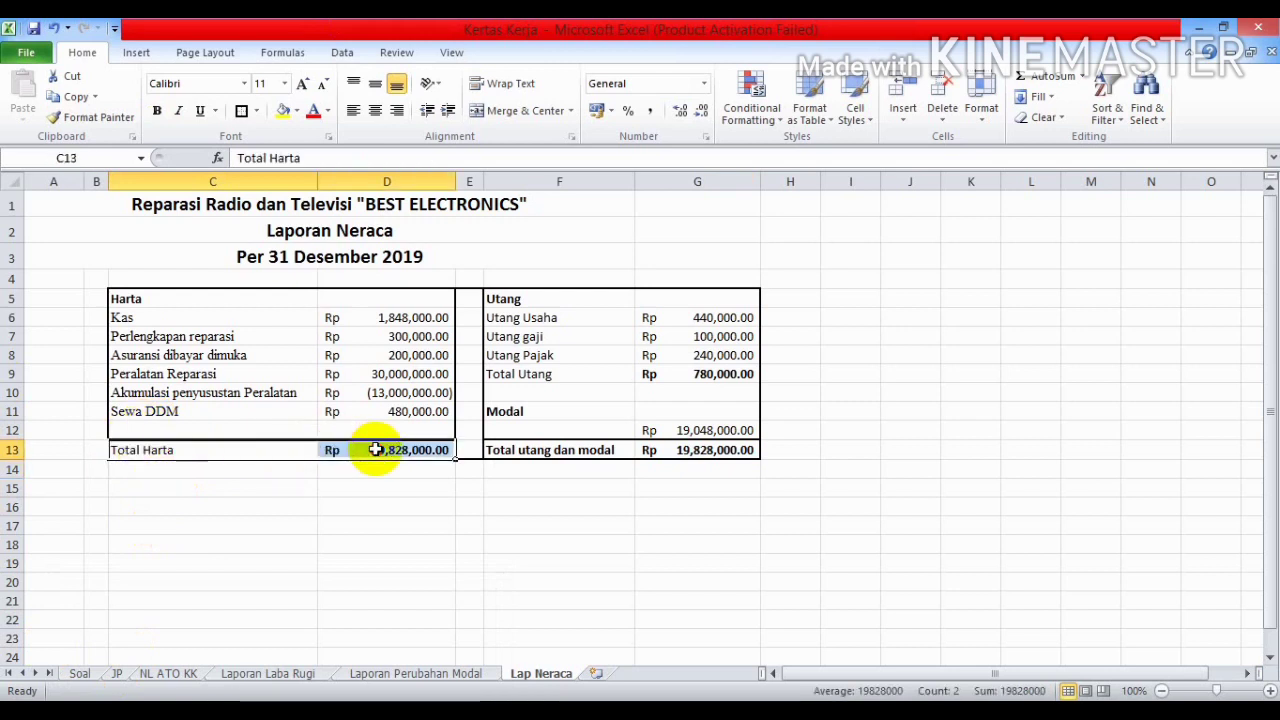
pyautogui.click(241, 110)
pyautogui.click(779, 285)
pyautogui.click(163, 292)
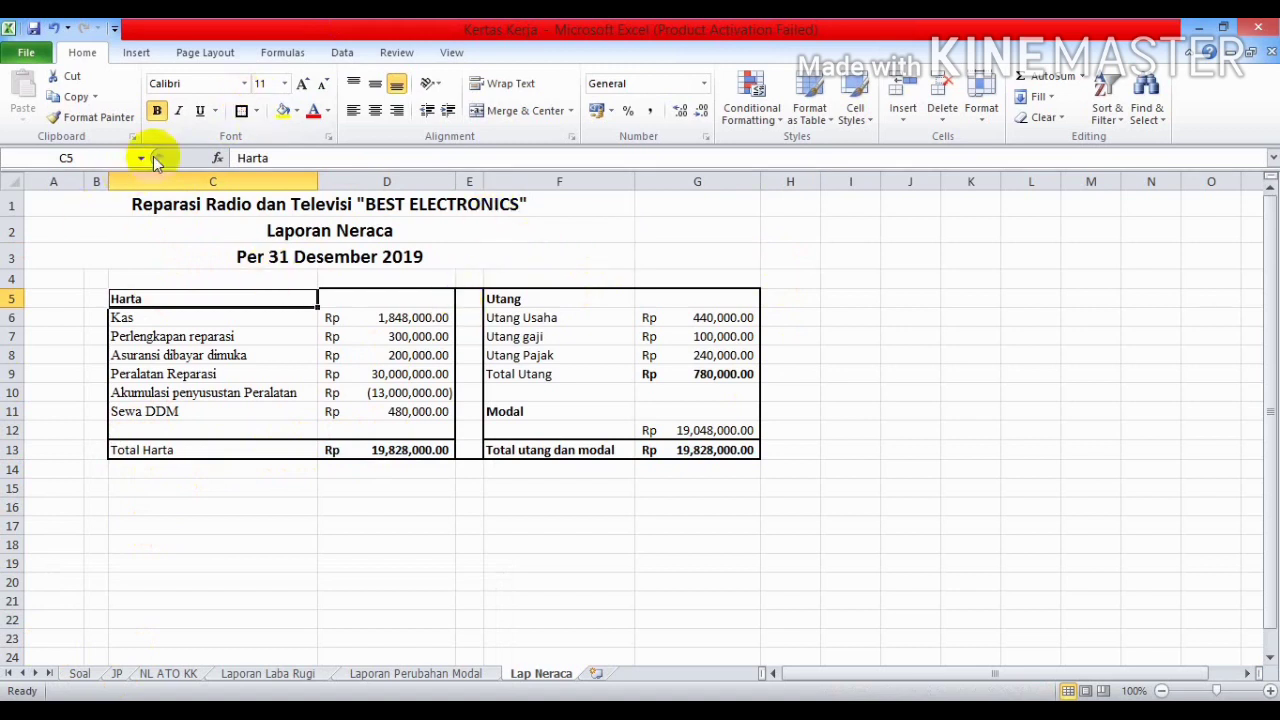
# Underline the section headings Harta in C5, Utang in F5 and Modal in F11.
pyautogui.click(508, 298)
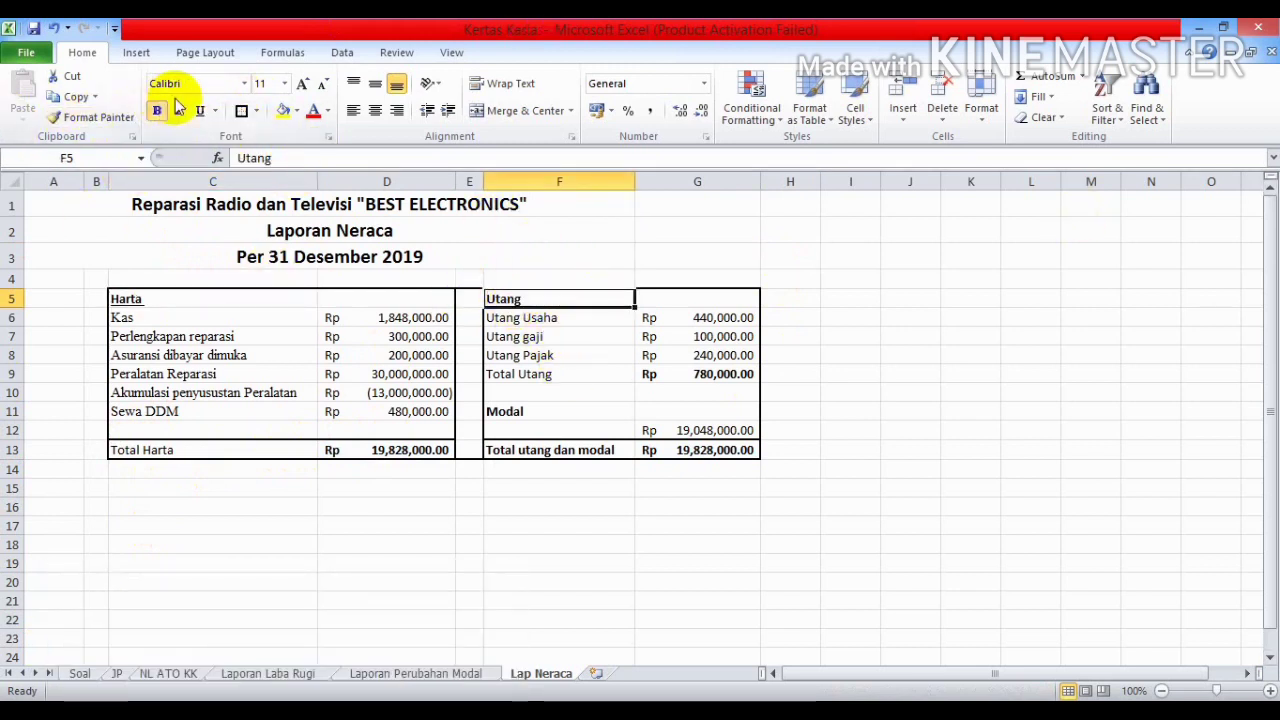
pyautogui.click(200, 112)
pyautogui.click(525, 410)
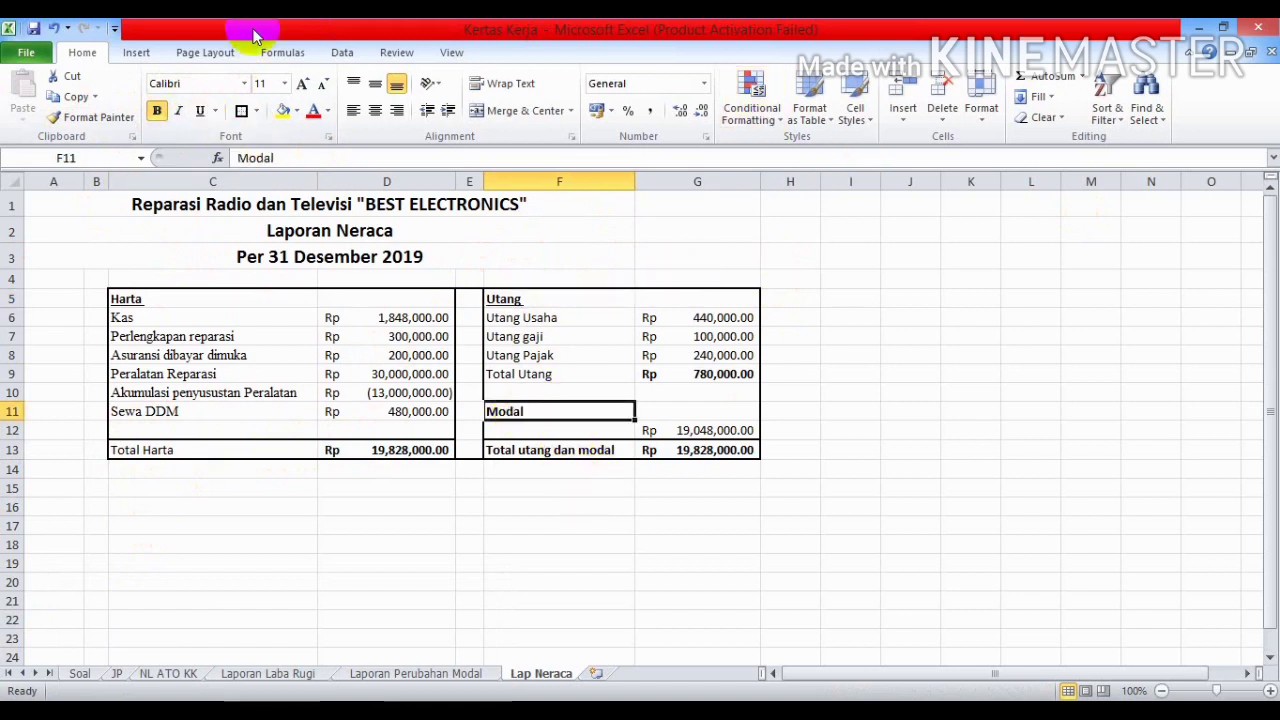
pyautogui.click(157, 110)
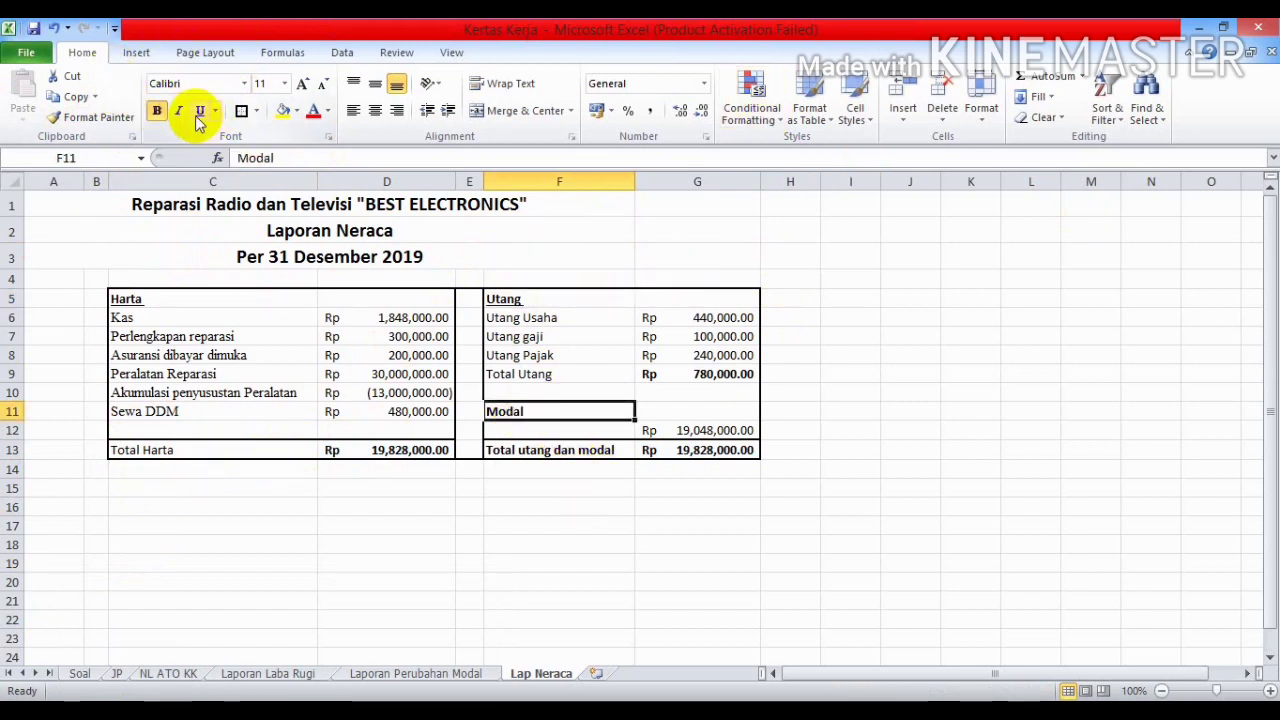
pyautogui.click(200, 111)
pyautogui.click(933, 318)
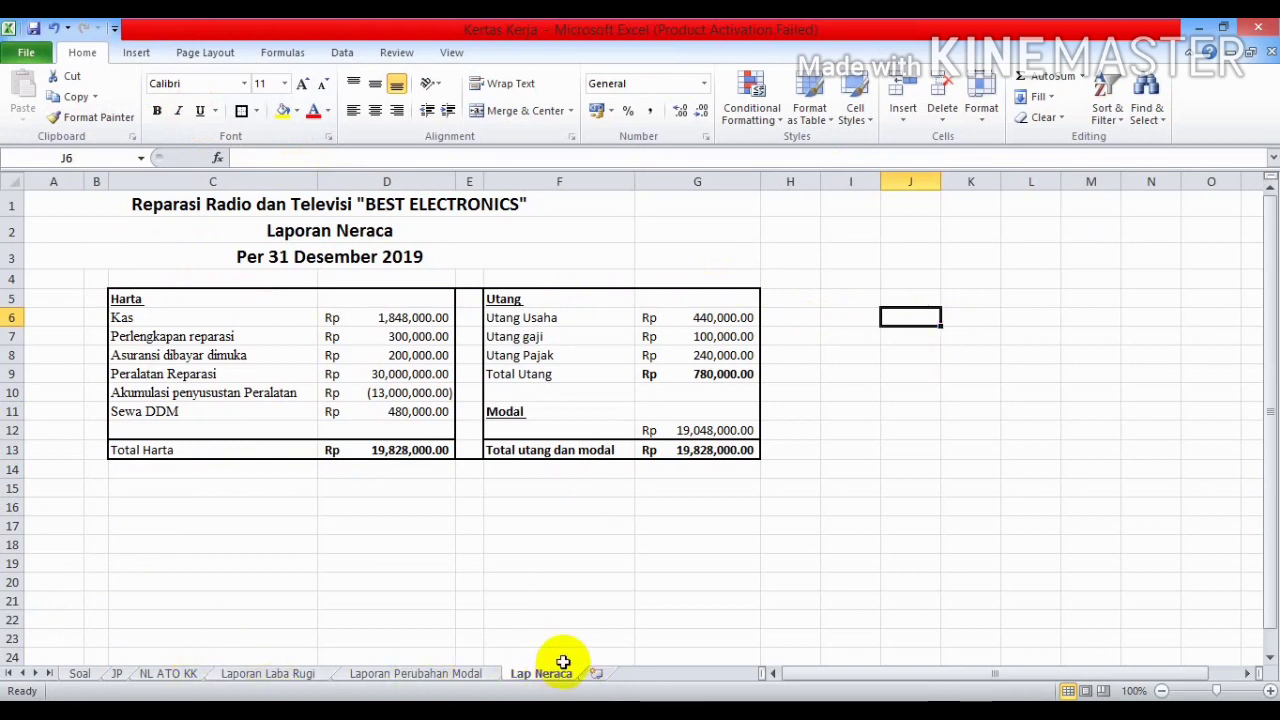
# Make the capital amount in G12 of the balance sheet bold.
pyautogui.click(693, 433)
pyautogui.click(157, 110)
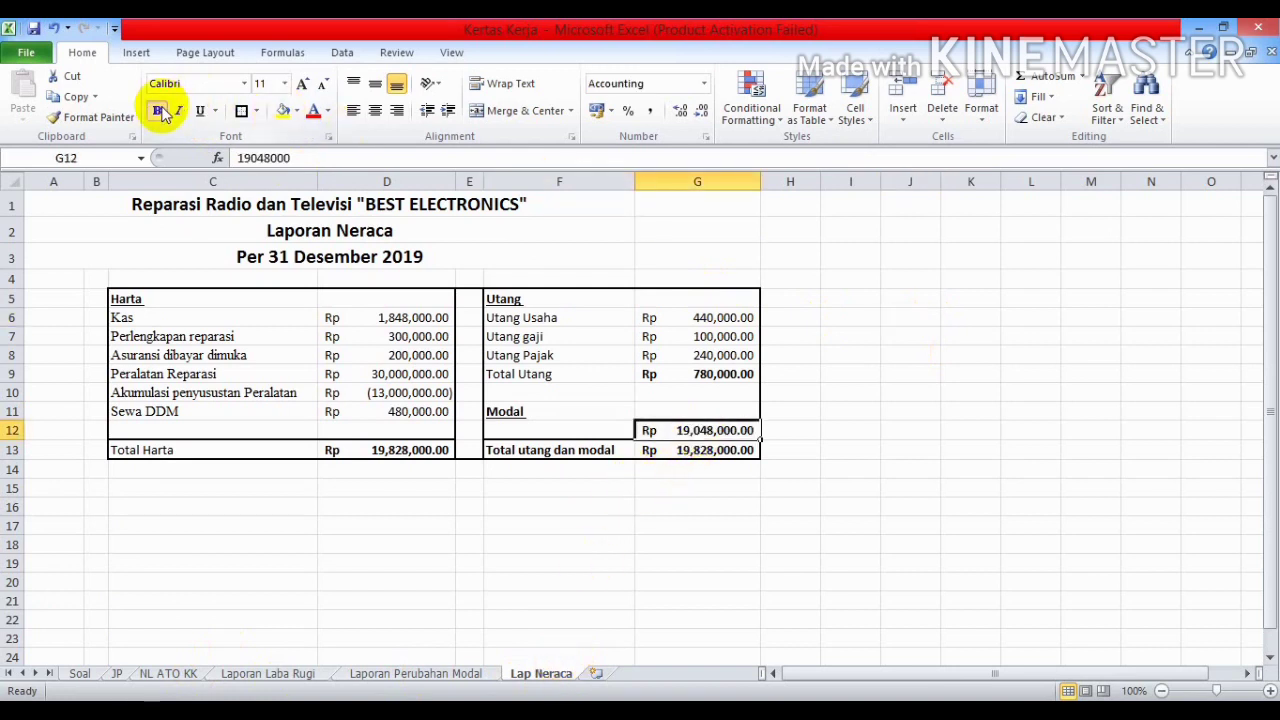
pyautogui.click(860, 298)
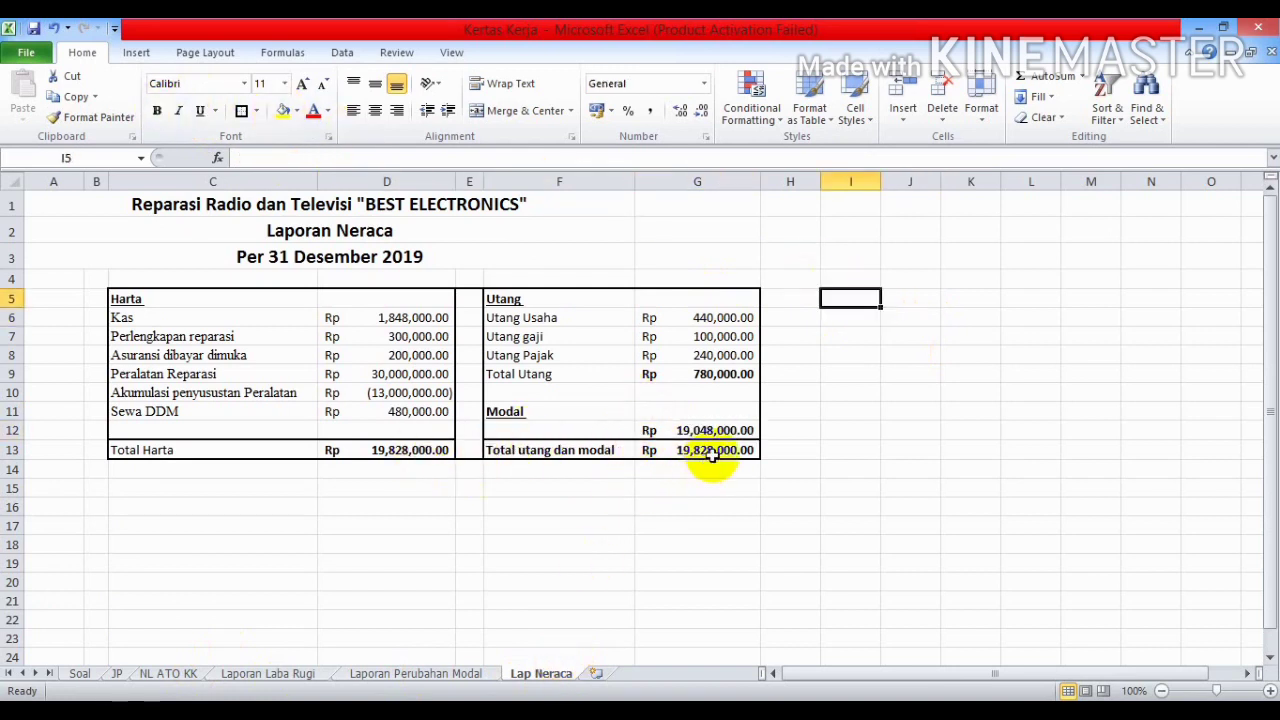
# On the Laporan Perubahan Modal sheet, make the Laba amount in E7 bold and compare it with the Laporan Laba Rugi sheet.
pyautogui.click(435, 675)
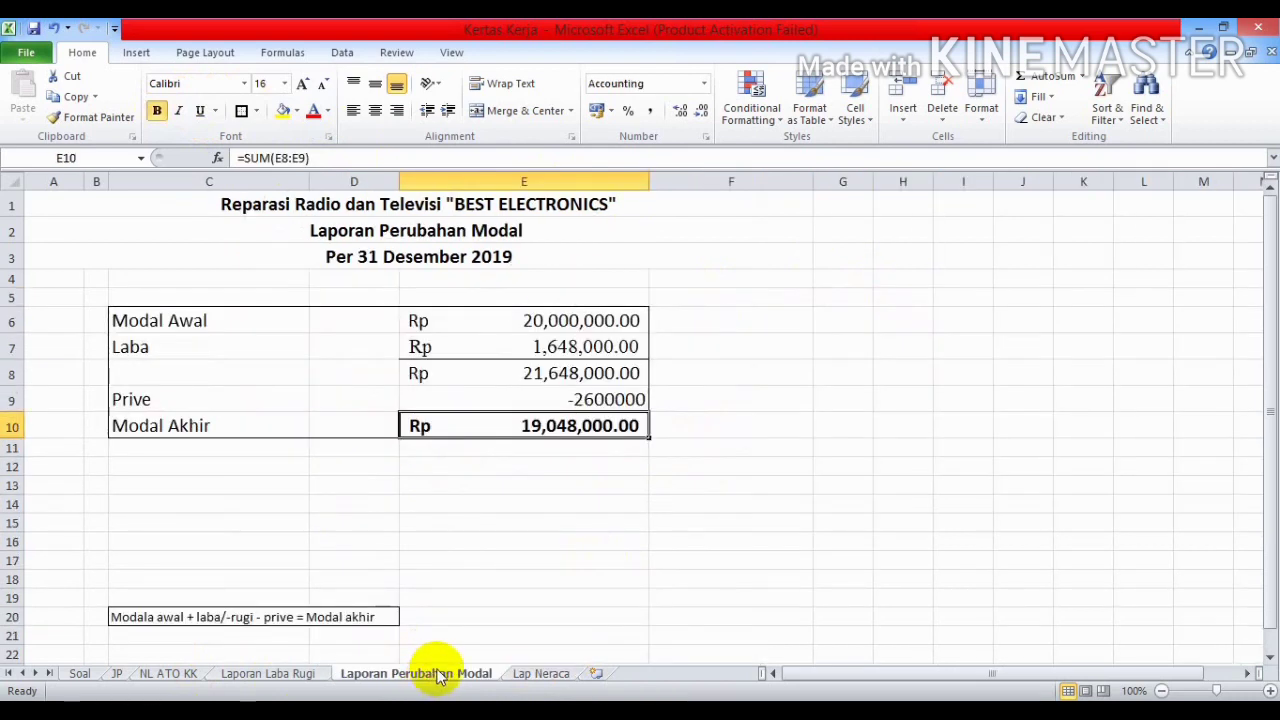
pyautogui.click(584, 345)
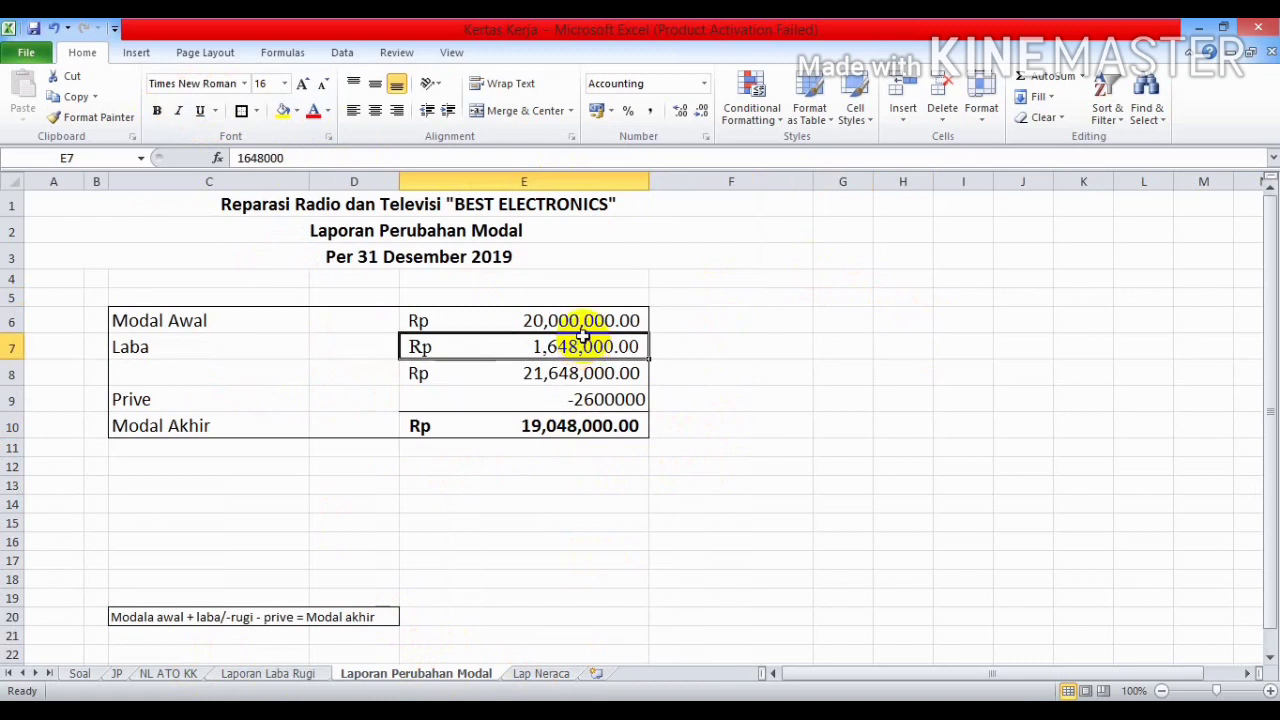
pyautogui.click(156, 110)
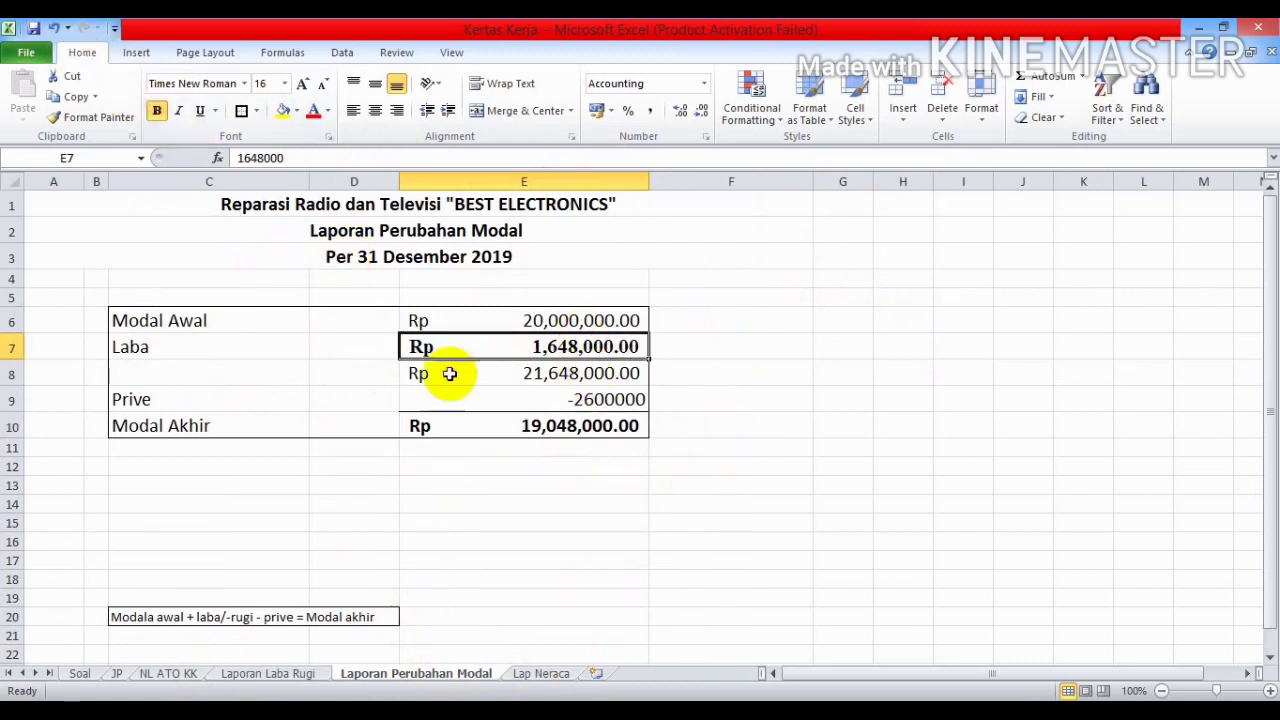
pyautogui.click(300, 672)
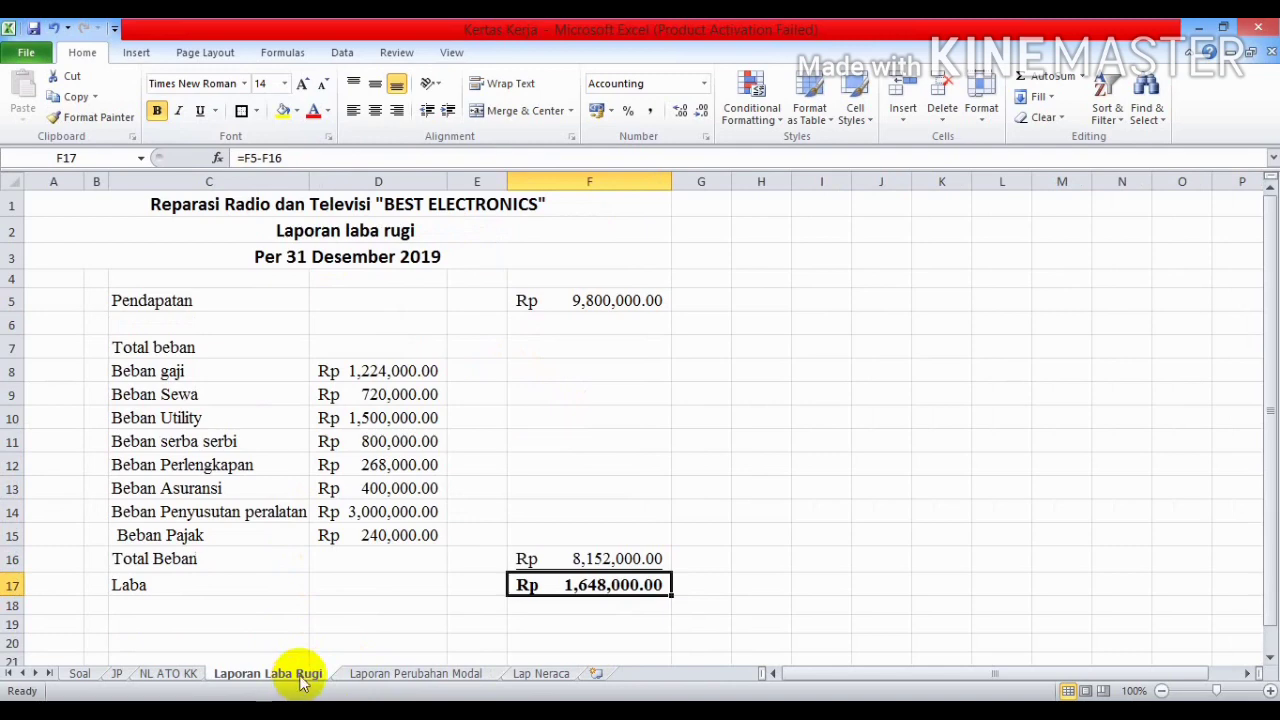
pyautogui.click(384, 673)
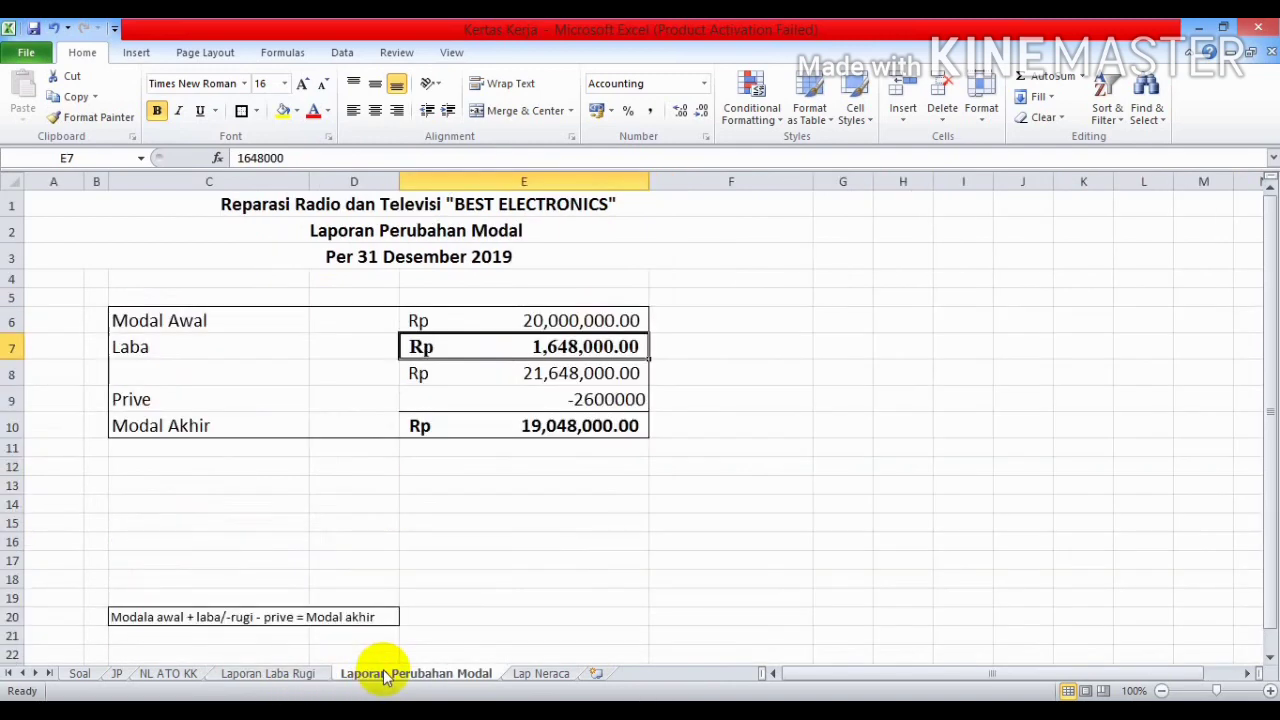
# Return to the Lap Neraca sheet and re-merge and center the company title across A1:G1.
pyautogui.click(550, 673)
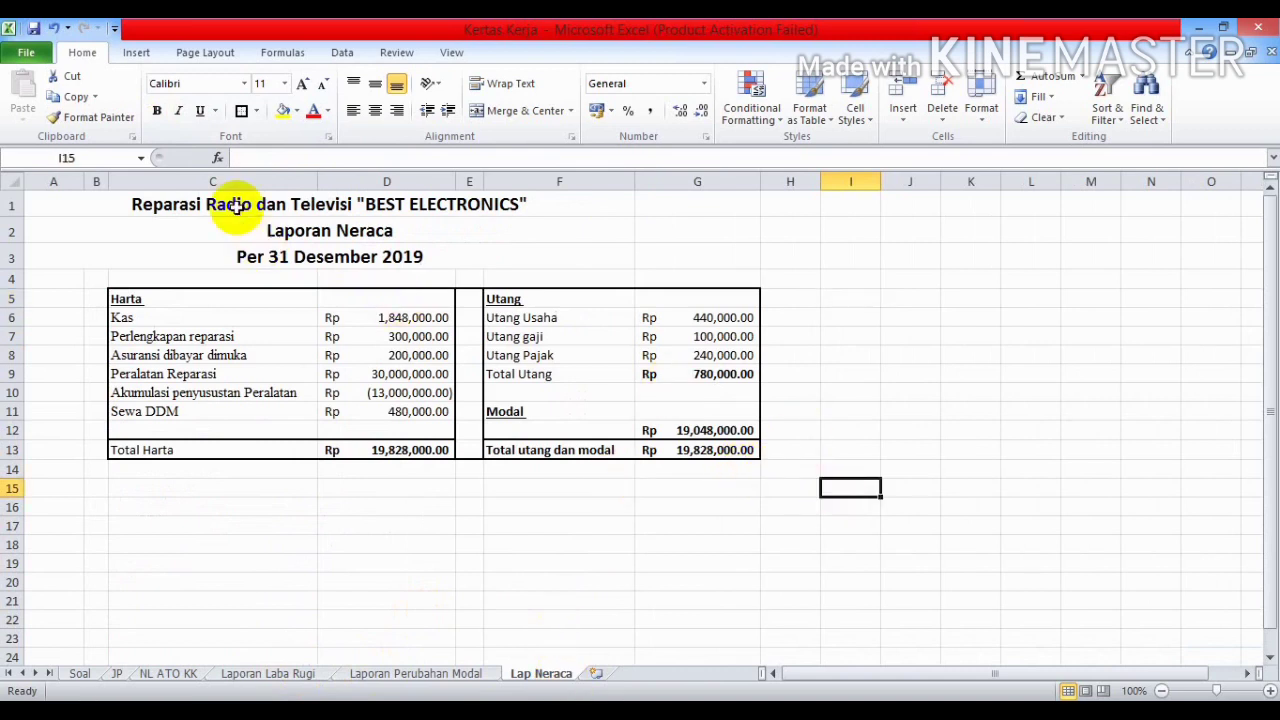
pyautogui.moveTo(234, 207); pyautogui.dragTo(677, 205)
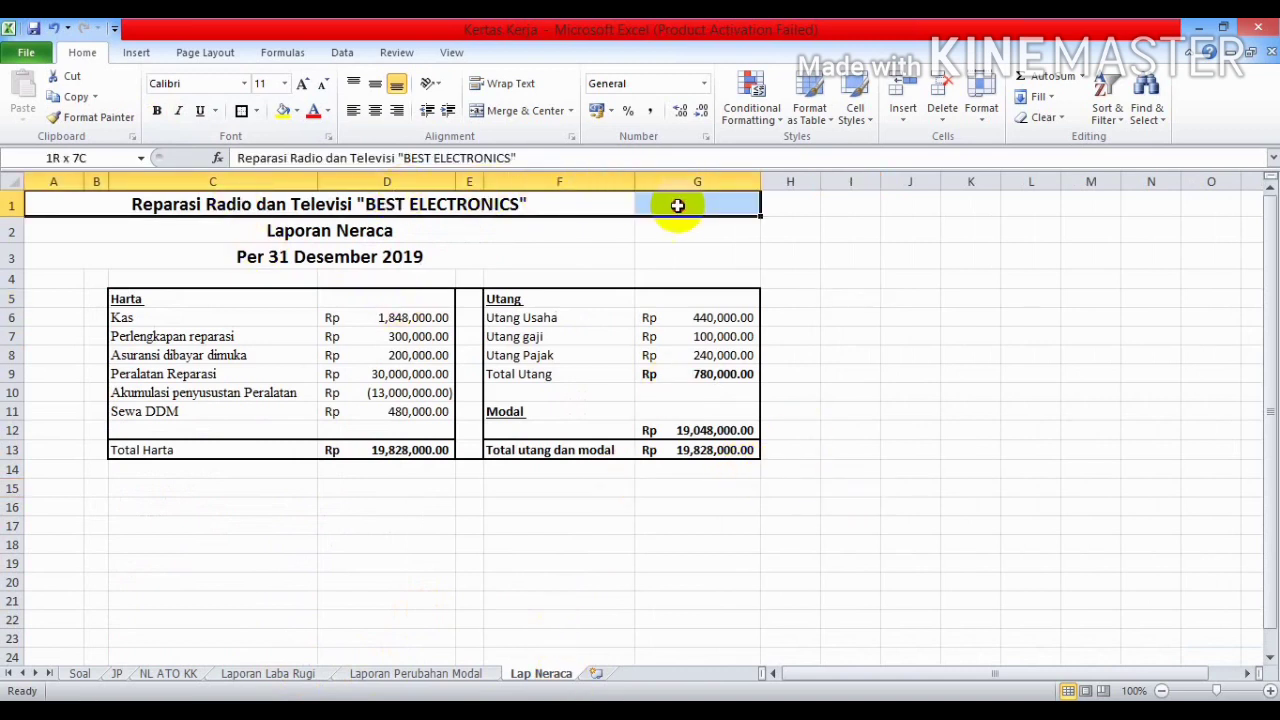
pyautogui.click(548, 112)
pyautogui.click(518, 110)
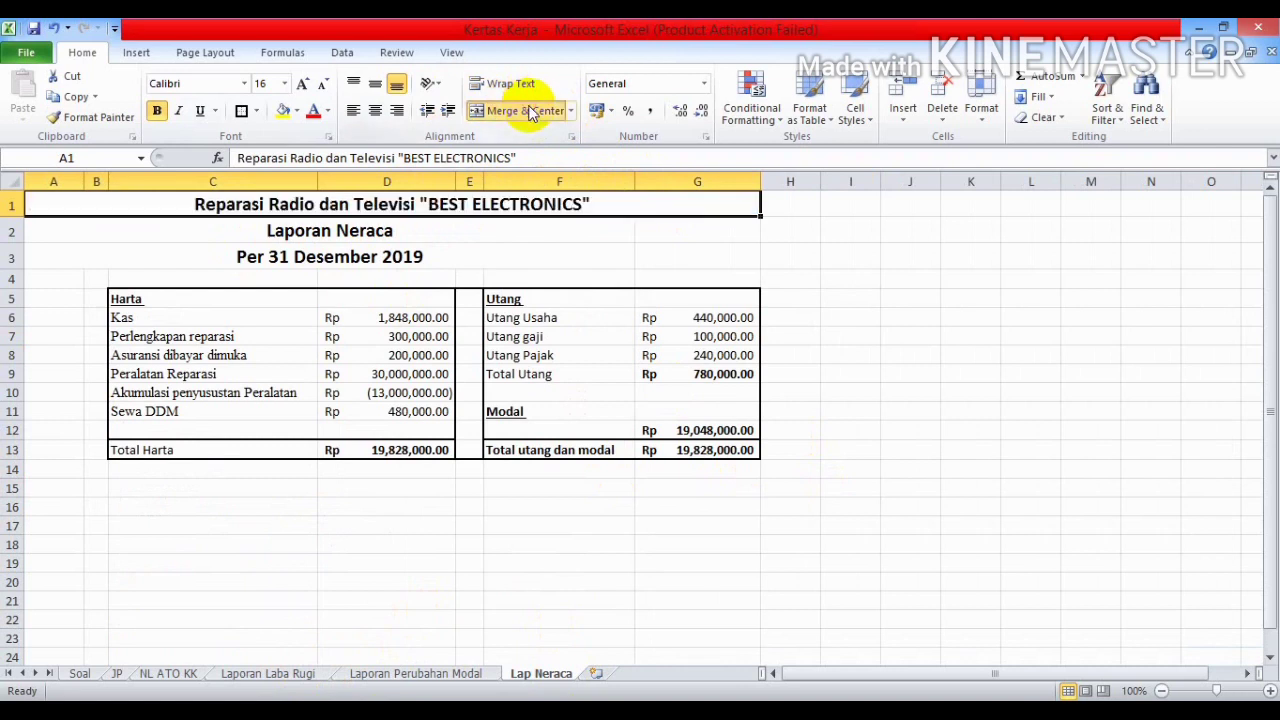
# Re-merge and center the Laporan Neraca title across A2:G2 and the date line across A3:G3.
pyautogui.click(179, 238)
pyautogui.moveTo(179, 238); pyautogui.dragTo(663, 229)
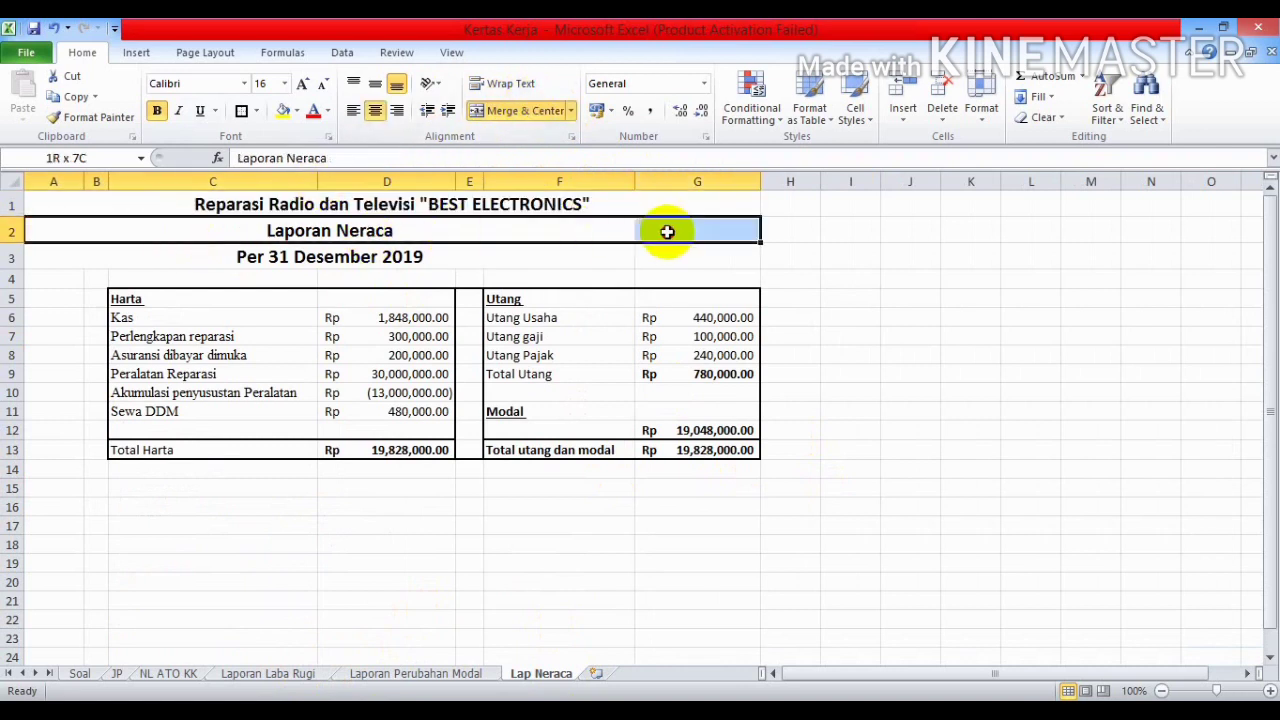
pyautogui.click(516, 110)
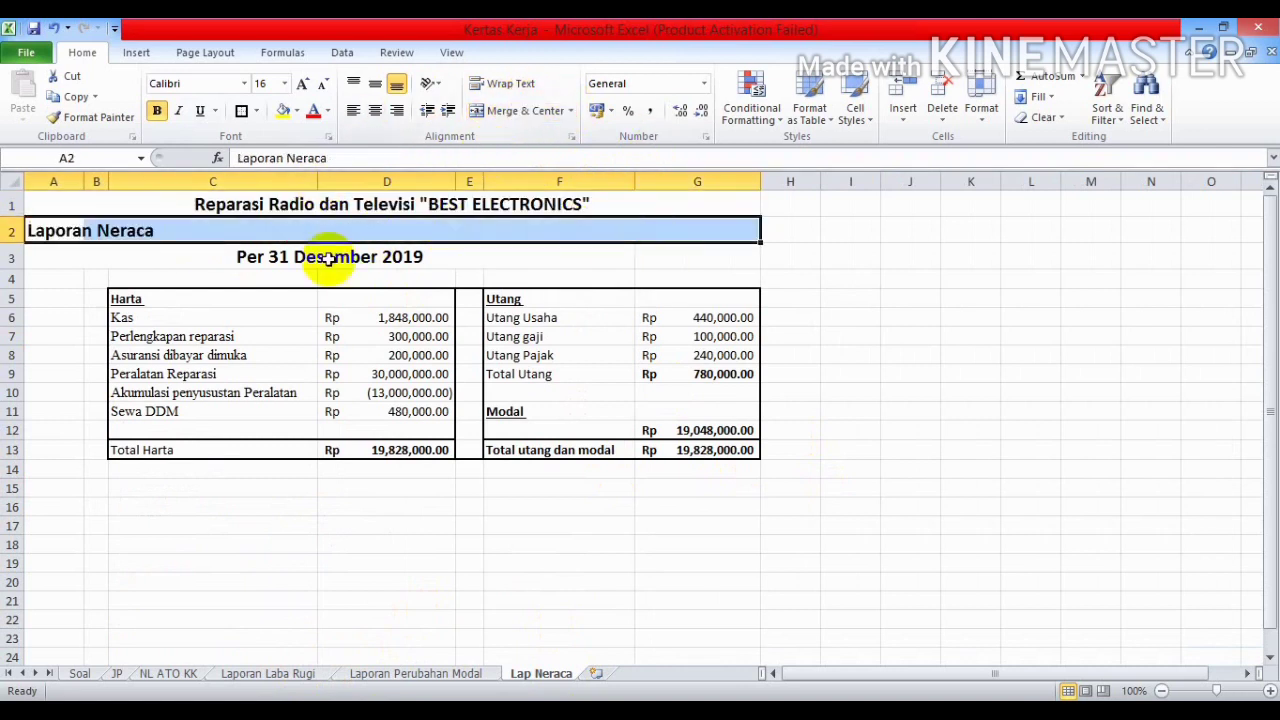
pyautogui.click(523, 111)
pyautogui.click(211, 258)
pyautogui.moveTo(211, 258); pyautogui.dragTo(728, 246)
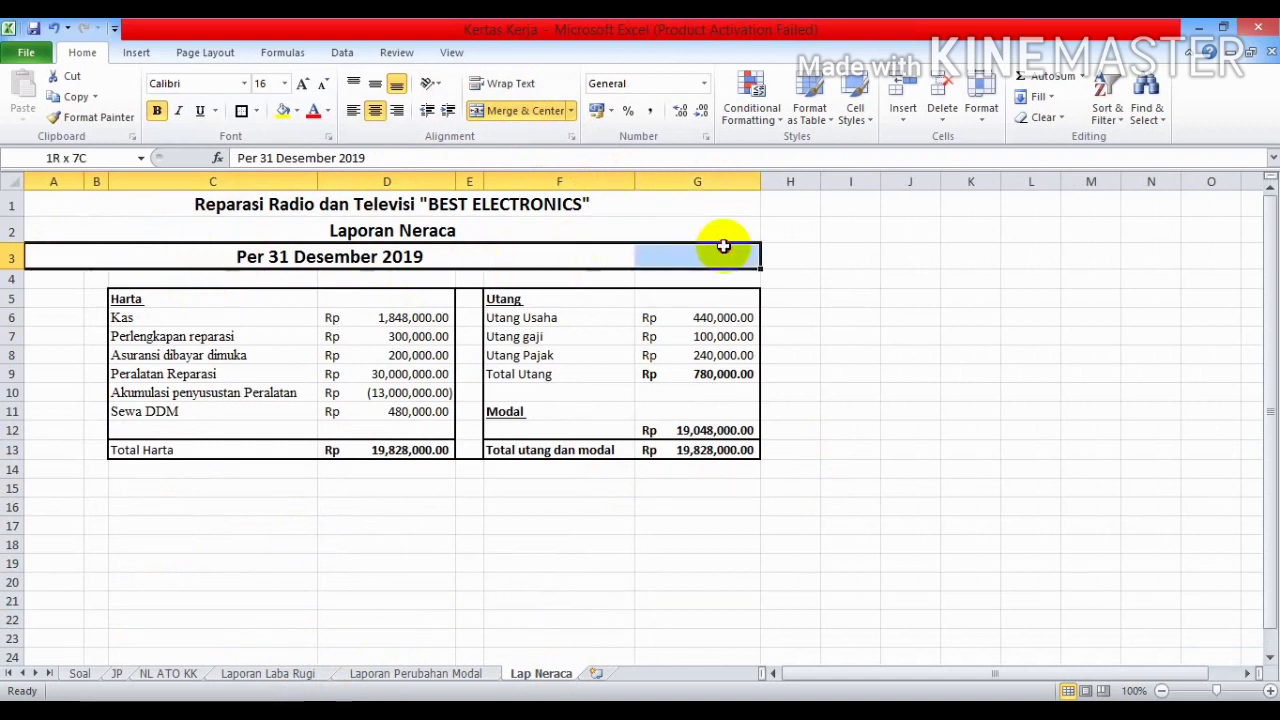
pyautogui.click(518, 110)
pyautogui.click(518, 110)
pyautogui.click(840, 280)
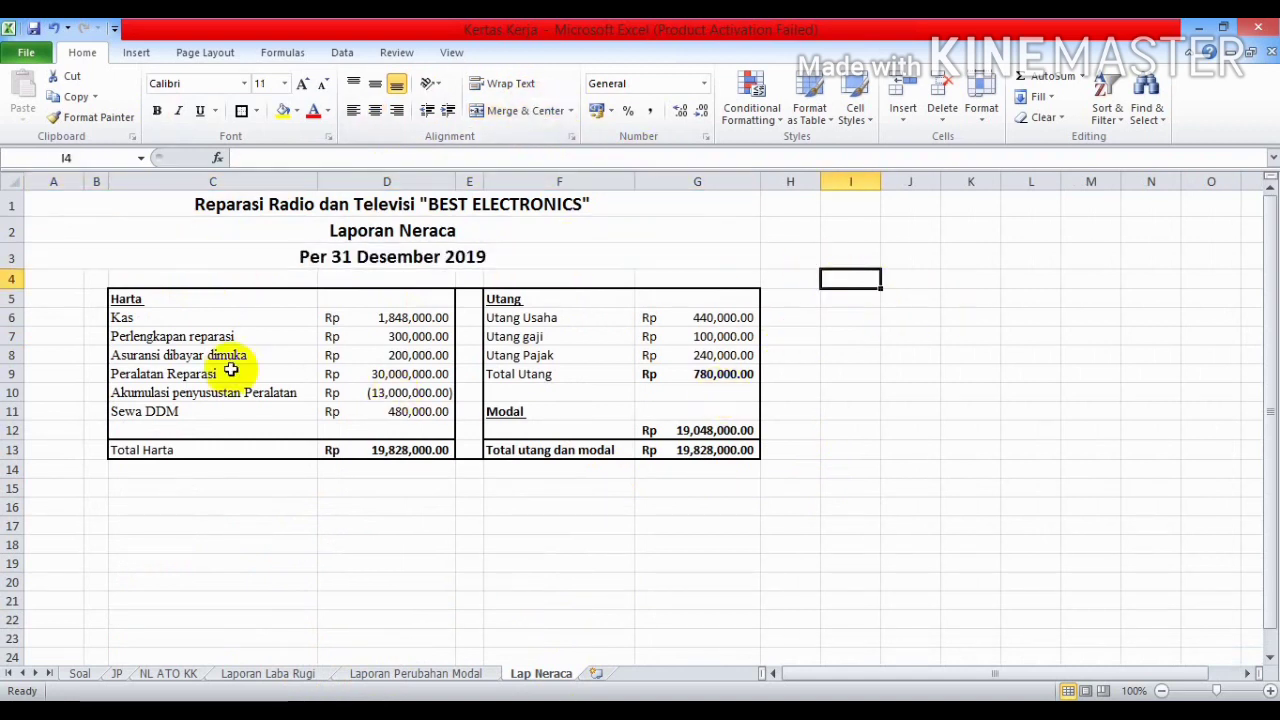